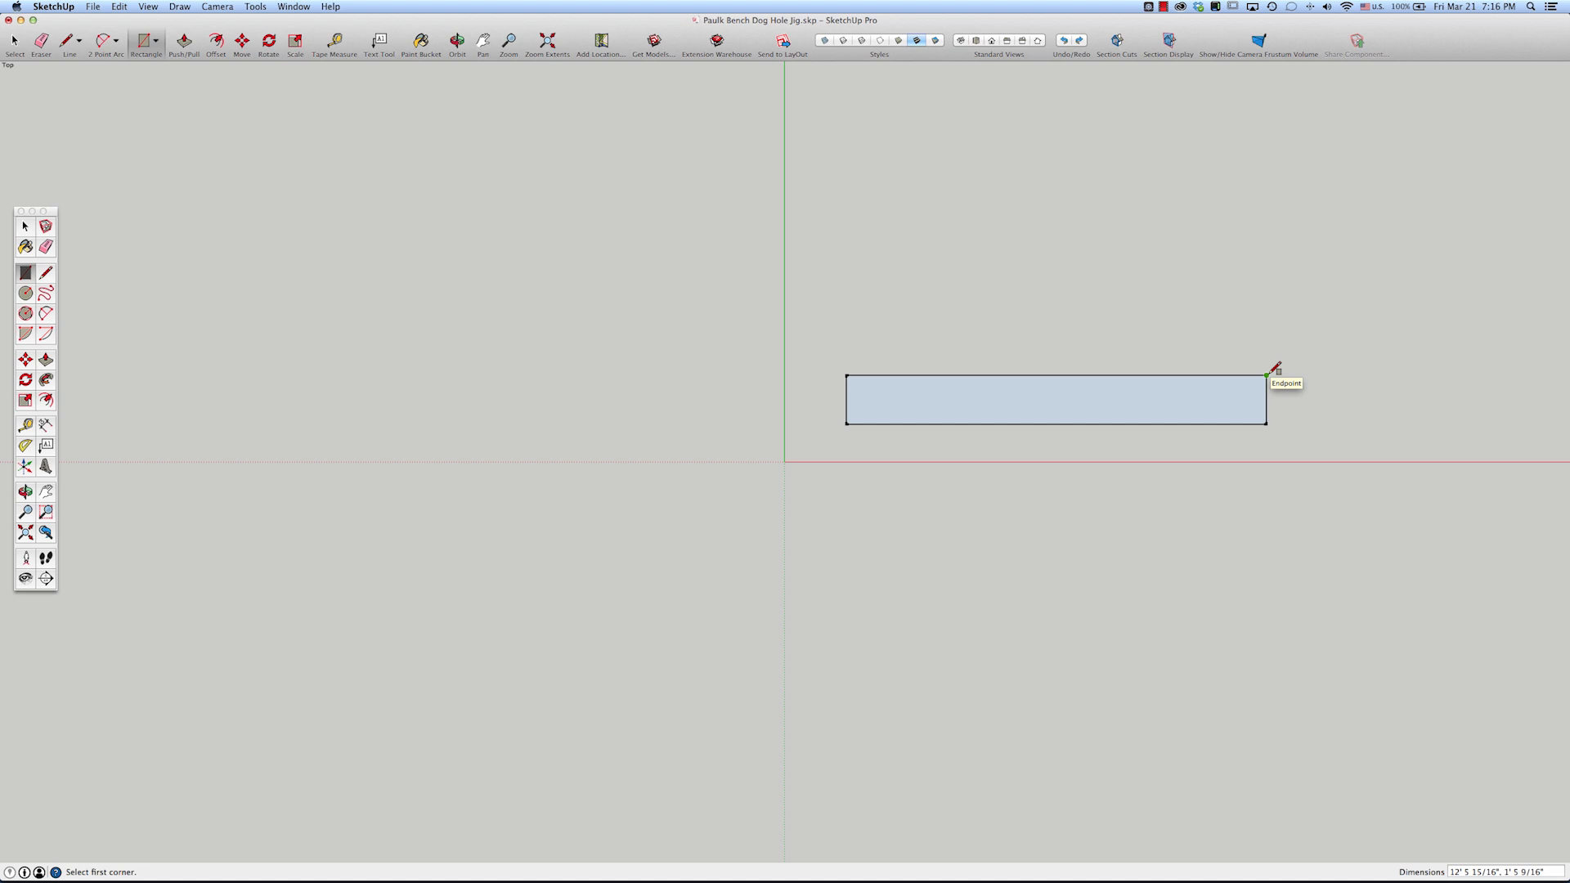
- Set the rectangle to 1' wide by 8' long and make it a group
text(1',8')
key(Return)
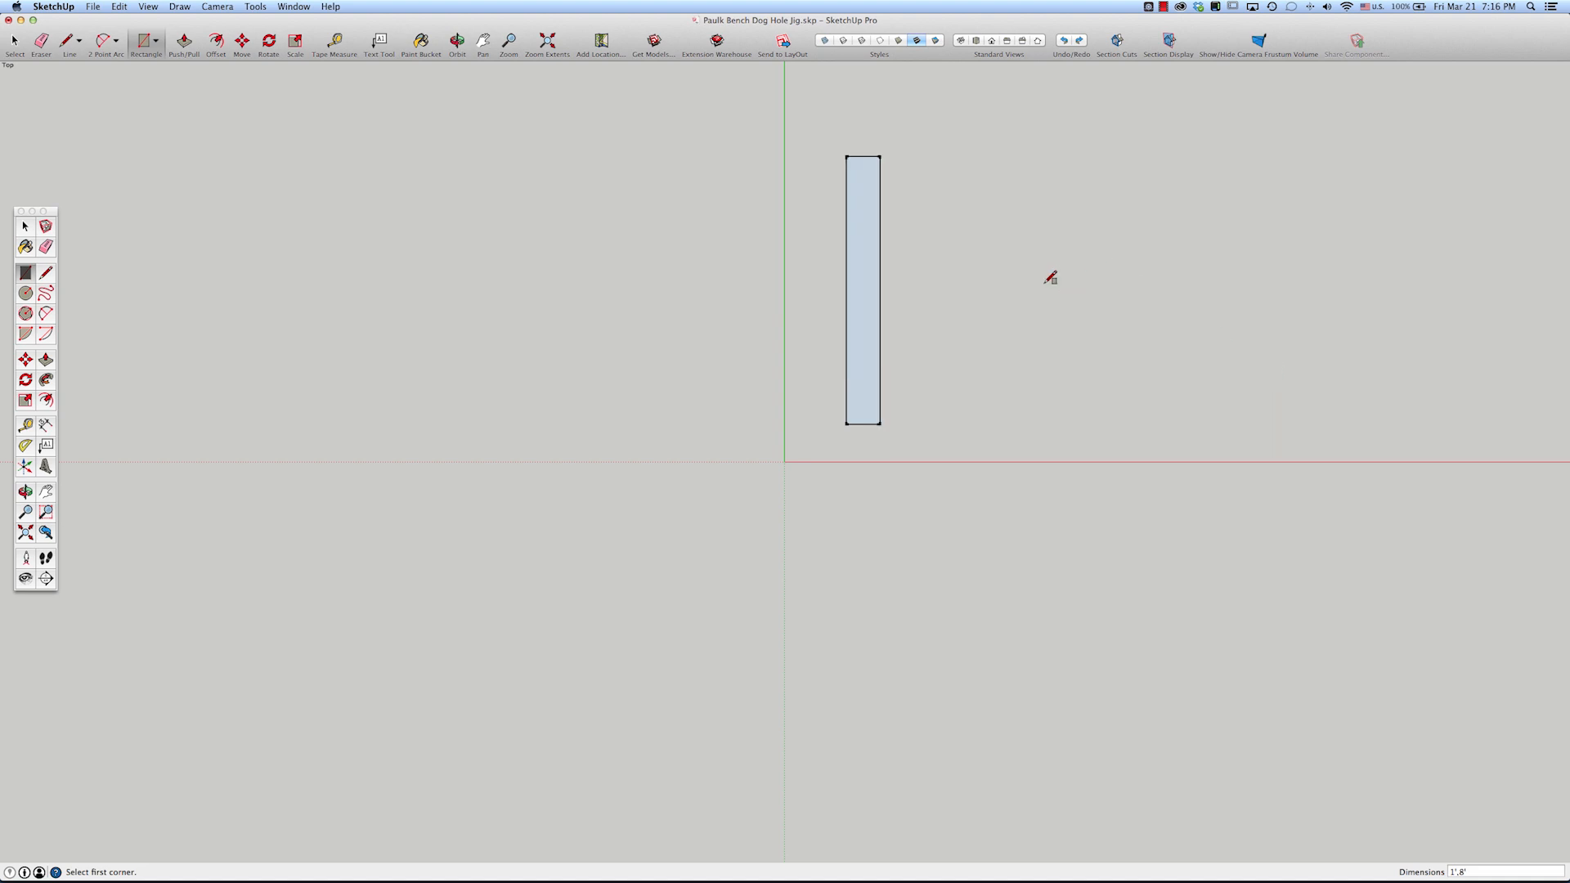
scroll(868, 166, up, 1)
scroll(873, 163, up, 3)
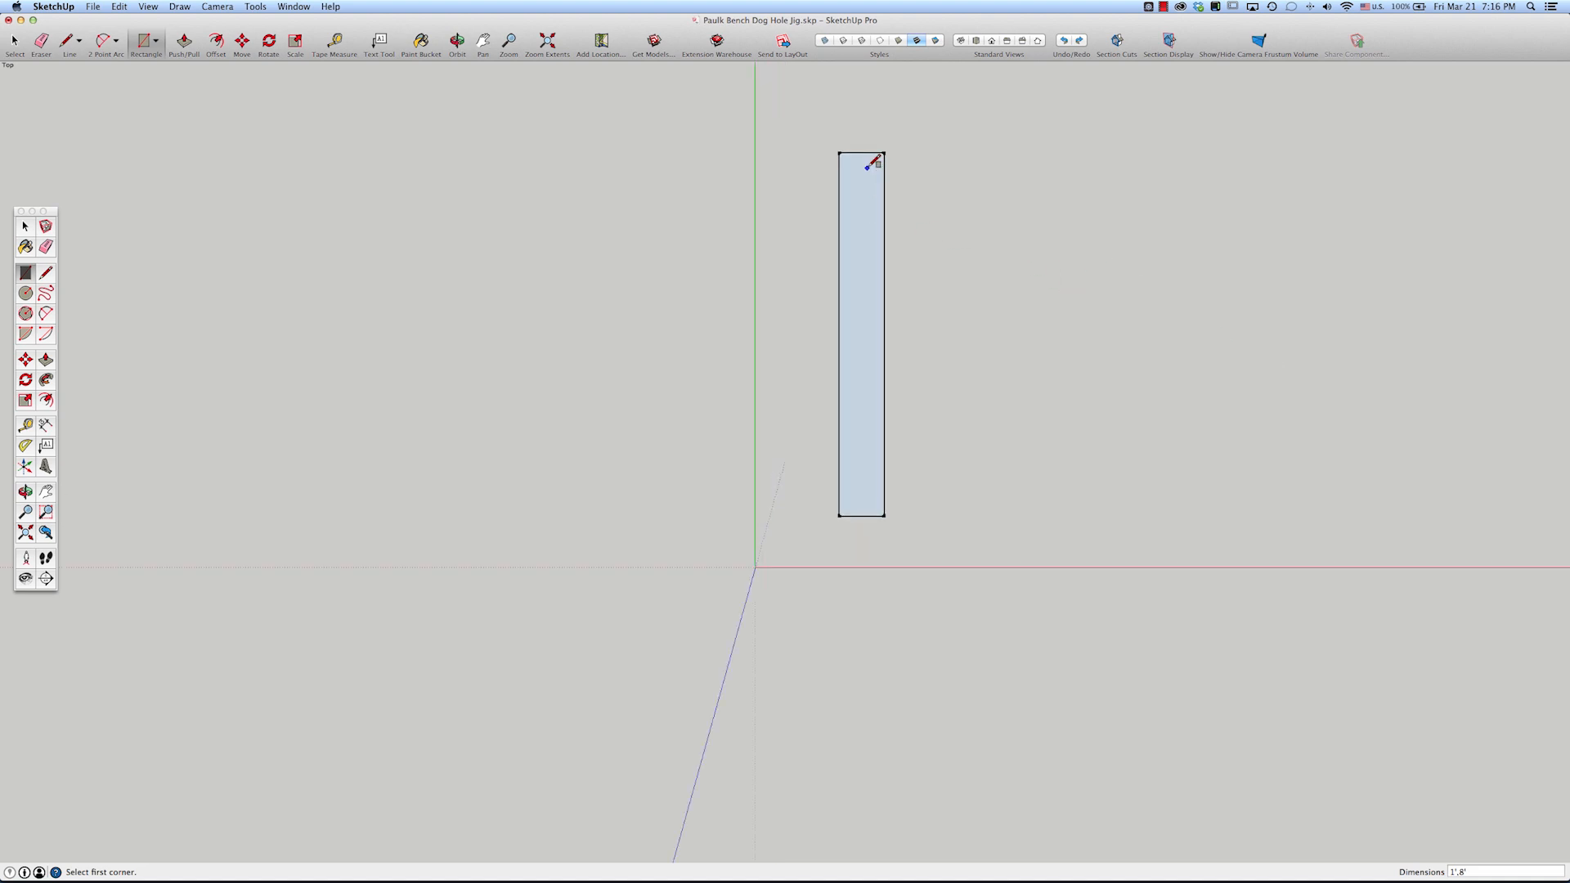
key(space)
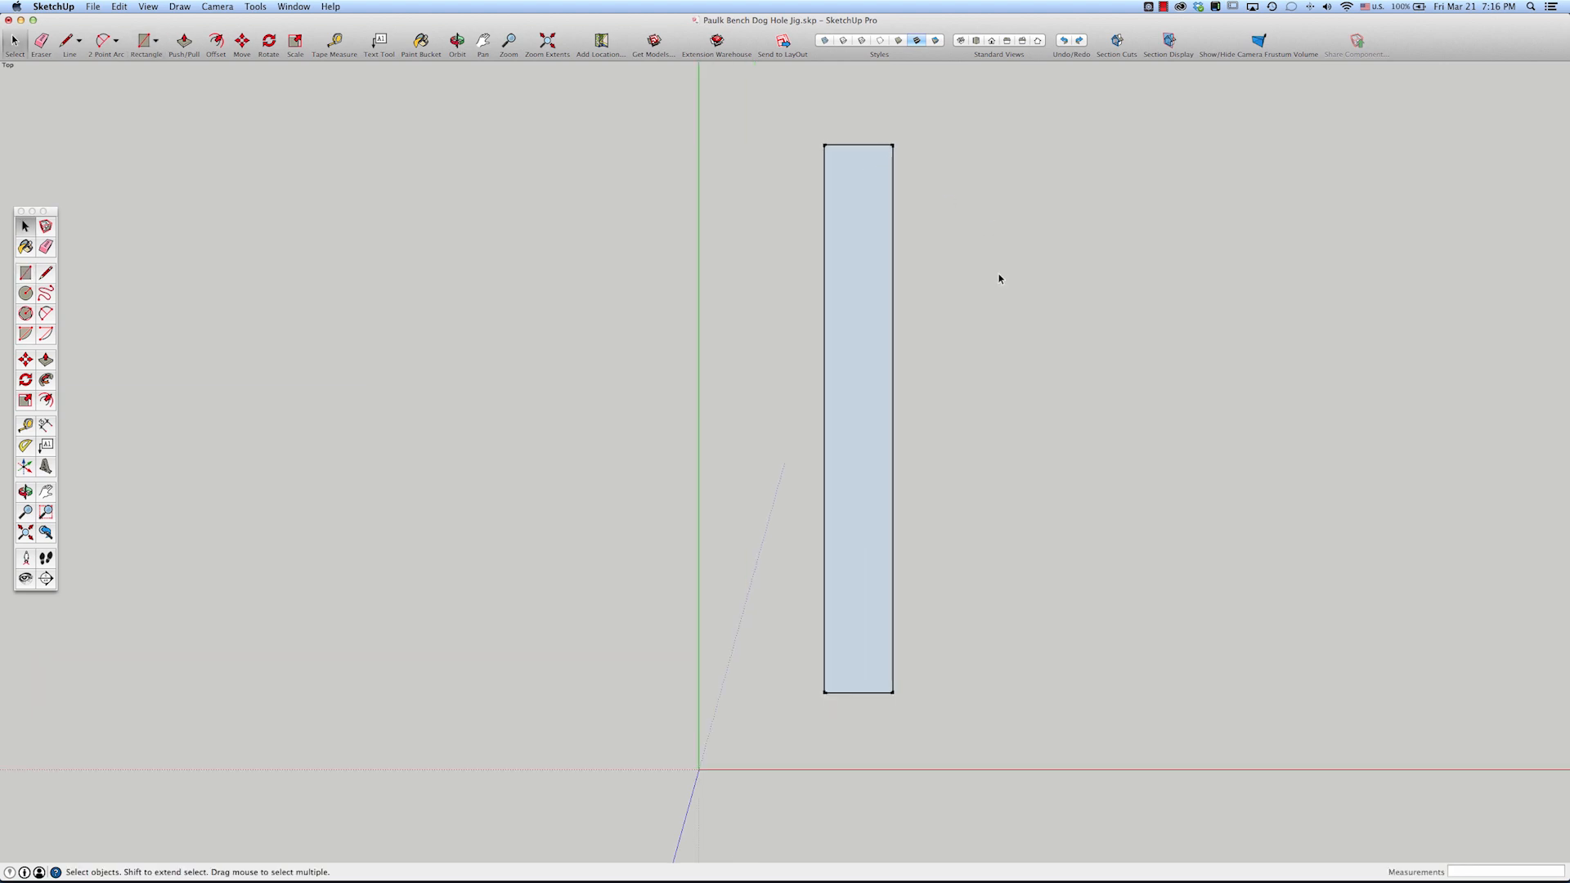
right_click(873, 302)
click(905, 390)
- Dimension the board's width above its top edge and its length beside its right edge
click(45, 425)
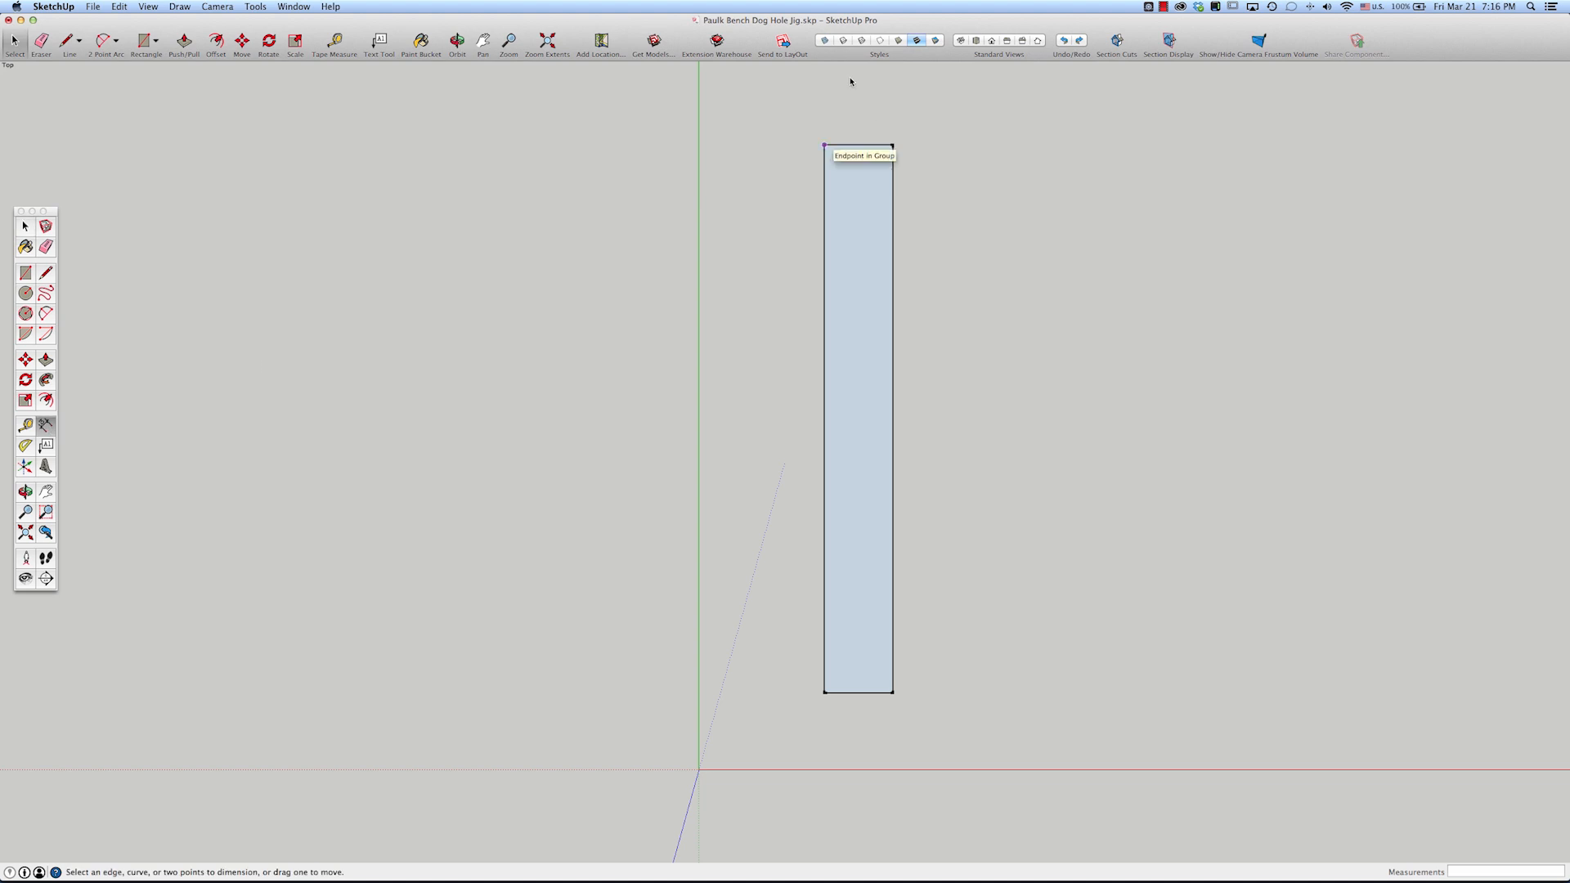
click(826, 146)
click(893, 146)
click(895, 140)
click(893, 141)
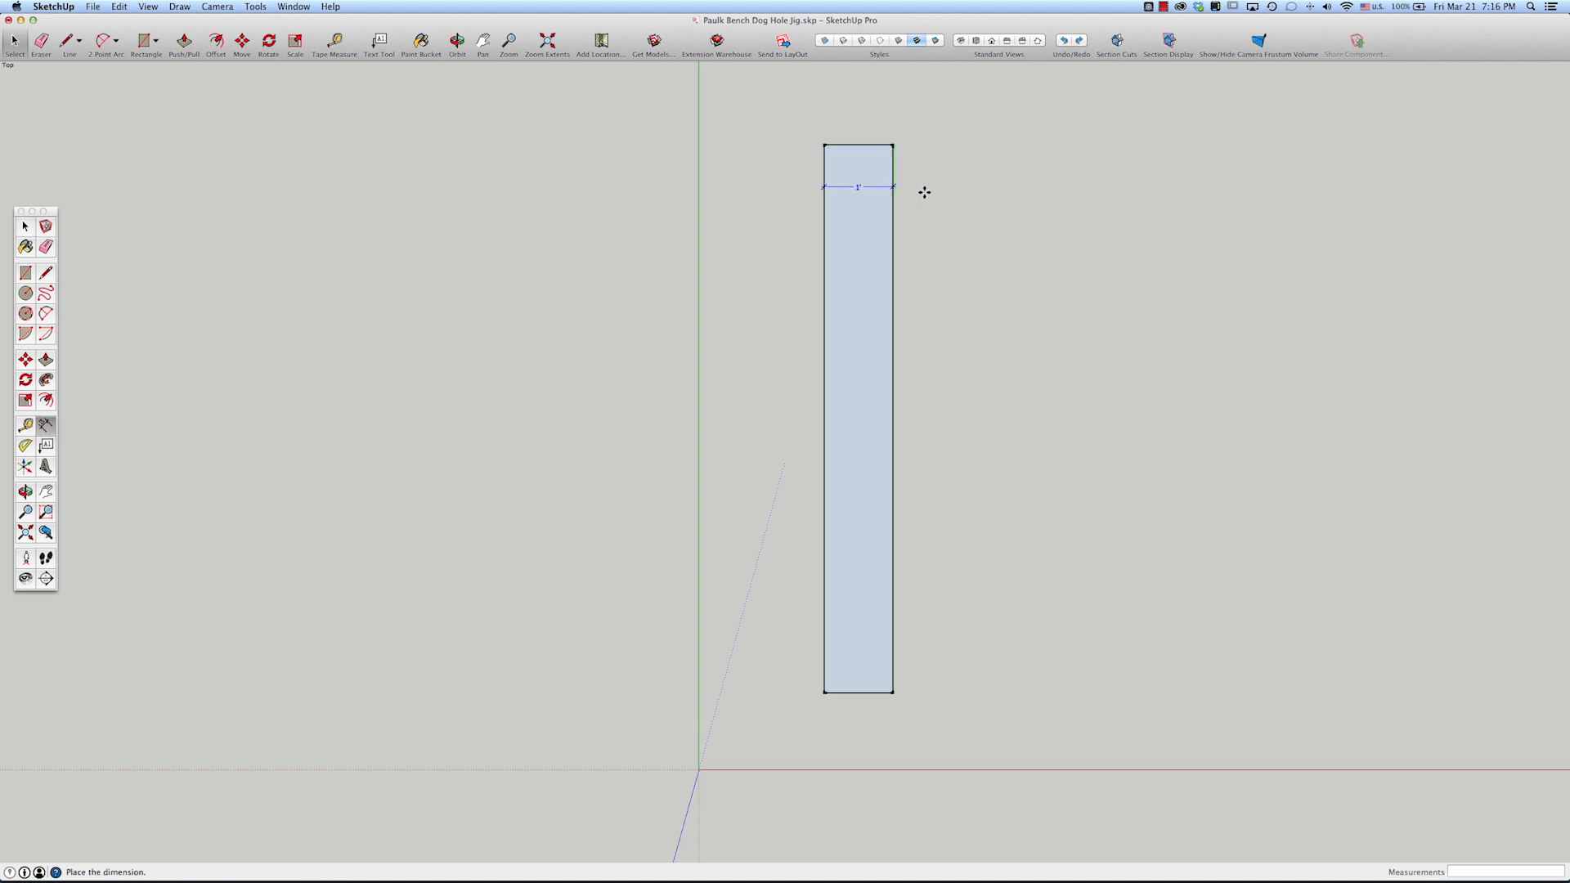
click(887, 104)
click(893, 146)
click(893, 693)
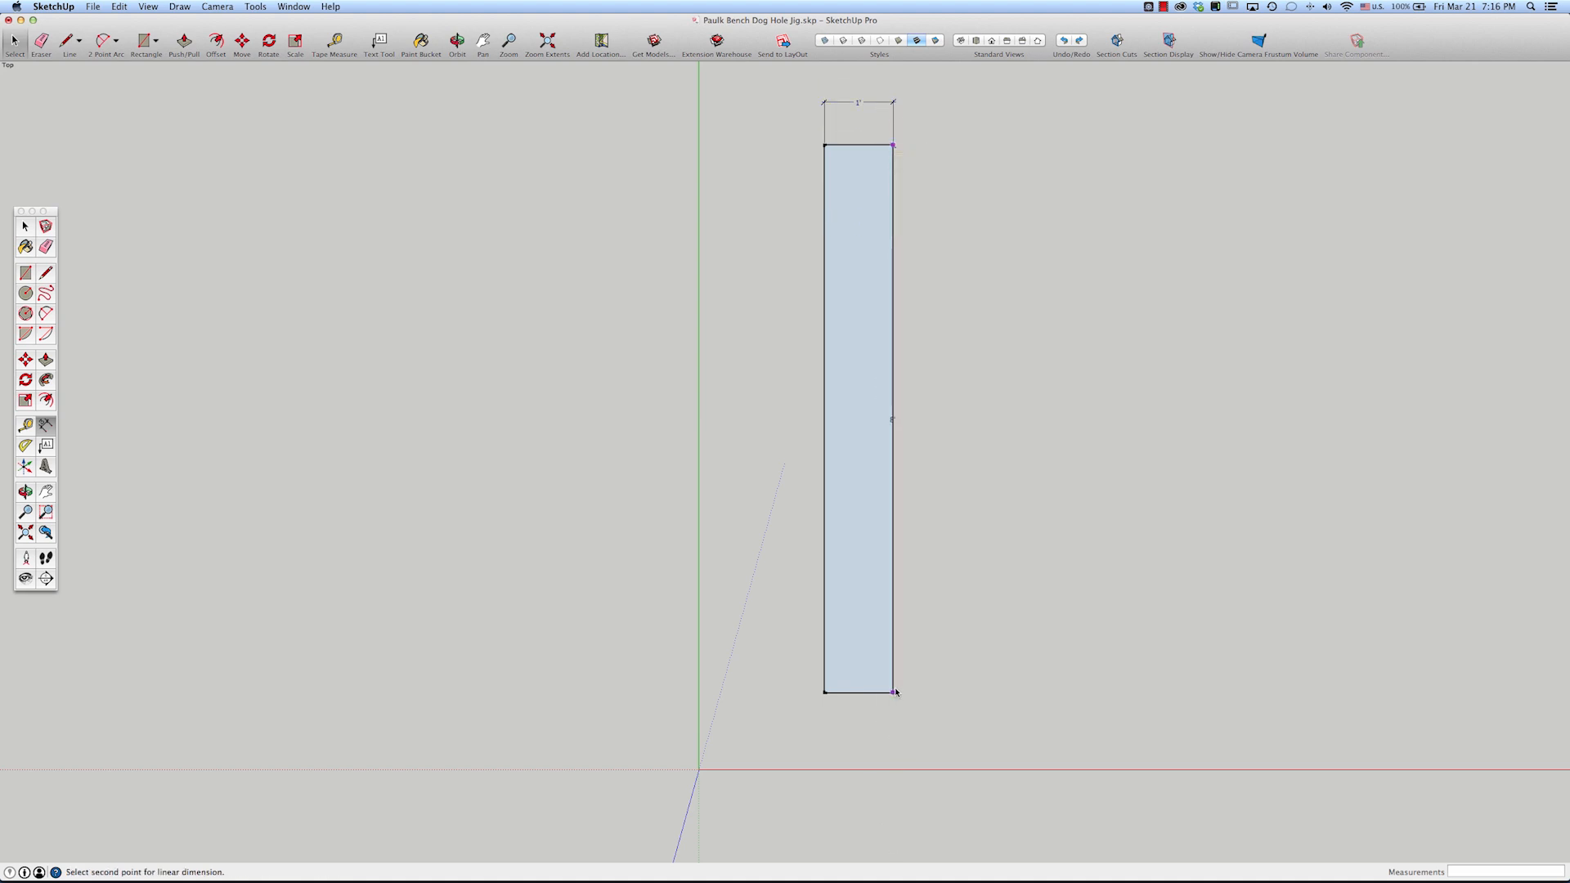
click(930, 698)
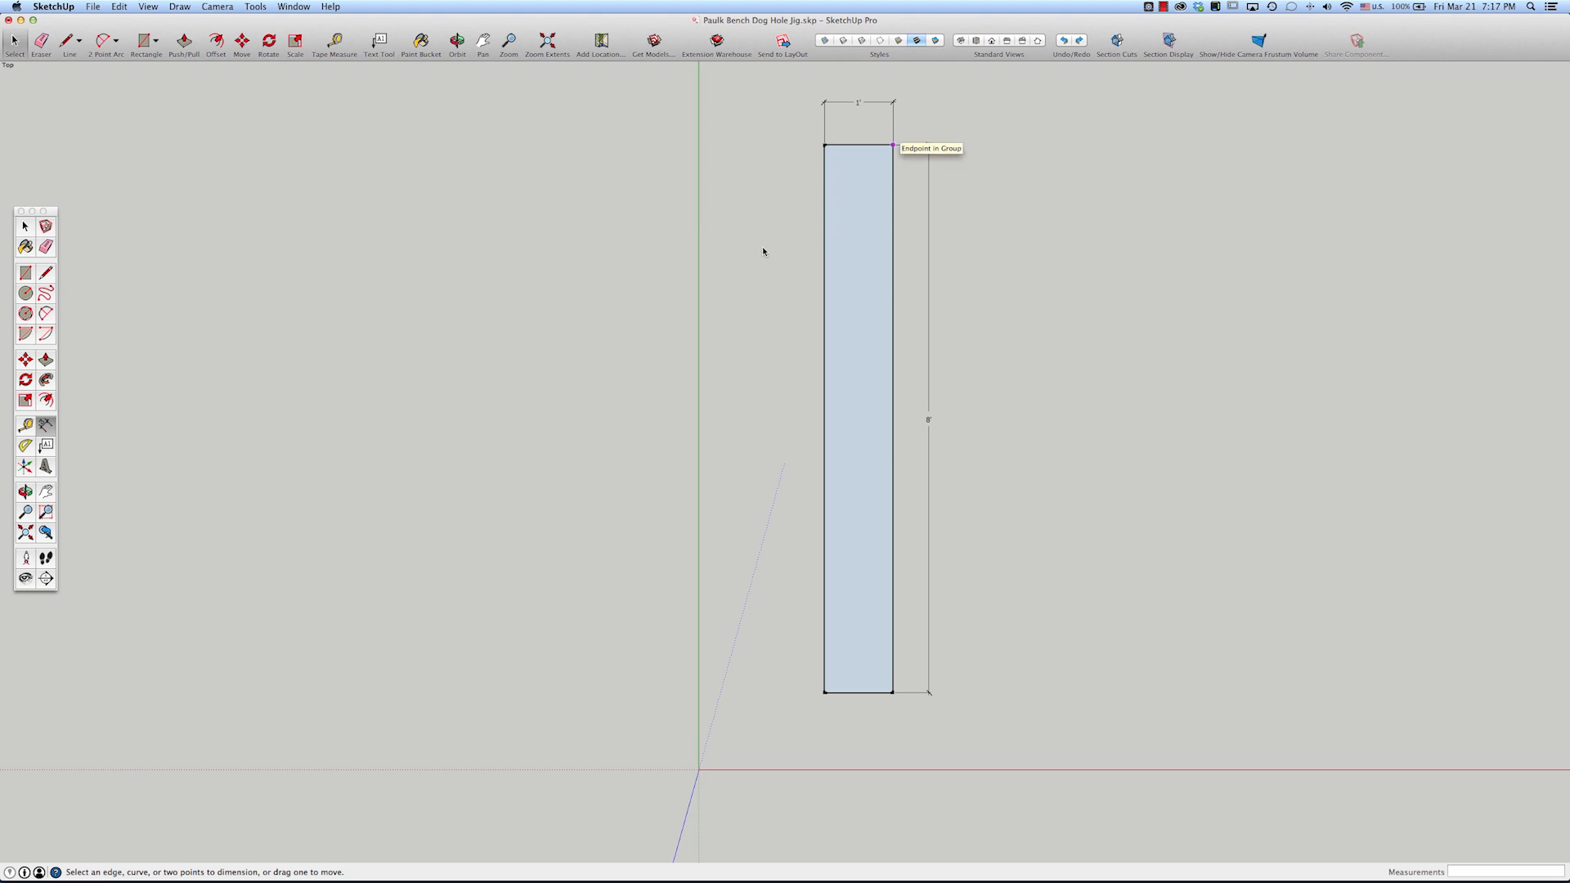
- Add guides 8" in from the board's right edge and 4" down from its top edge
key(t)
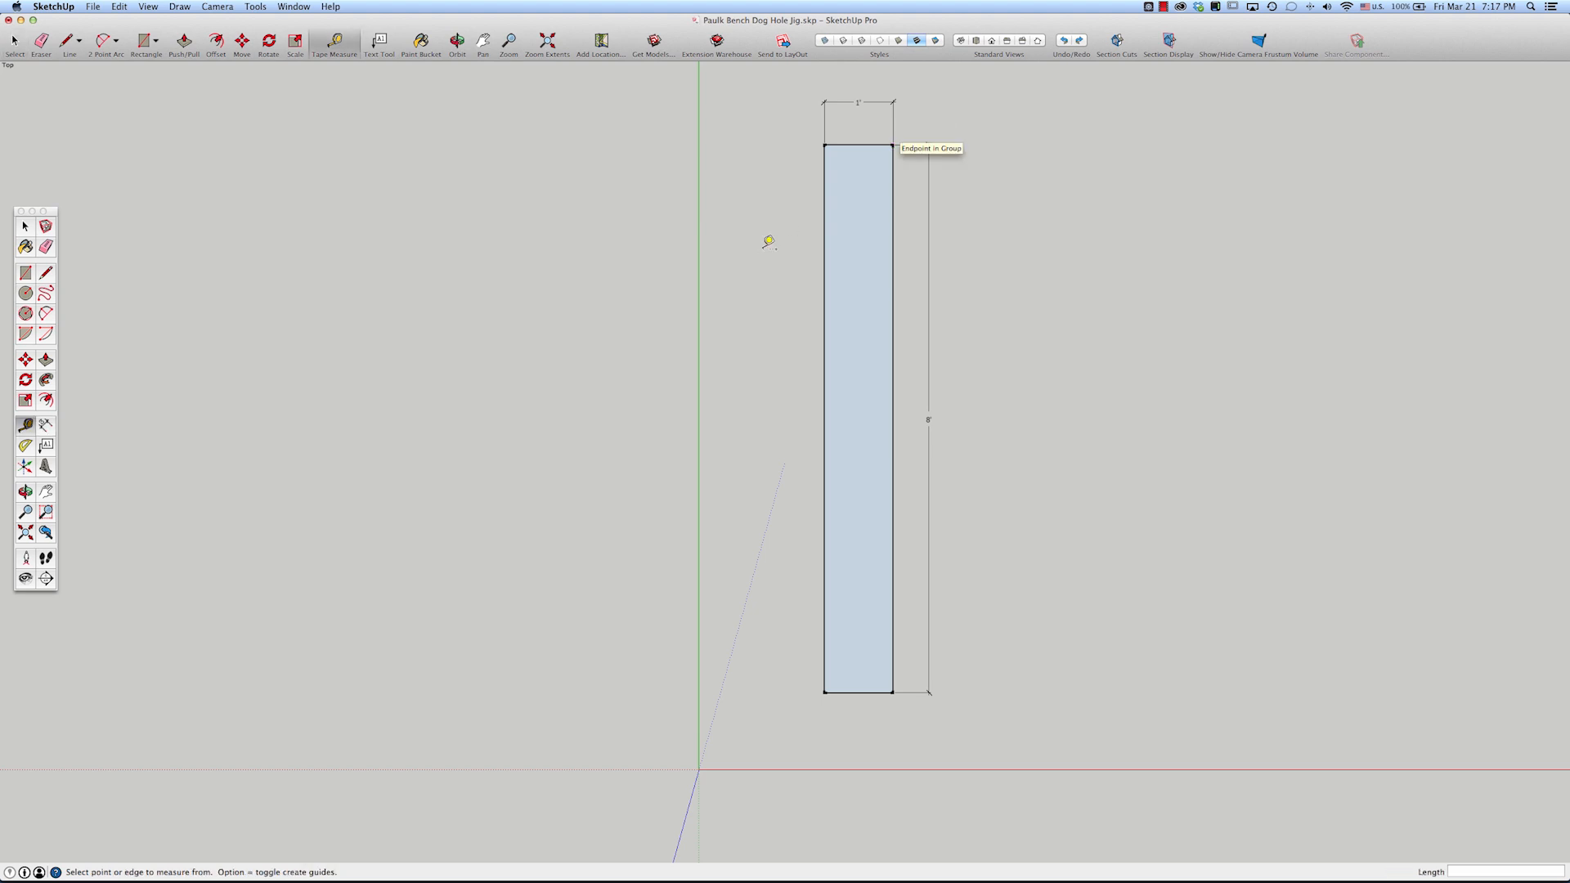
click(894, 259)
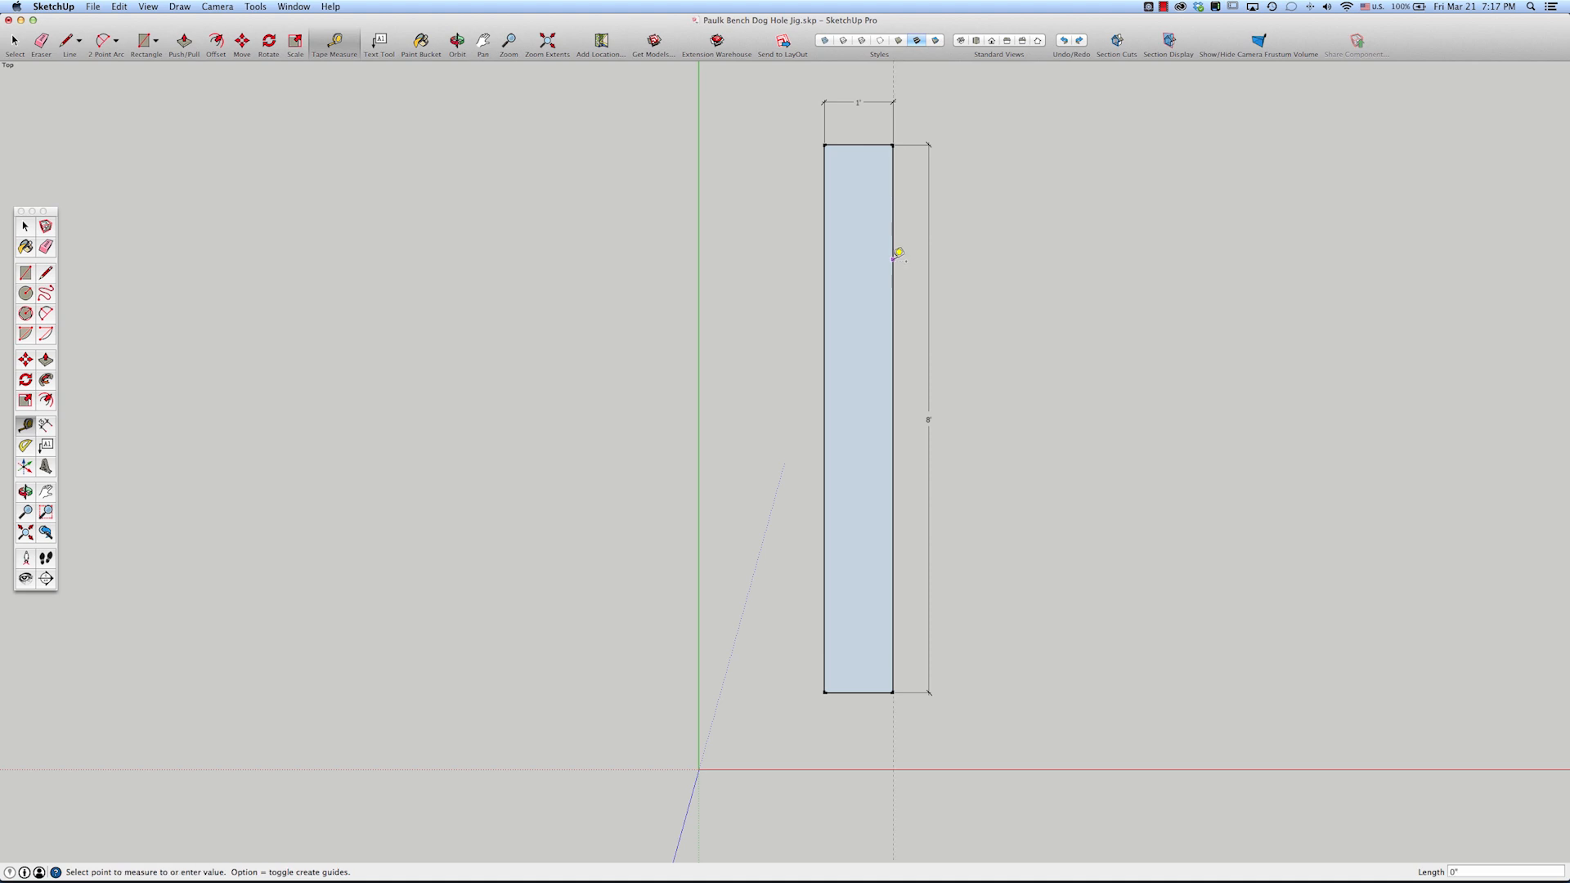
click(855, 259)
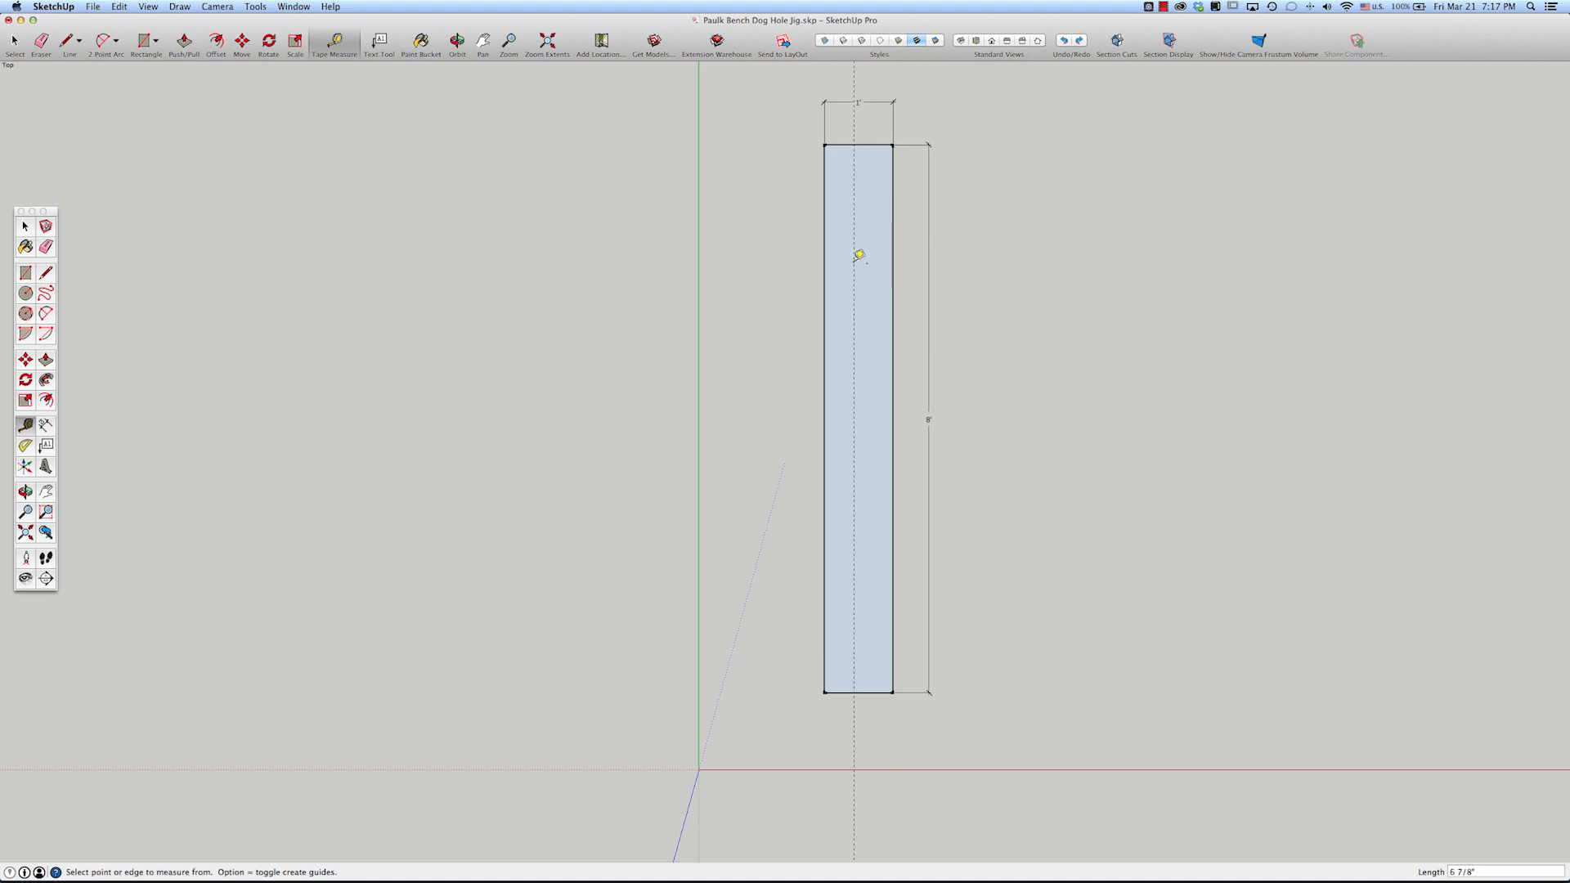
text(8)
click(870, 145)
click(876, 161)
text(4)
scroll(875, 176, up, 4)
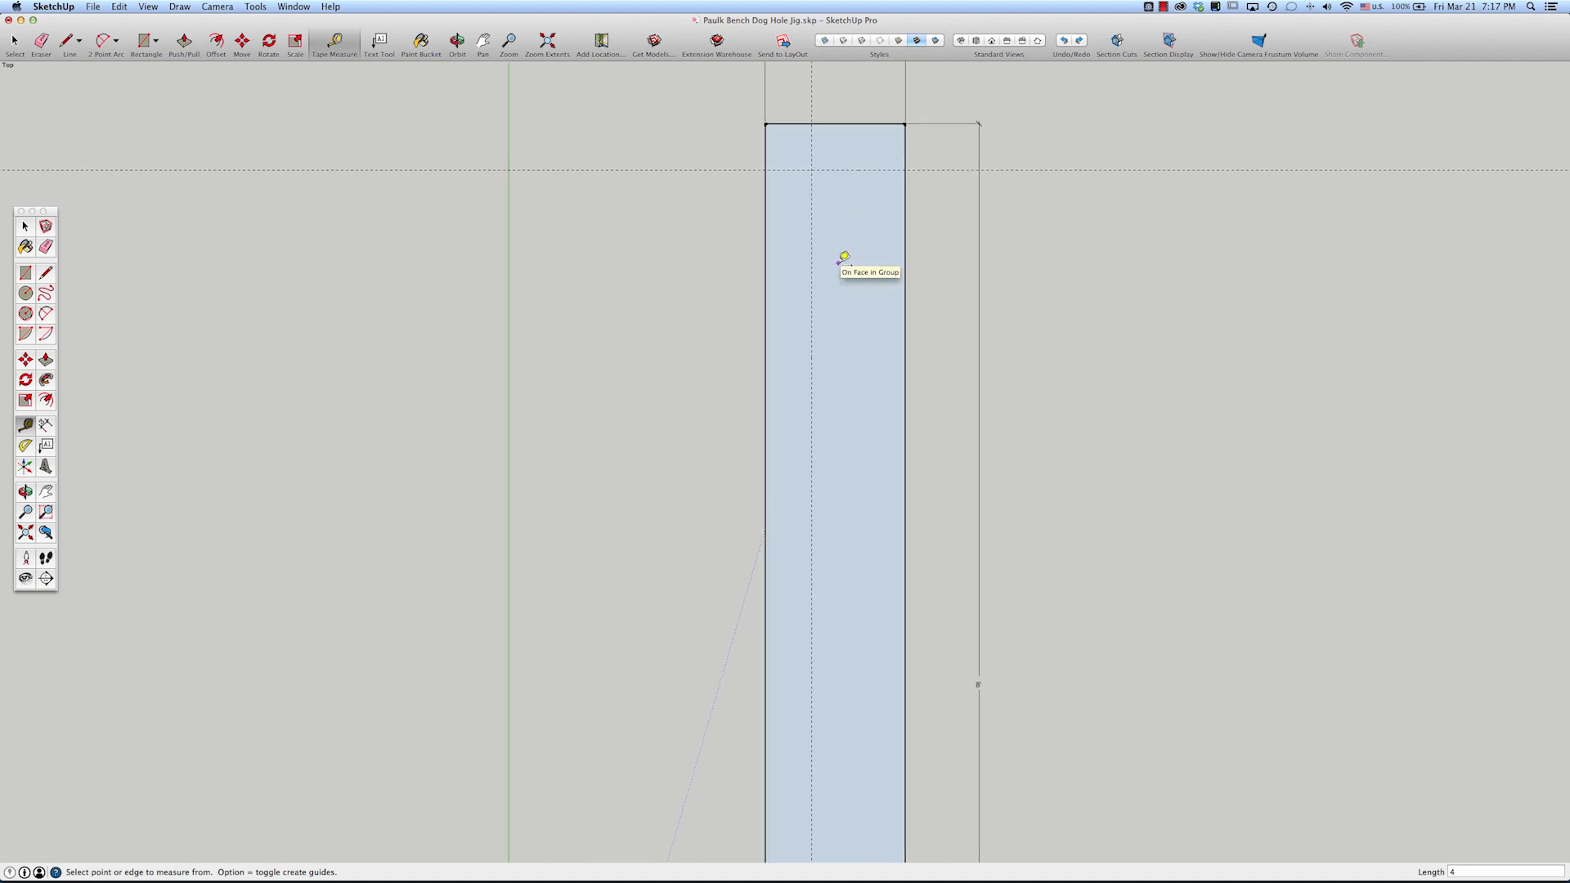
key(space)
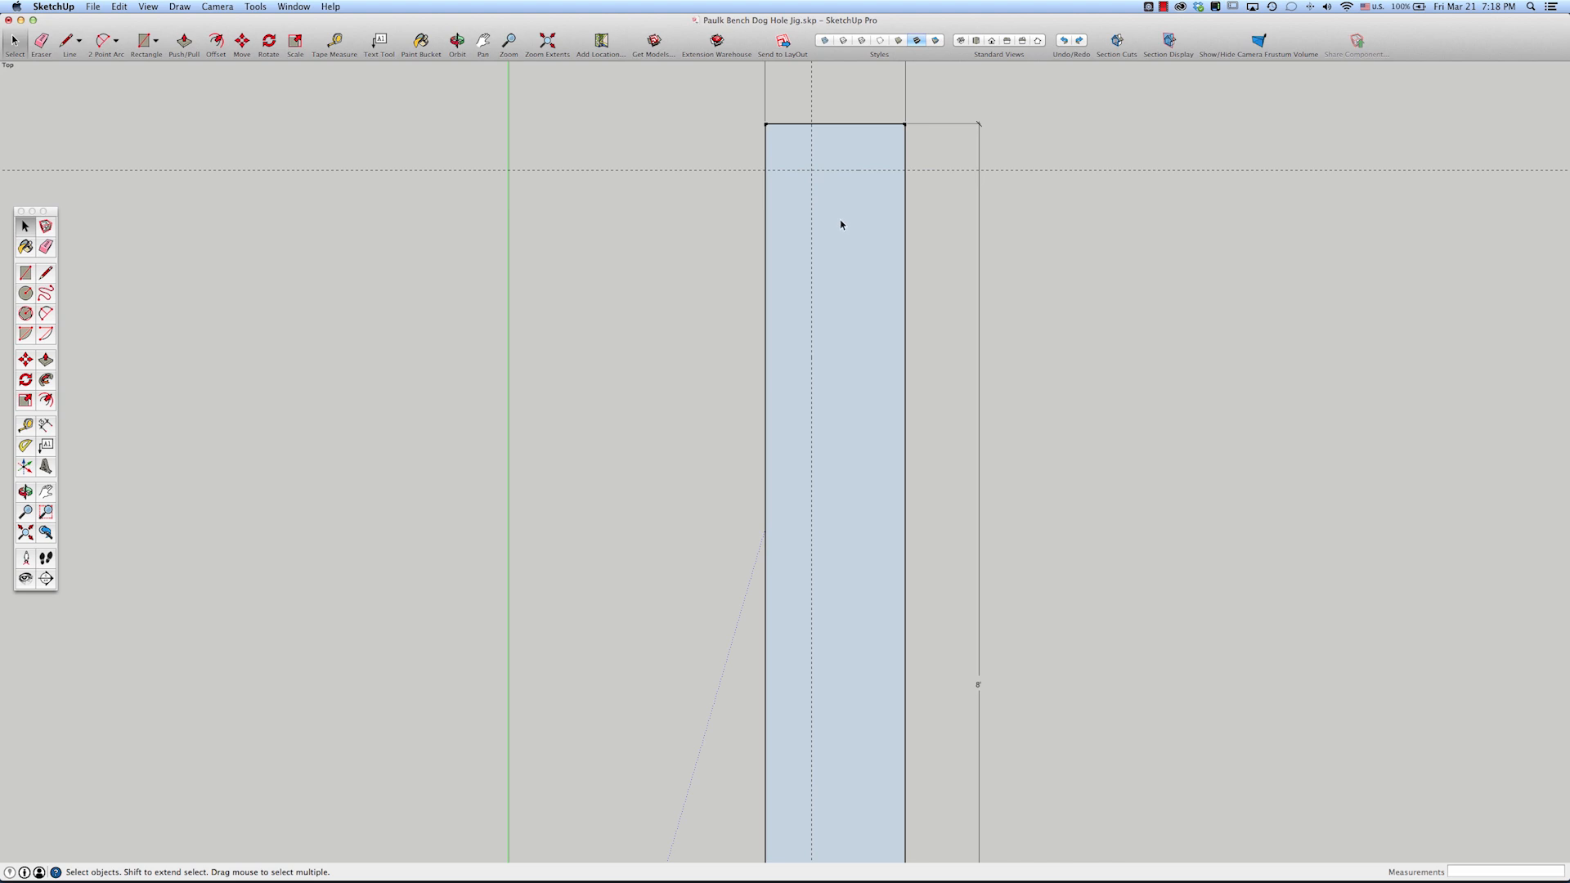
key(c)
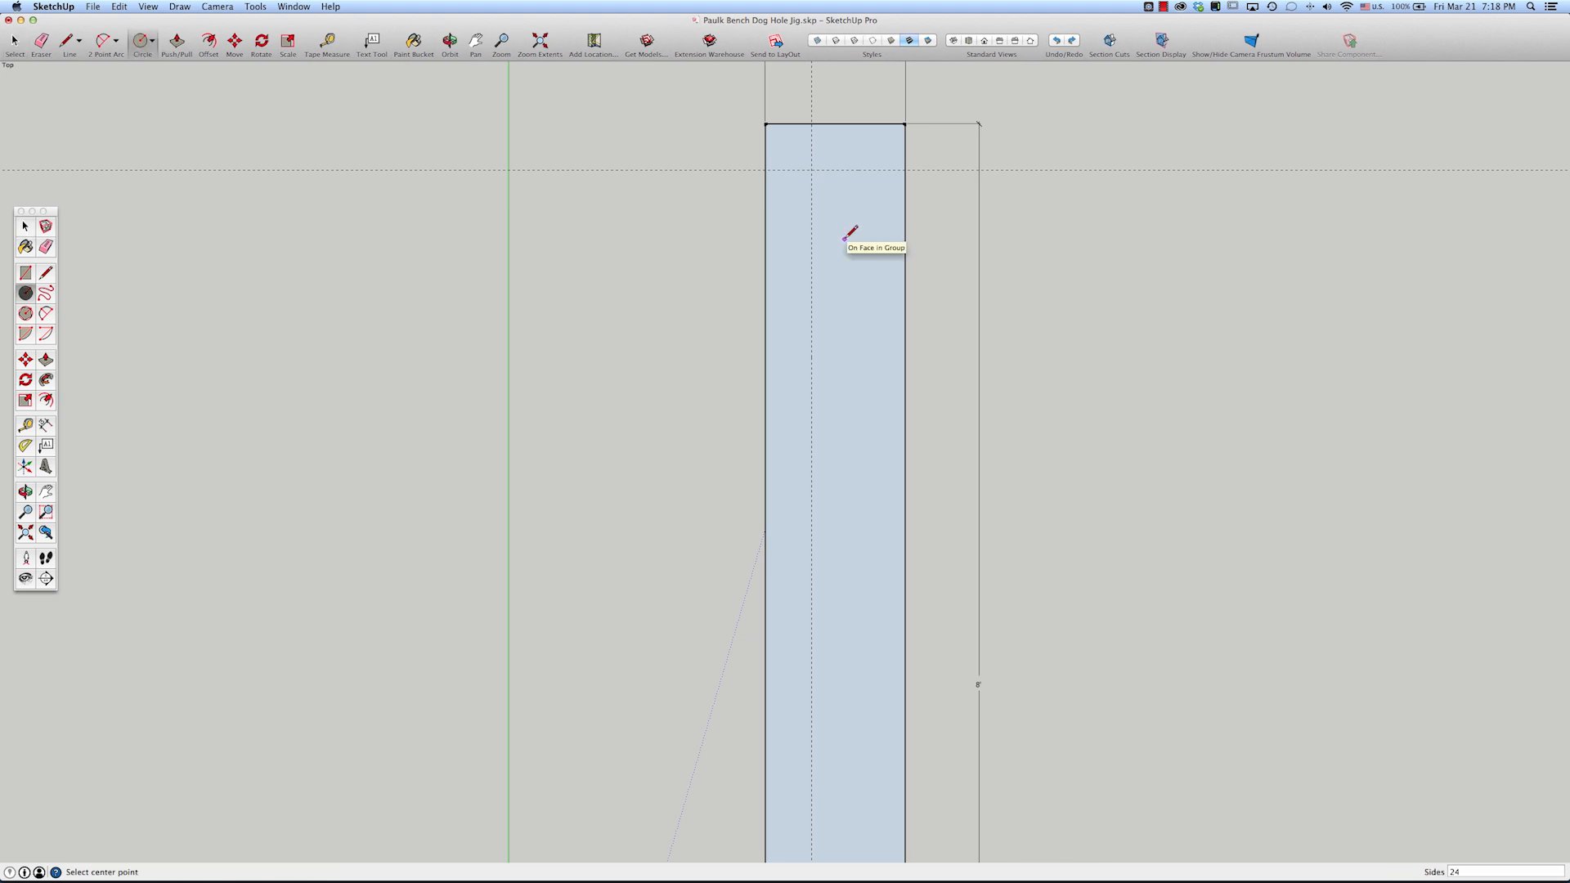
click(850, 241)
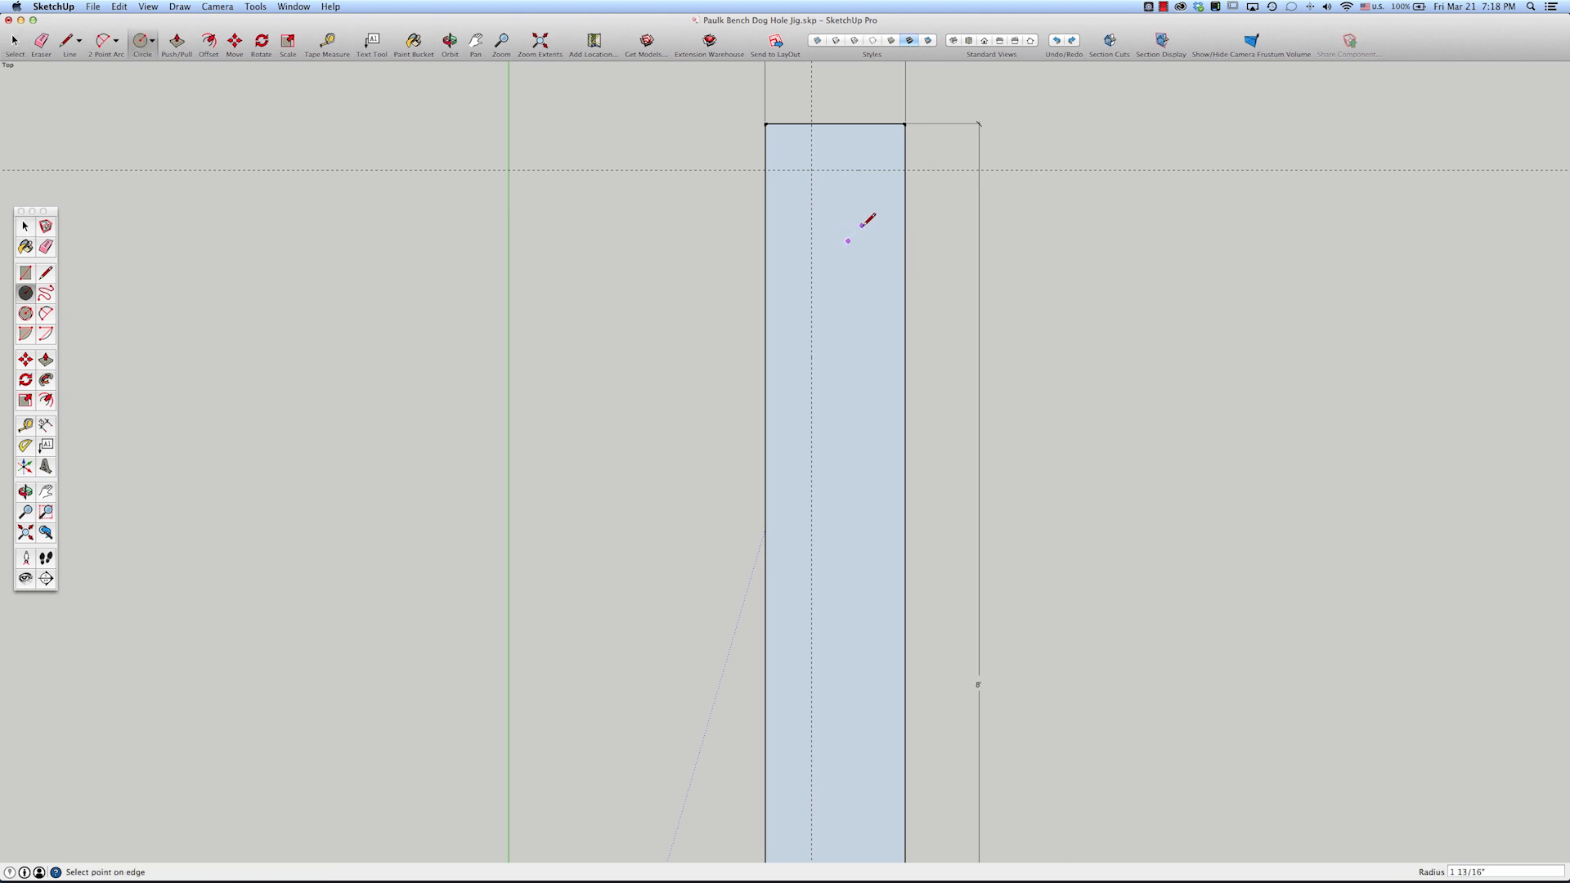
click(861, 230)
key(super+z)
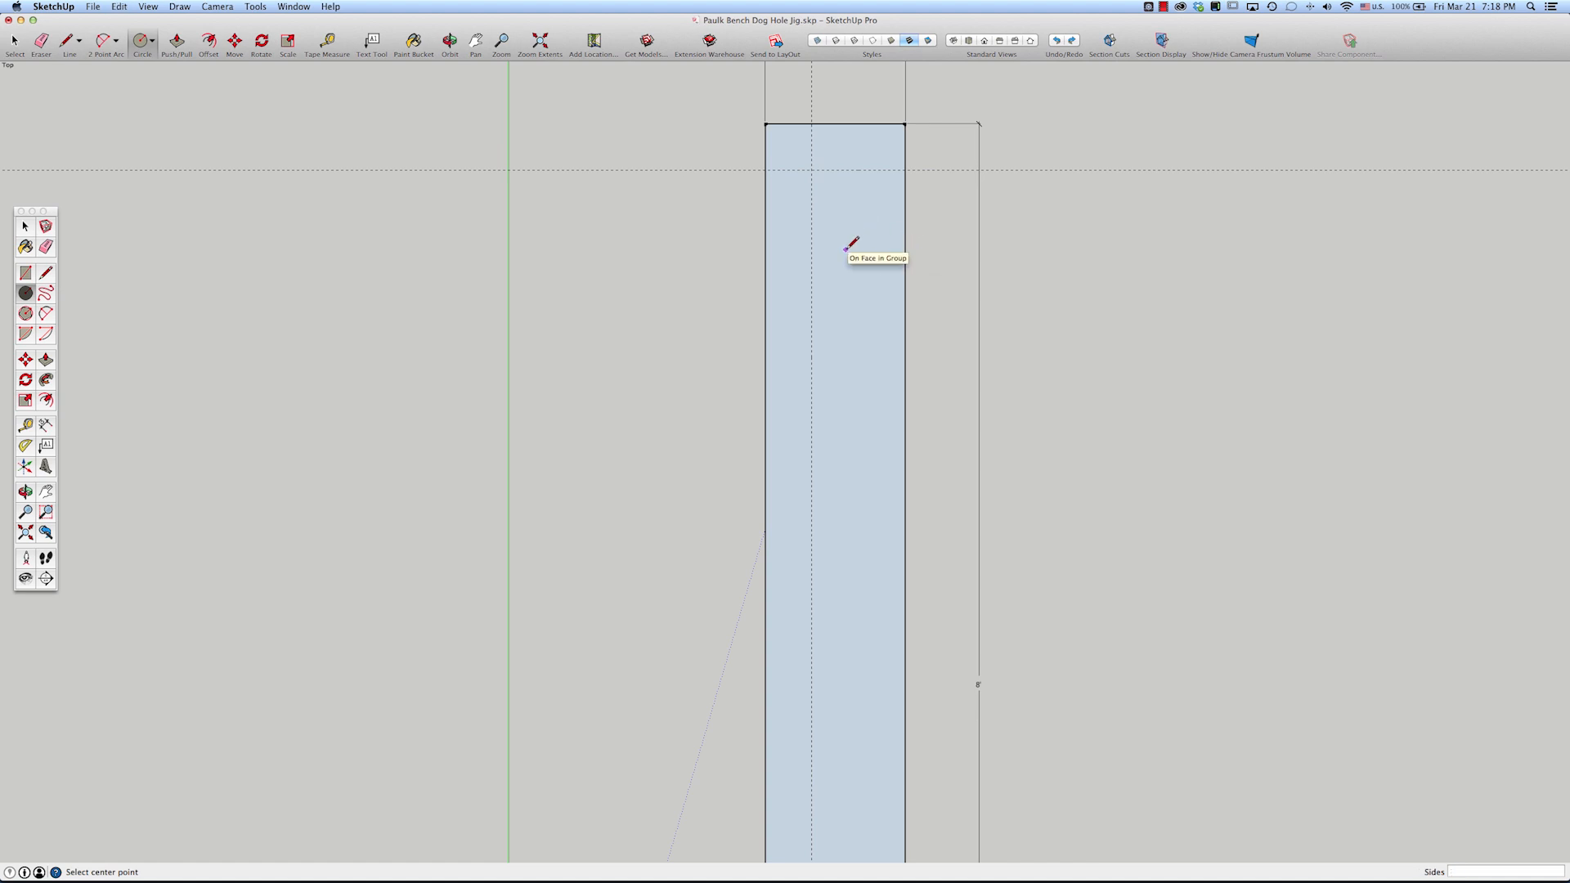
- Draw a test circle with a 10 mm radius on the upper part of the board
click(846, 250)
click(861, 237)
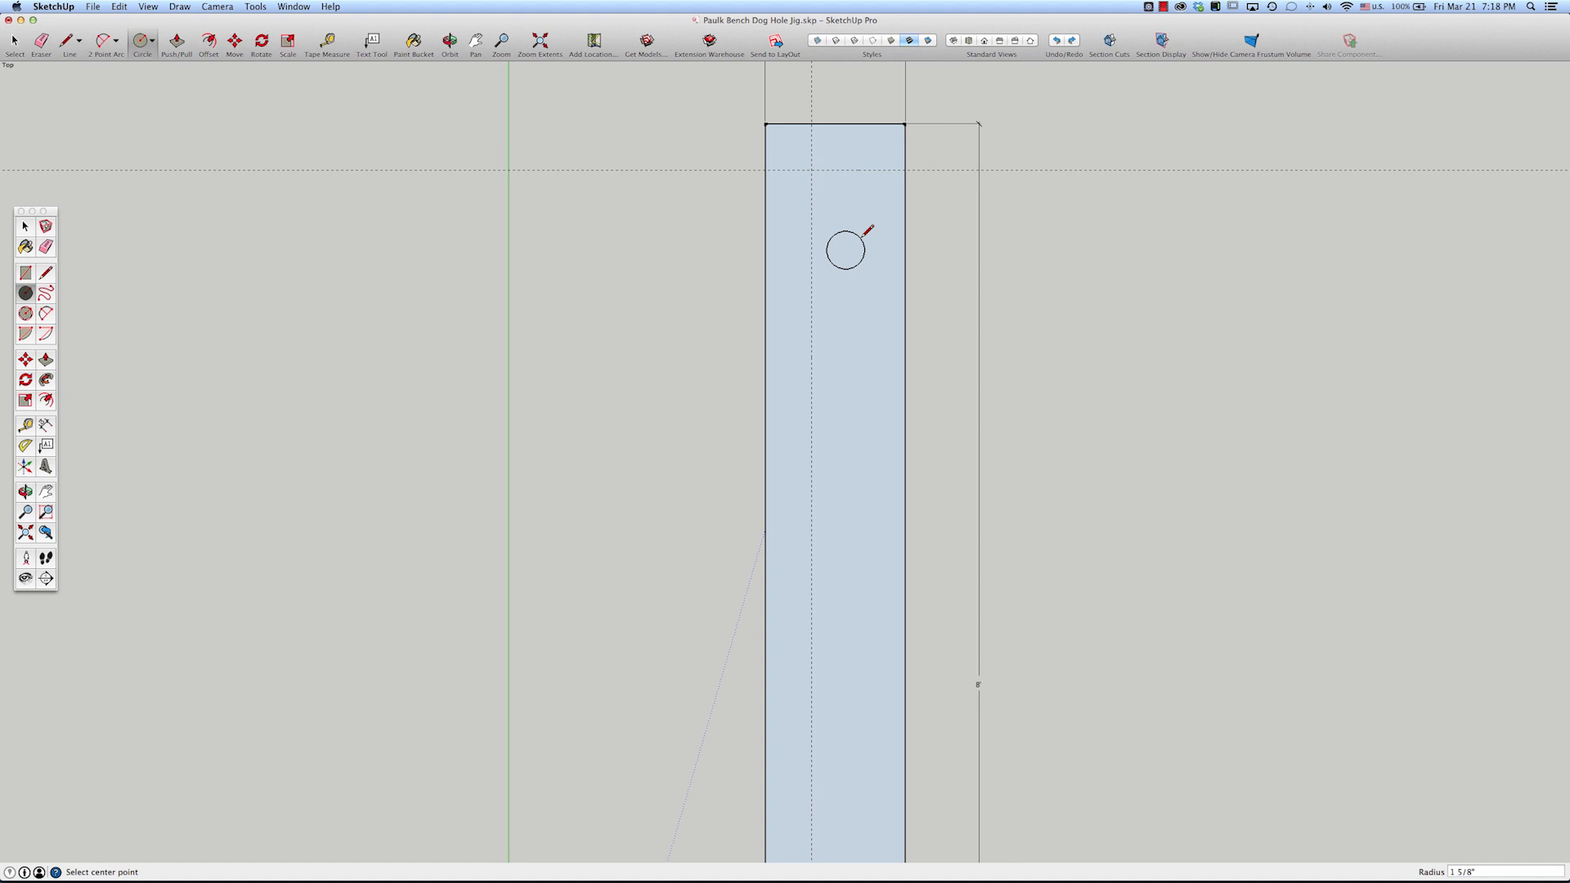
text(10mm)
key(Return)
scroll(846, 250, up, 5)
scroll(857, 238, up, 1)
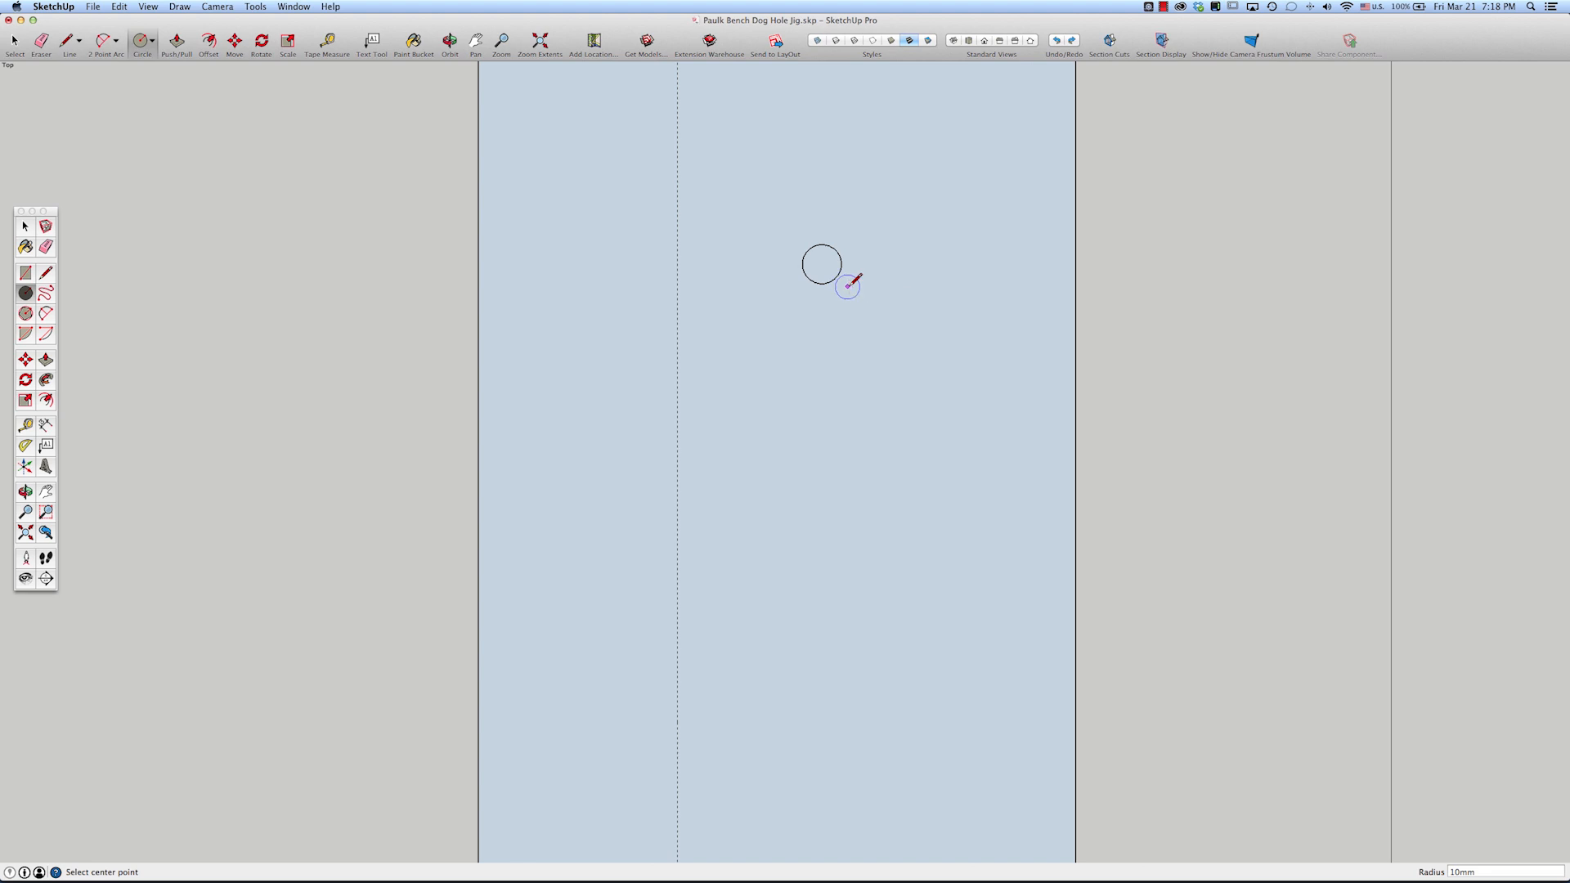
scroll(851, 249, up, 1)
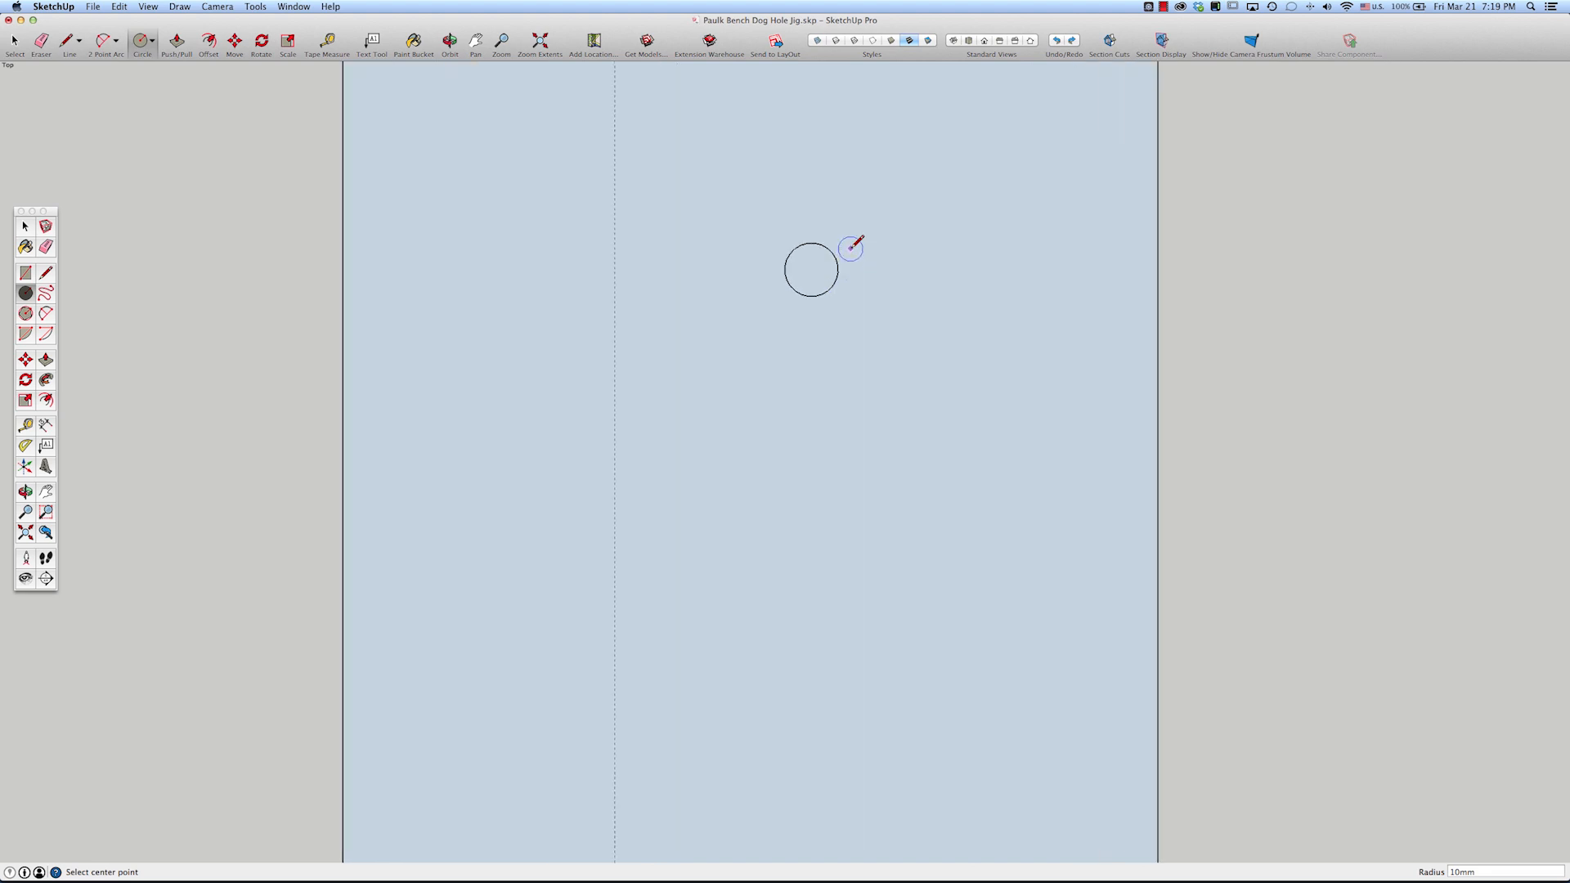
- Offset the test circle outward by 1/16"
click(54, 399)
key(f)
click(823, 296)
click(822, 298)
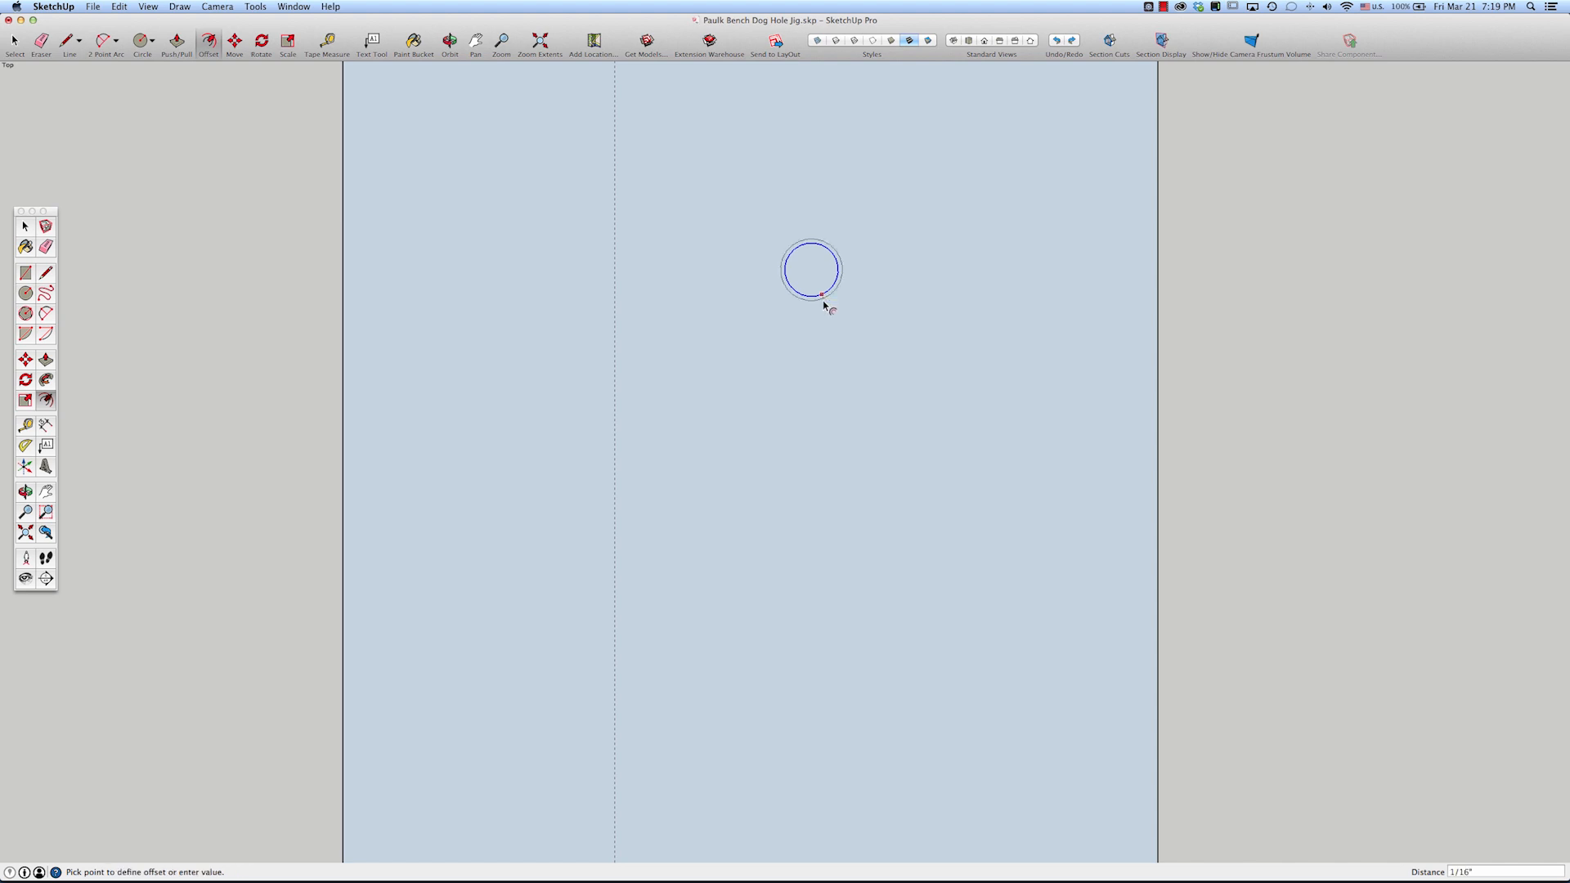
click(824, 304)
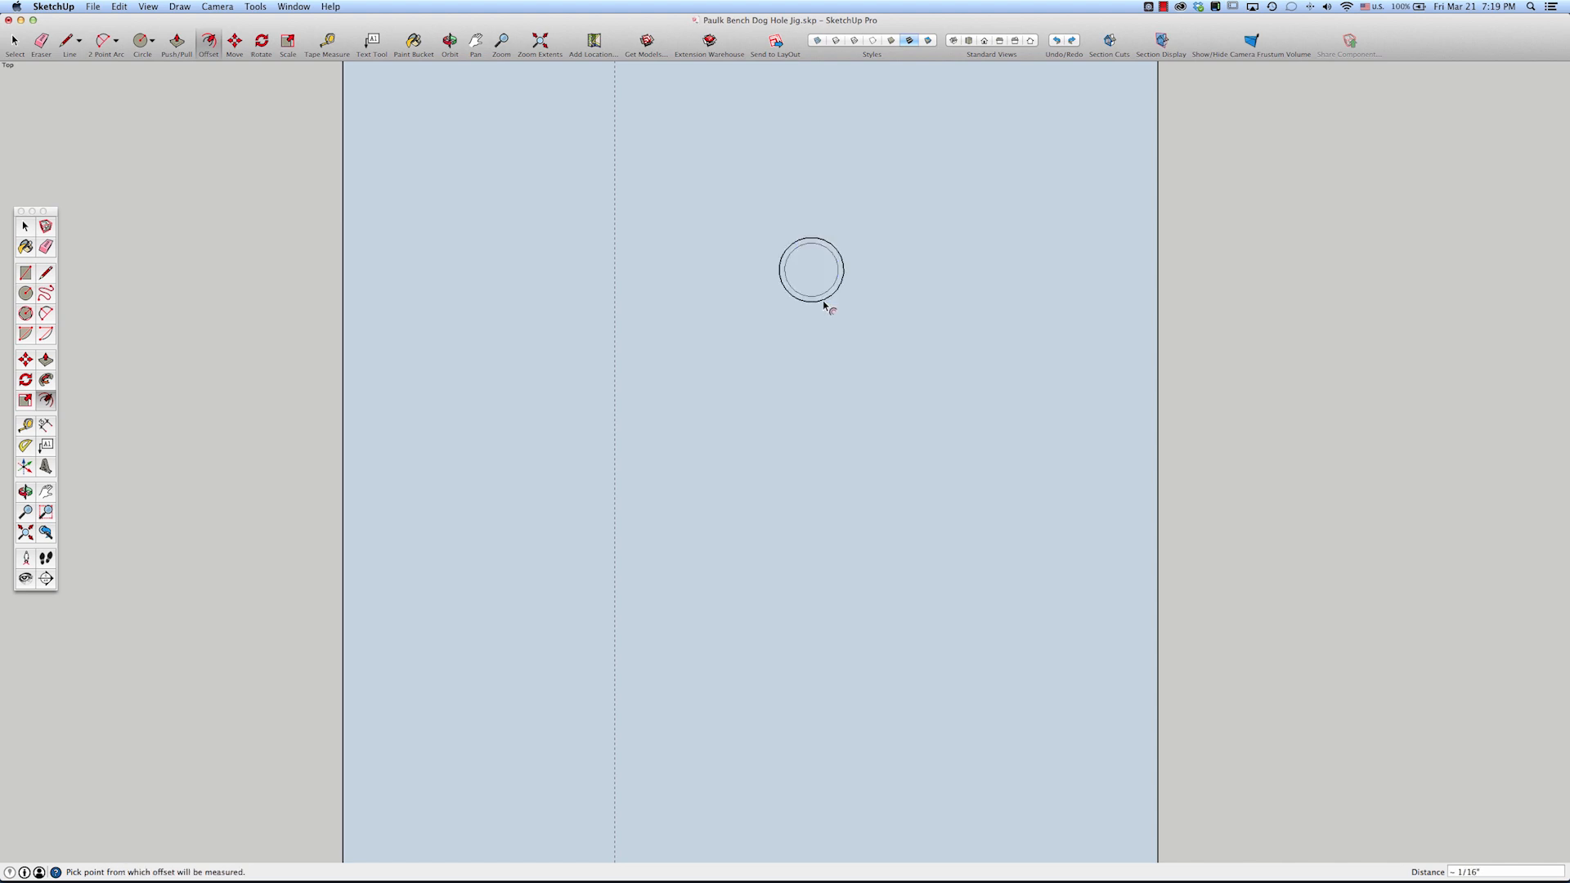
text(1)
key(Return)
click(788, 287)
key(Escape)
click(782, 270)
key(Escape)
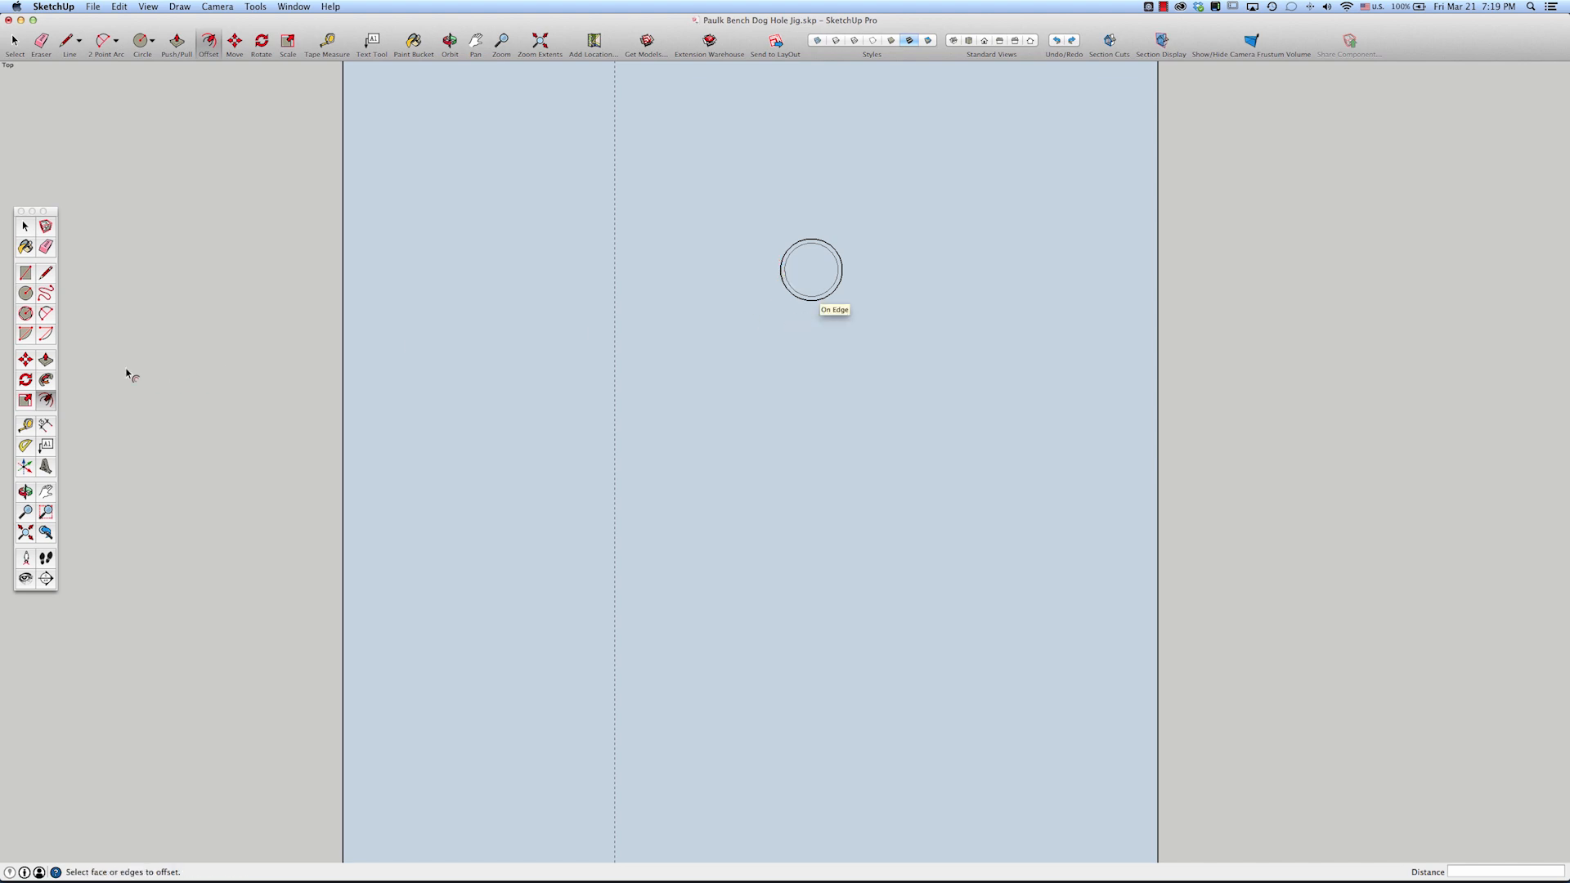
- Dimension the outer test circle's diameter and undo that dimension
click(45, 425)
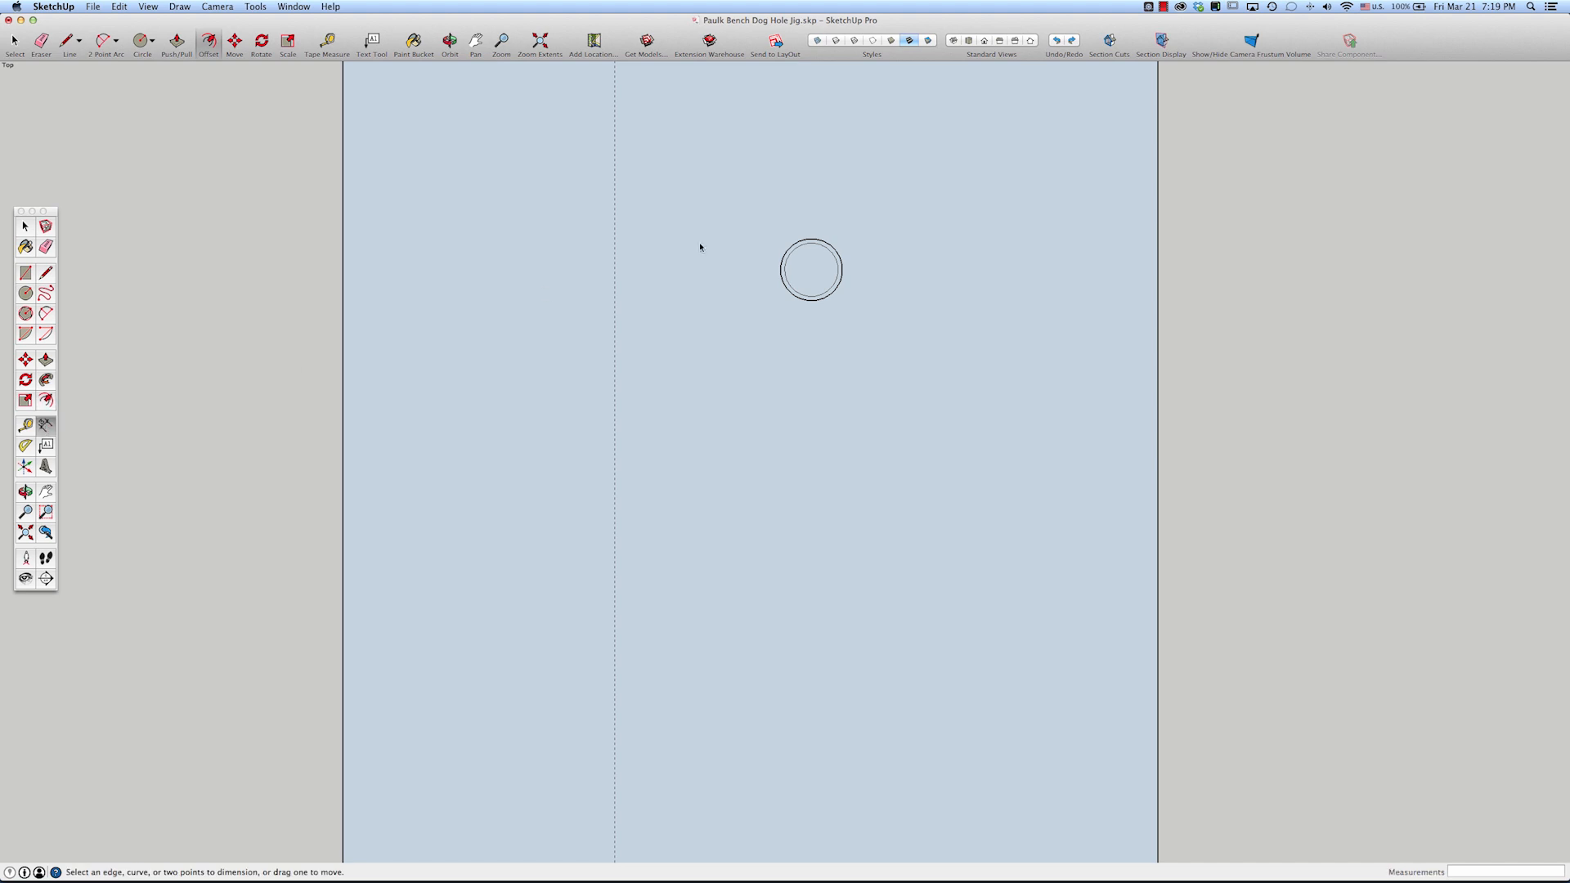
click(790, 294)
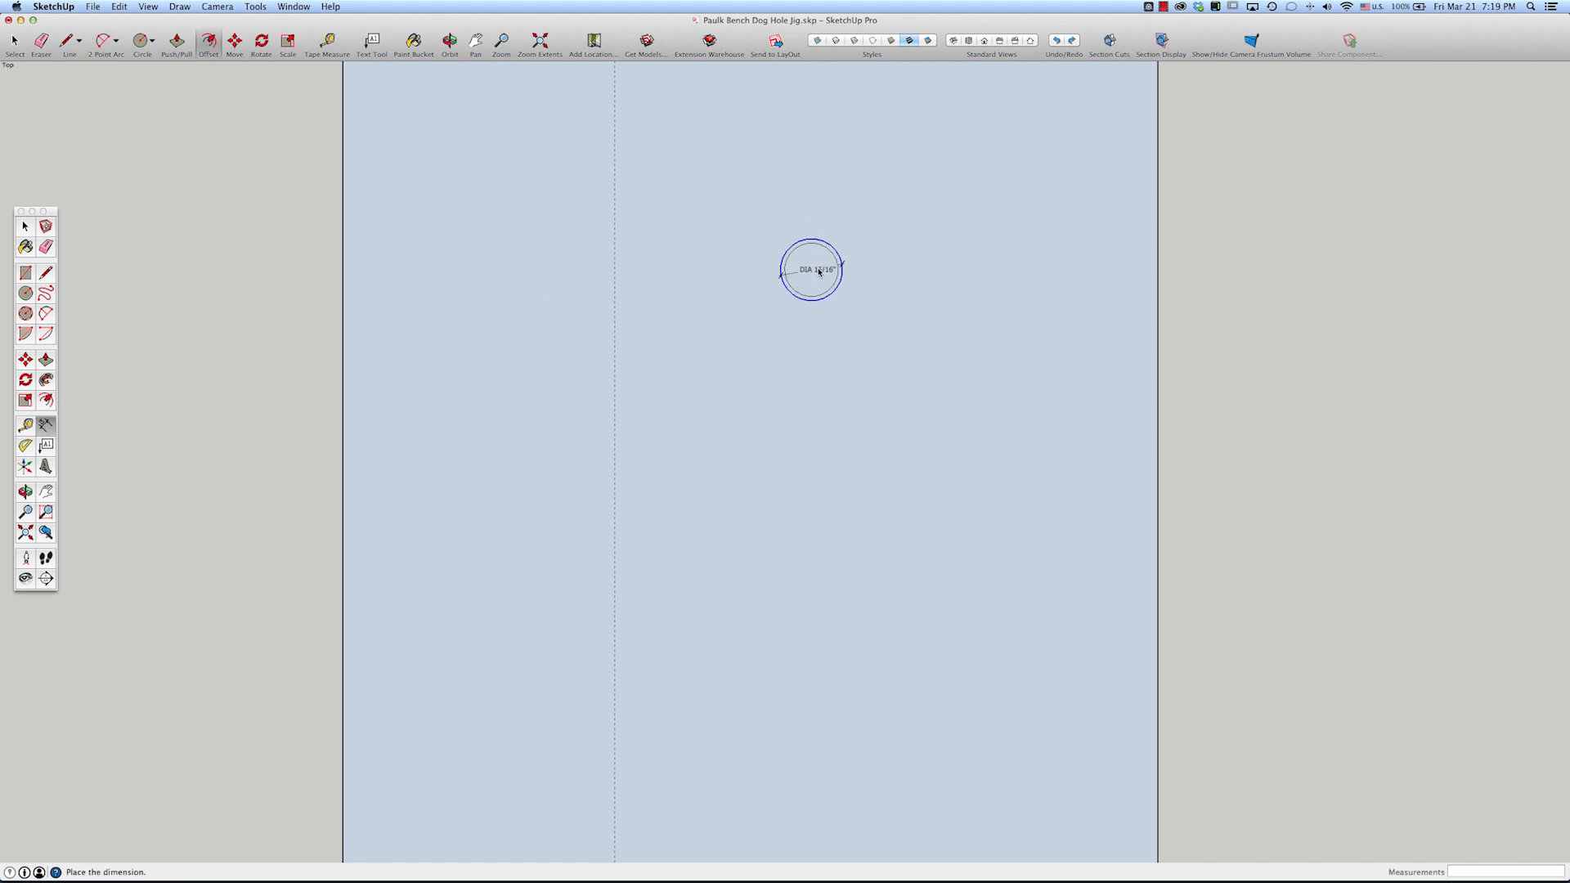
click(818, 270)
key(super+z)
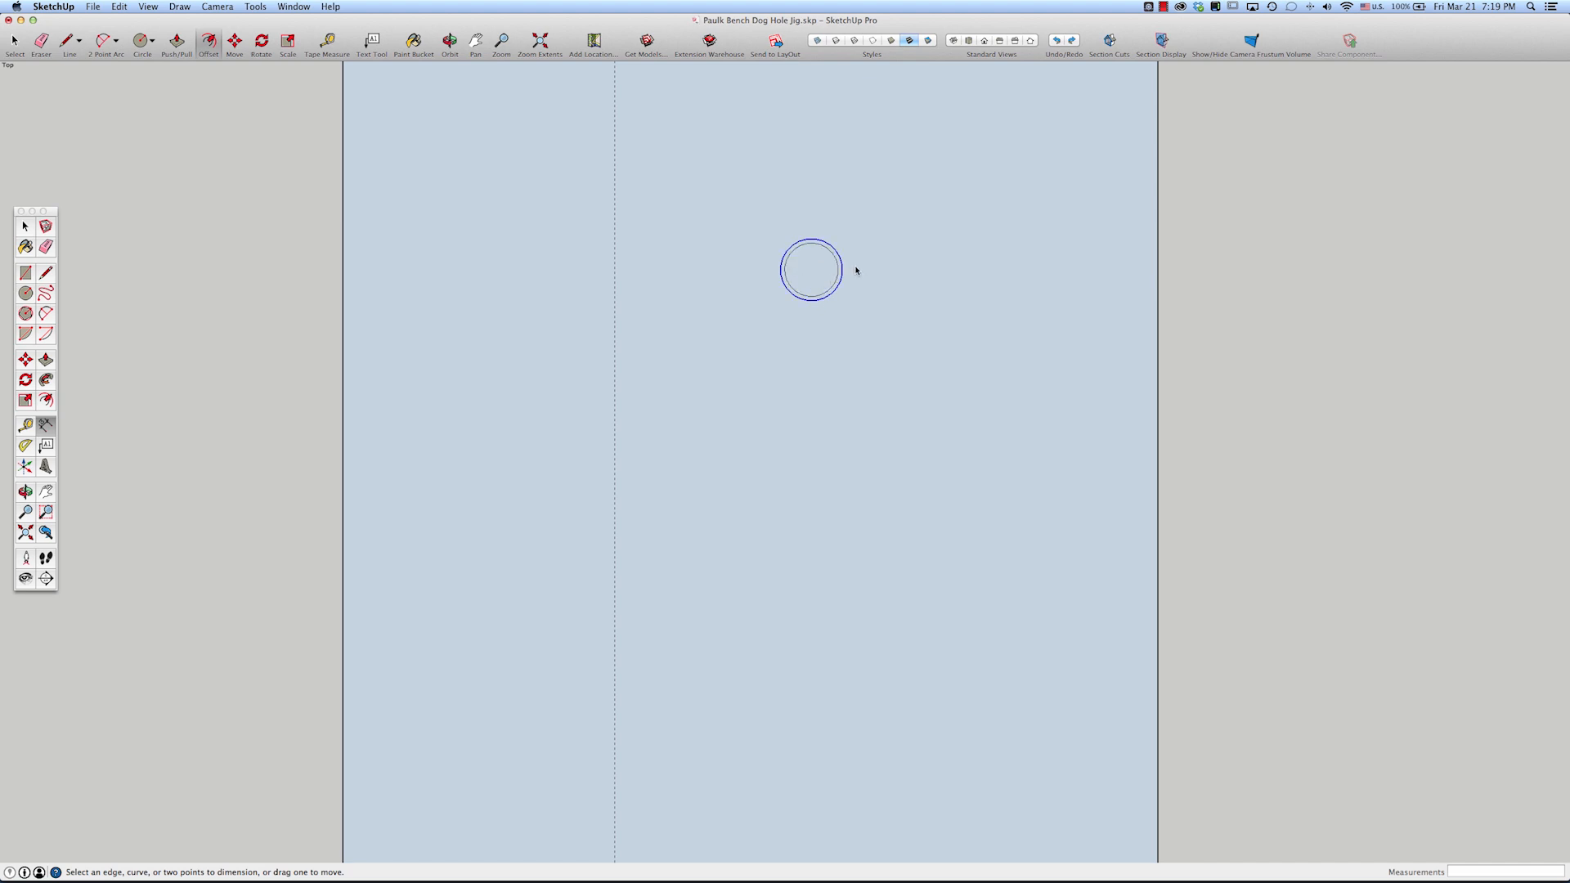
- Delete both concentric test circles from the board
scroll(887, 257, down, 2)
scroll(891, 260, down, 1)
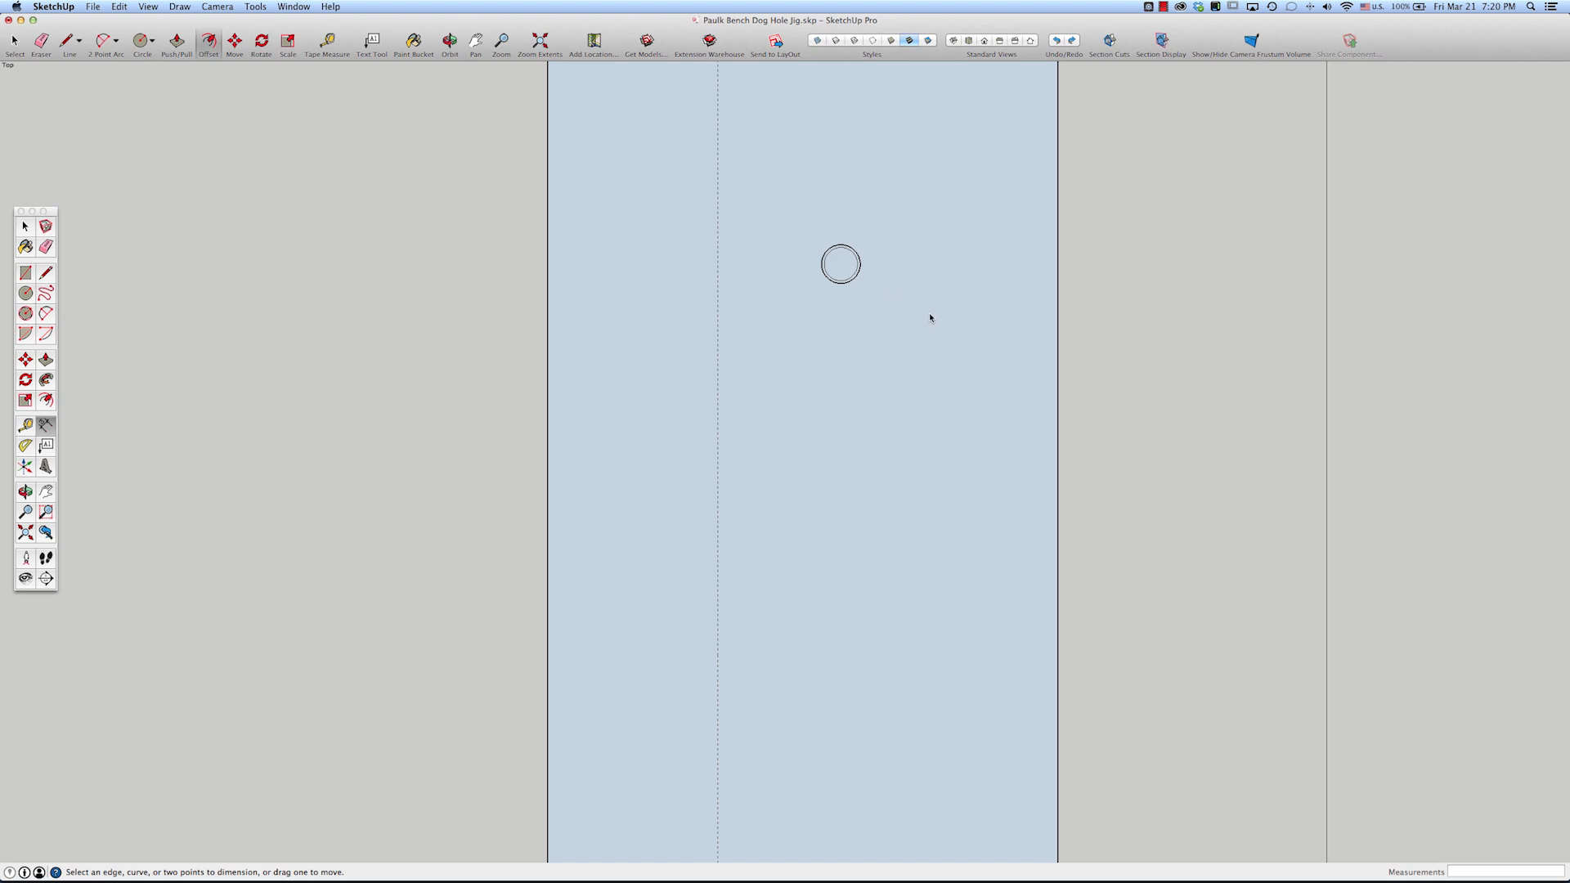
key(space)
drag(802, 233, 936, 321)
key(Delete)
scroll(934, 322, down, 3)
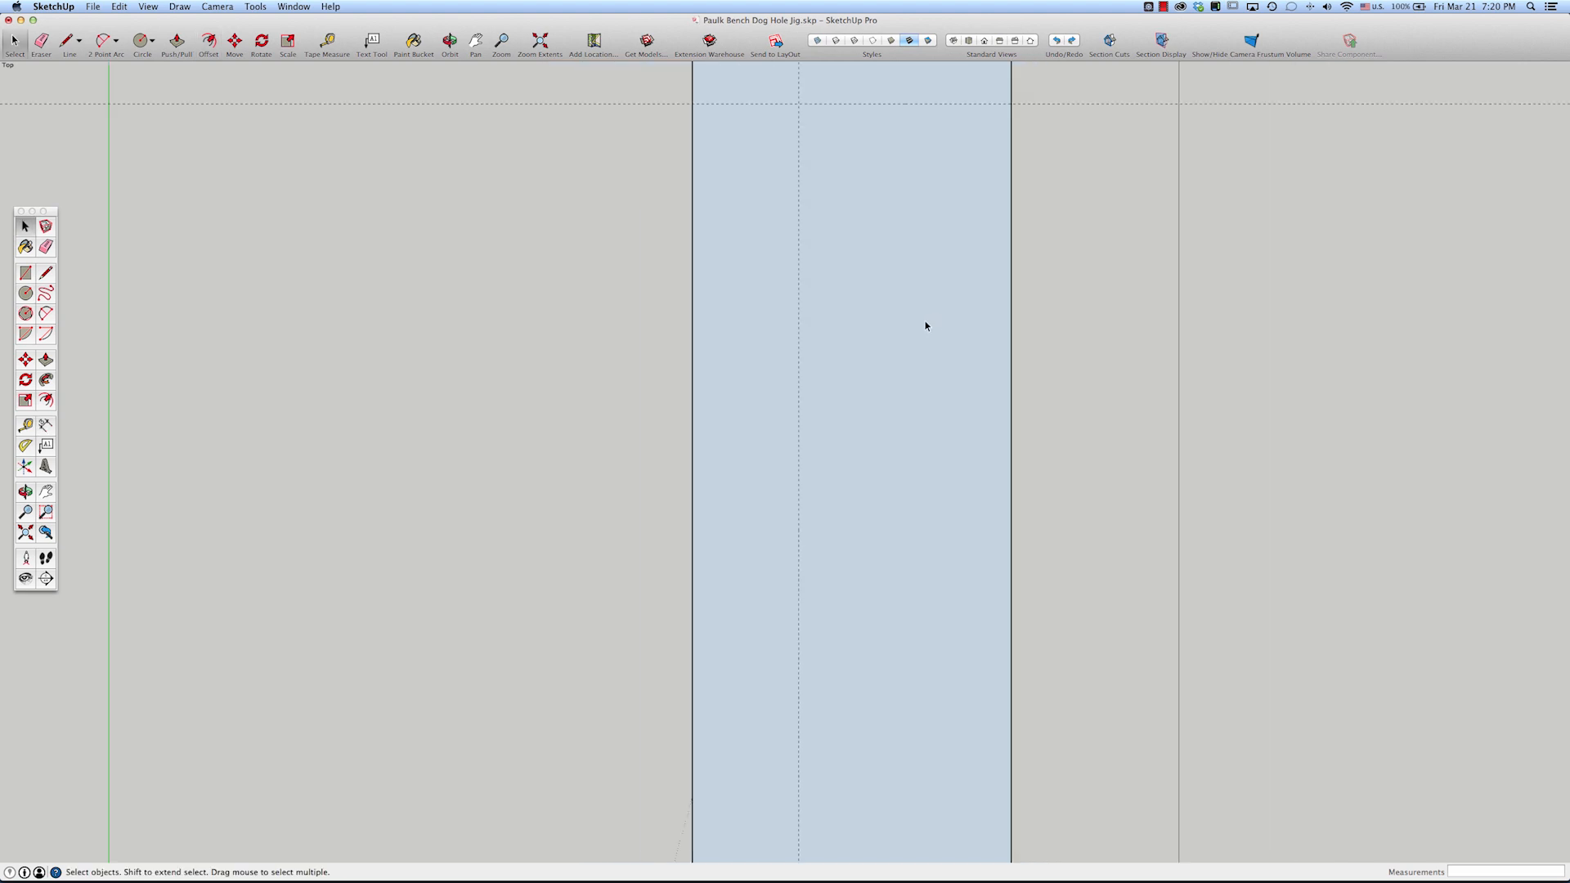
- Try a circle of 15/16" radius centred on the guide intersection outside the group, and undo it
scroll(875, 119, up, 1)
scroll(873, 121, up, 1)
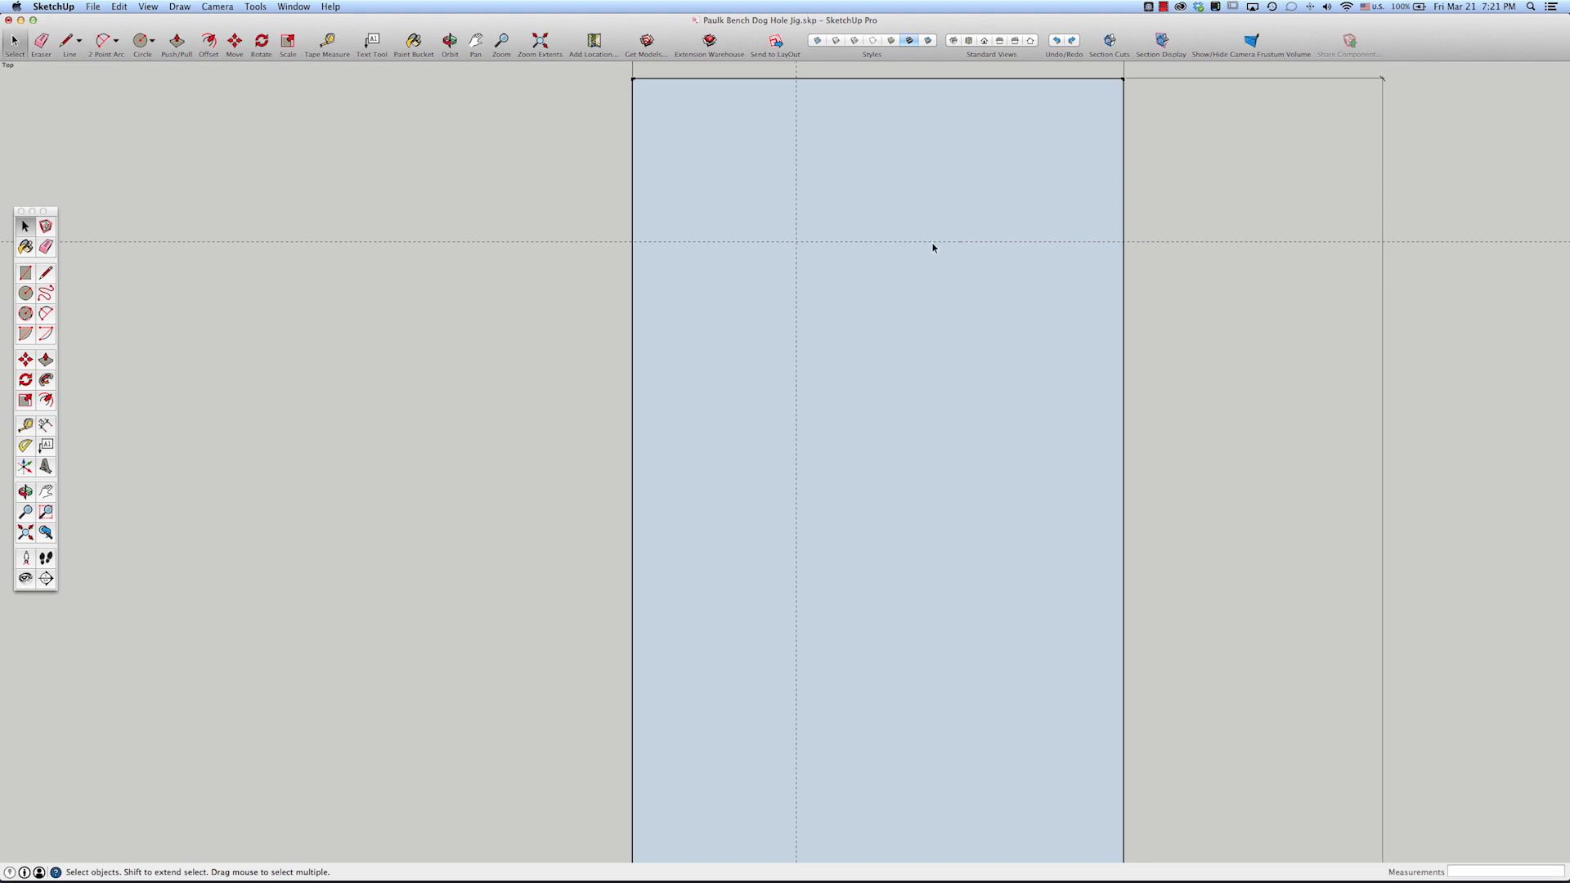
scroll(910, 262, down, 3)
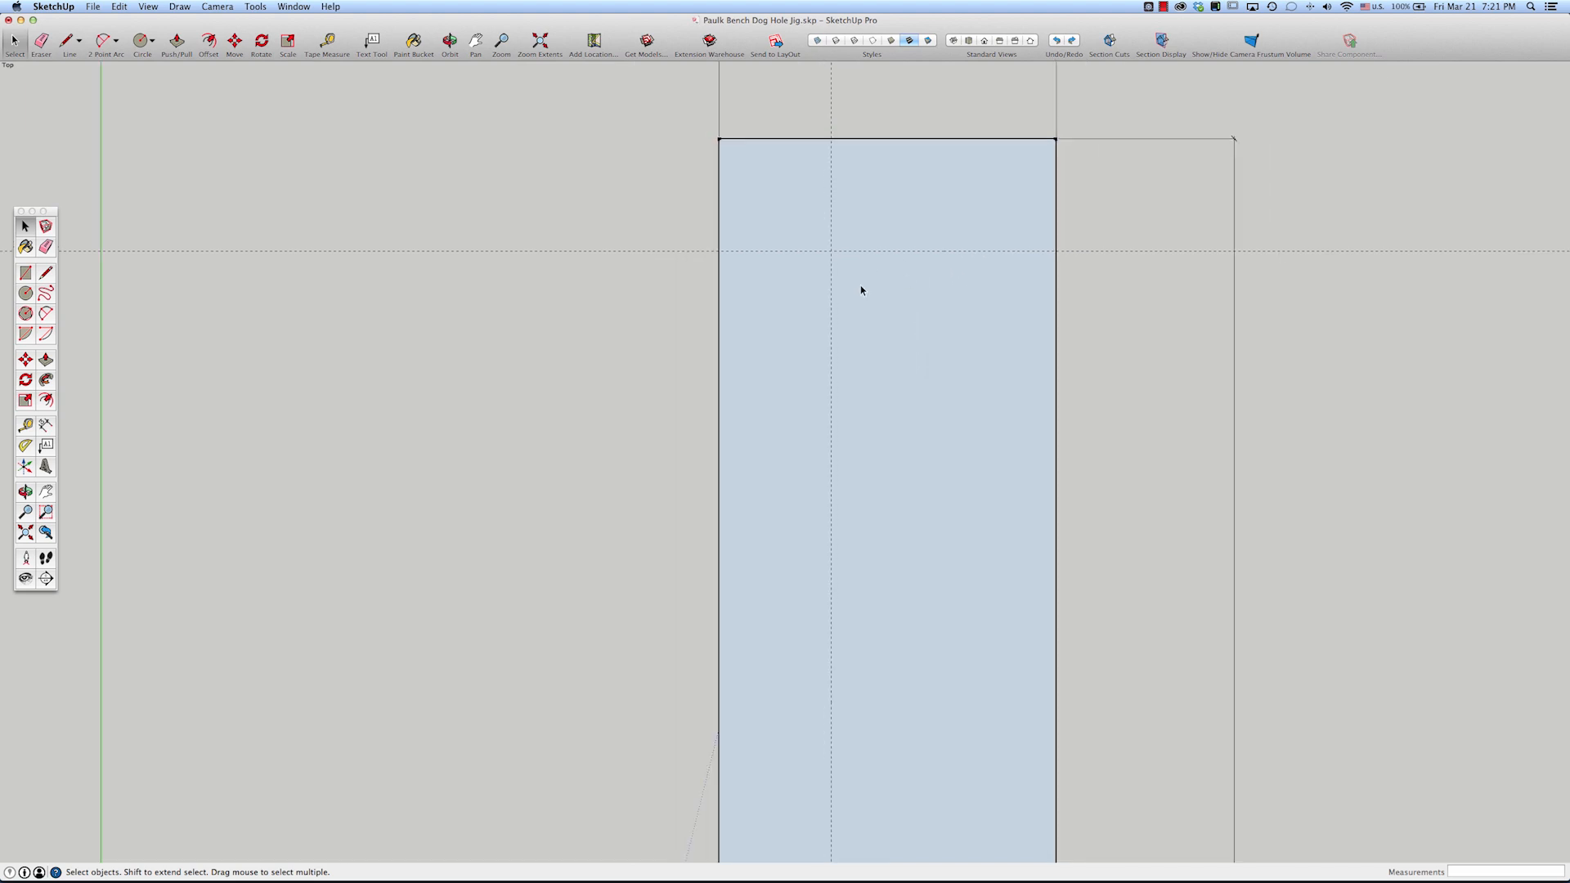
key(c)
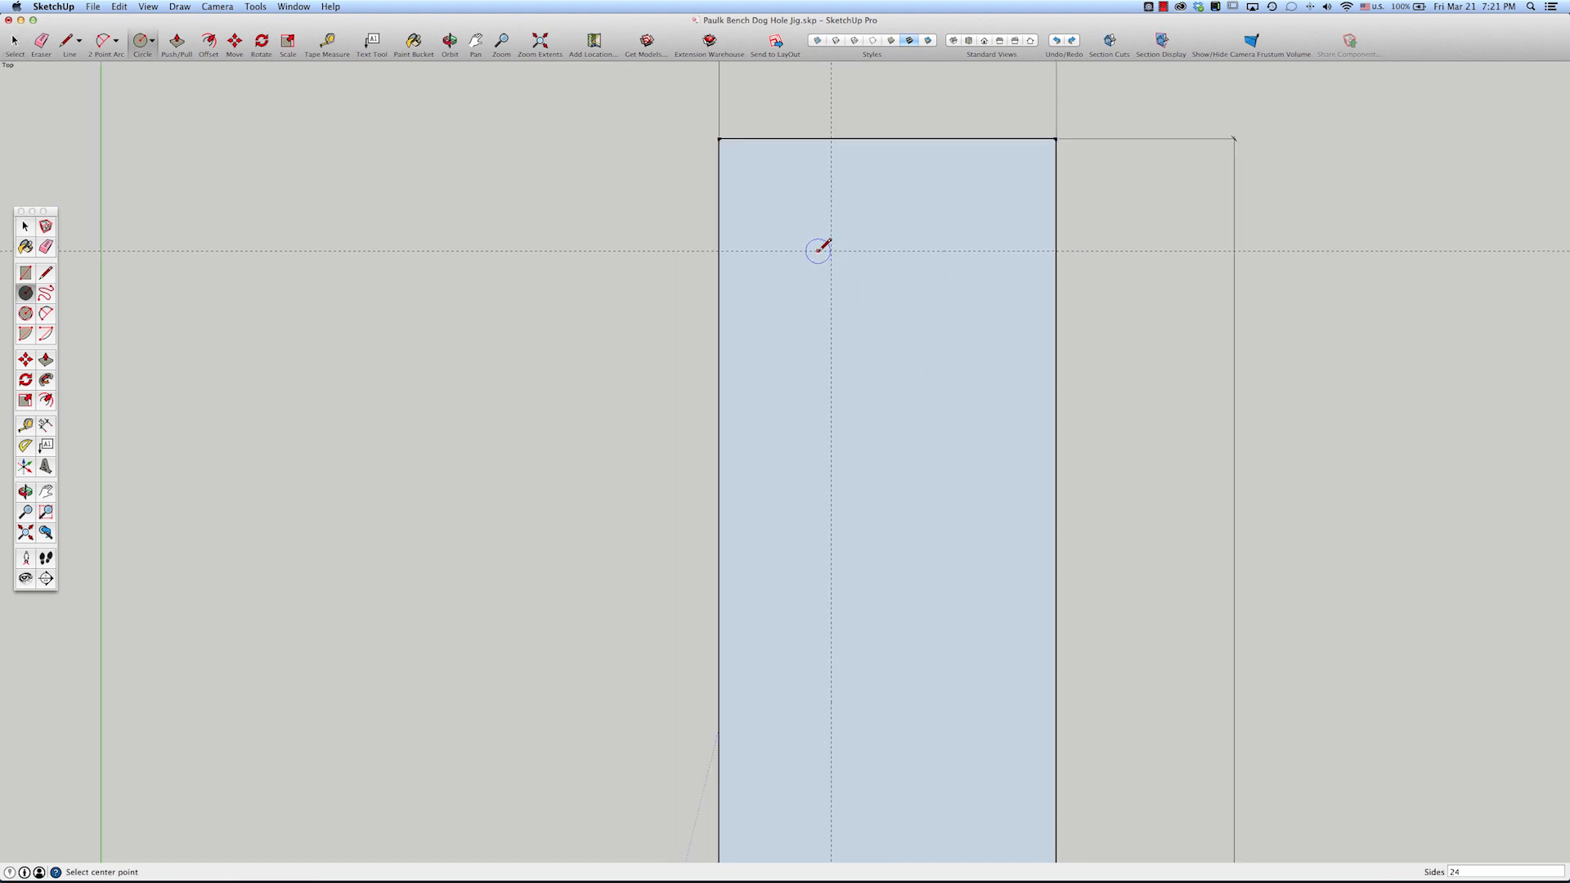
click(831, 250)
click(854, 240)
text(15/16)
key(Return)
key(space)
click(844, 262)
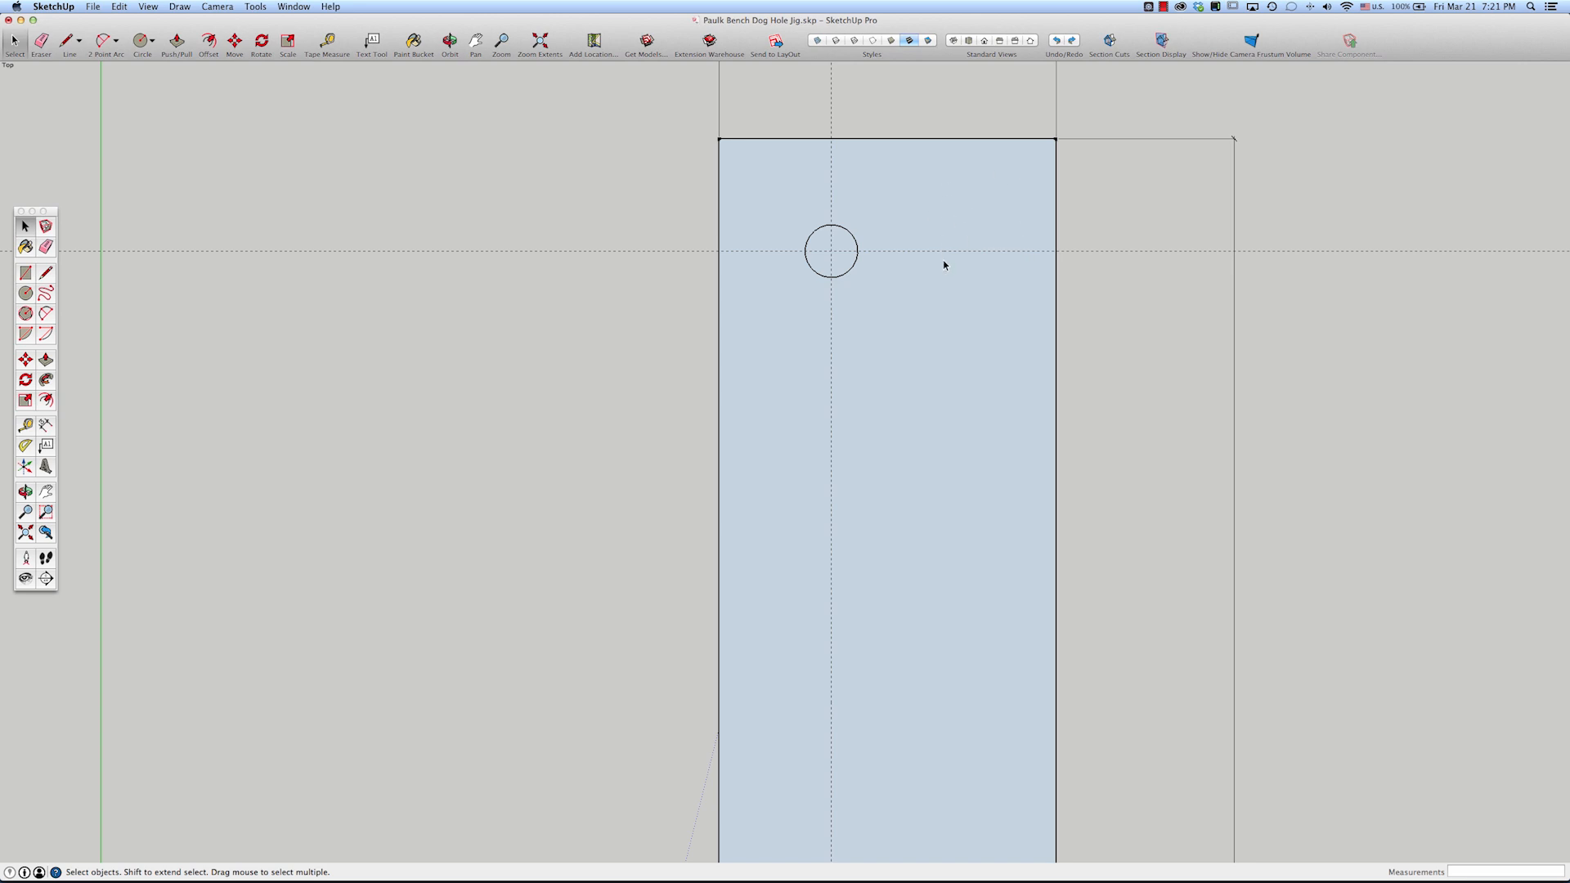
key(super+z)
- Open the board group and draw a circle about 15/16" in diameter on its face, centred on the guide intersection
double_click(933, 295)
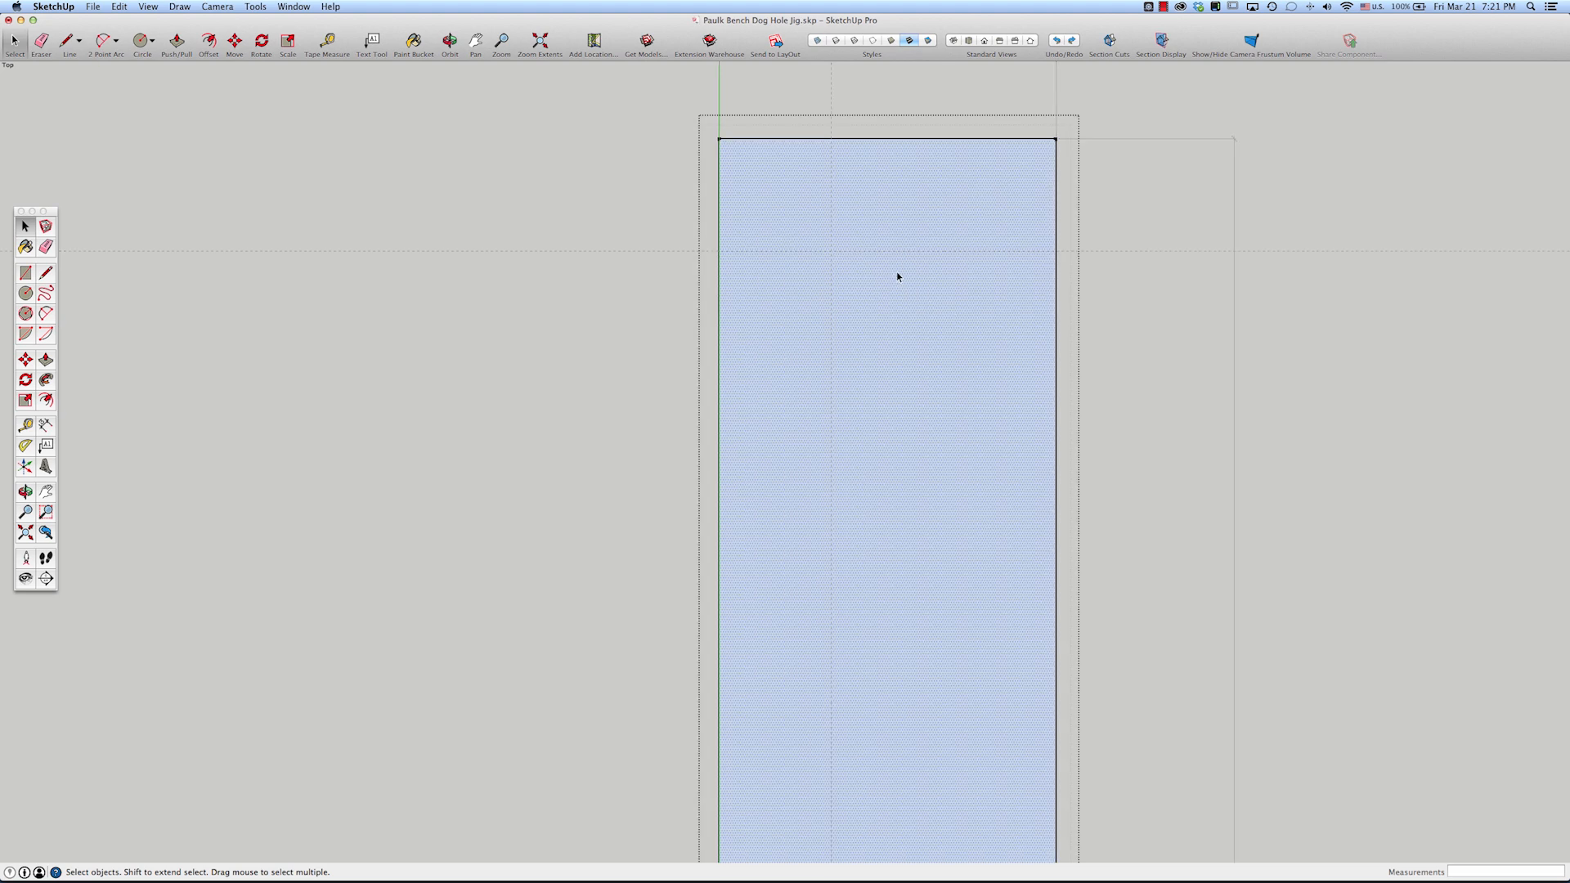
key(c)
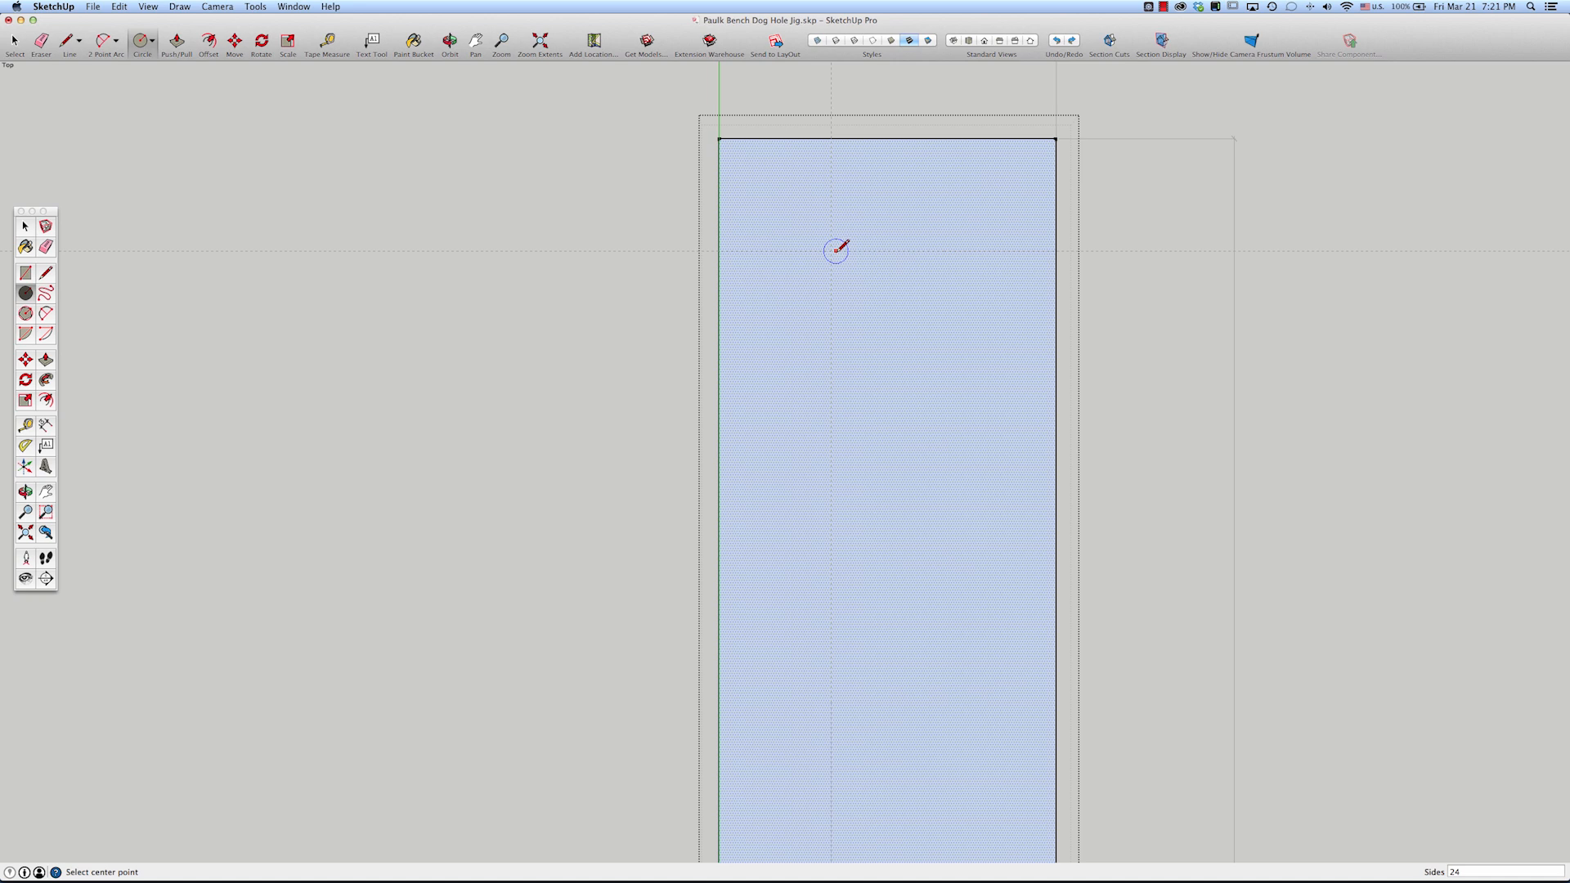
click(831, 251)
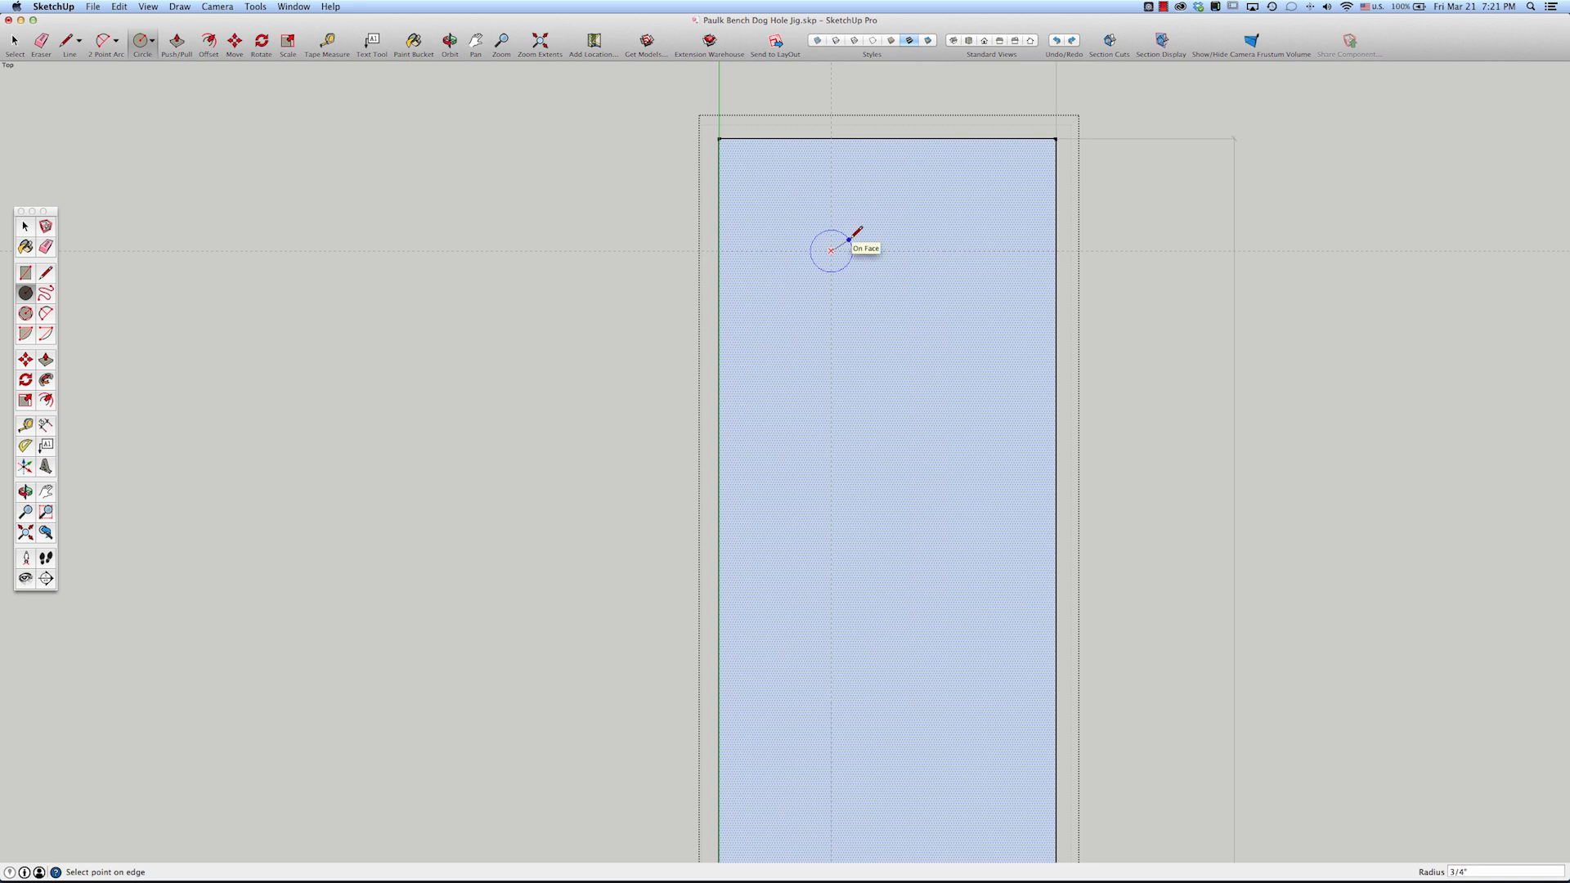
click(855, 235)
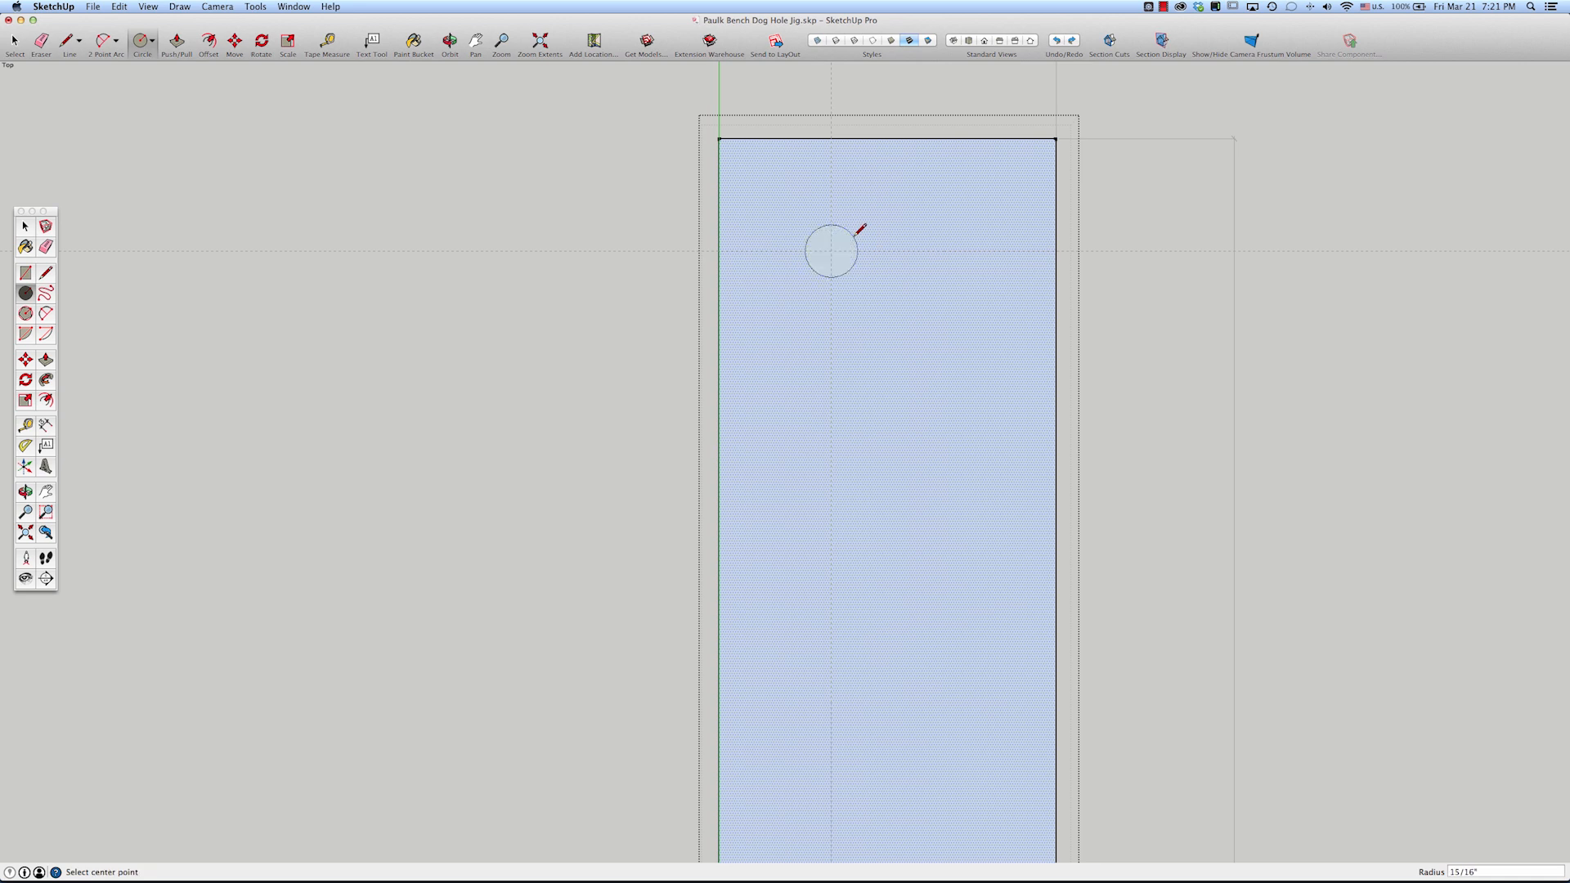
text(15)
key(Return)
key(space)
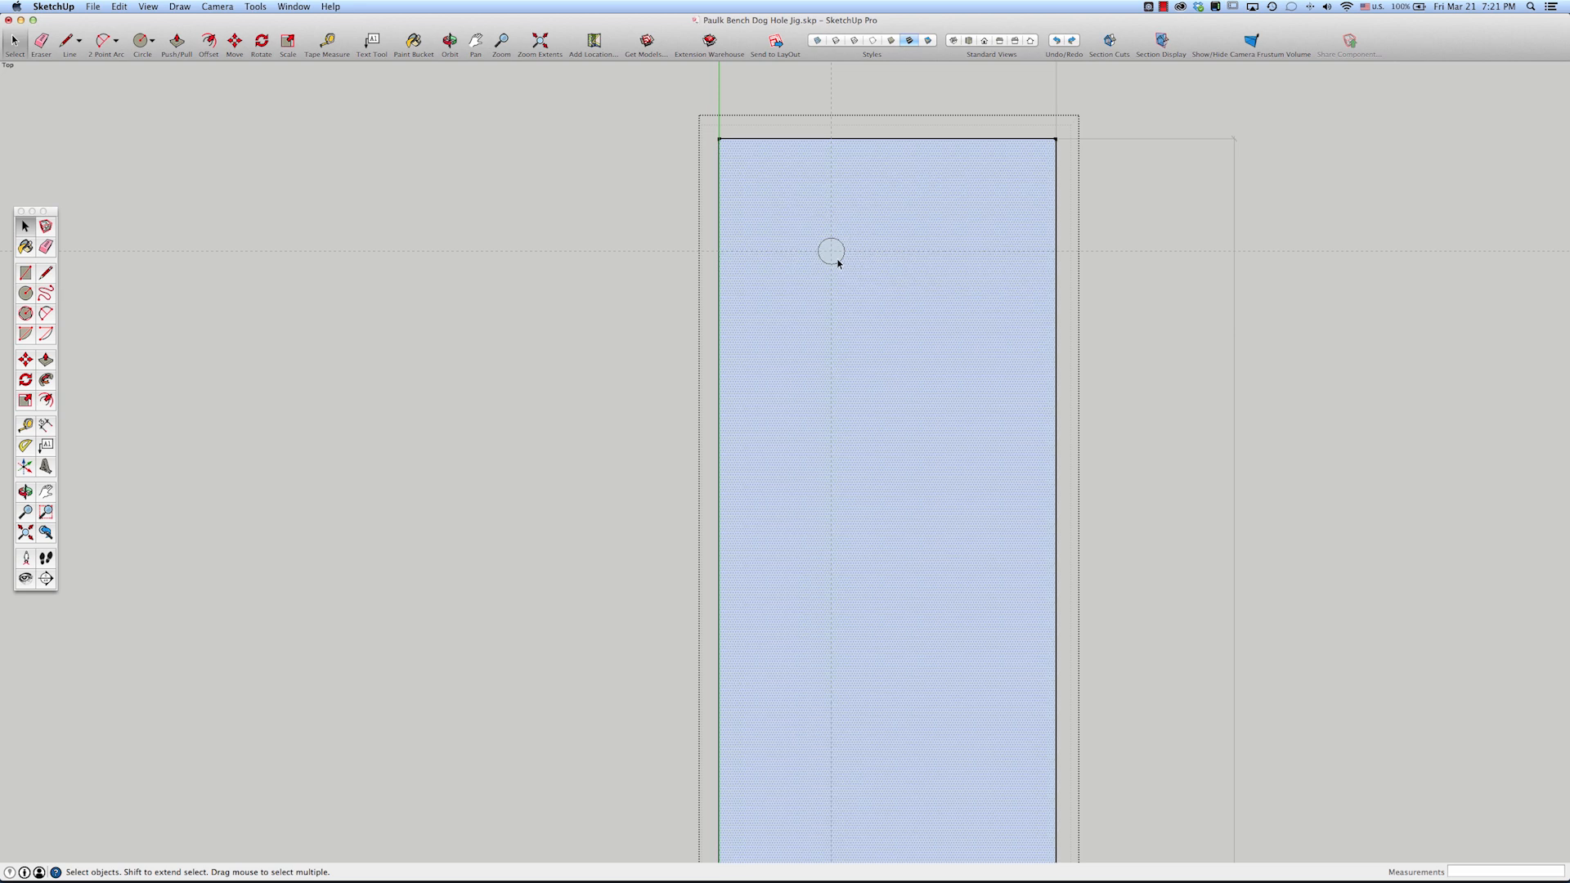
- Delete the face inside the guide-centred circle and copy the circle 4" down along the lengthwise guide
key(Delete)
scroll(848, 268, up, 1)
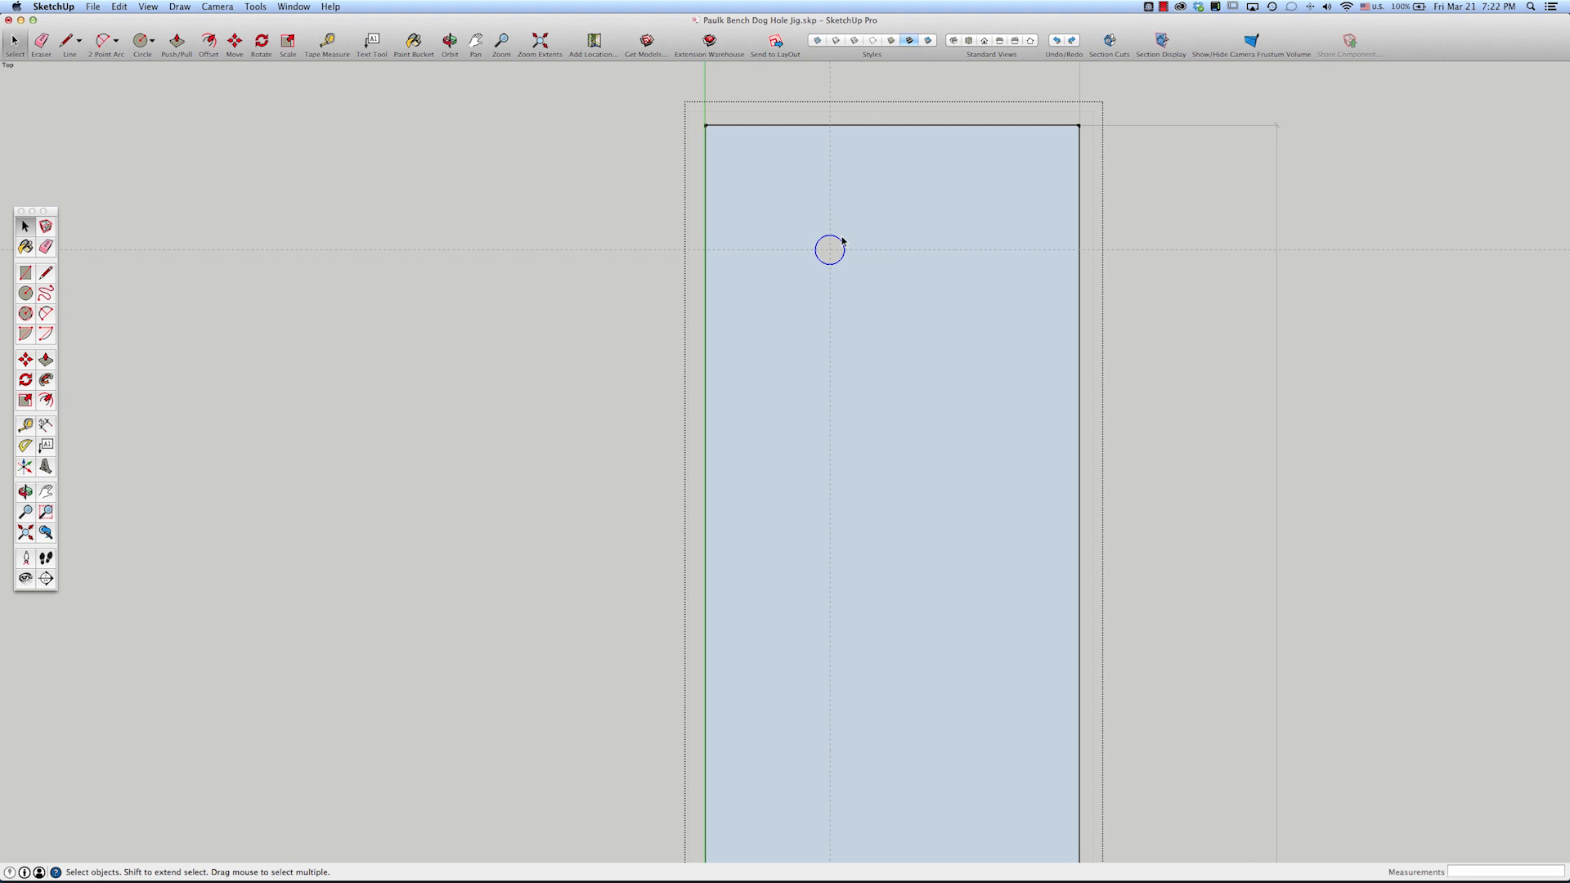
key(m)
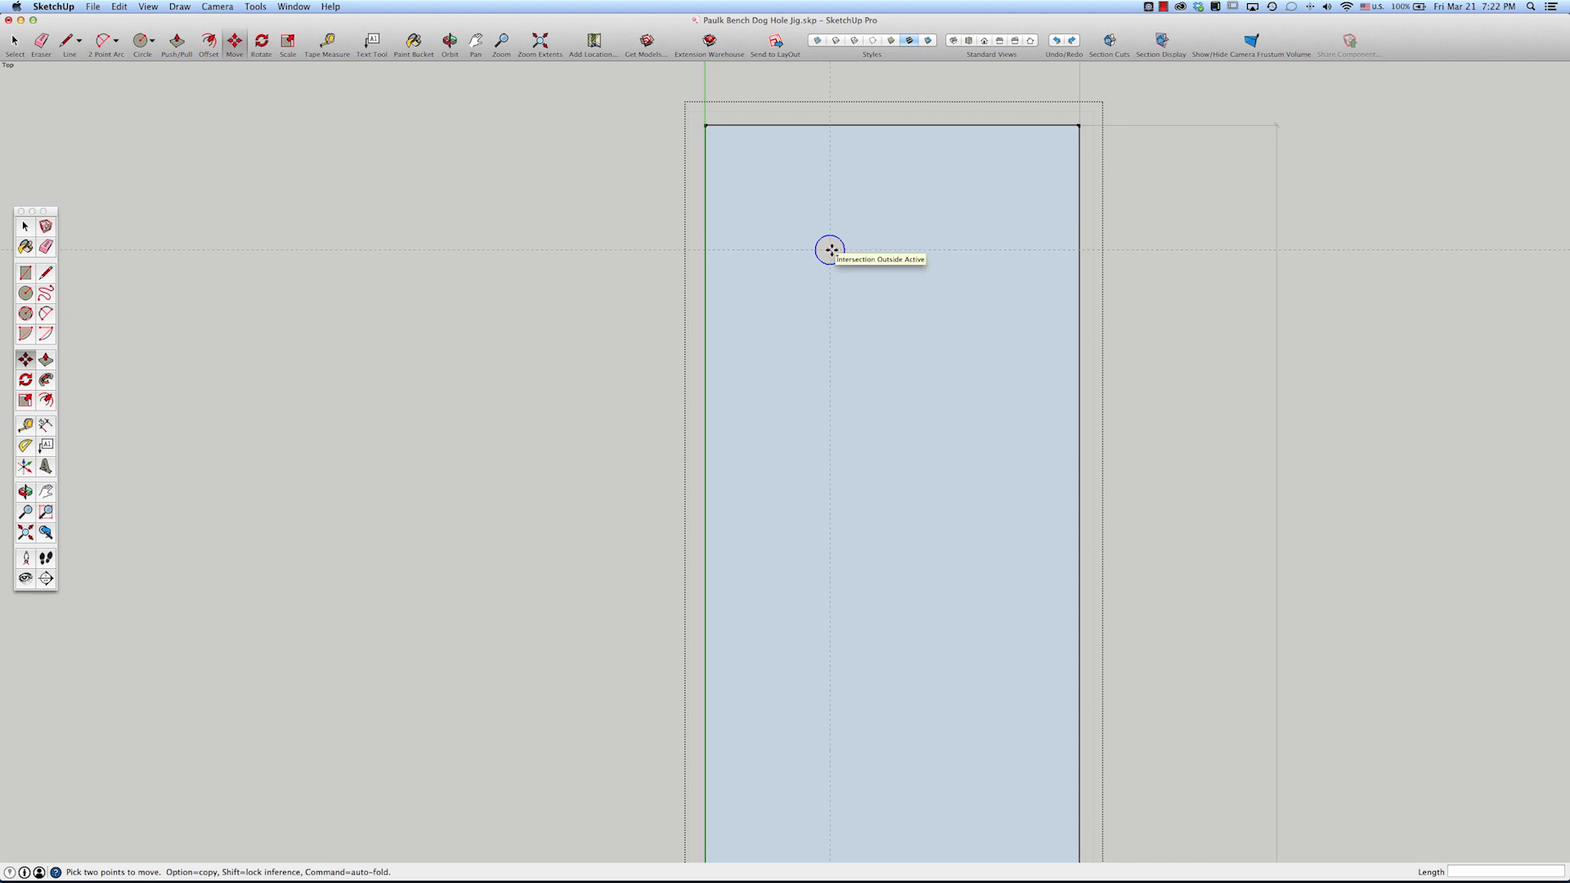
scroll(830, 249, up, 4)
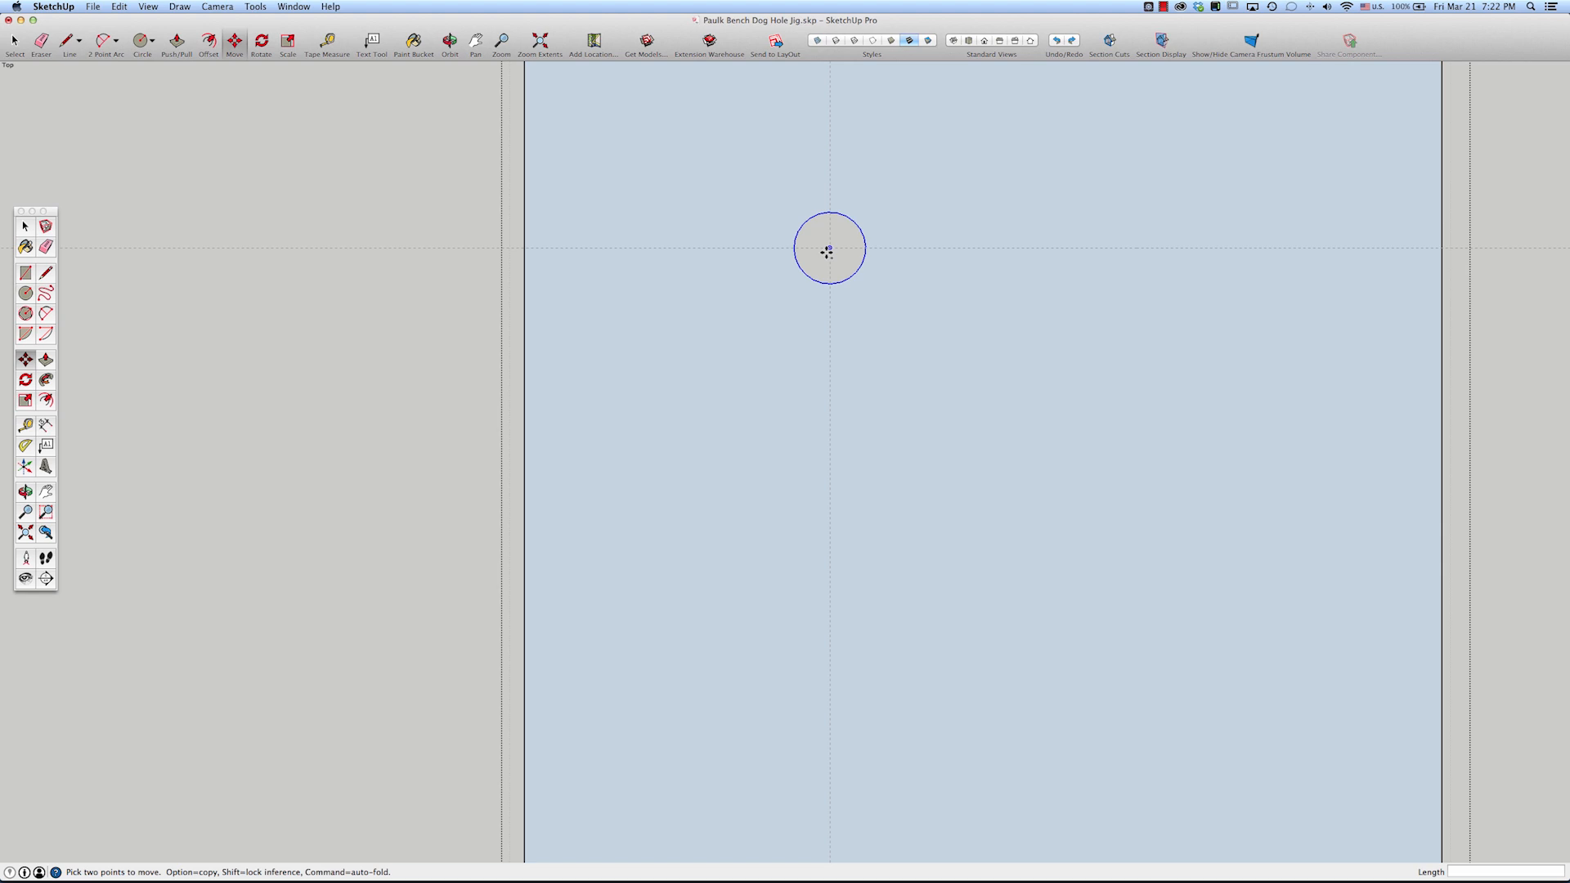
click(828, 252)
key(alt)
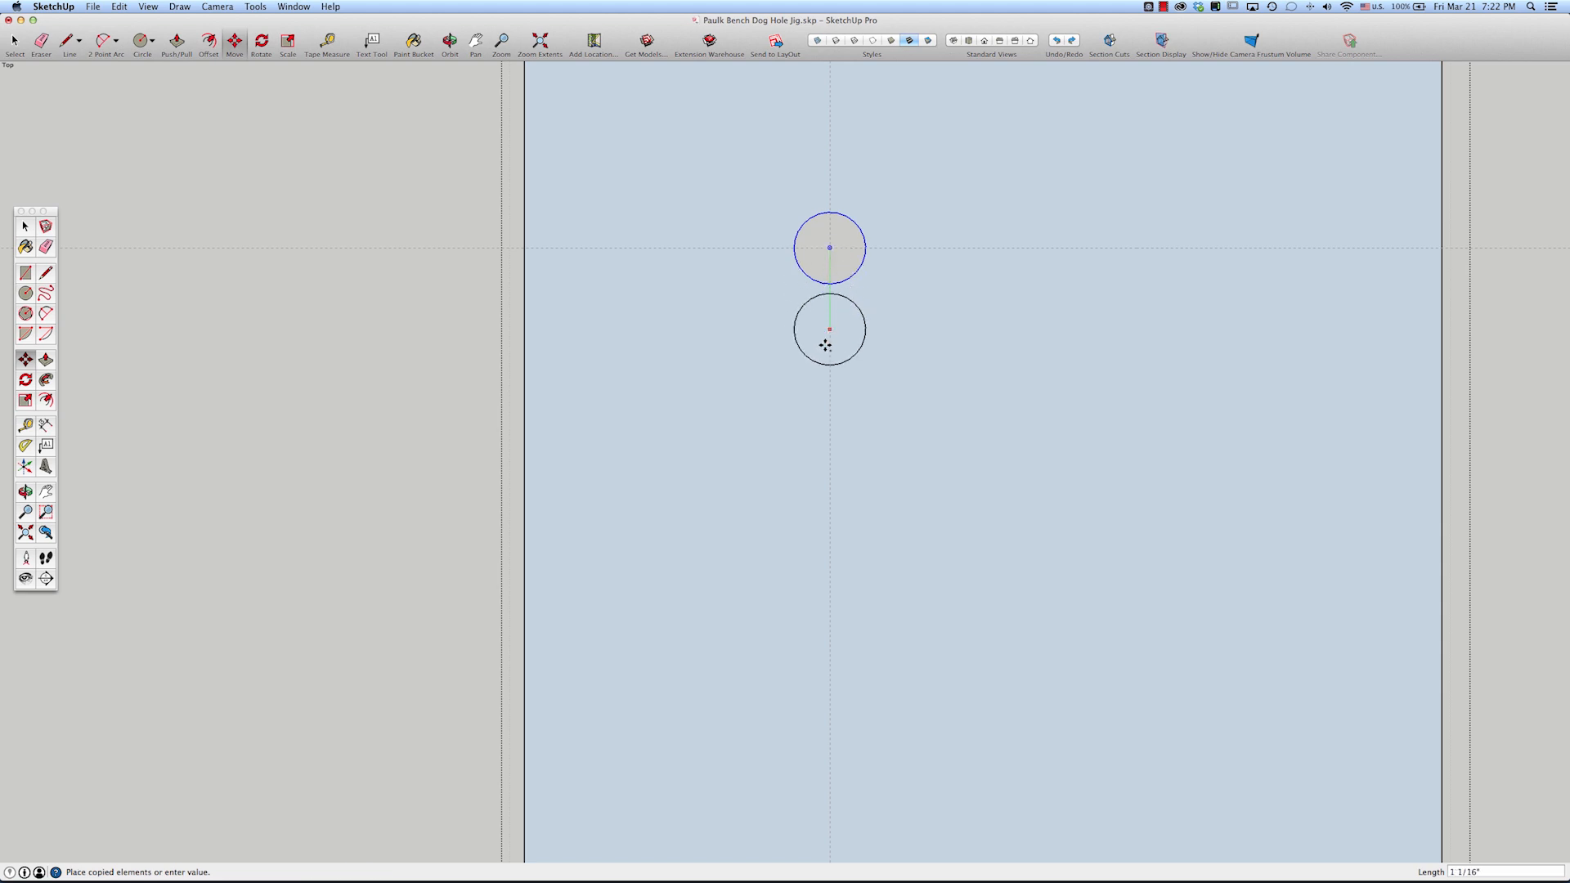
click(829, 471)
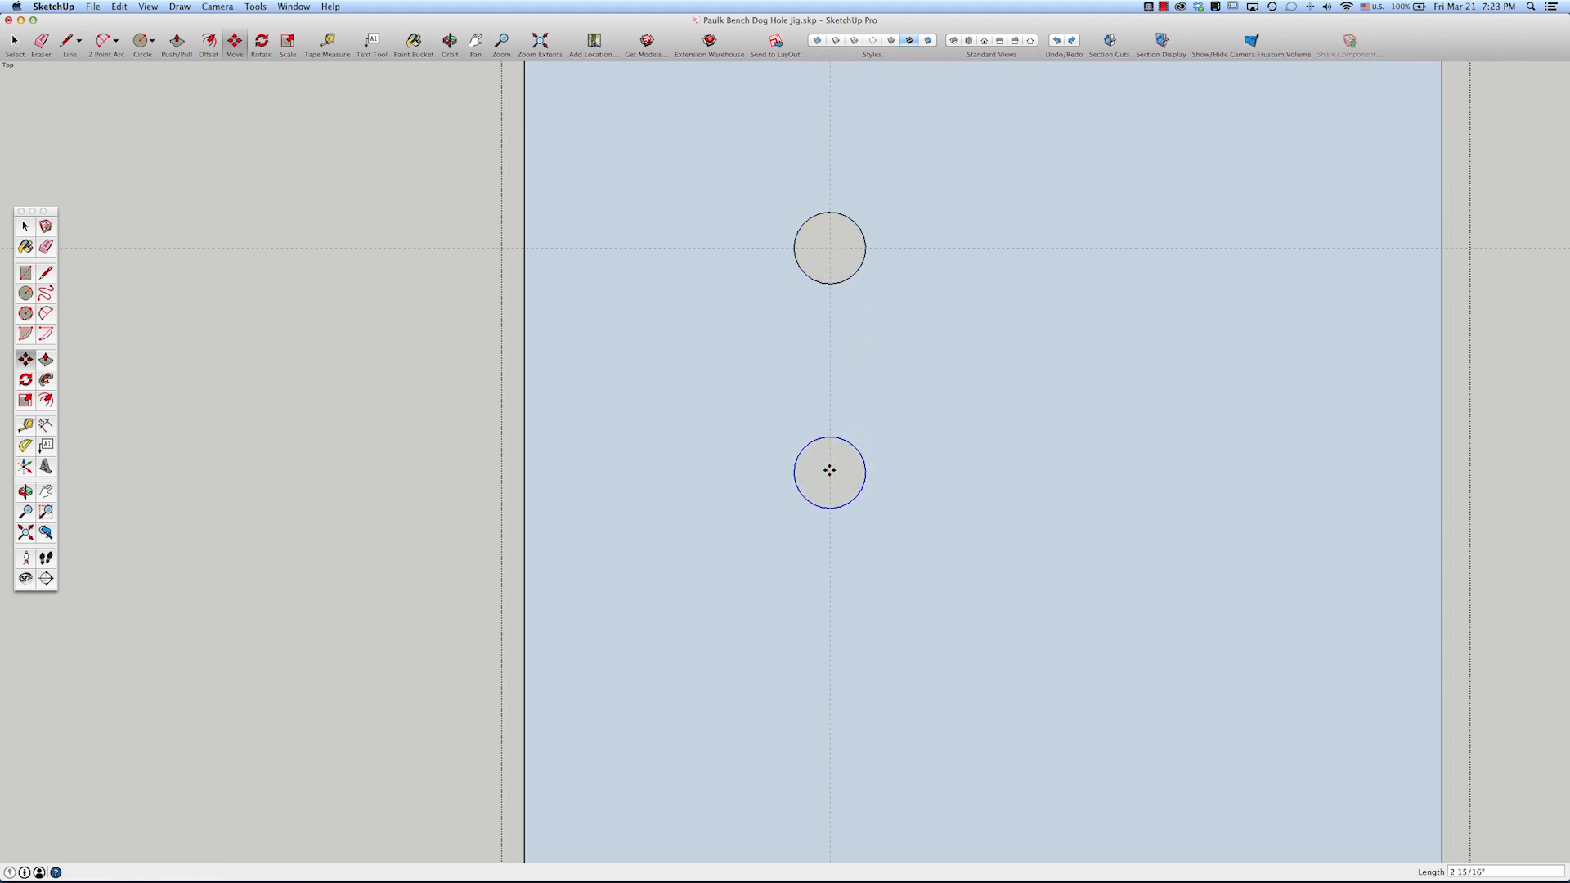
text(4)
key(Return)
- Array the copied circle x22 down the board at the same spacing and leave the board group
scroll(829, 401, down, 5)
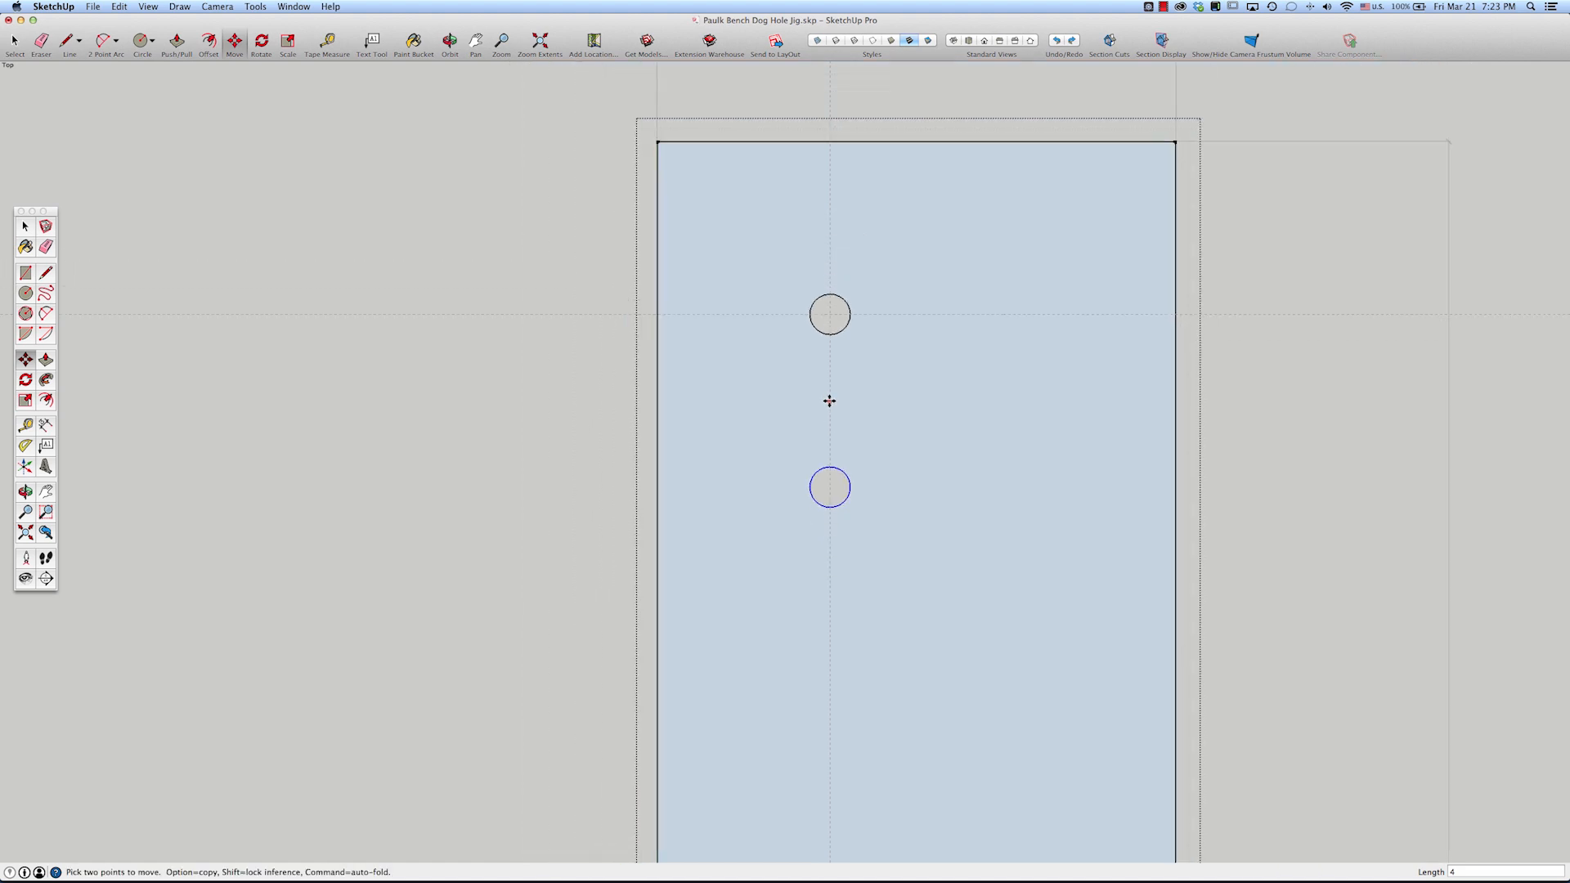
scroll(829, 403, down, 6)
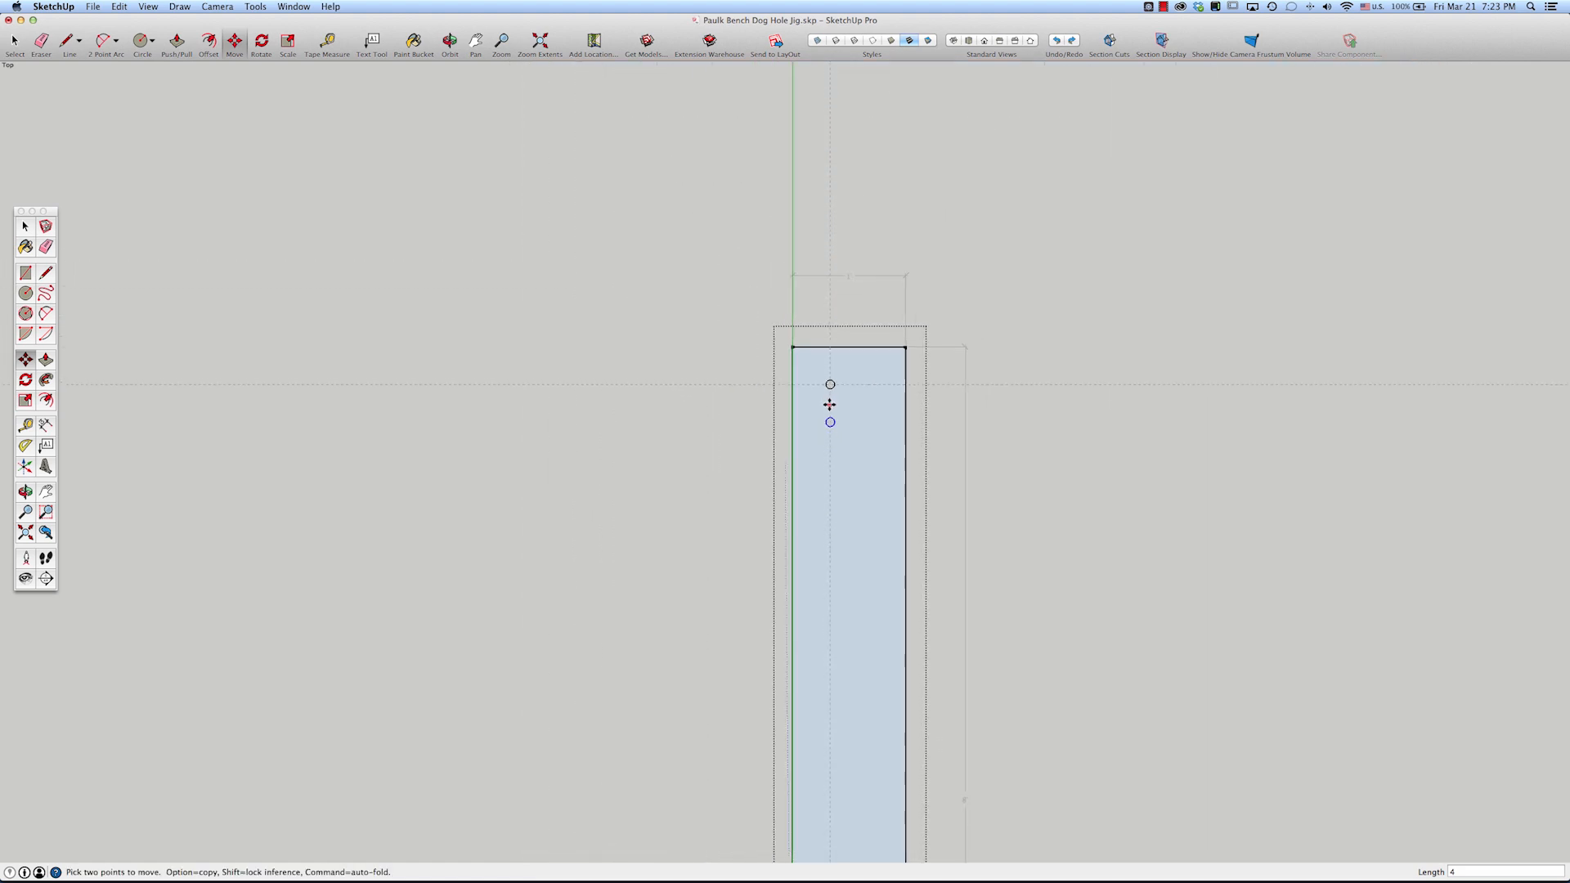
scroll(883, 673, up, 3)
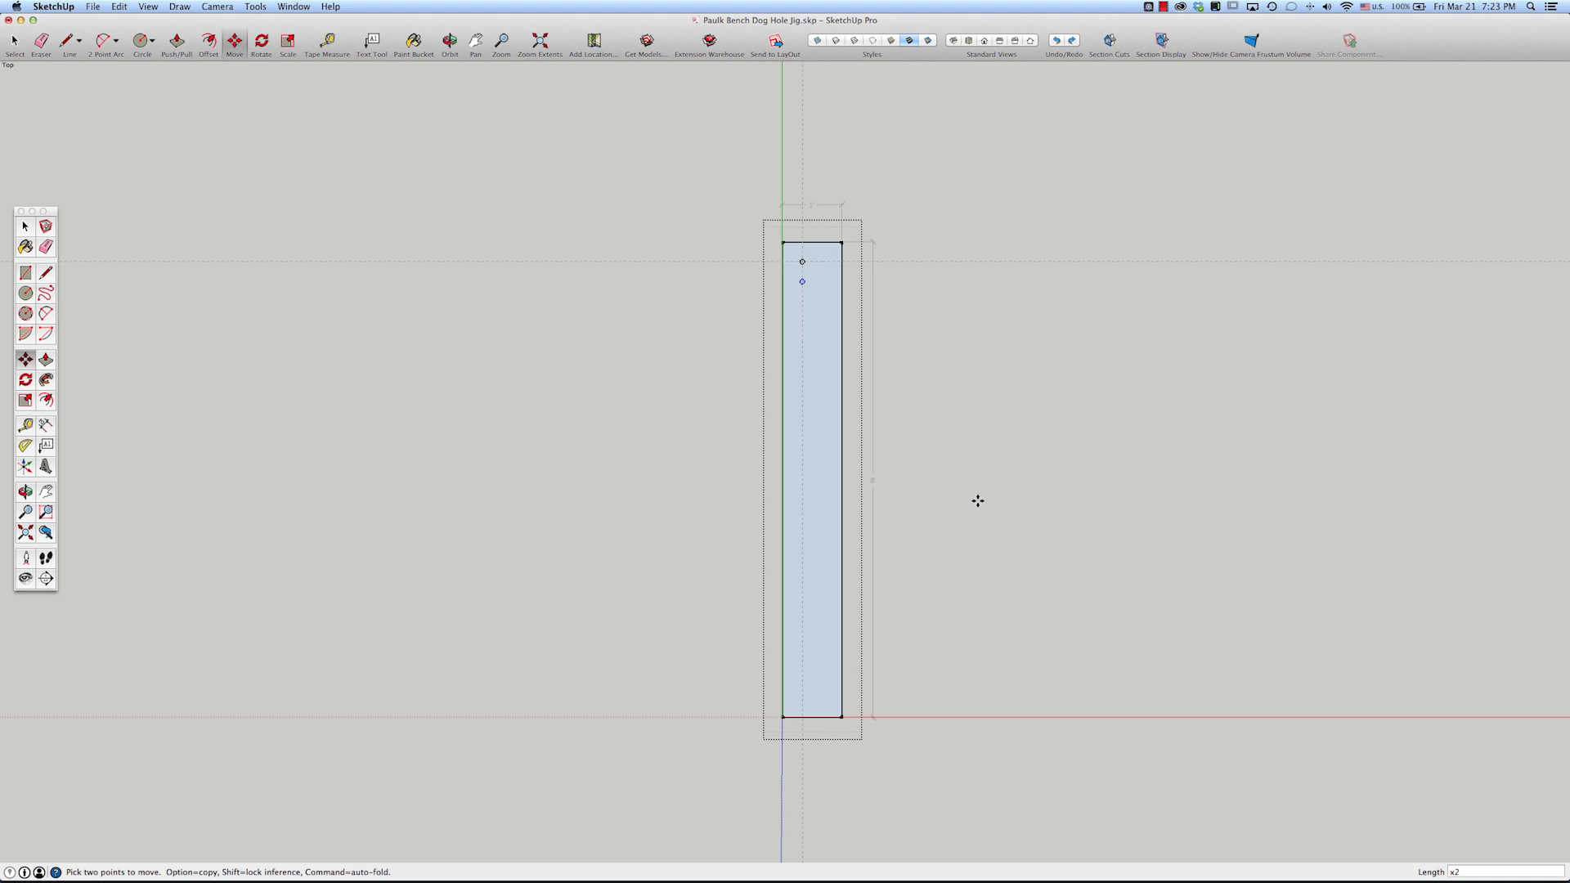
key(Return)
key(Return)
scroll(965, 523, up, 2)
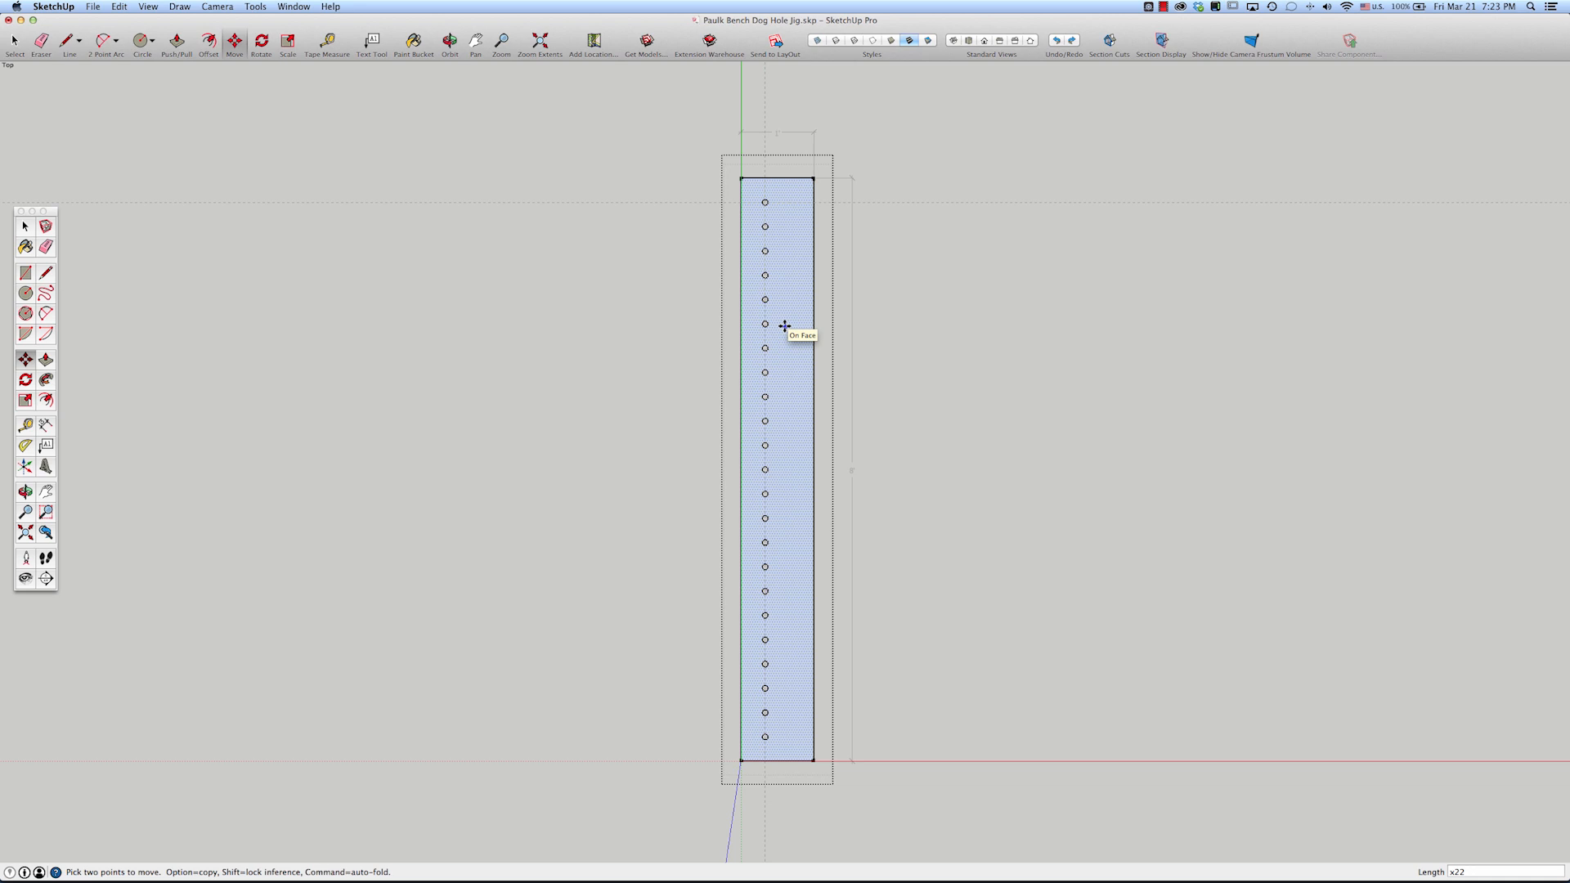
key(space)
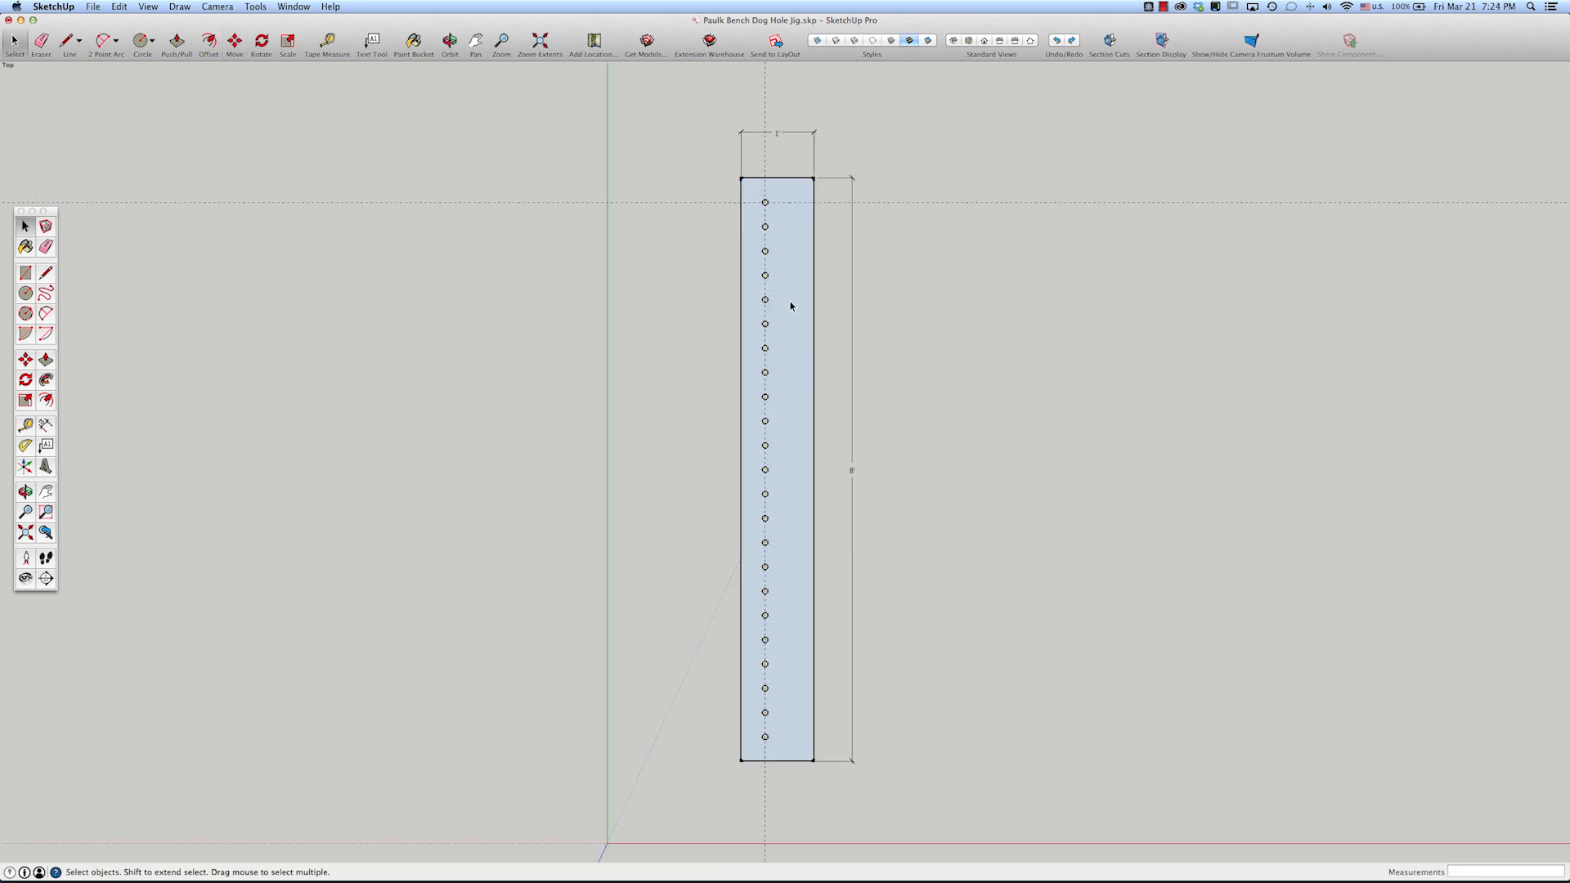
- Place guides parallel to both short ends of the board, each offset 2" inward
scroll(783, 207, down, 3)
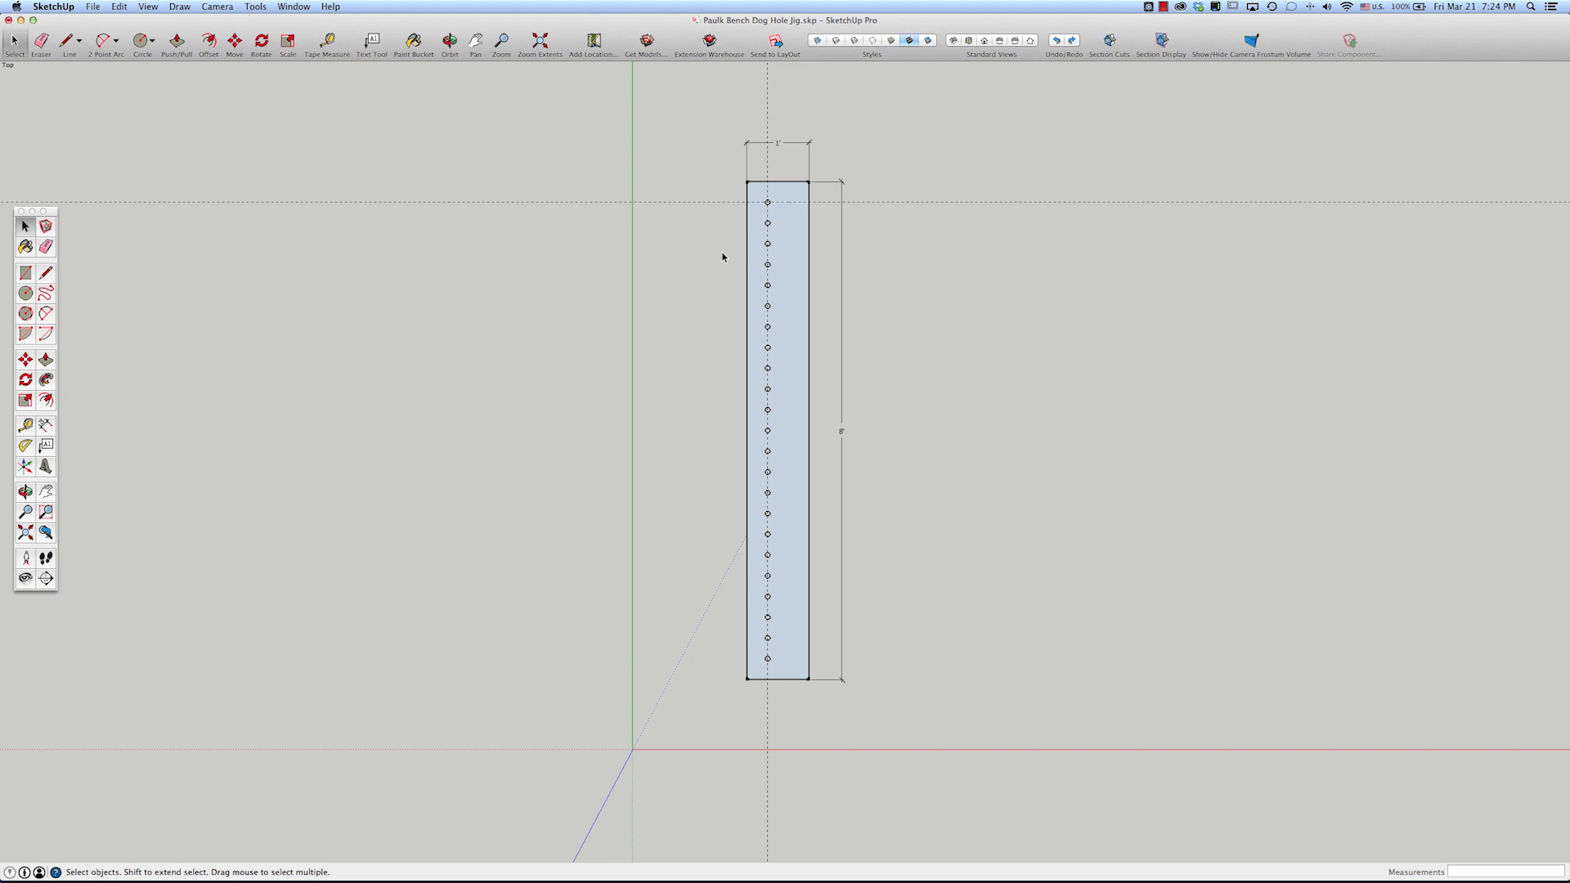
key(t)
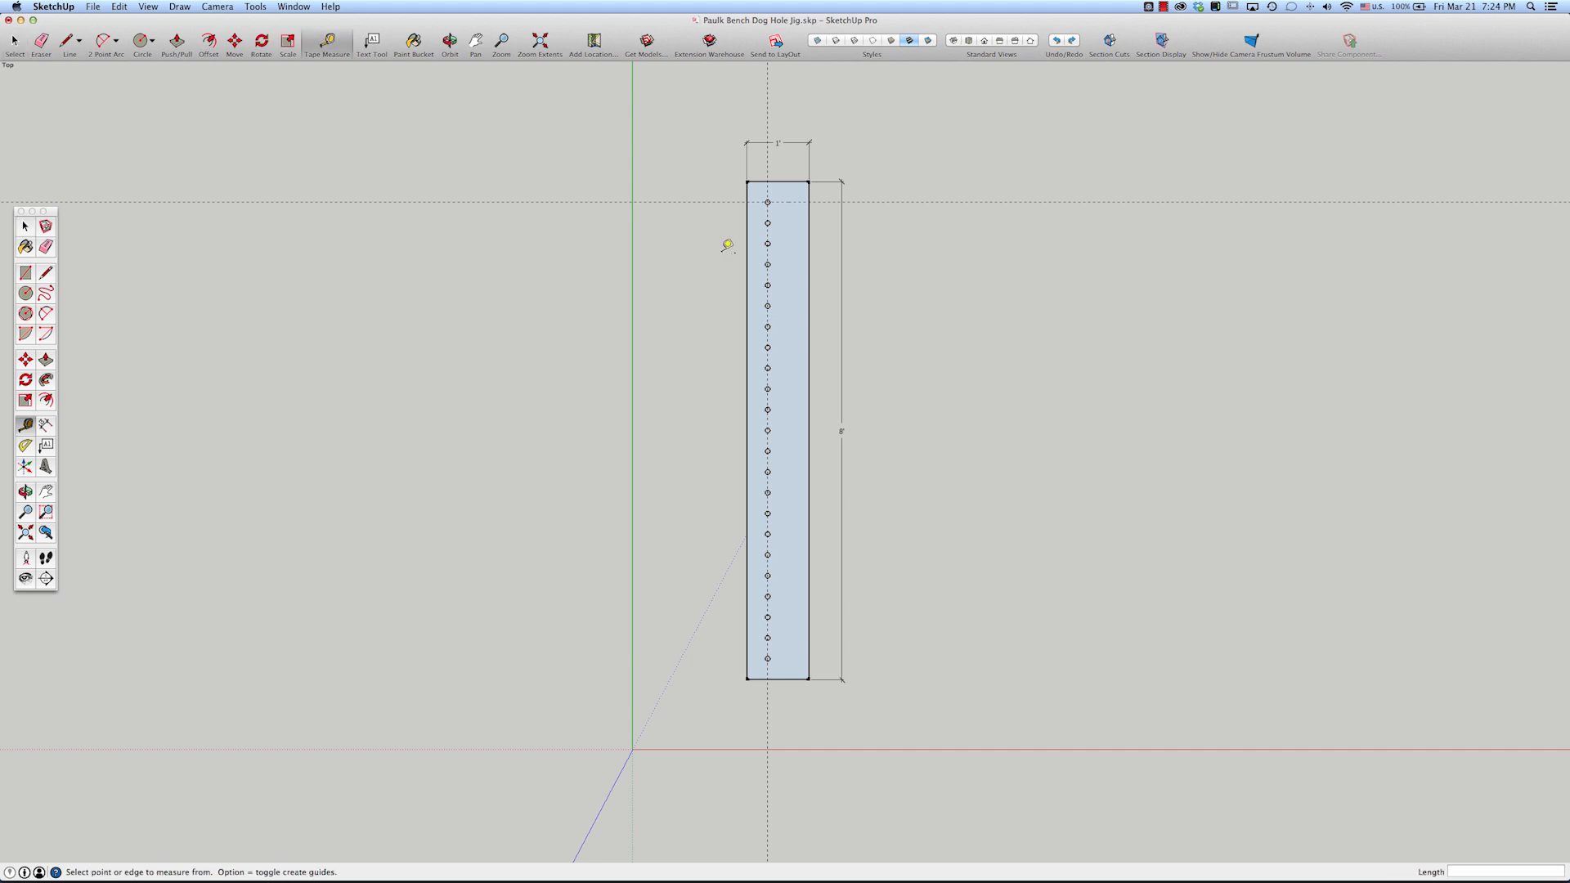
click(788, 182)
click(797, 193)
click(790, 677)
click(797, 663)
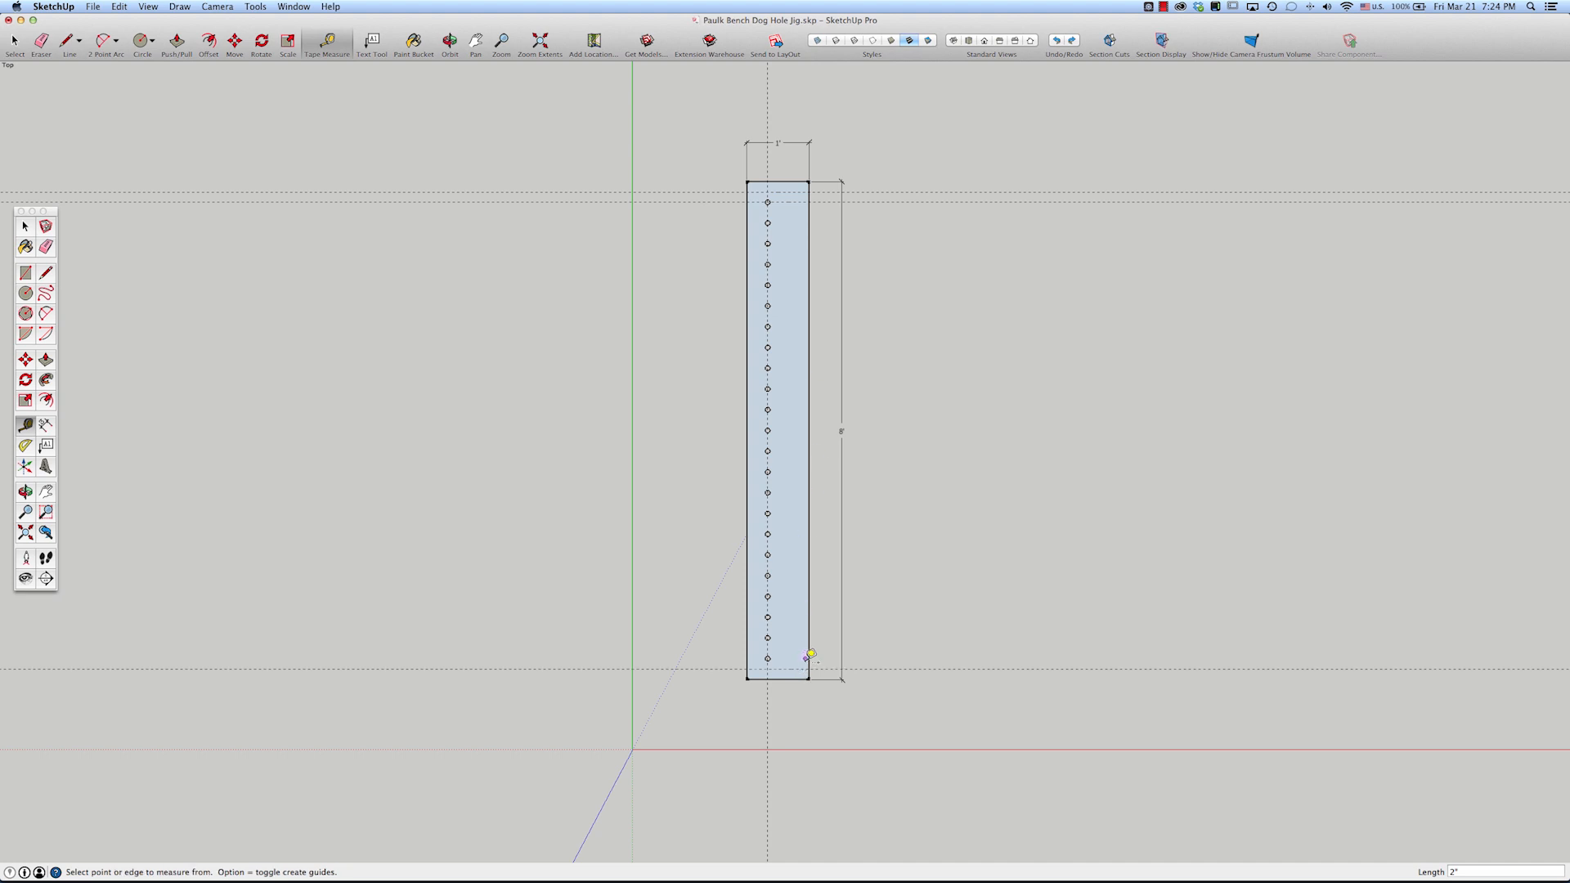
- Place a crosswise guide 6' down from the board's upper short edge
click(786, 181)
click(801, 554)
text(6)
key(Return)
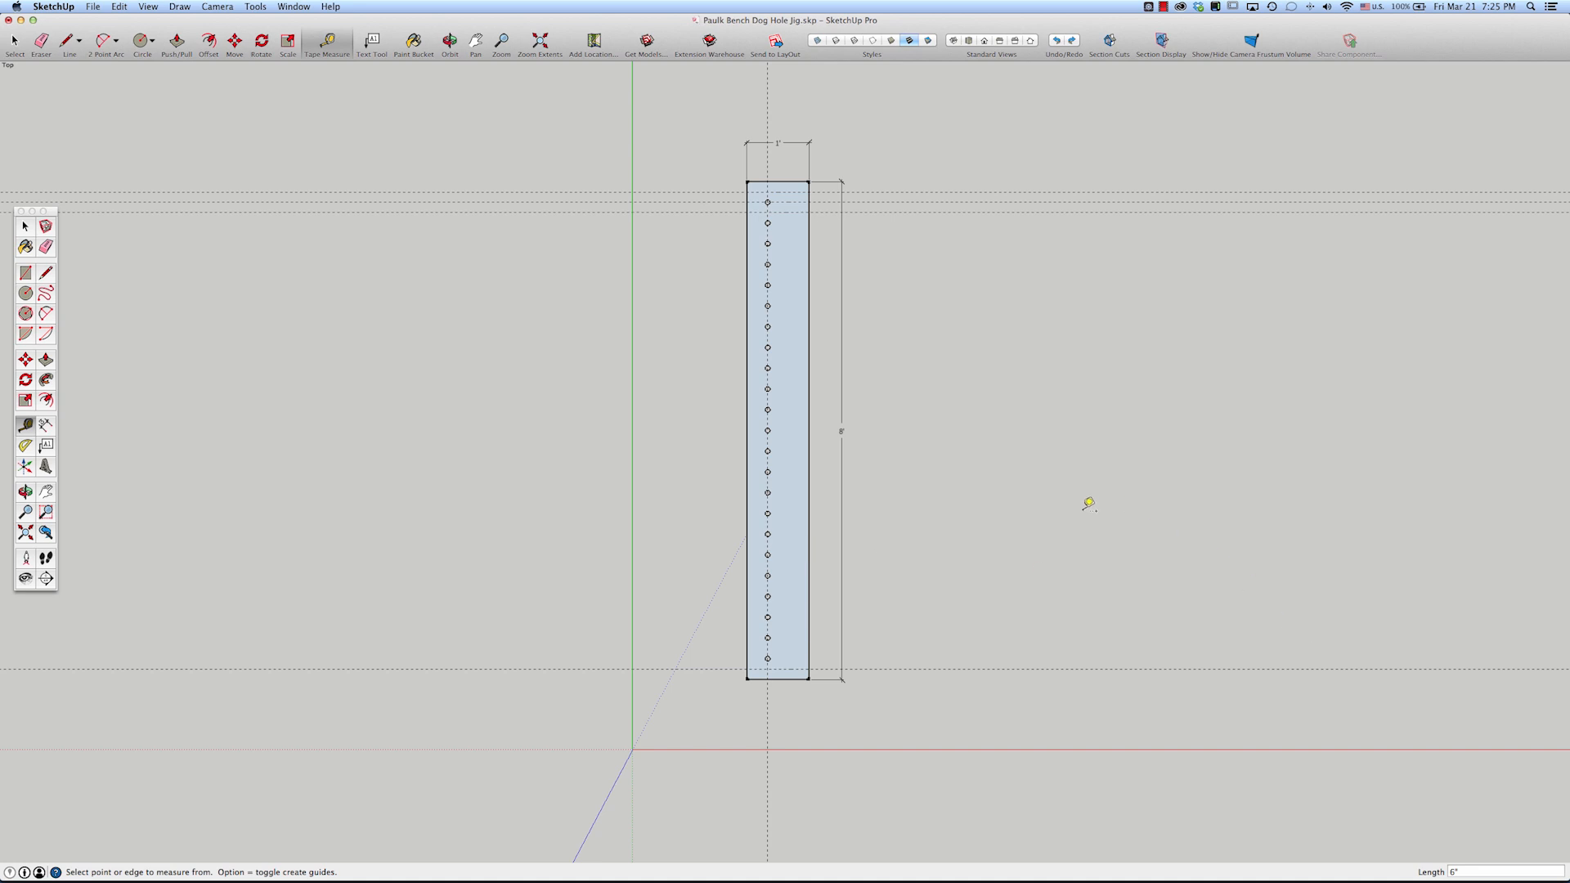
key(Return)
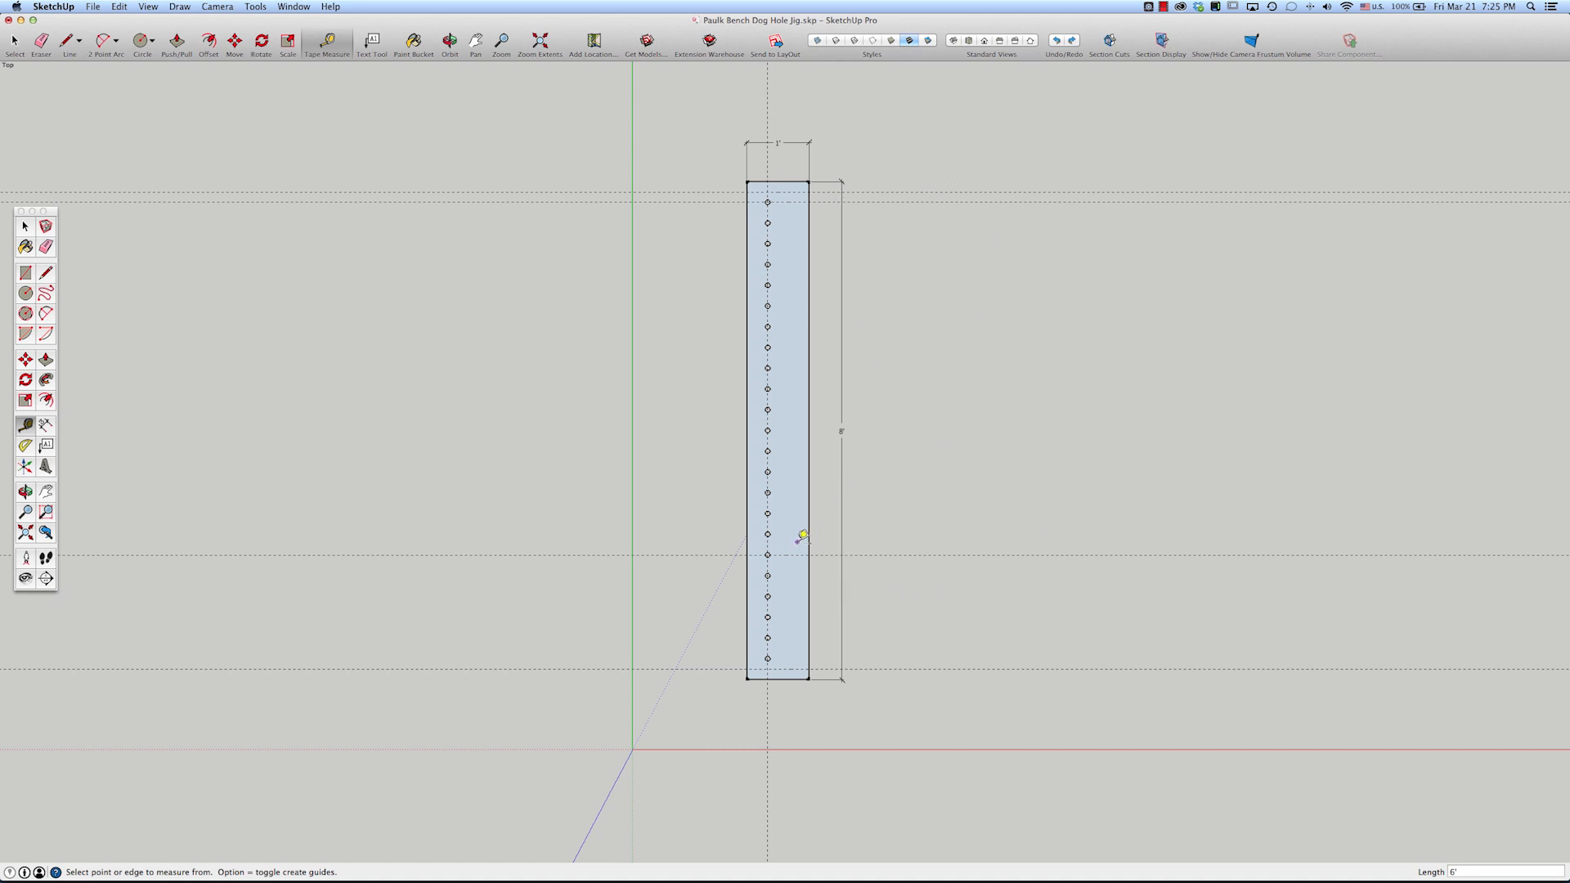
- Place another crosswise guide 2" above the 6' guide
scroll(799, 541, up, 2)
scroll(799, 541, up, 2)
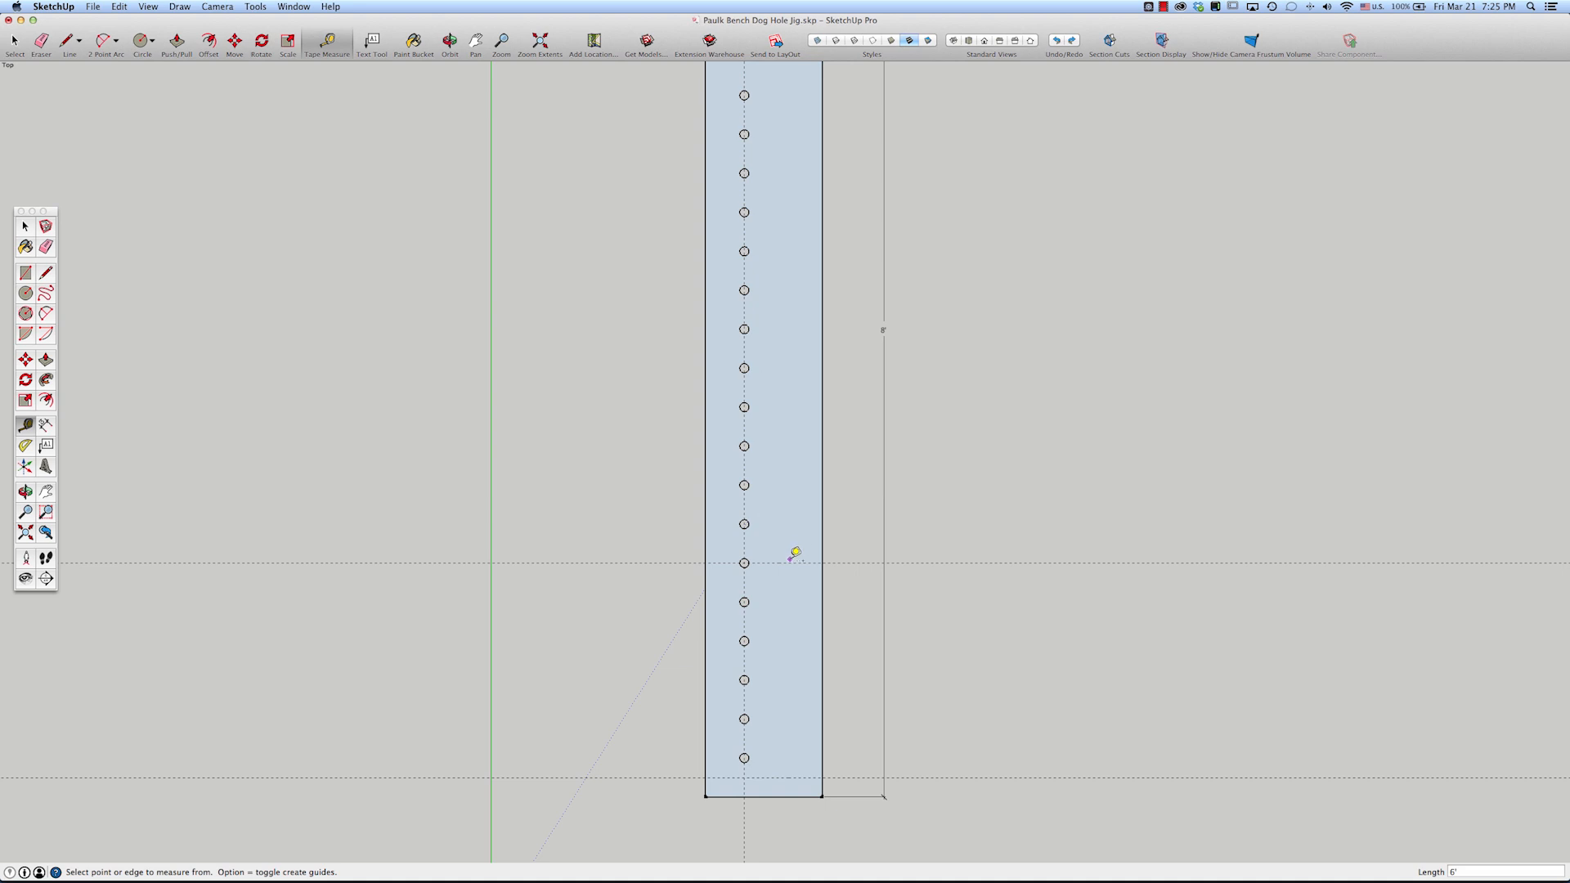
click(790, 563)
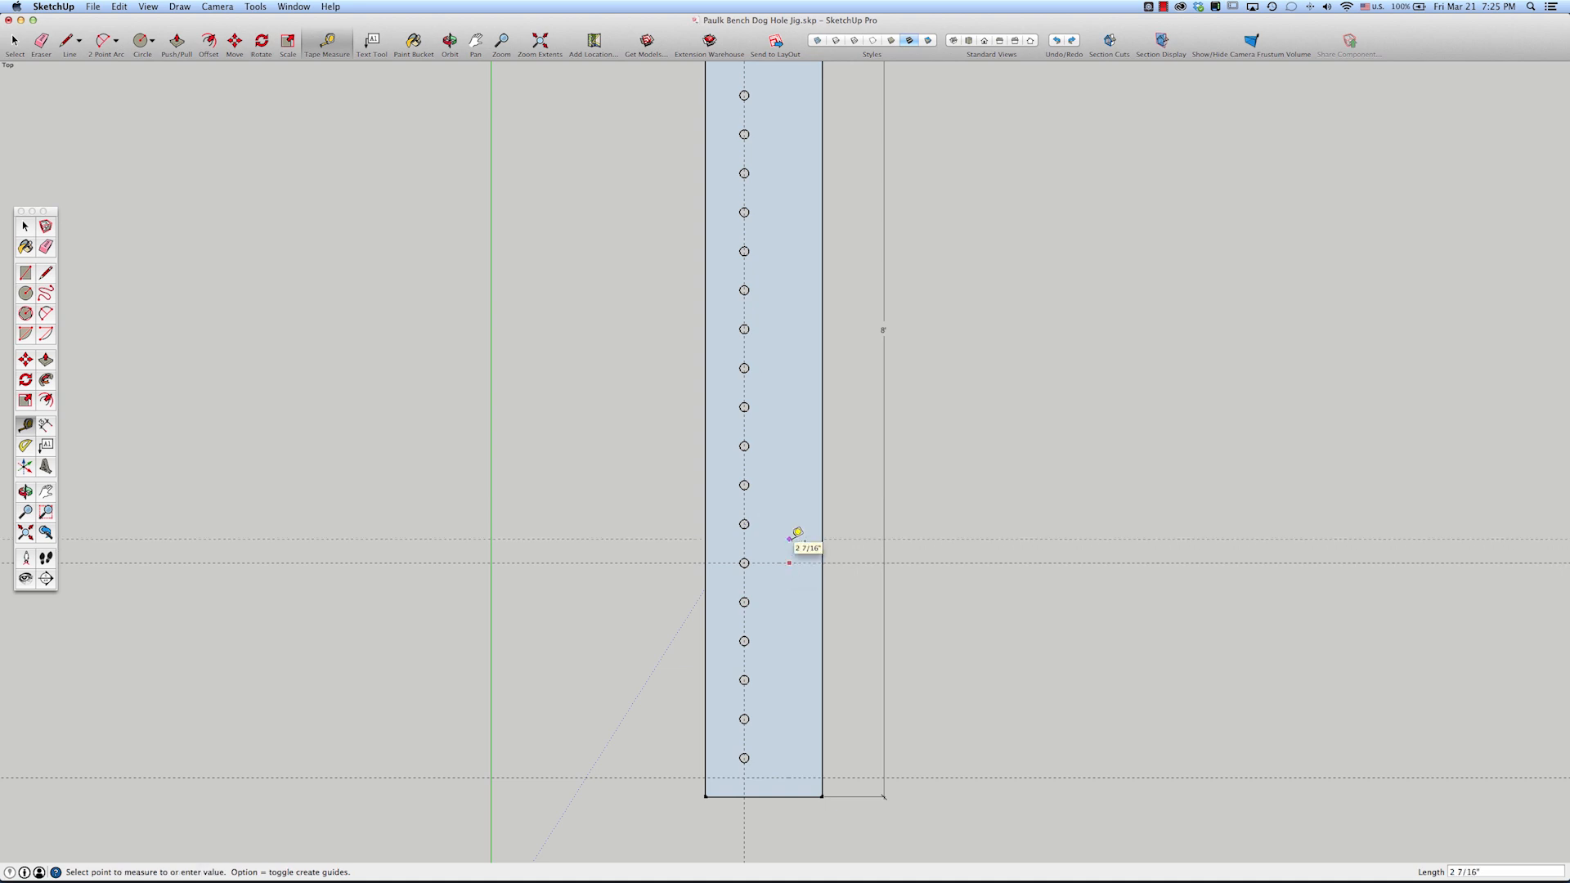
click(811, 538)
text(2")
key(Return)
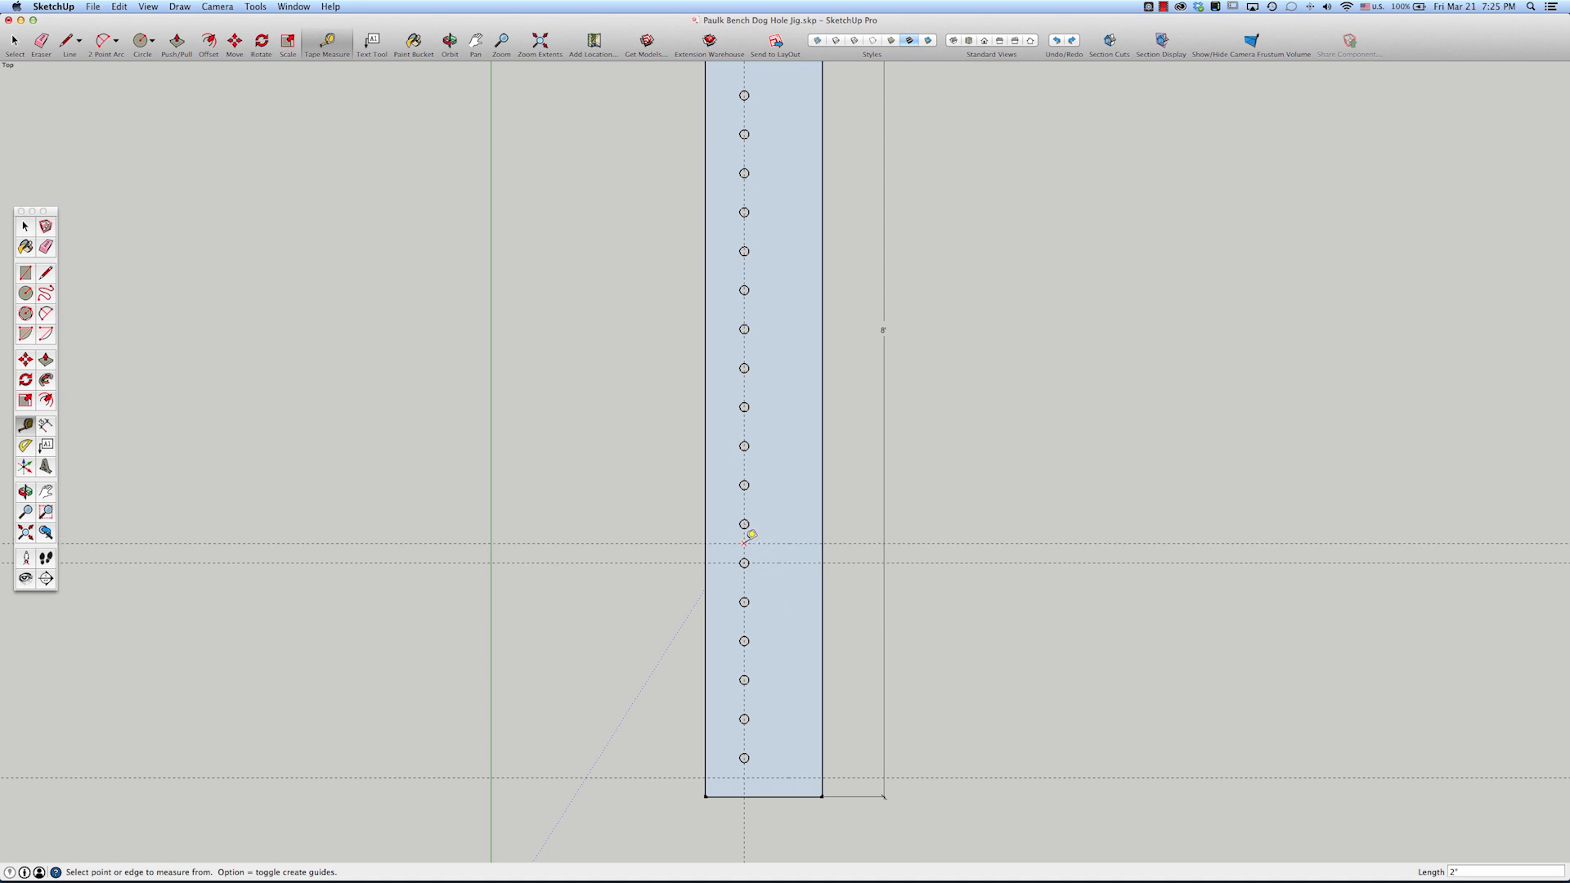
- Open the board group and copy the hole just above the new guide 2" down onto its guide intersection
scroll(754, 550, up, 5)
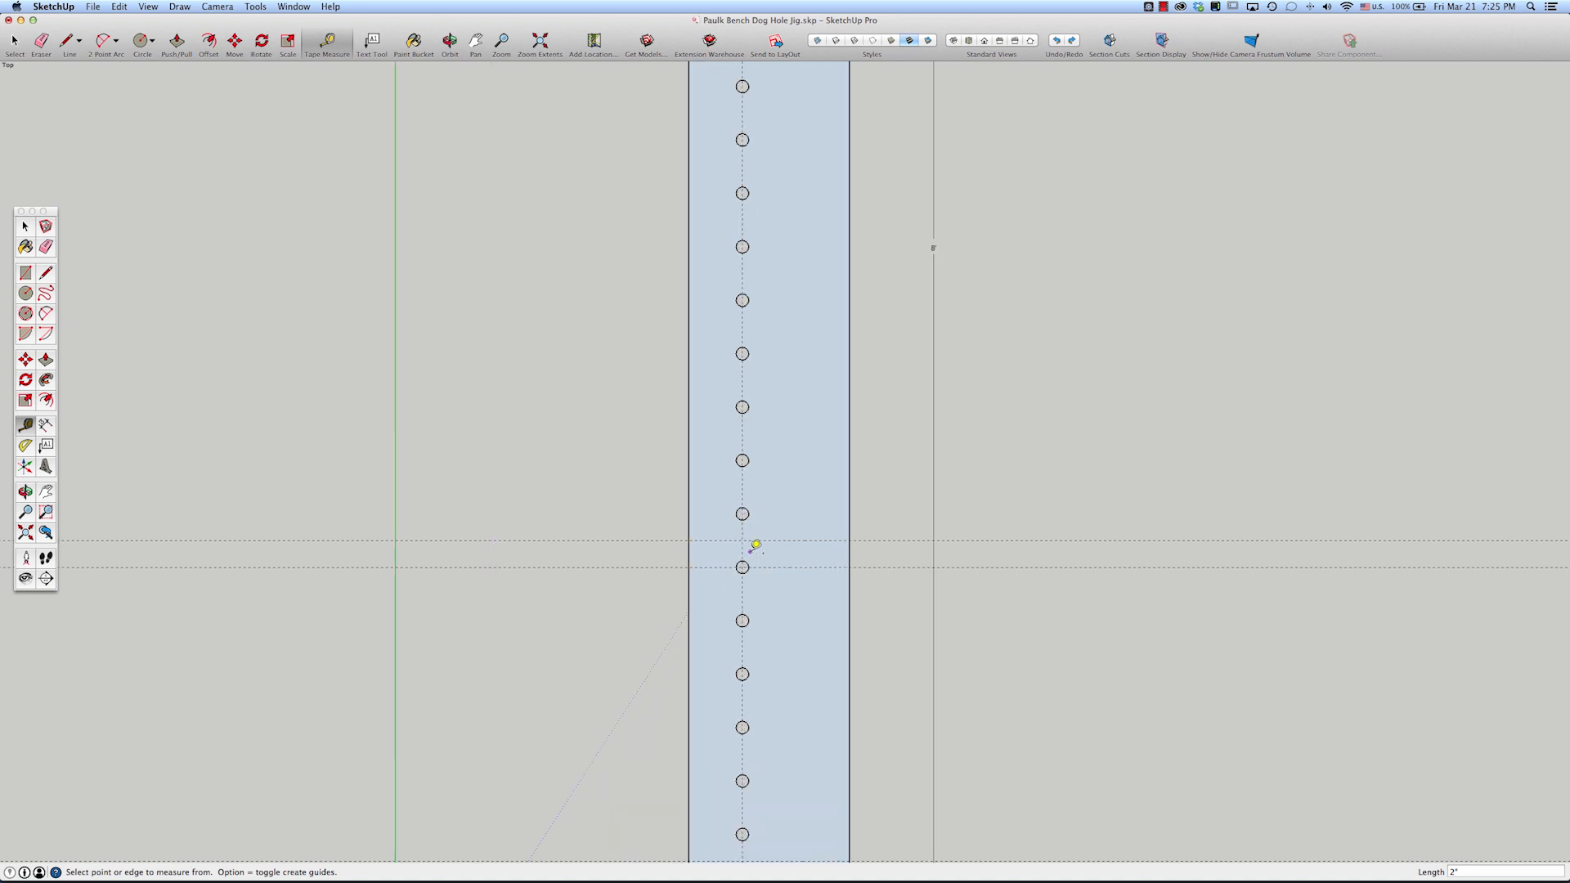
key(space)
double_click(746, 504)
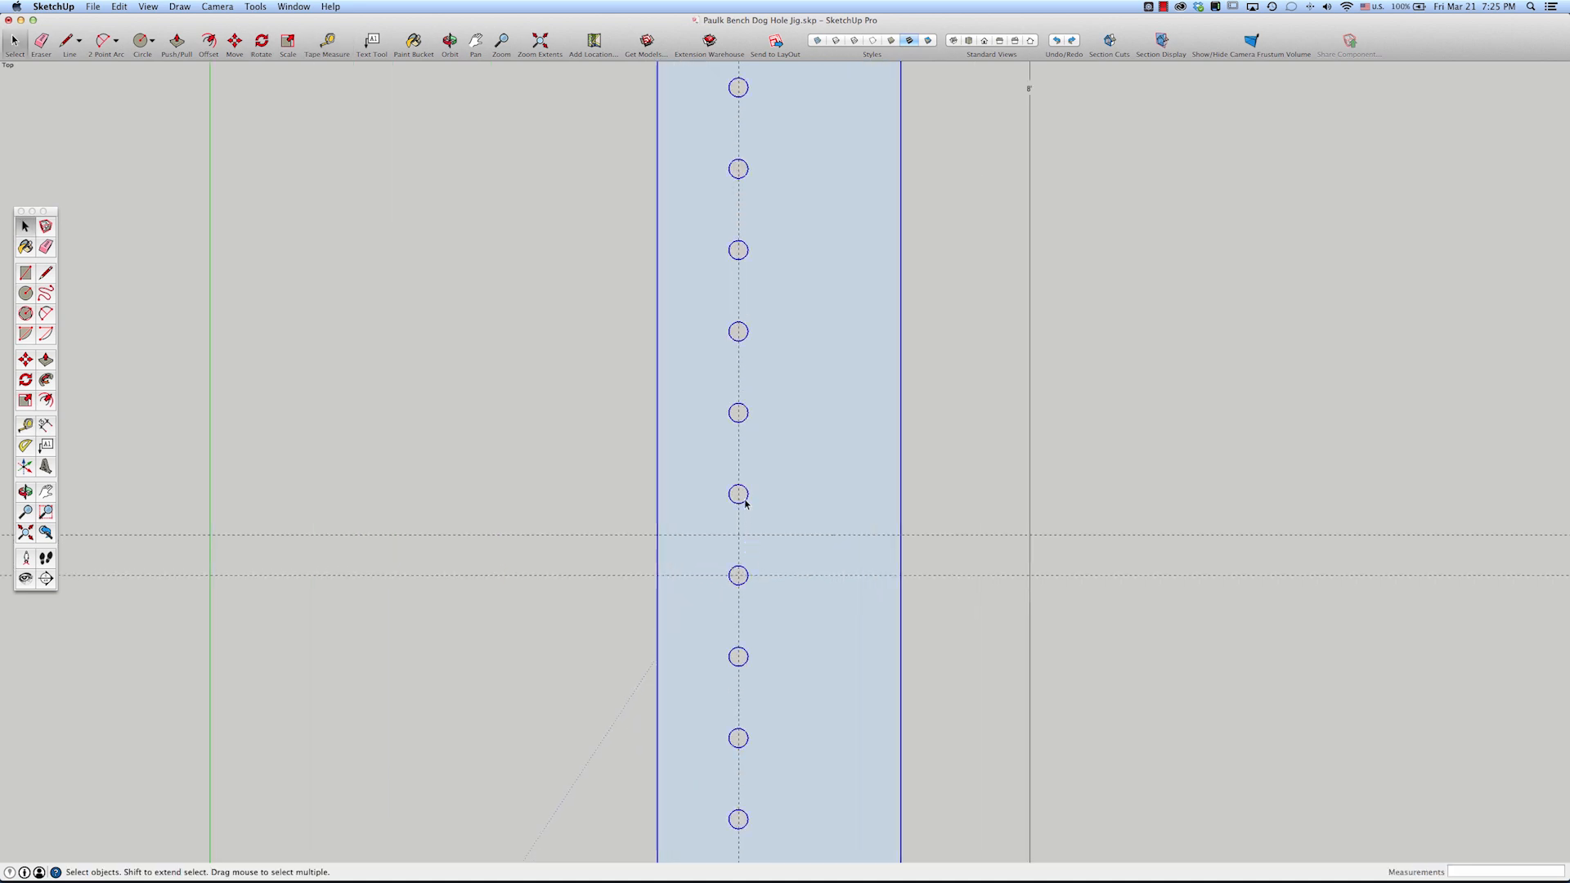
double_click(746, 504)
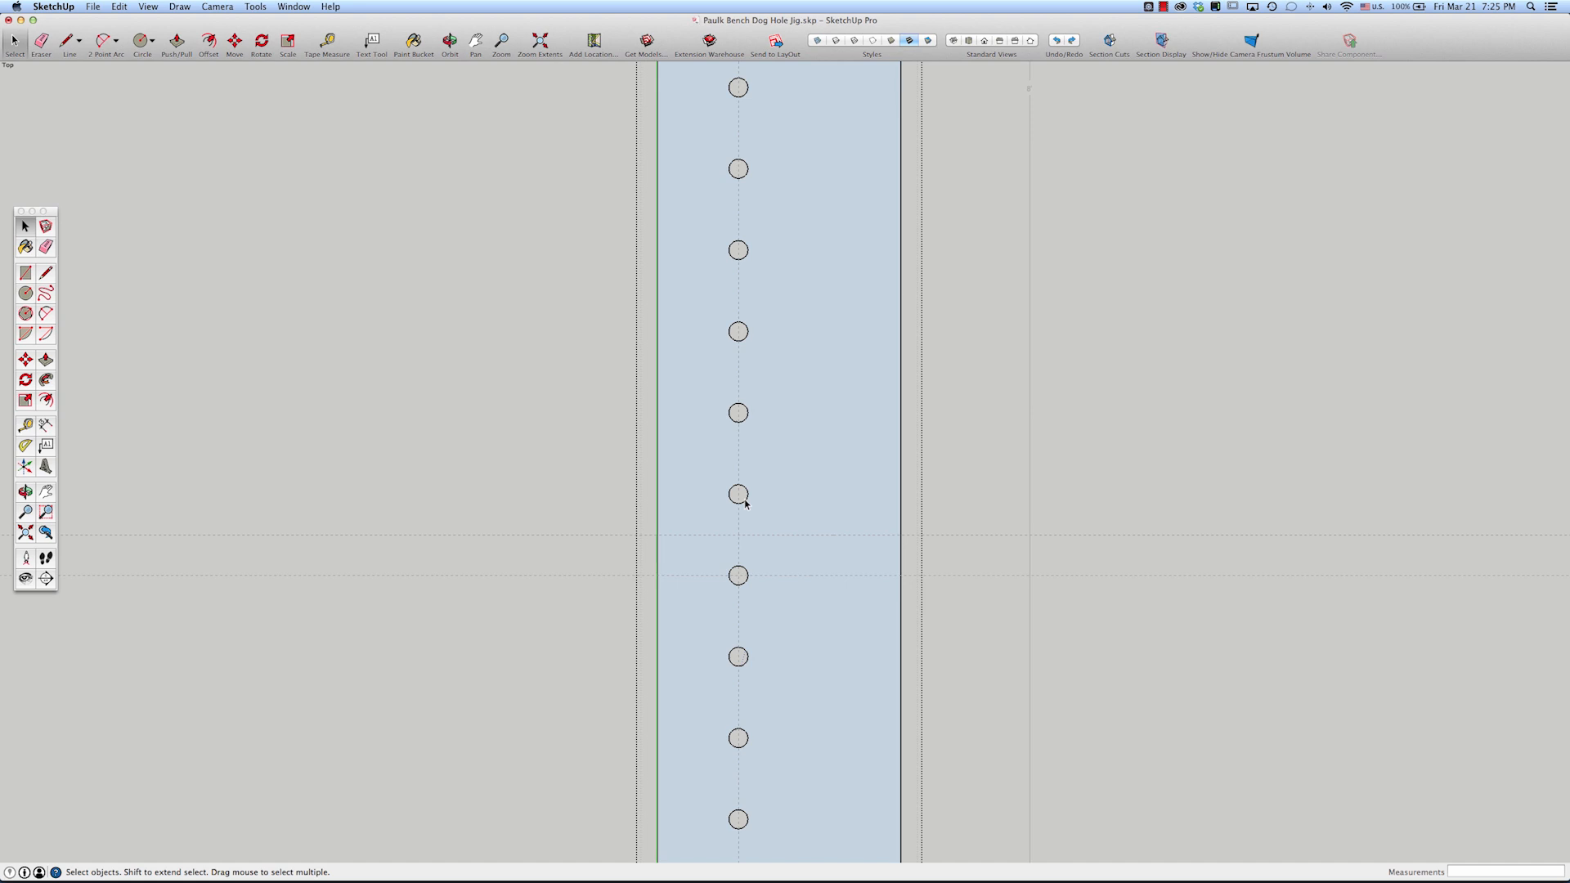
key(m)
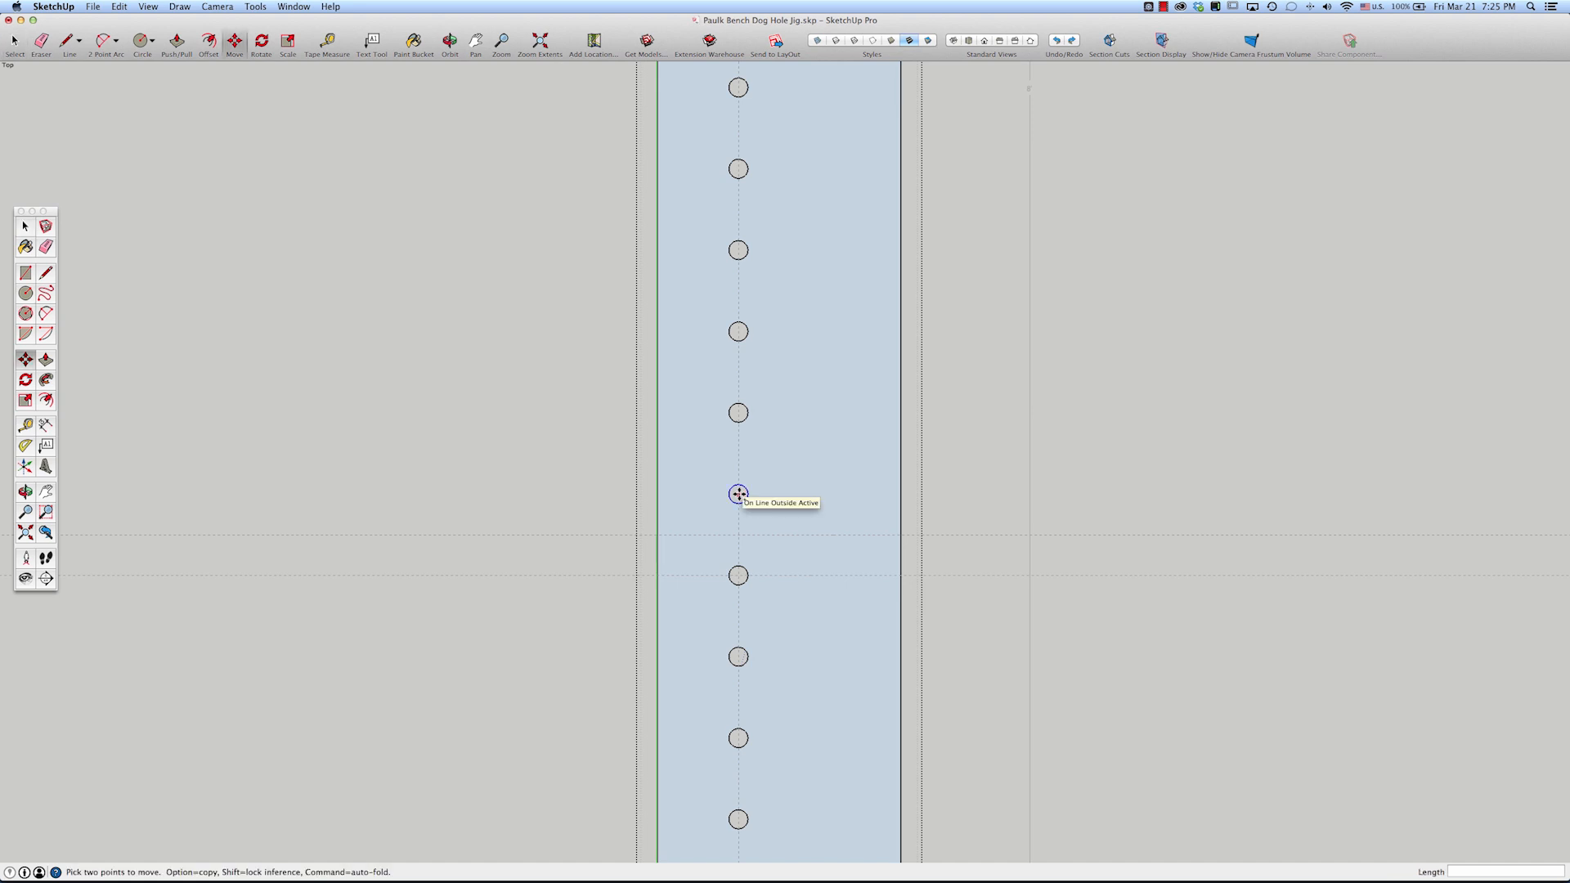
scroll(738, 495, up, 4)
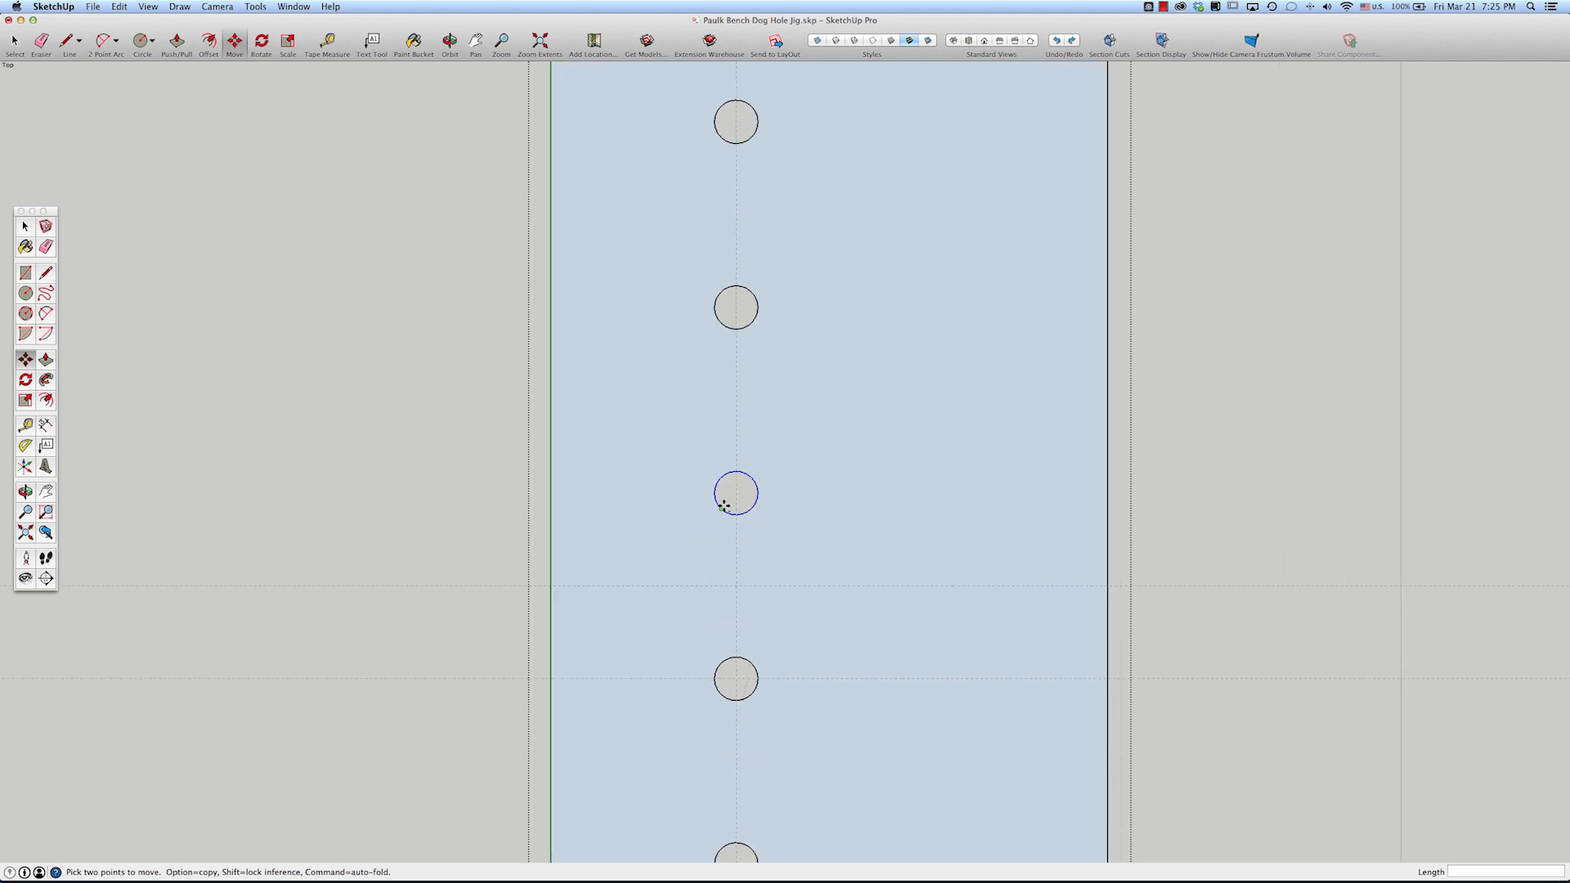
click(736, 493)
key(alt)
click(735, 585)
- Copy the lowest hole 2" down onto the guide intersection near the board's lower end
scroll(728, 493, down, 8)
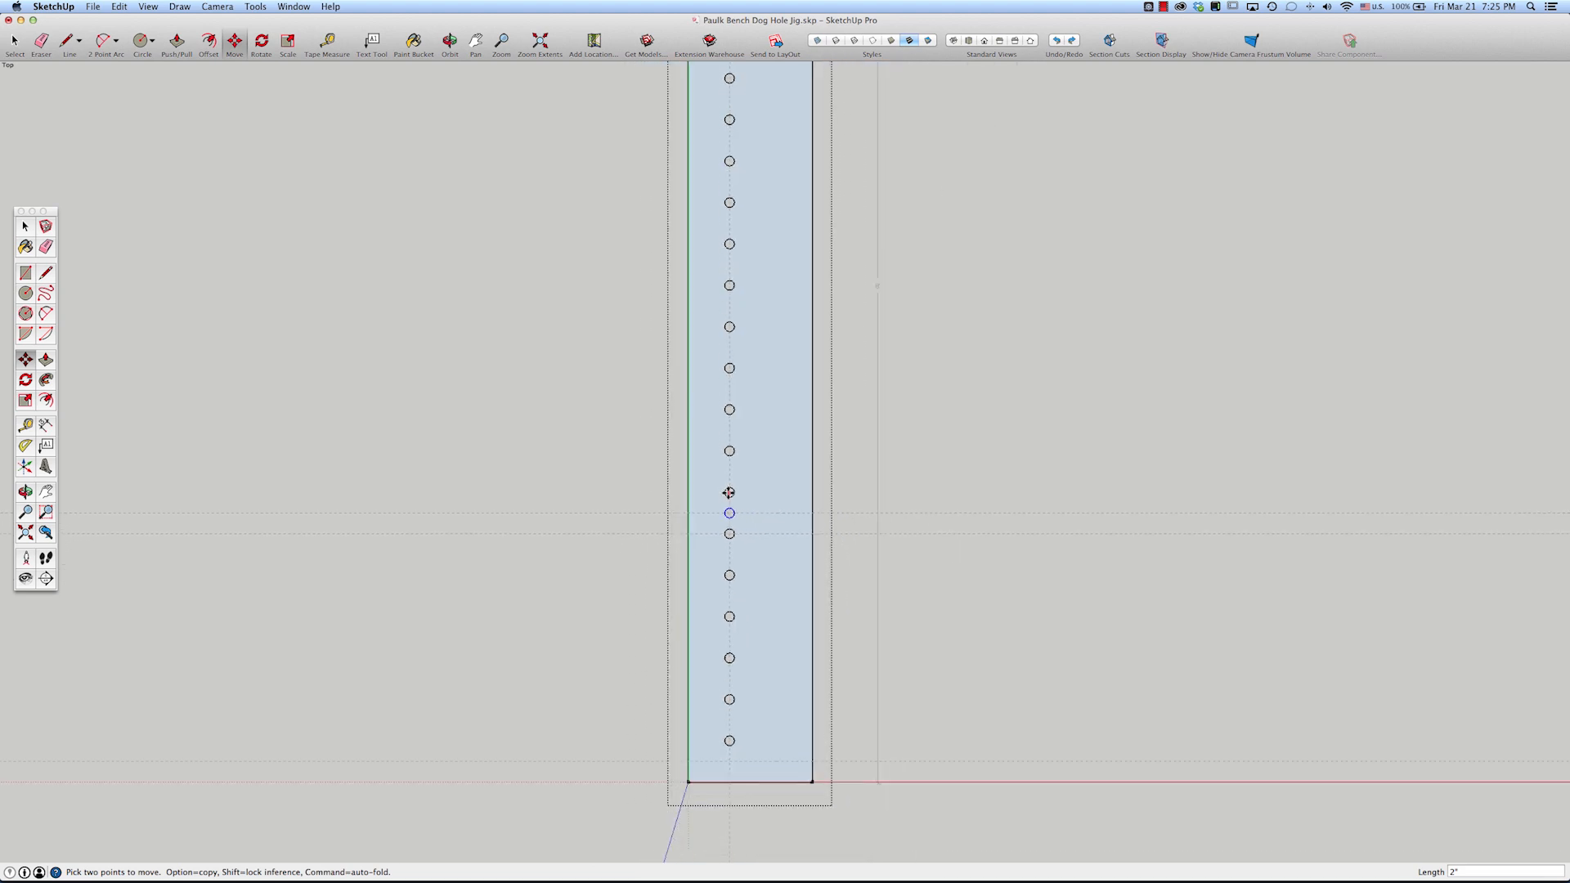
scroll(728, 493, down, 3)
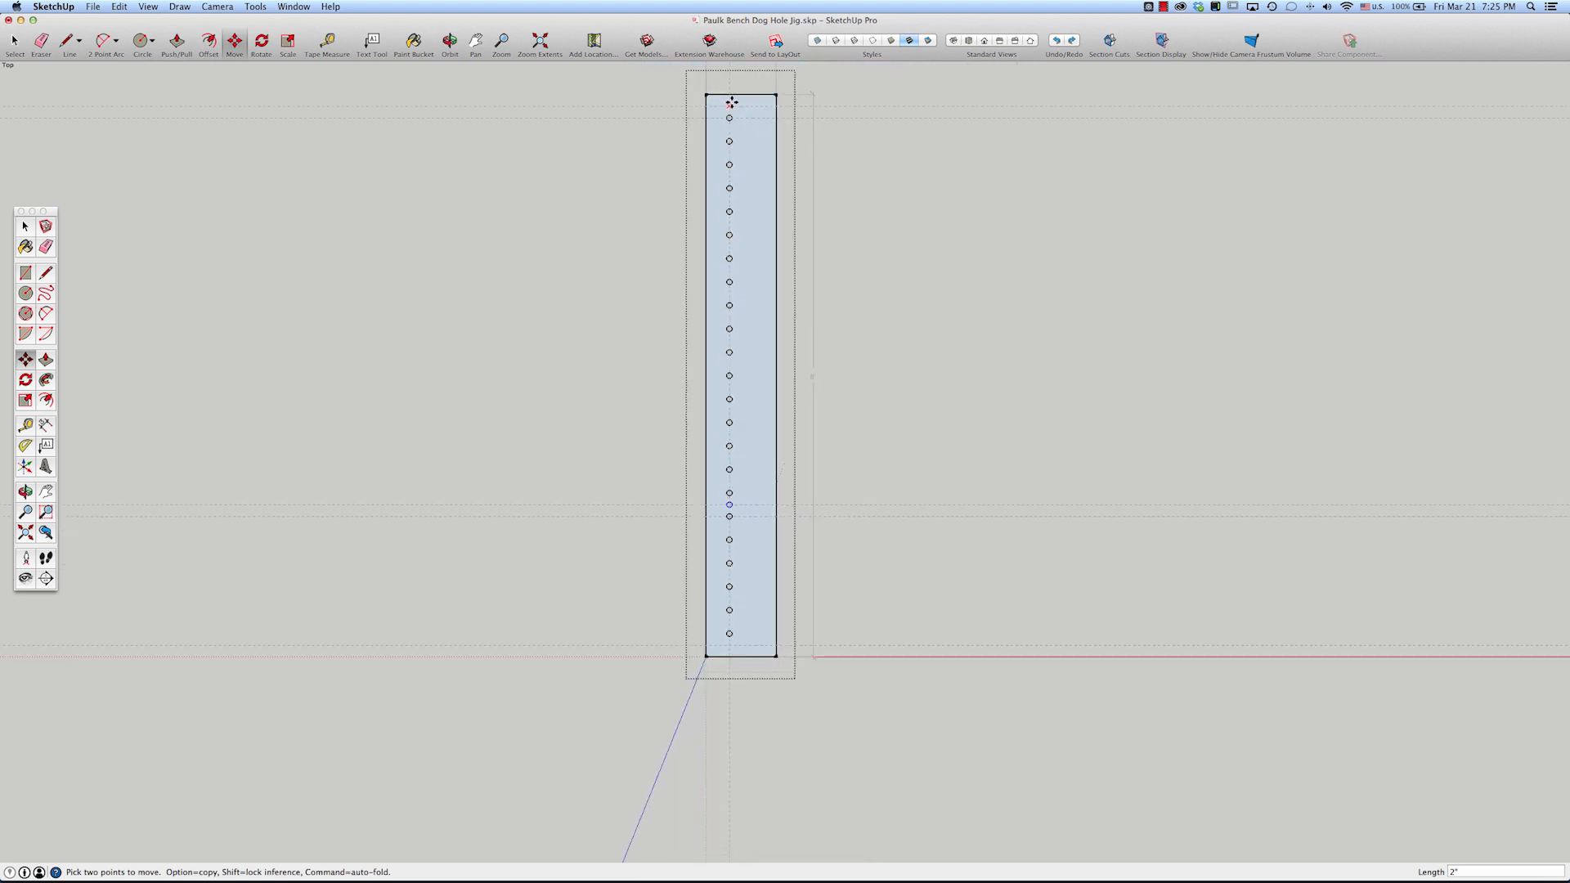
scroll(727, 657, up, 2)
scroll(727, 657, up, 3)
key(space)
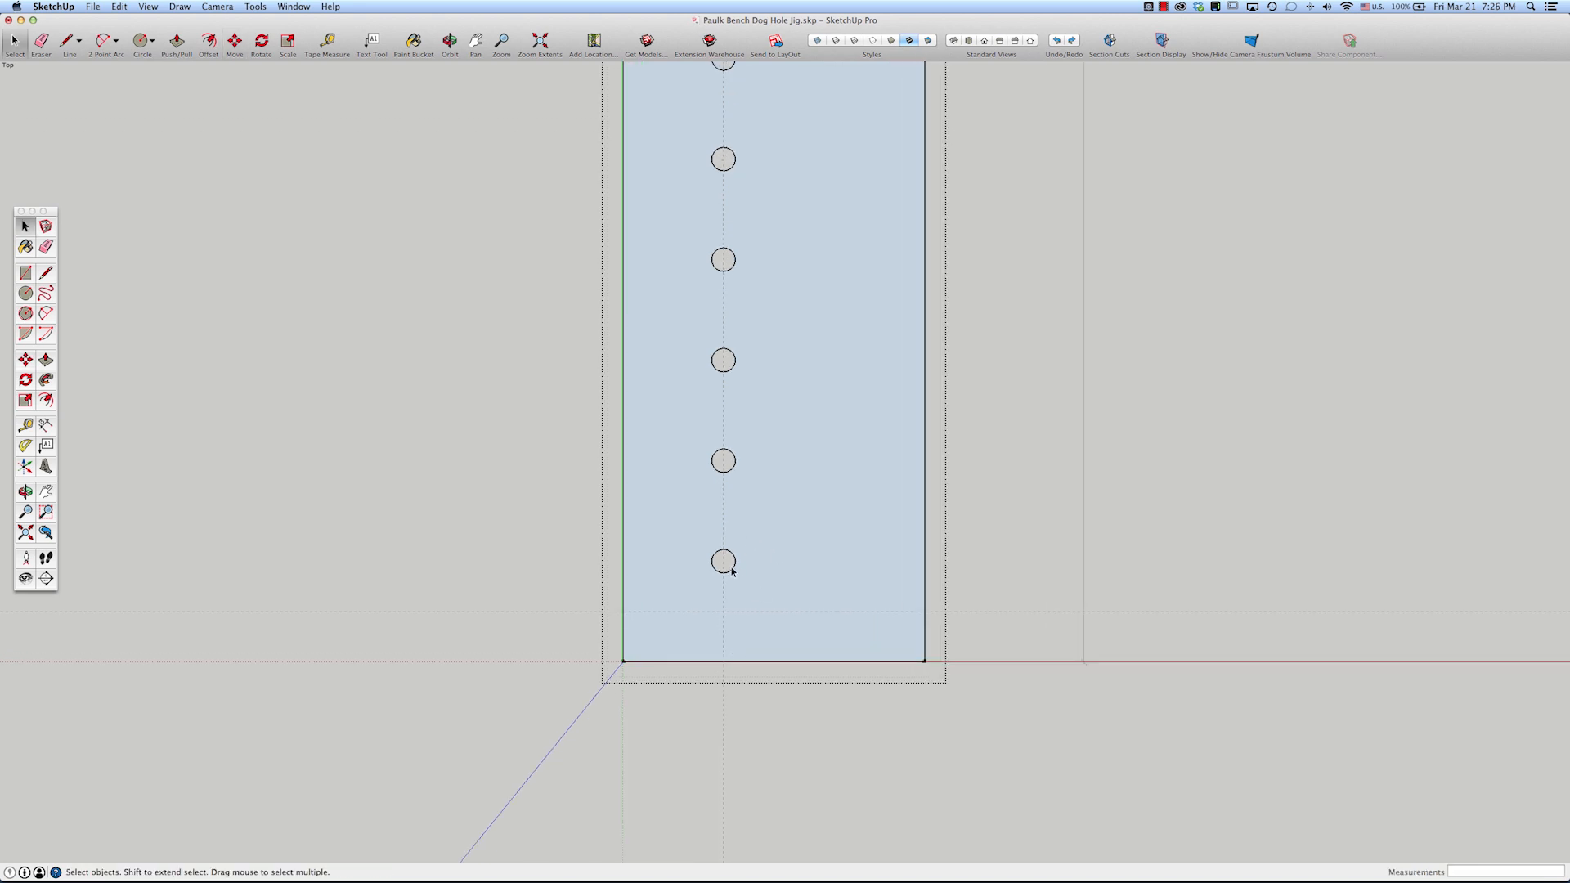
key(m)
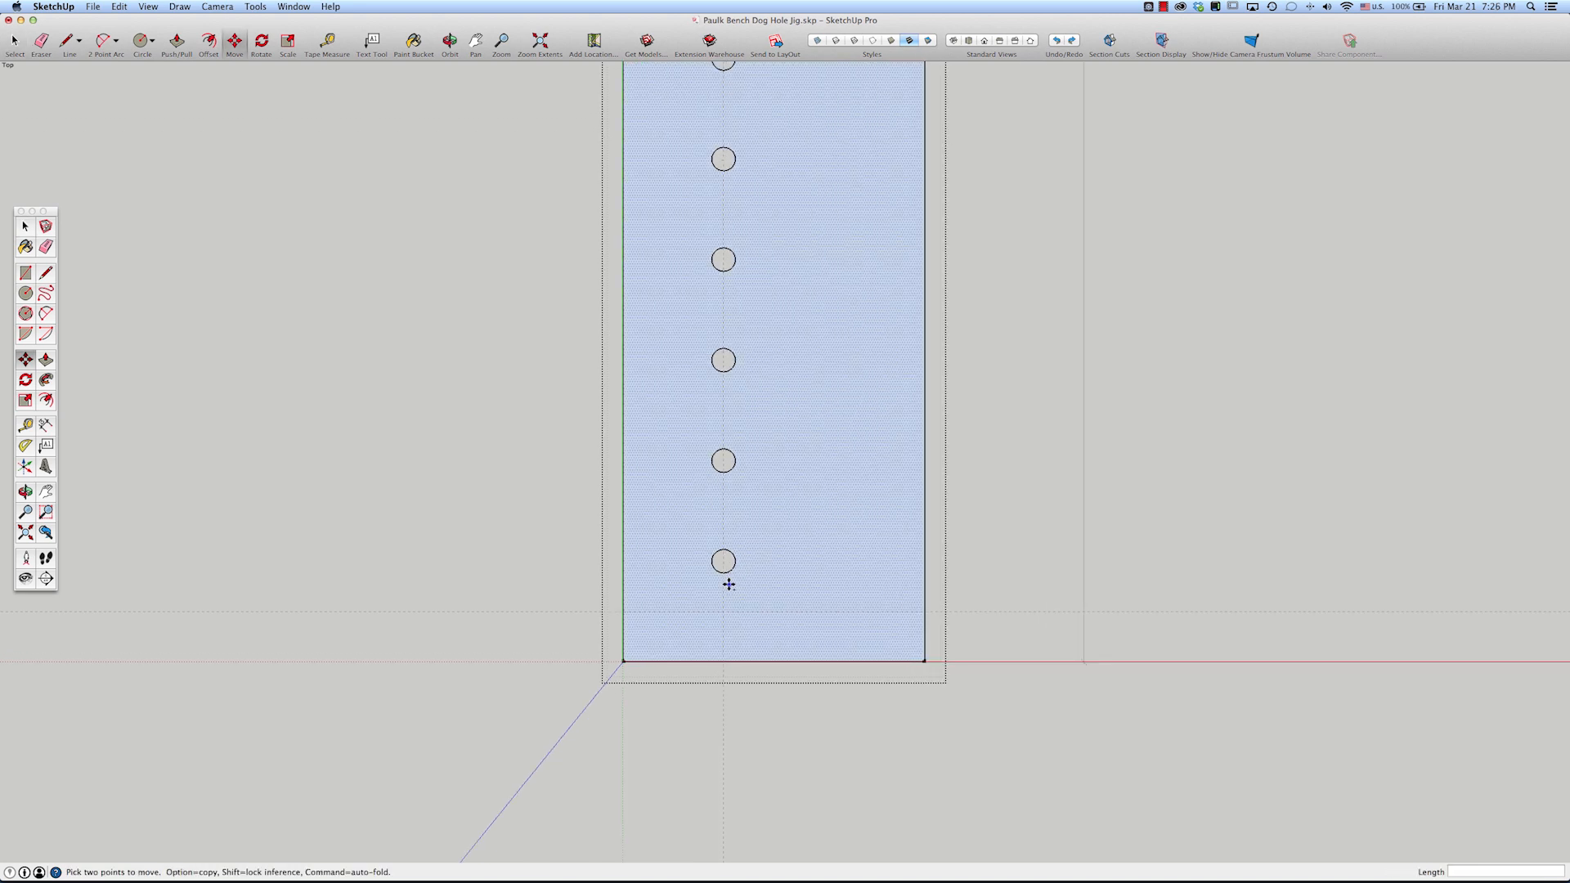
scroll(724, 561, up, 3)
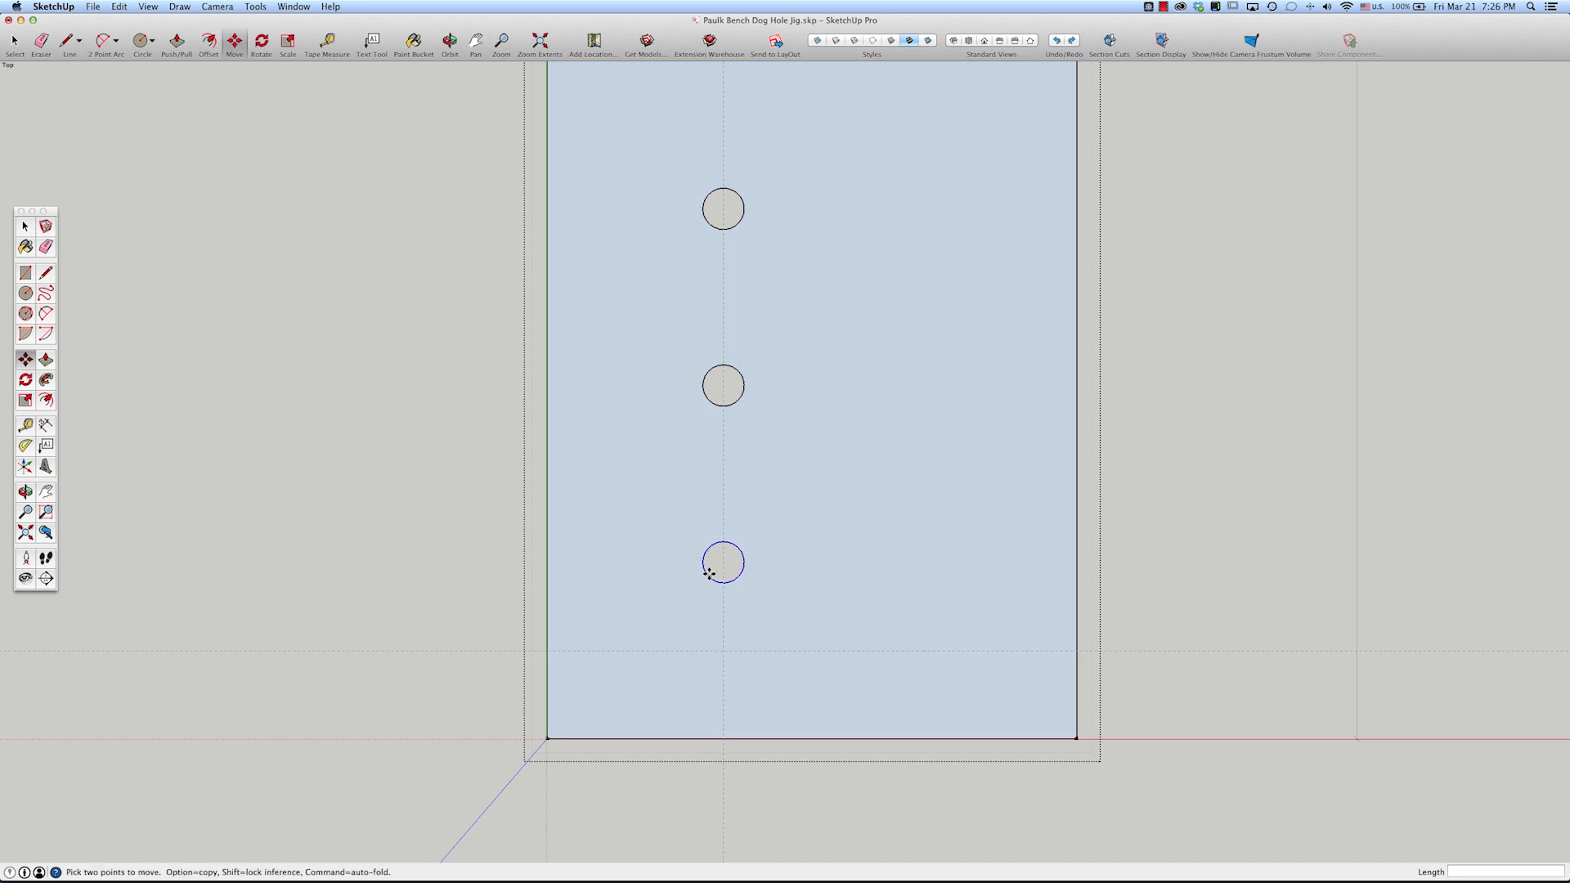
key(space)
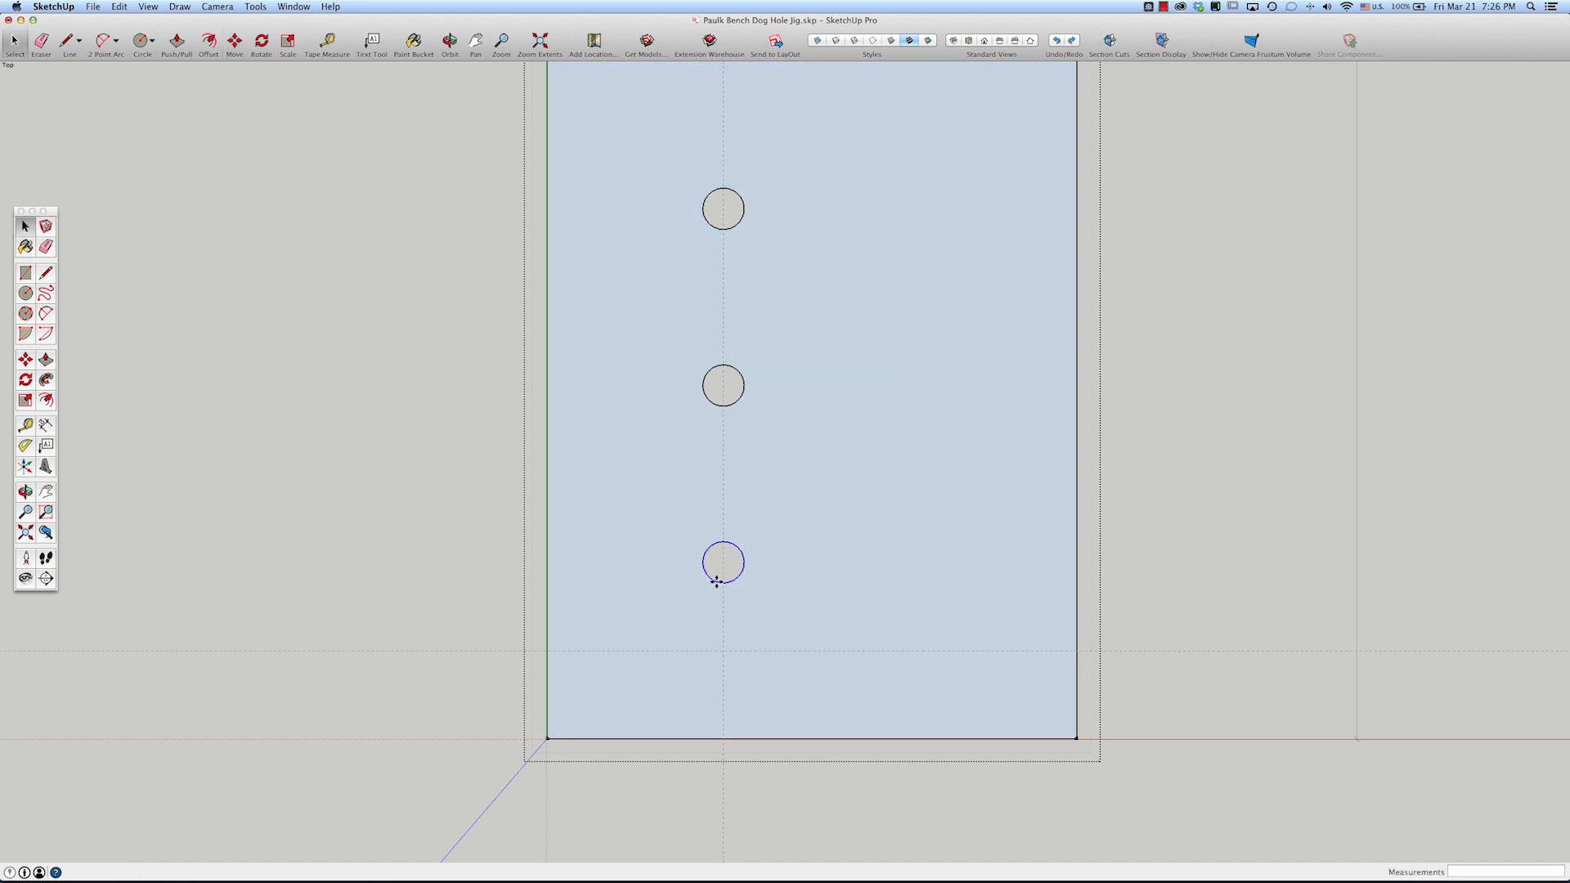
key(m)
key(alt)
click(723, 561)
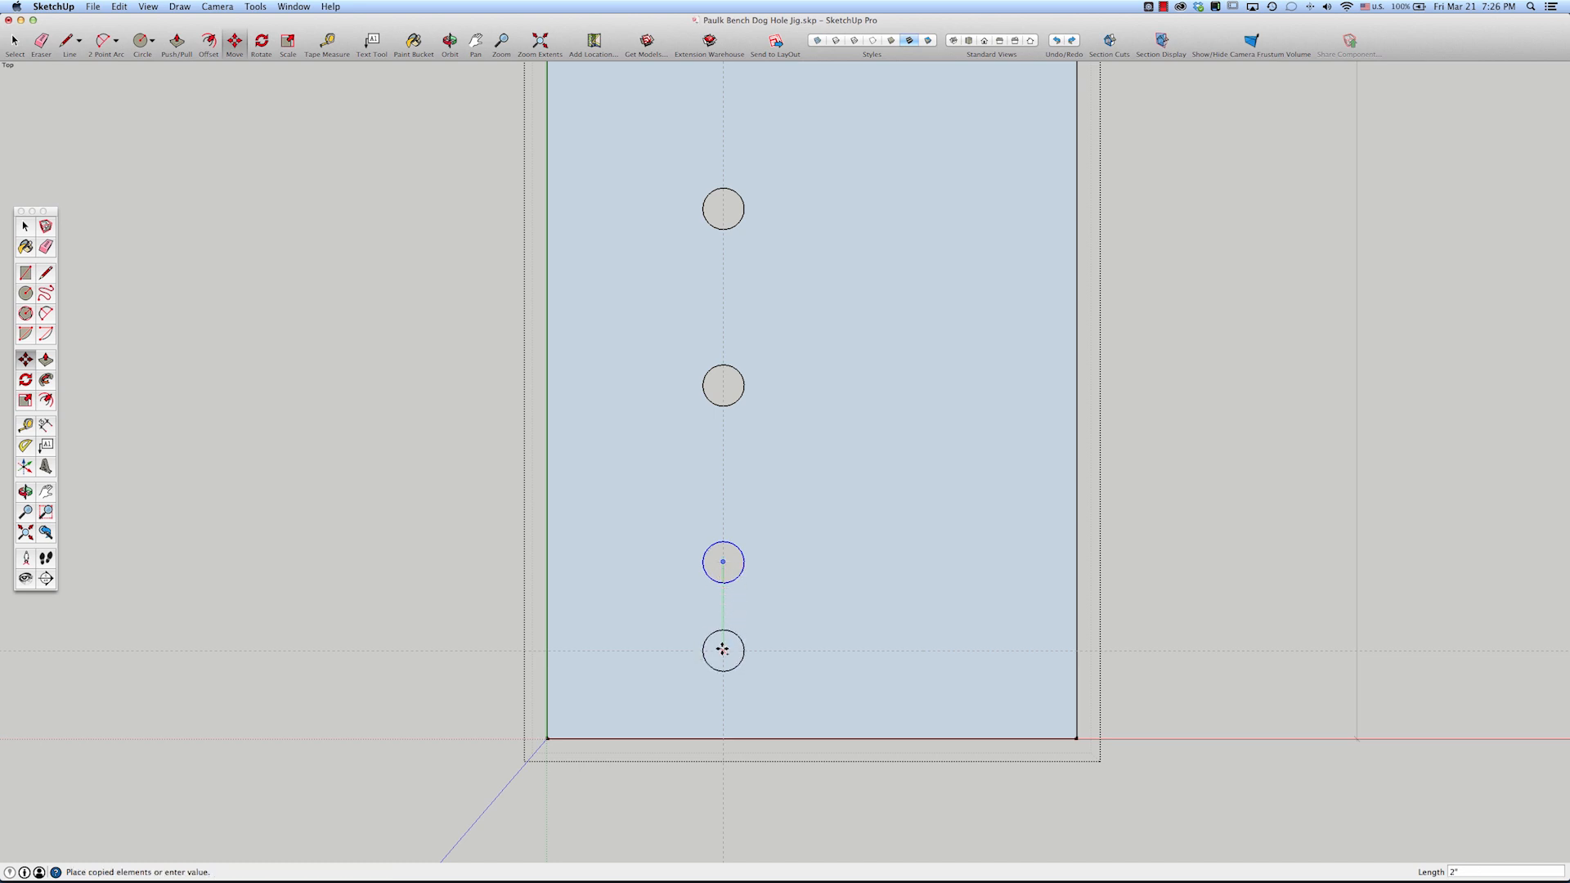
click(723, 649)
- Copy the uppermost hole 2" up onto the guide intersection near the board's upper end
scroll(793, 542, down, 1)
scroll(794, 542, down, 8)
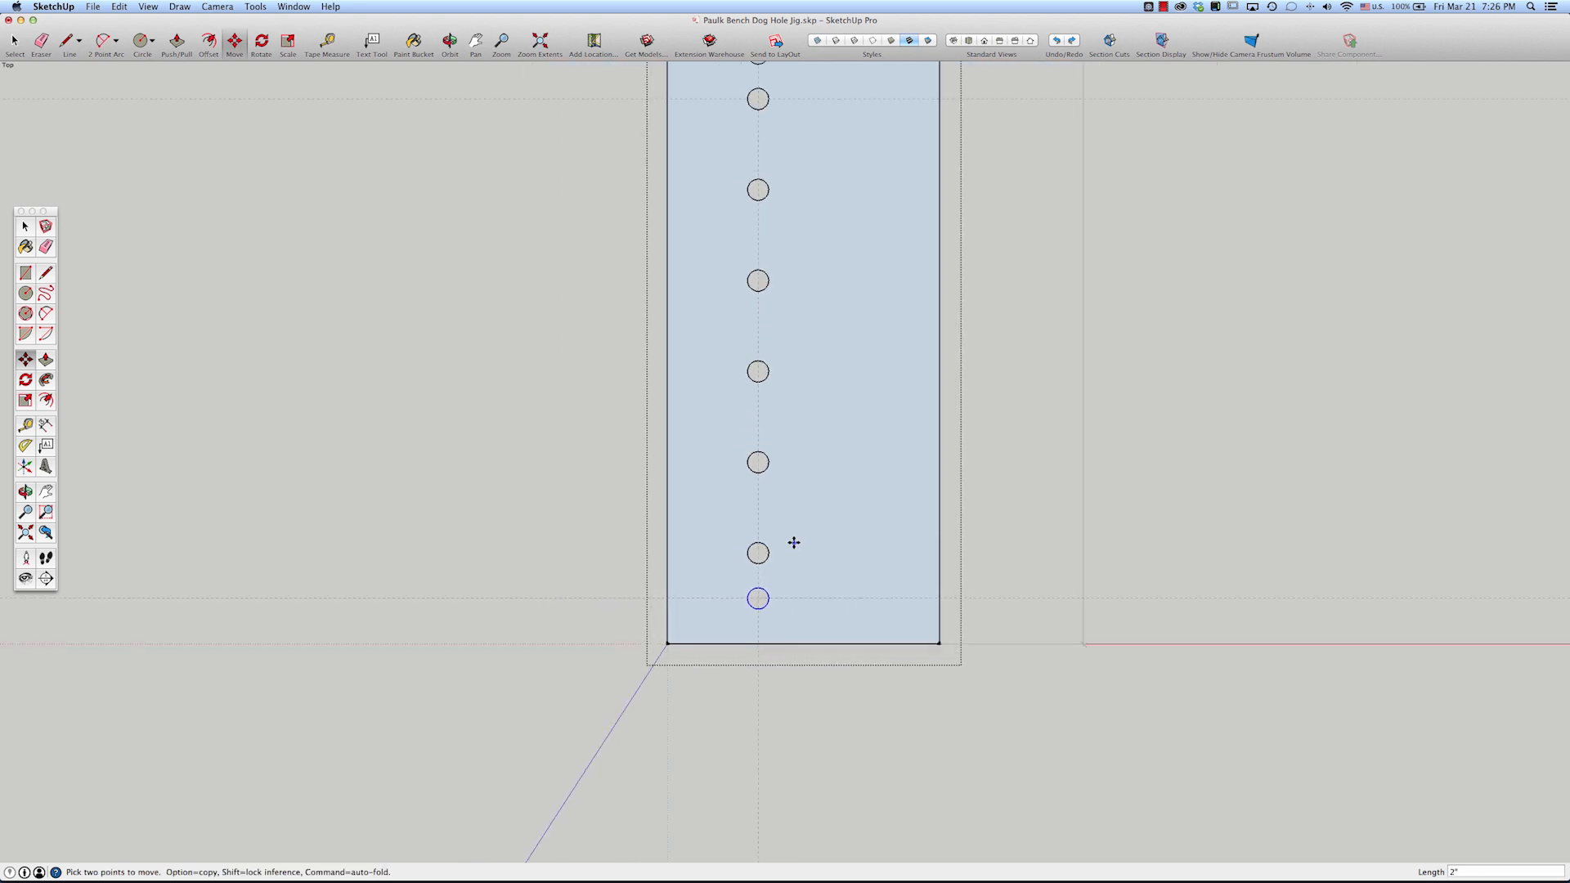
scroll(803, 533, down, 5)
scroll(814, 227, up, 8)
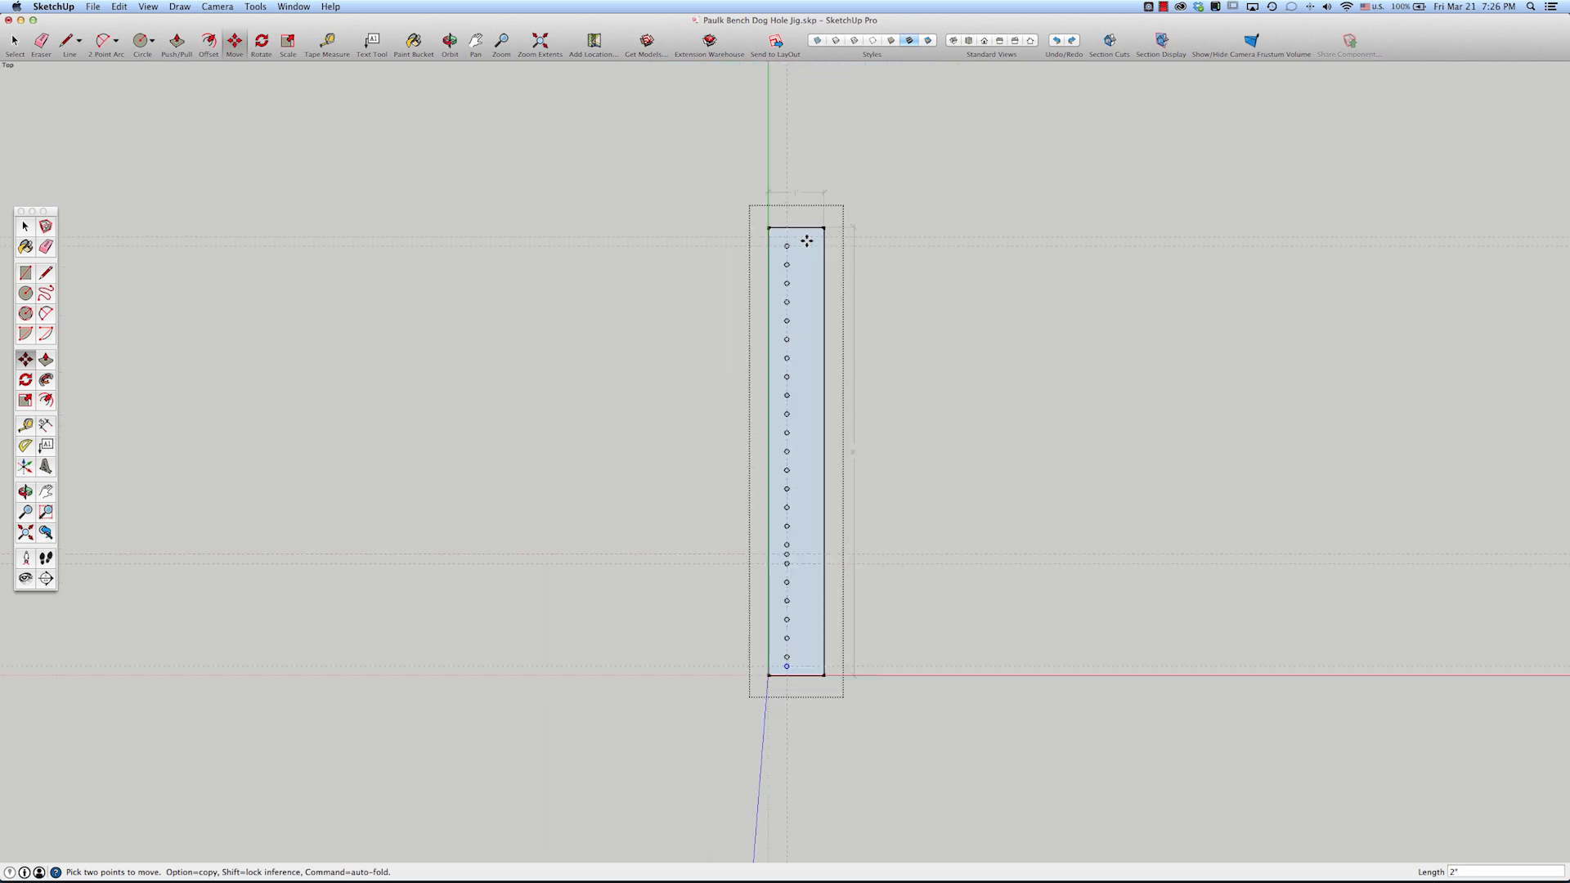
scroll(777, 228, up, 6)
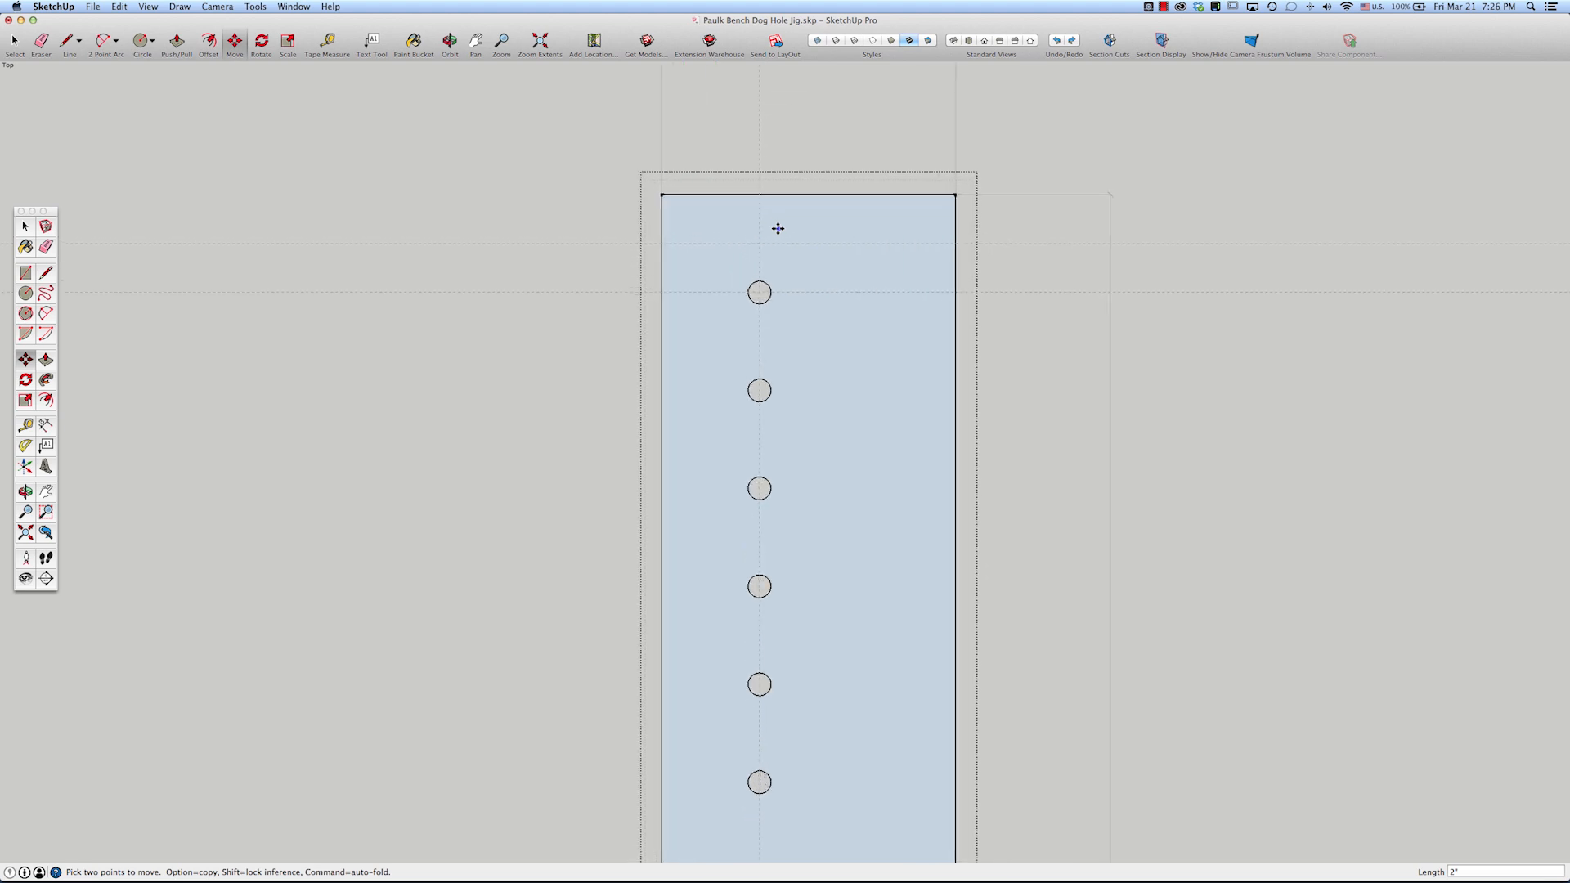
scroll(777, 228, up, 2)
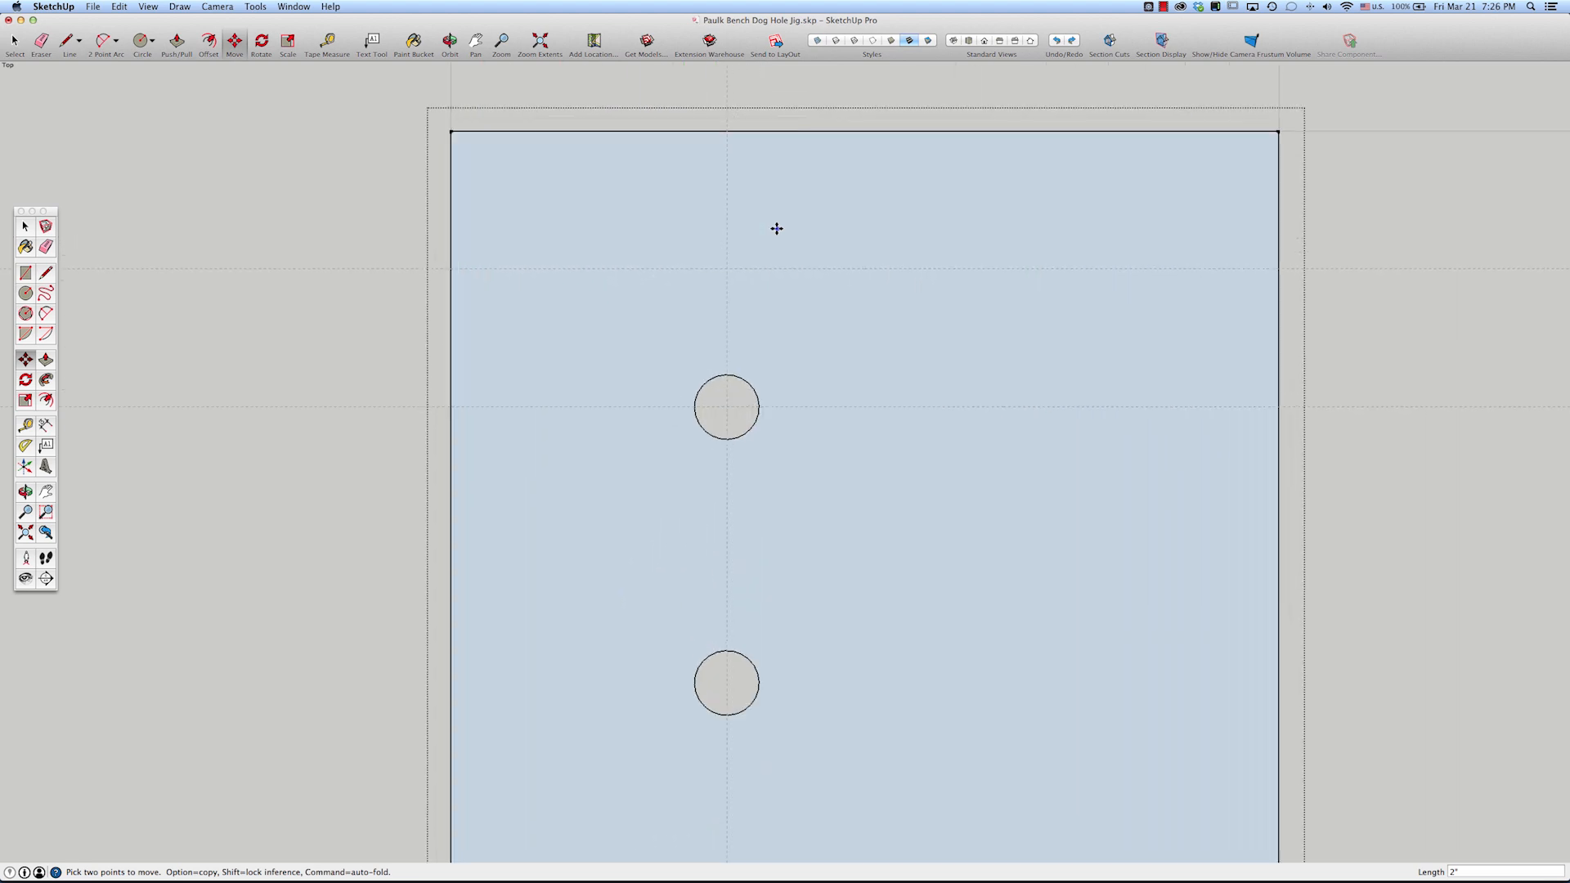
key(space)
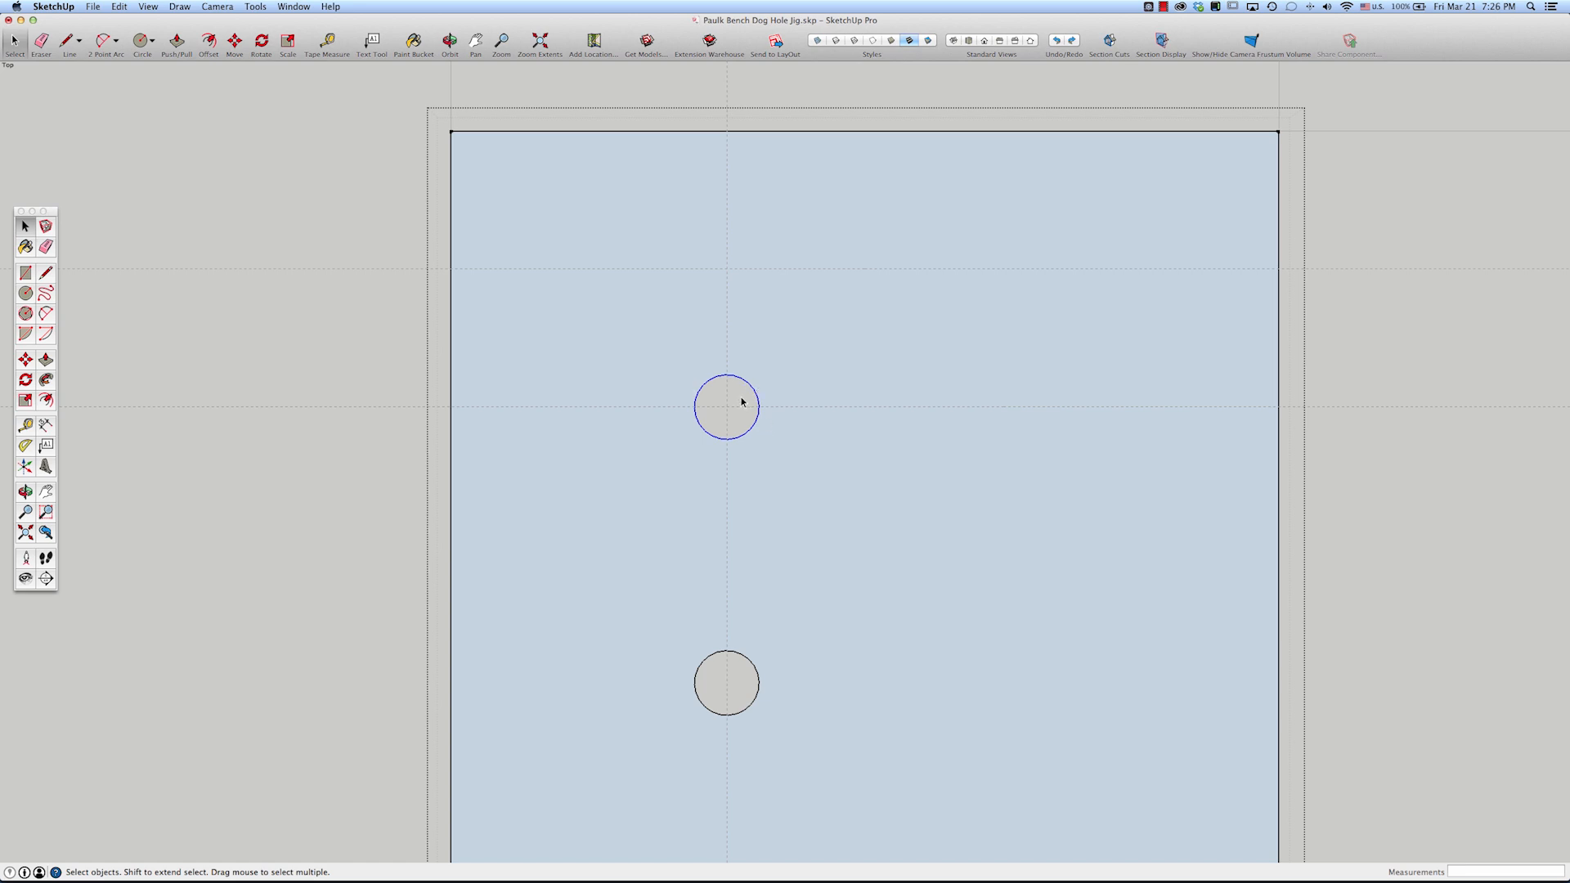
key(m)
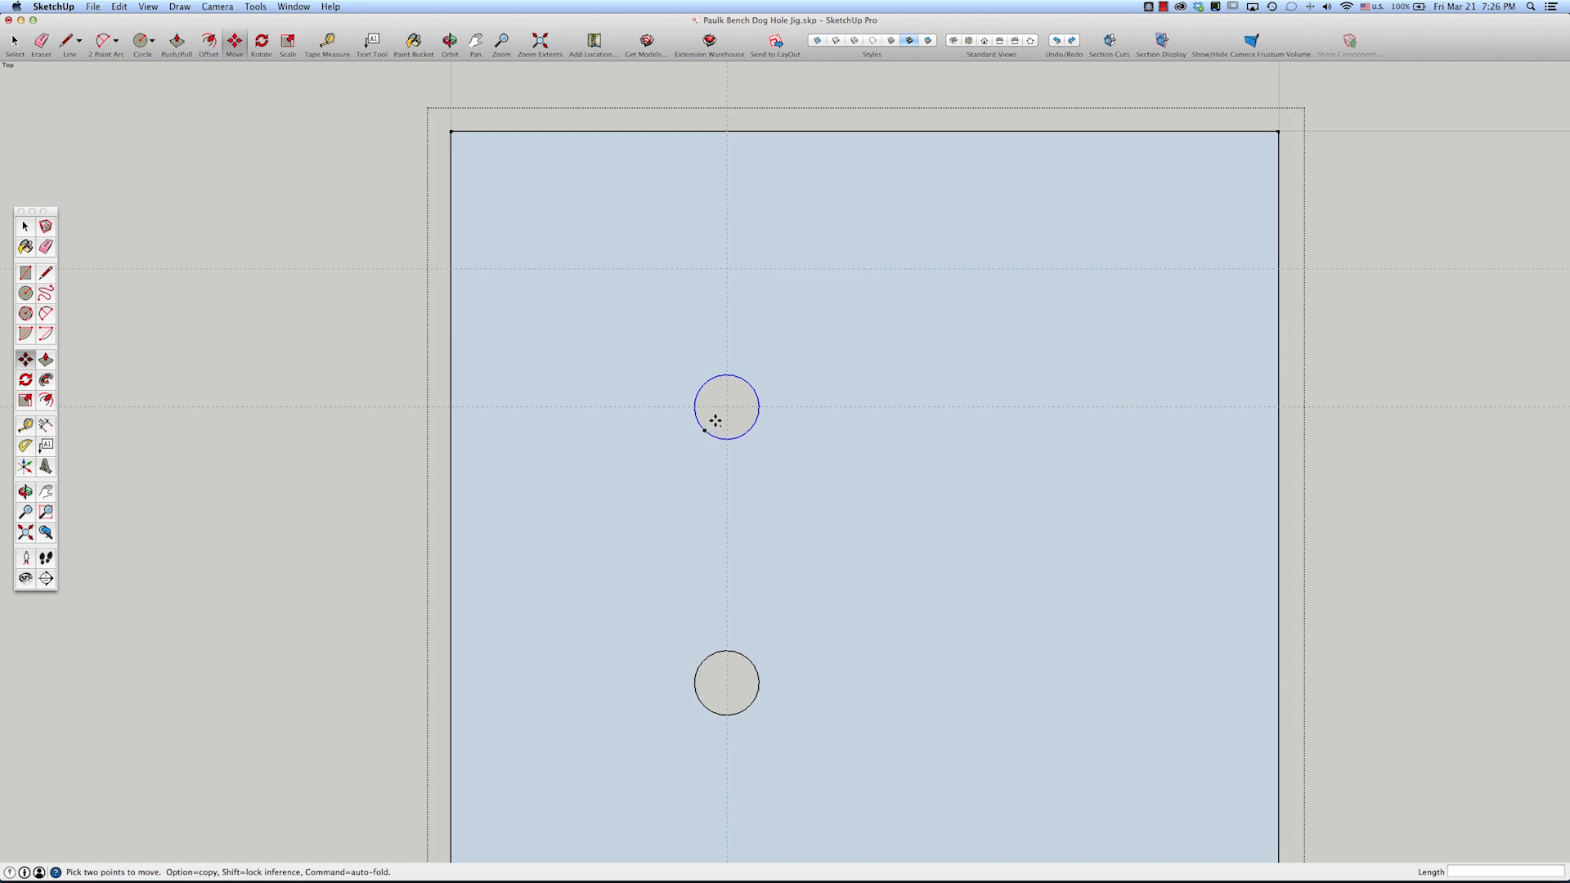
click(725, 408)
key(alt)
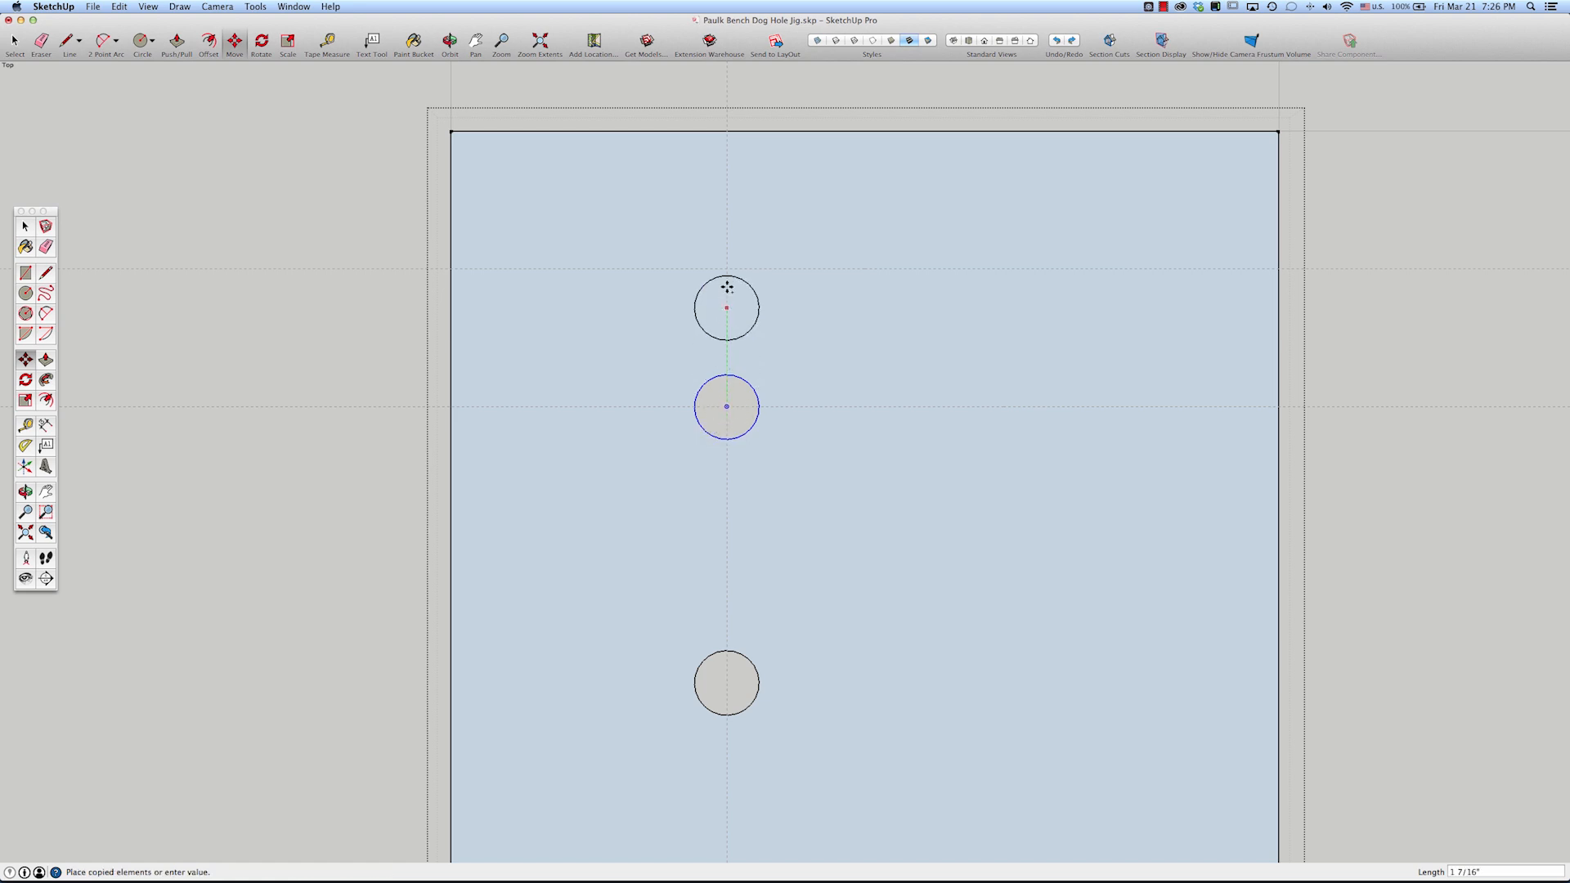
click(727, 262)
scroll(727, 265, down, 5)
scroll(725, 271, down, 5)
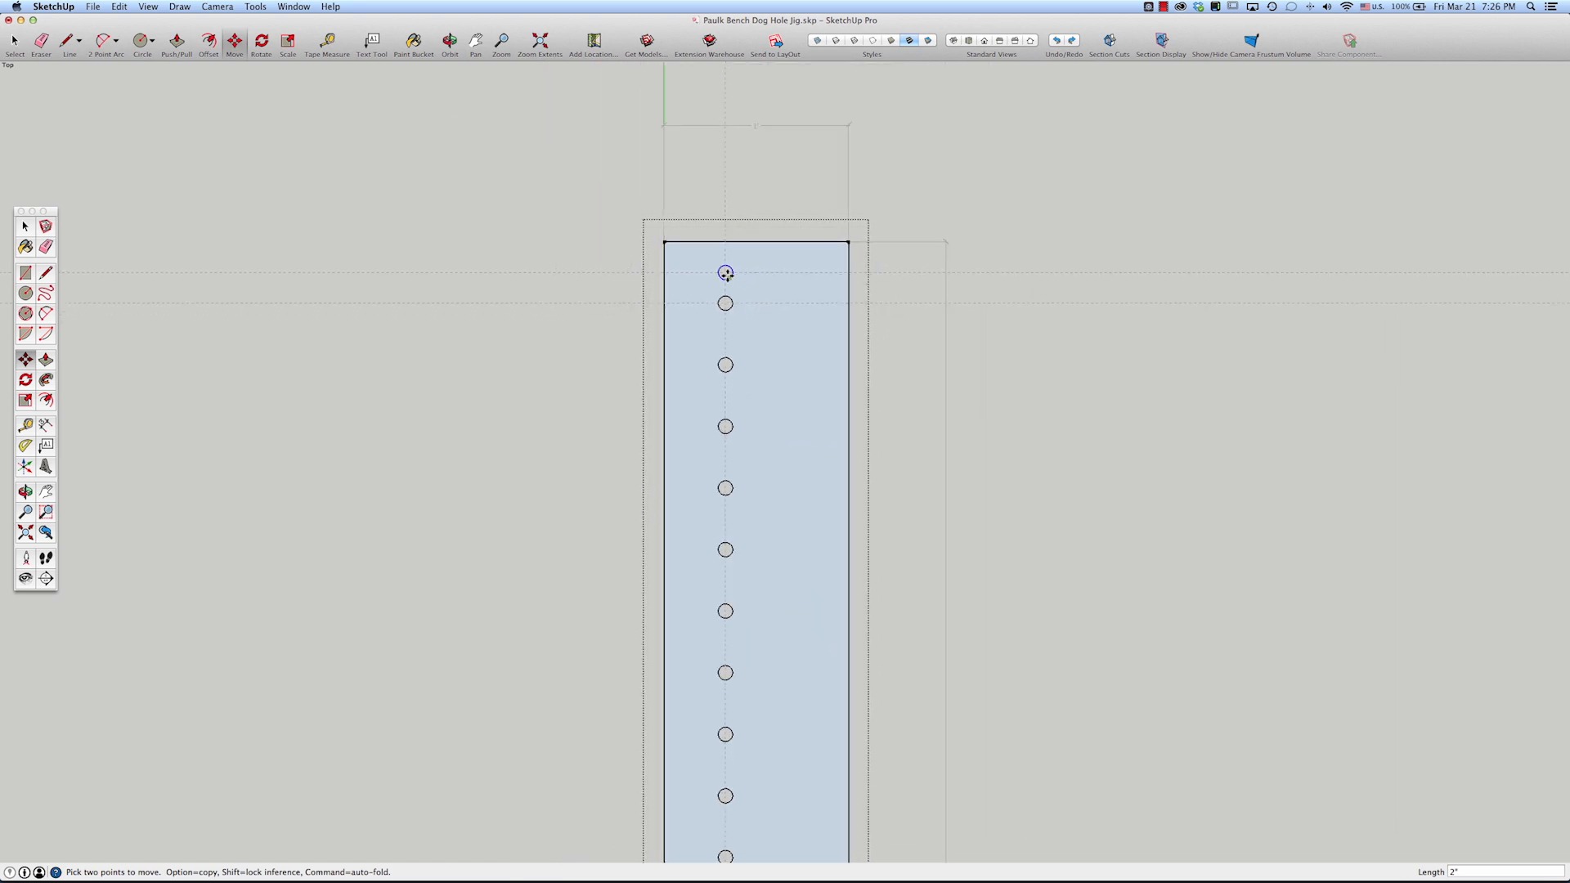
- Close the board group and delete the two crosswise guides near the board's upper end
key(space)
scroll(719, 324, down, 3)
scroll(773, 418, up, 3)
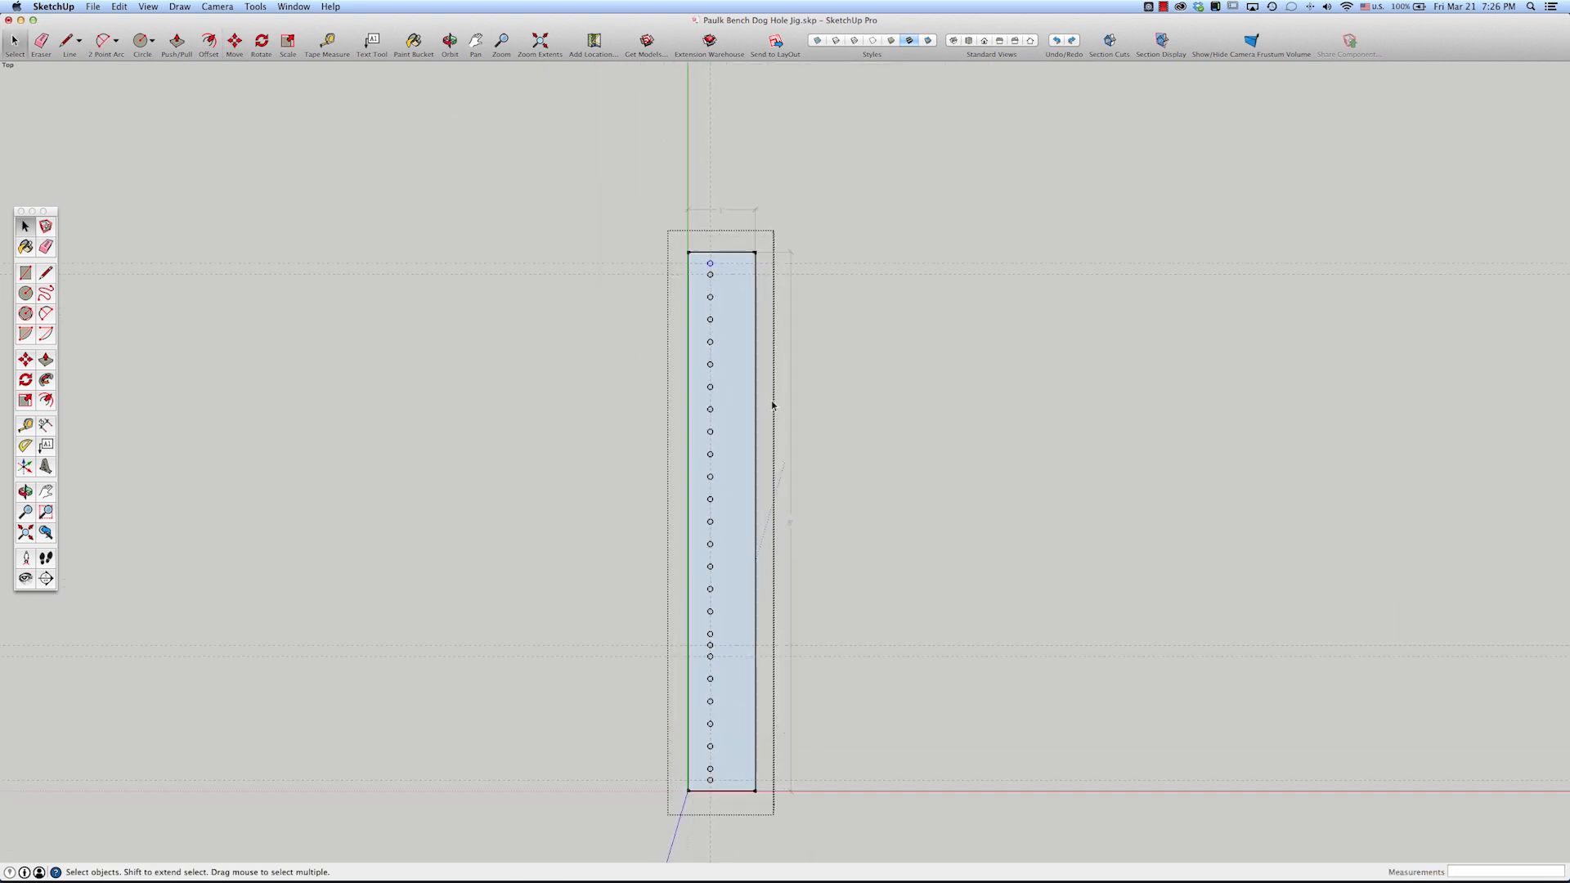
scroll(733, 268, up, 5)
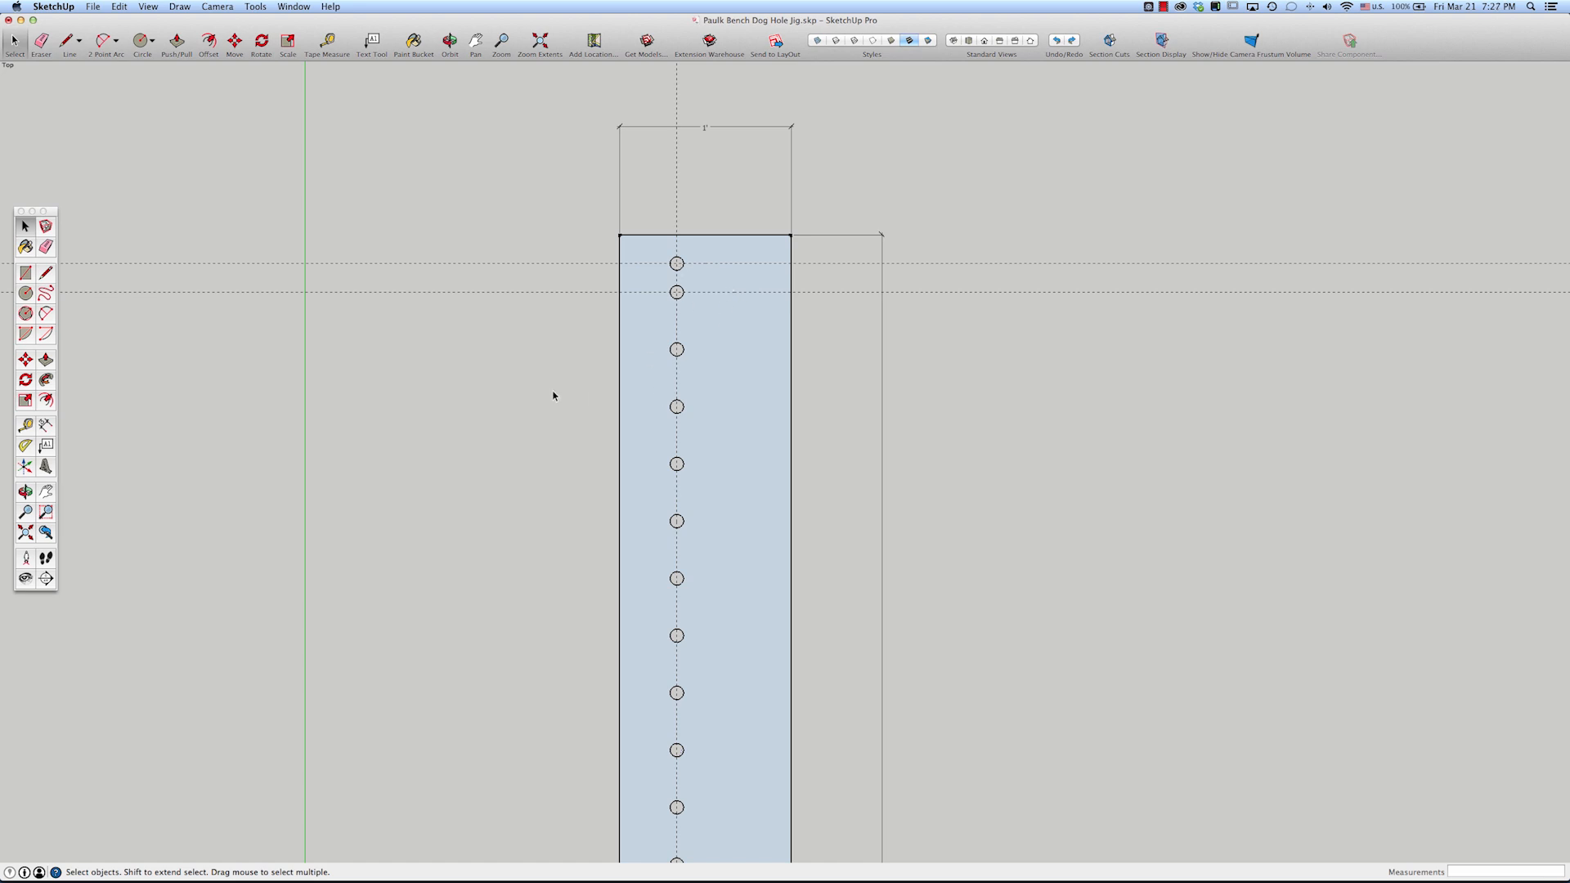
scroll(728, 306, down, 6)
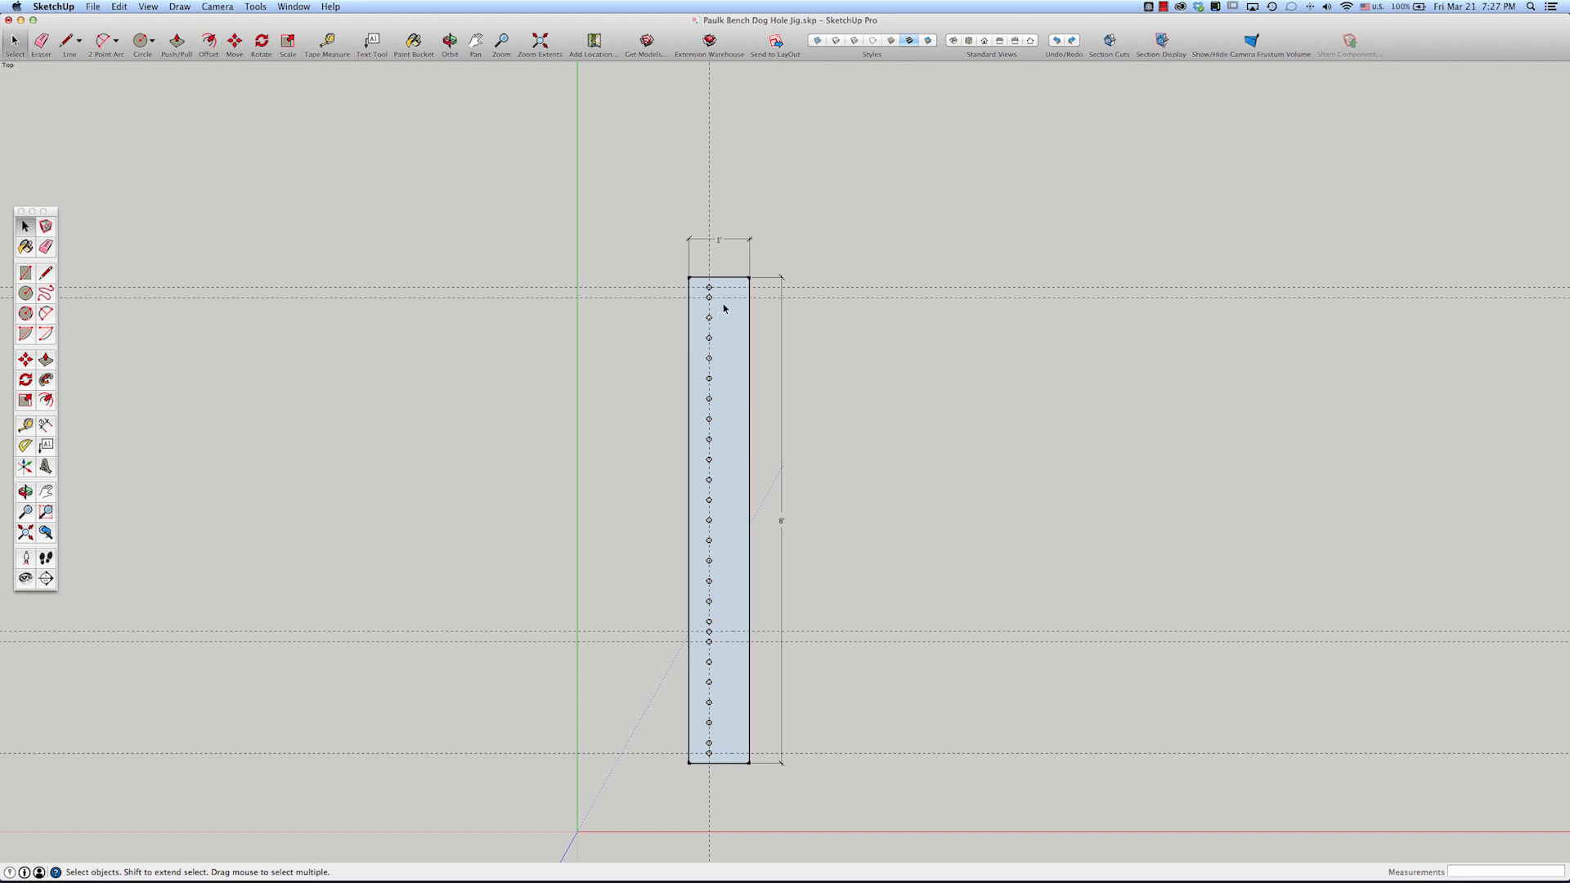
scroll(724, 308, up, 6)
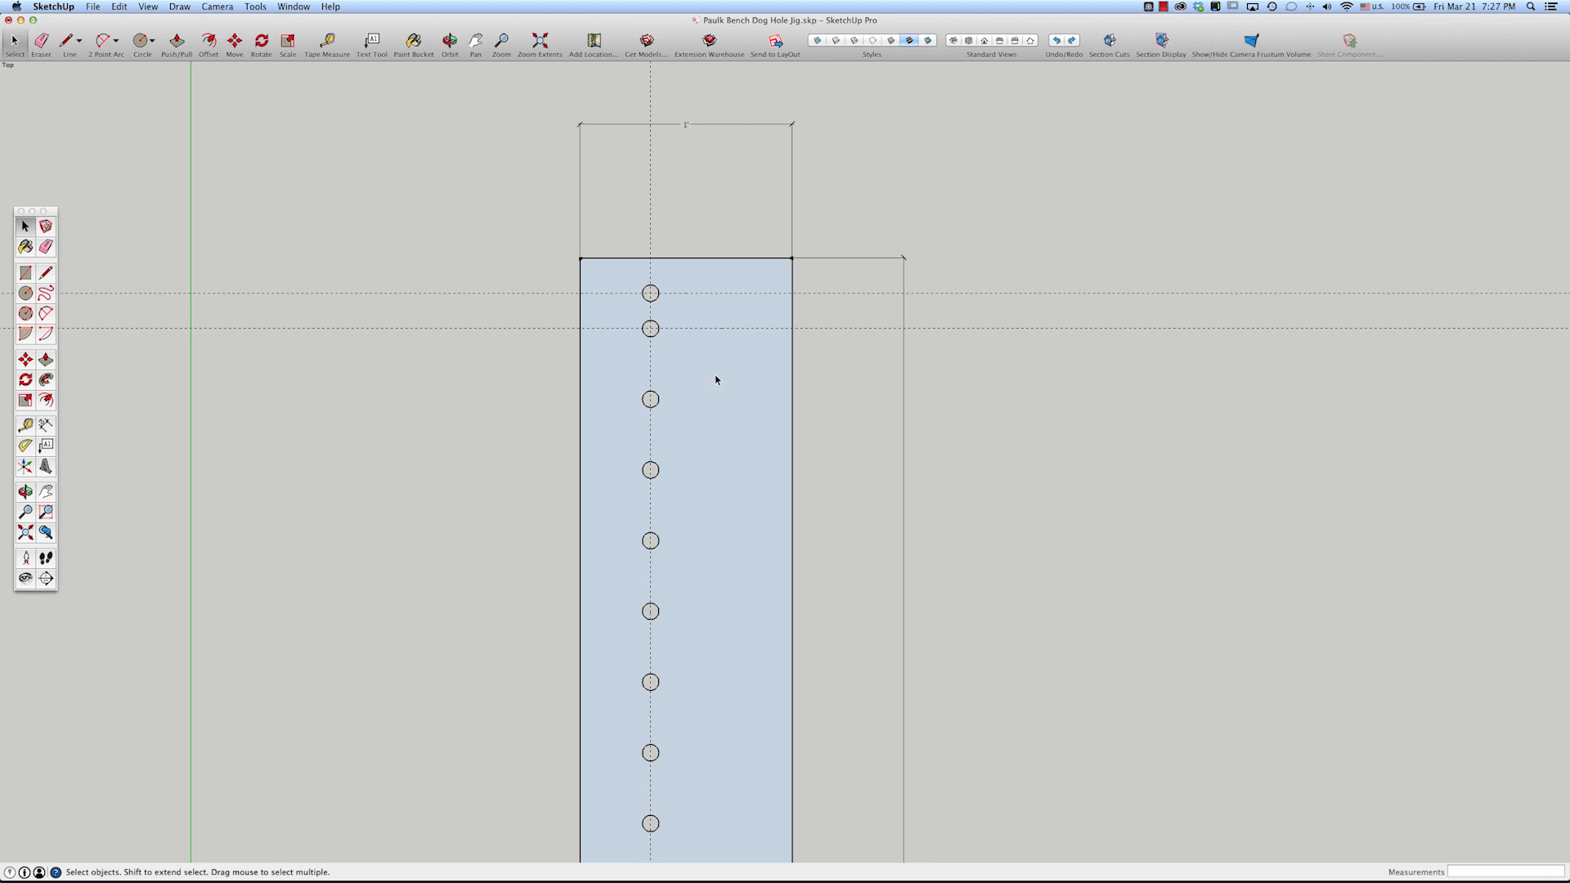
scroll(713, 350, down, 10)
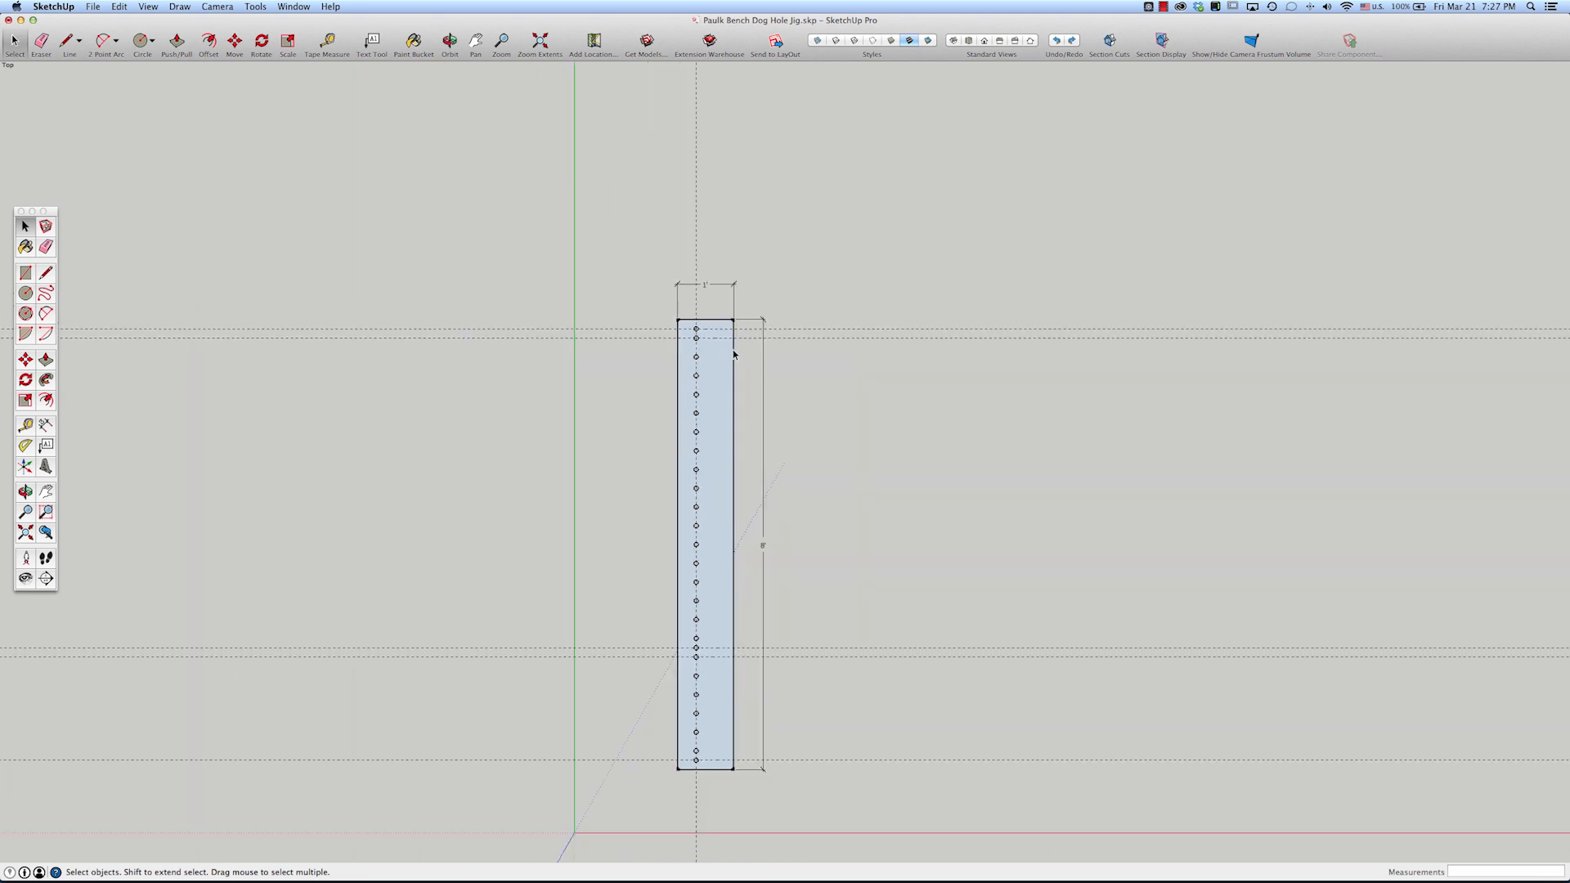
drag(814, 360, 812, 363)
key(Delete)
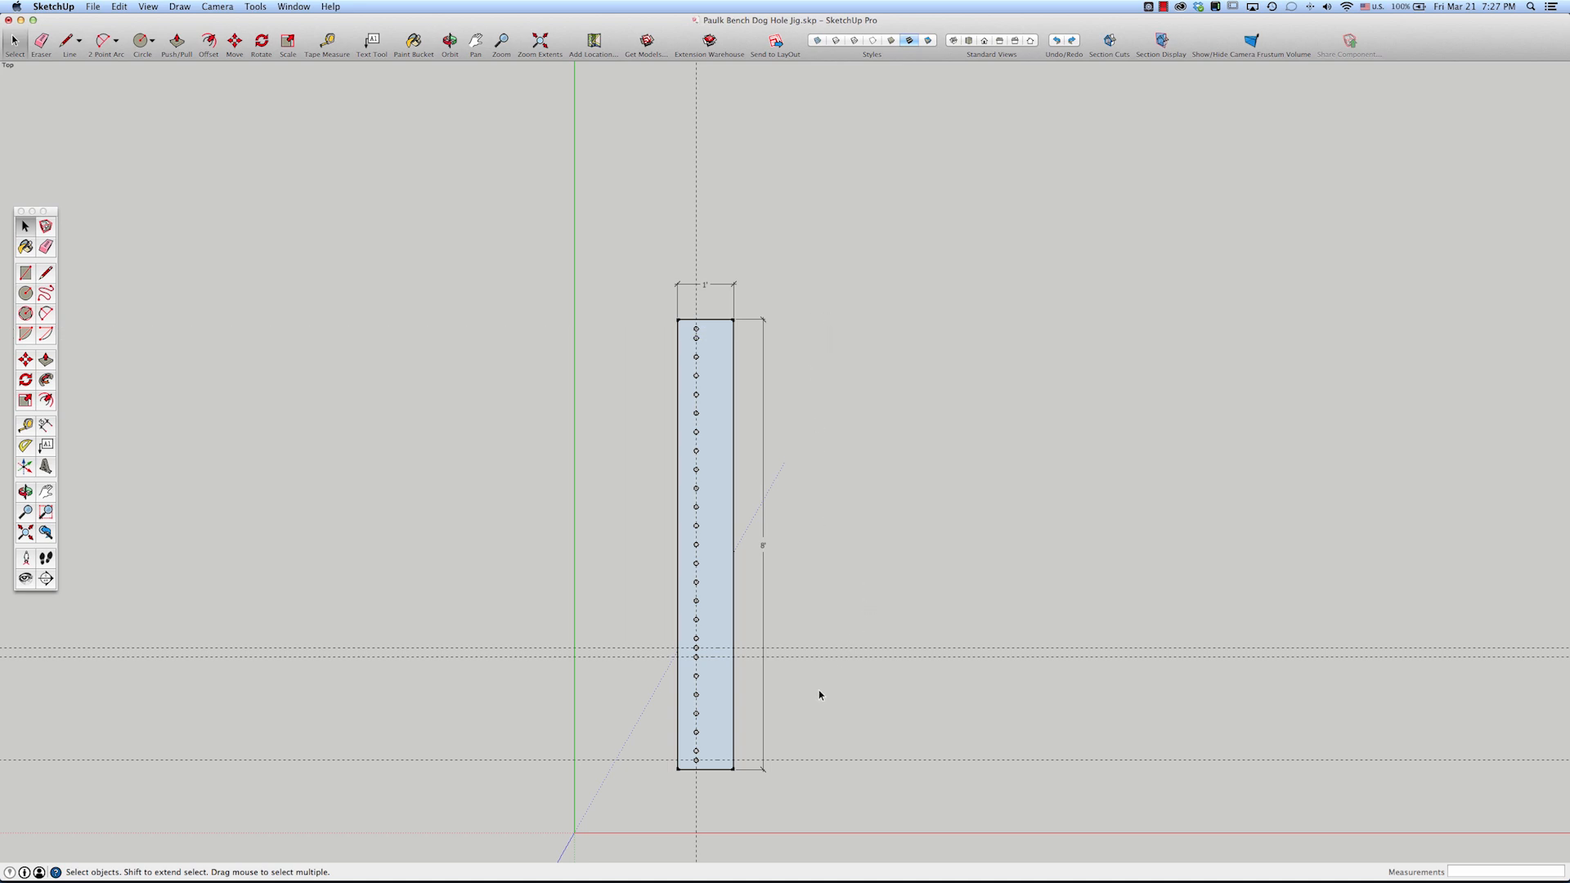
drag(847, 631, 849, 644)
drag(810, 625, 861, 680)
drag(817, 630, 864, 678)
key(Delete)
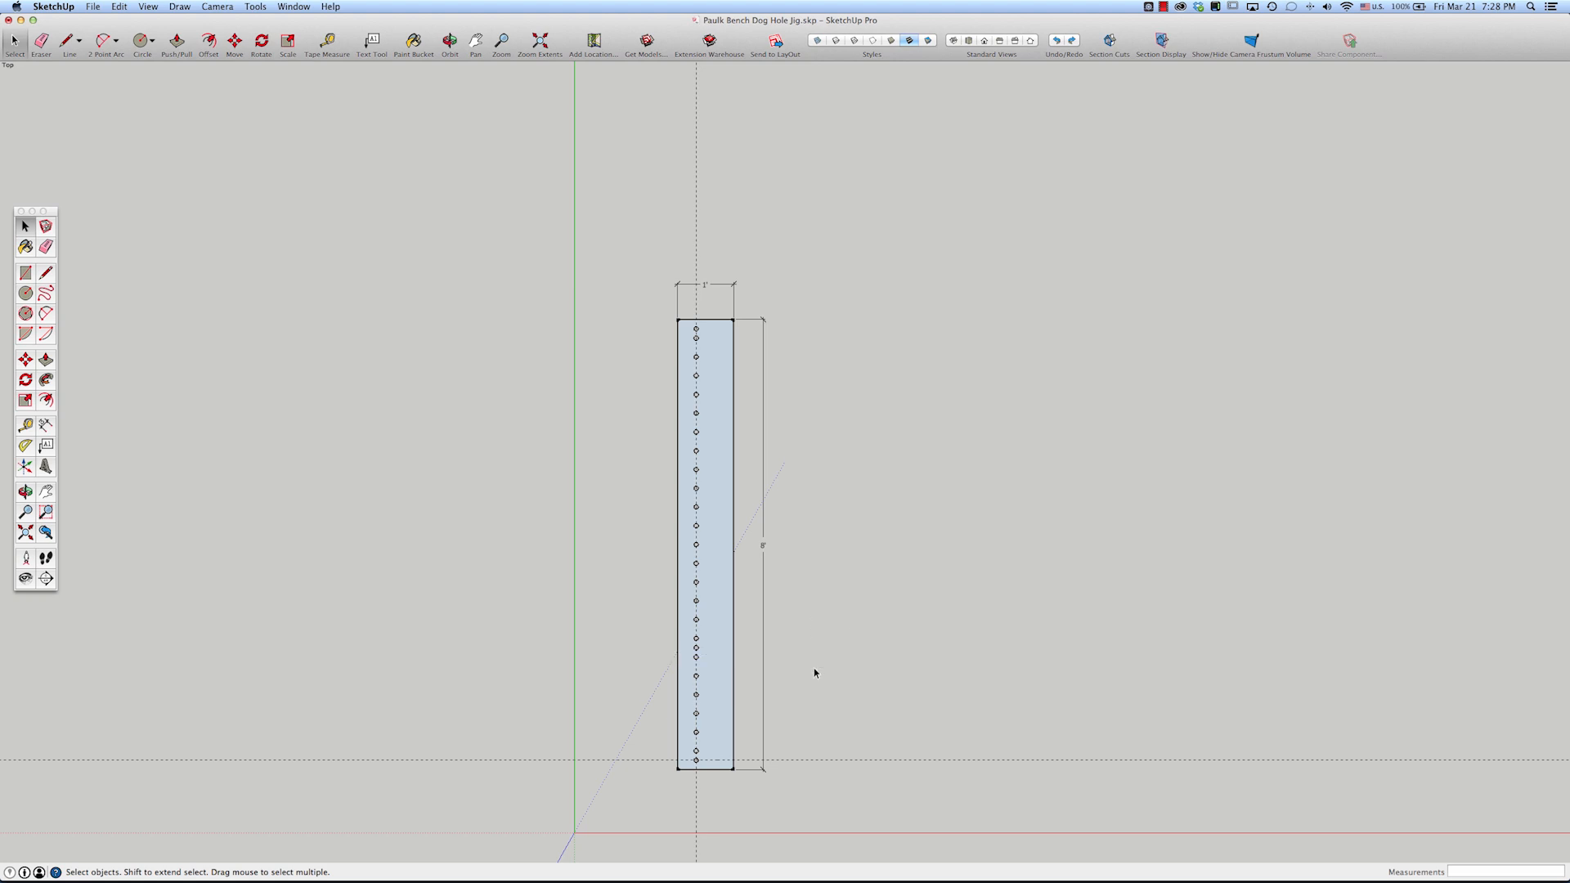
key(super+z)
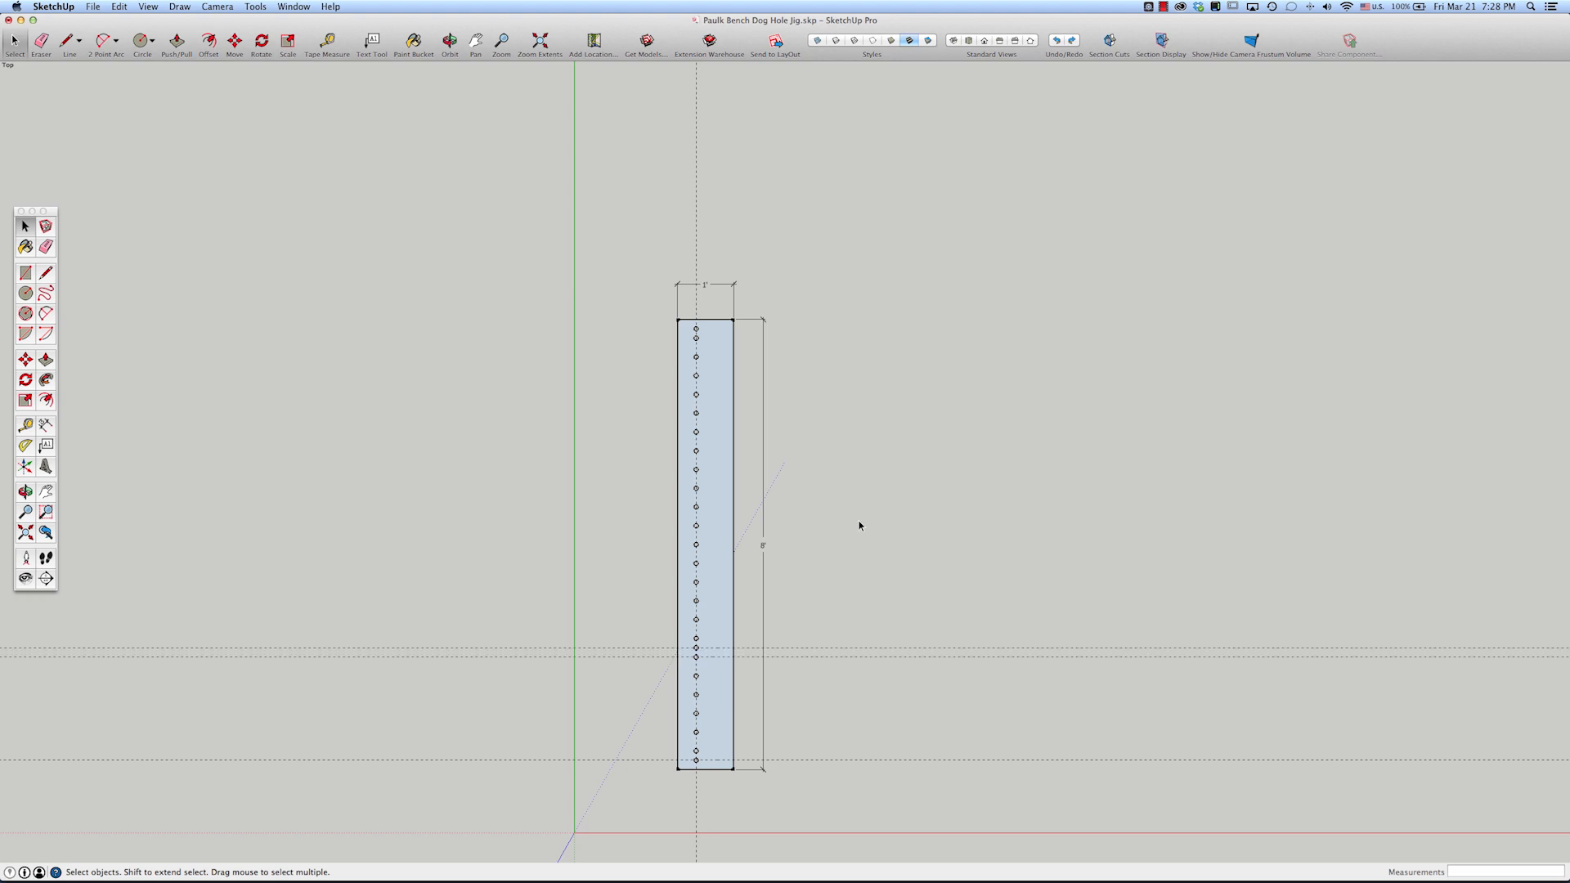
- Delete the crosswise guide near the board's lower end and the one 2" above the 6' guide
click(824, 760)
key(Delete)
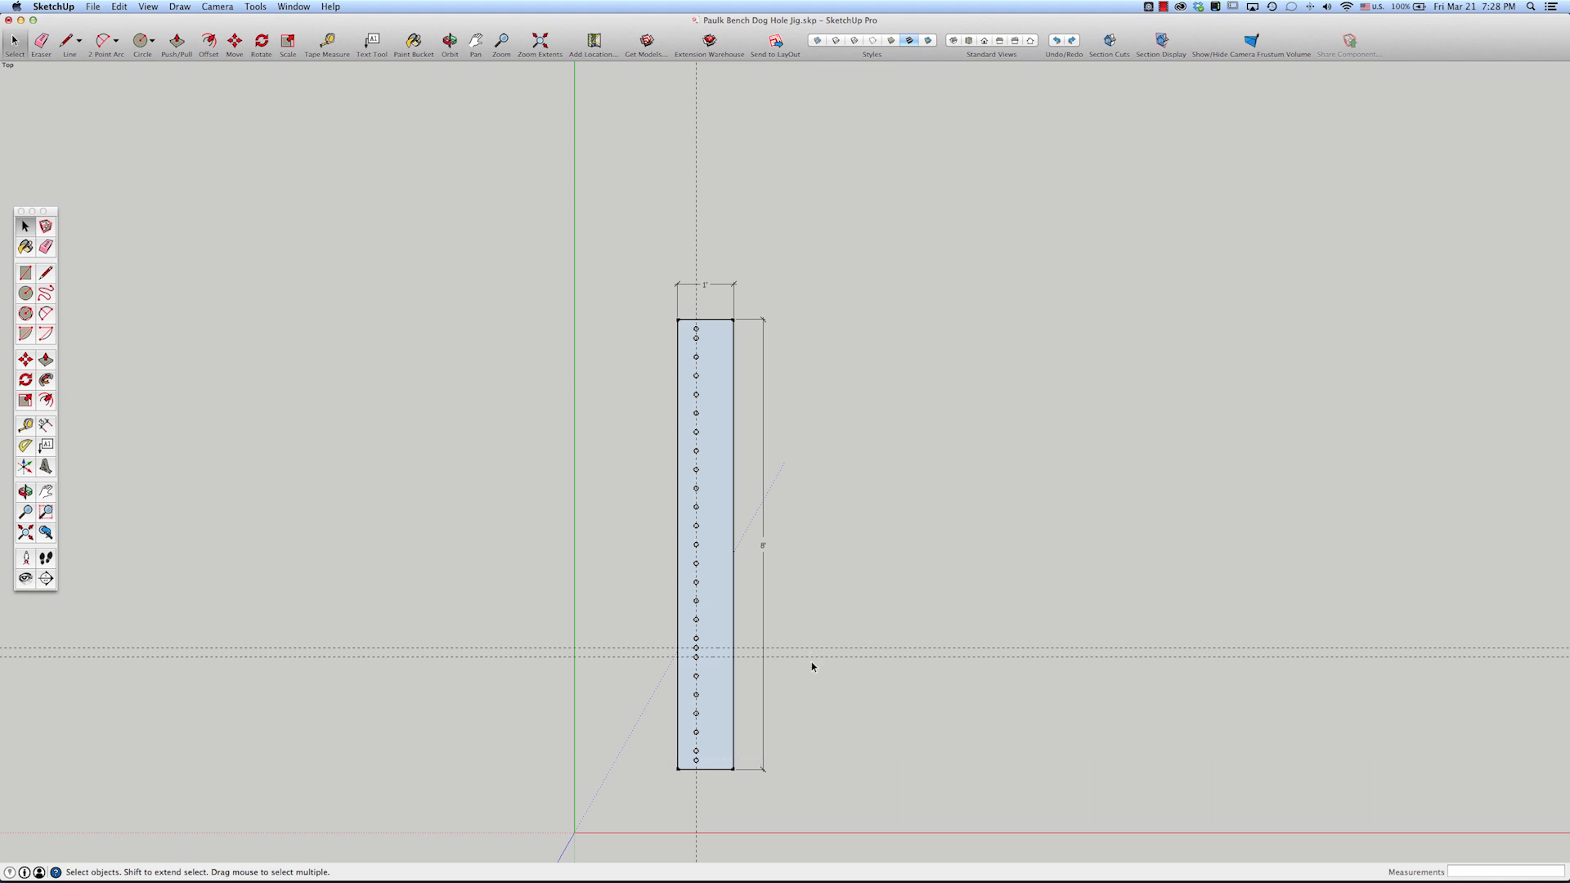
scroll(812, 659, up, 2)
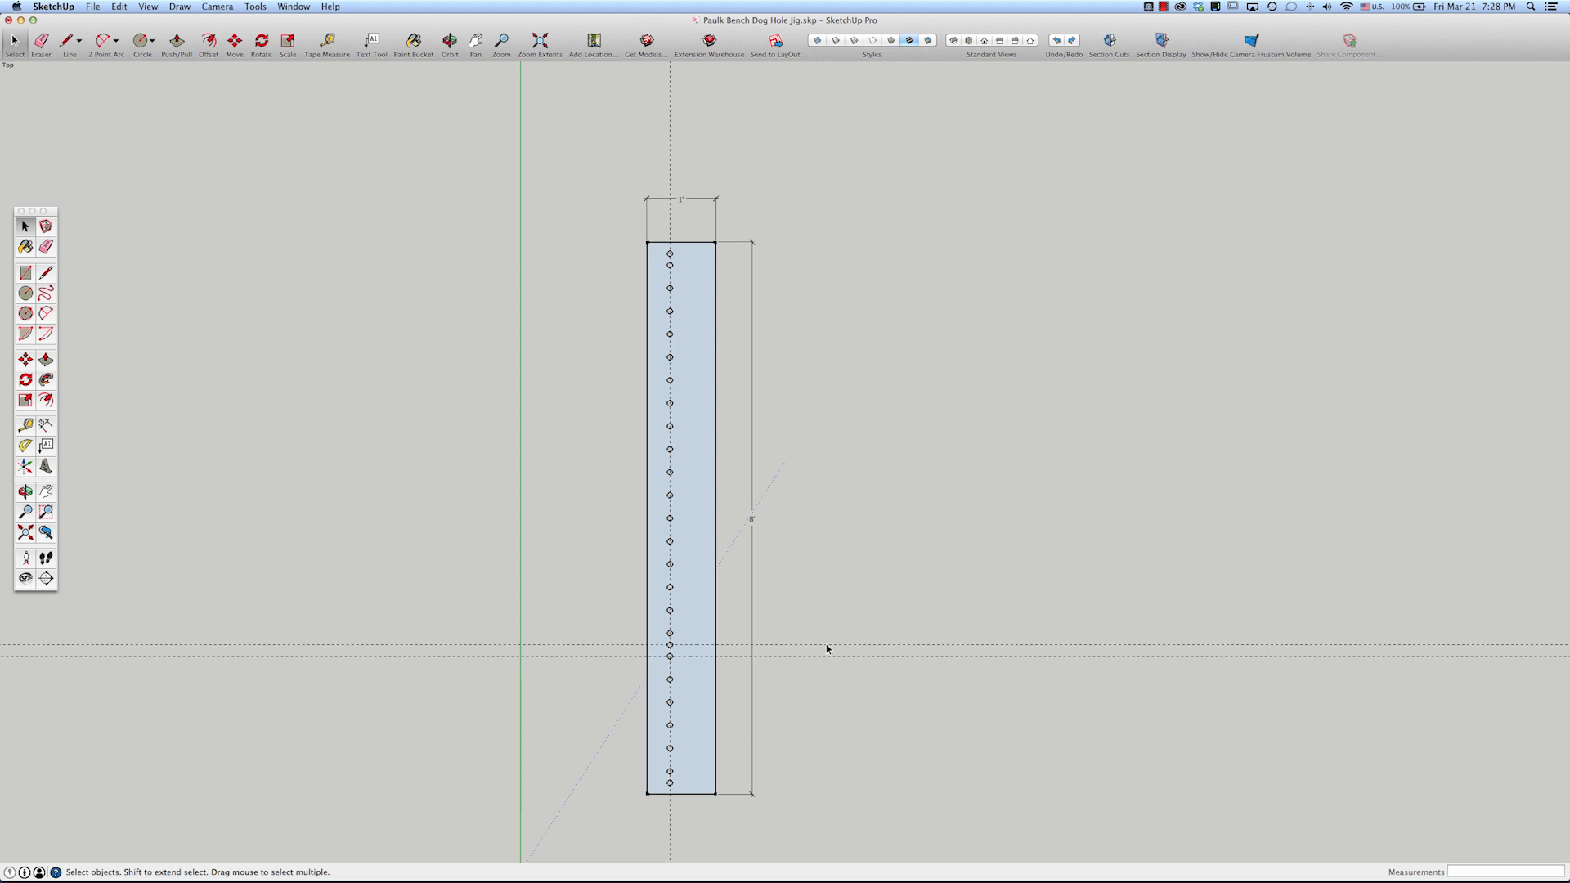
click(827, 645)
key(Delete)
- Place a lengthwise guide 4" in from the board's long edge farther from the holes
scroll(694, 265, up, 3)
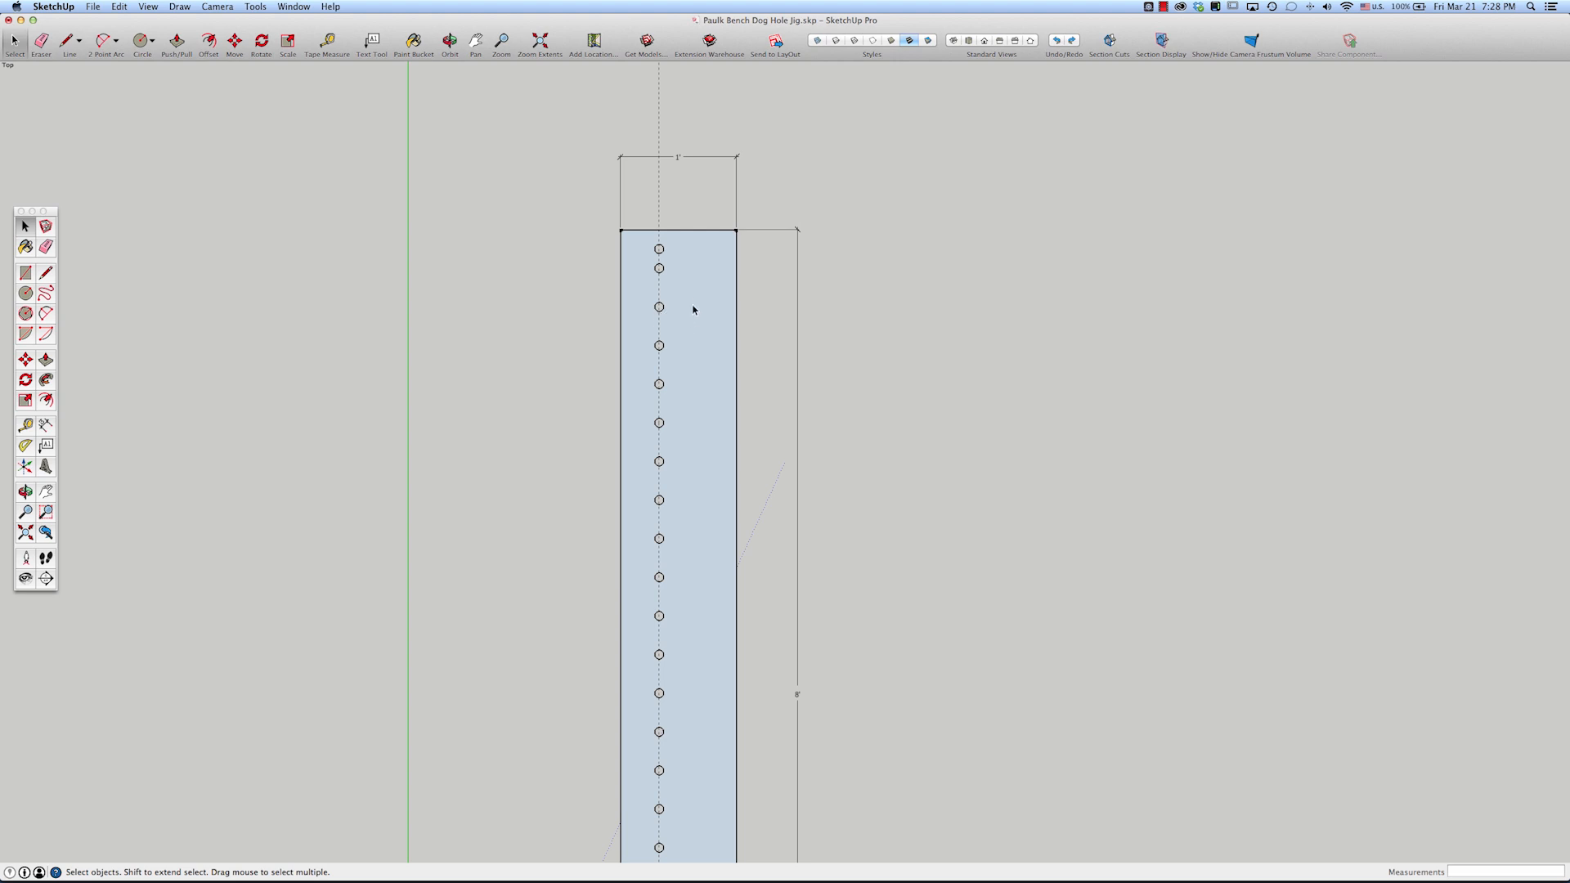
key(t)
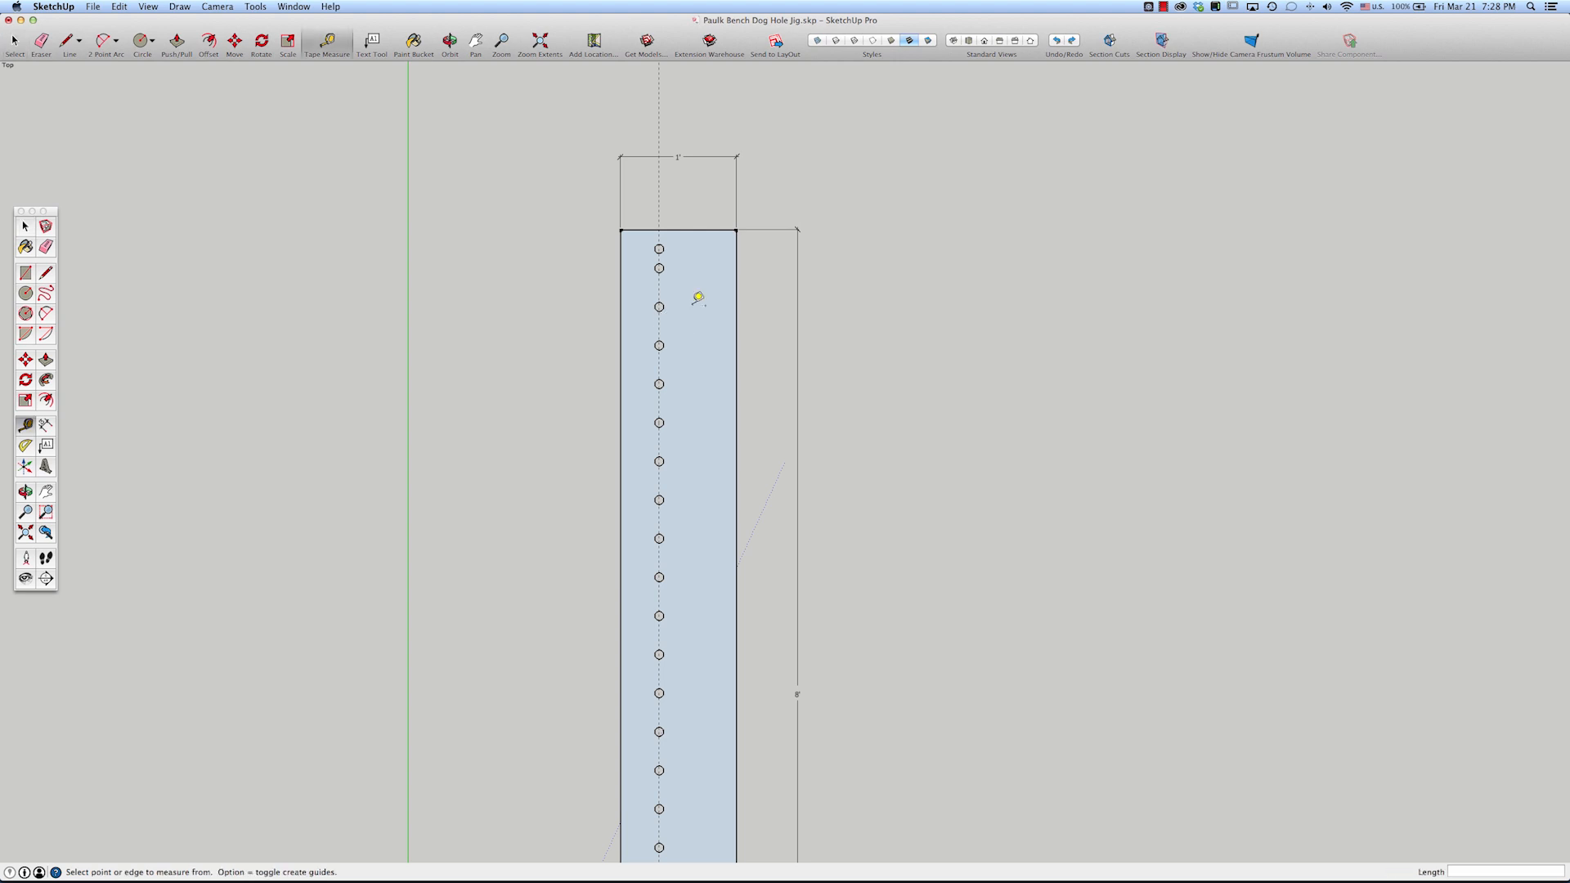
click(736, 303)
text(4 7/16")
key(Return)
- Place another lengthwise guide 6" in from the same long edge, along the board's centre
click(736, 299)
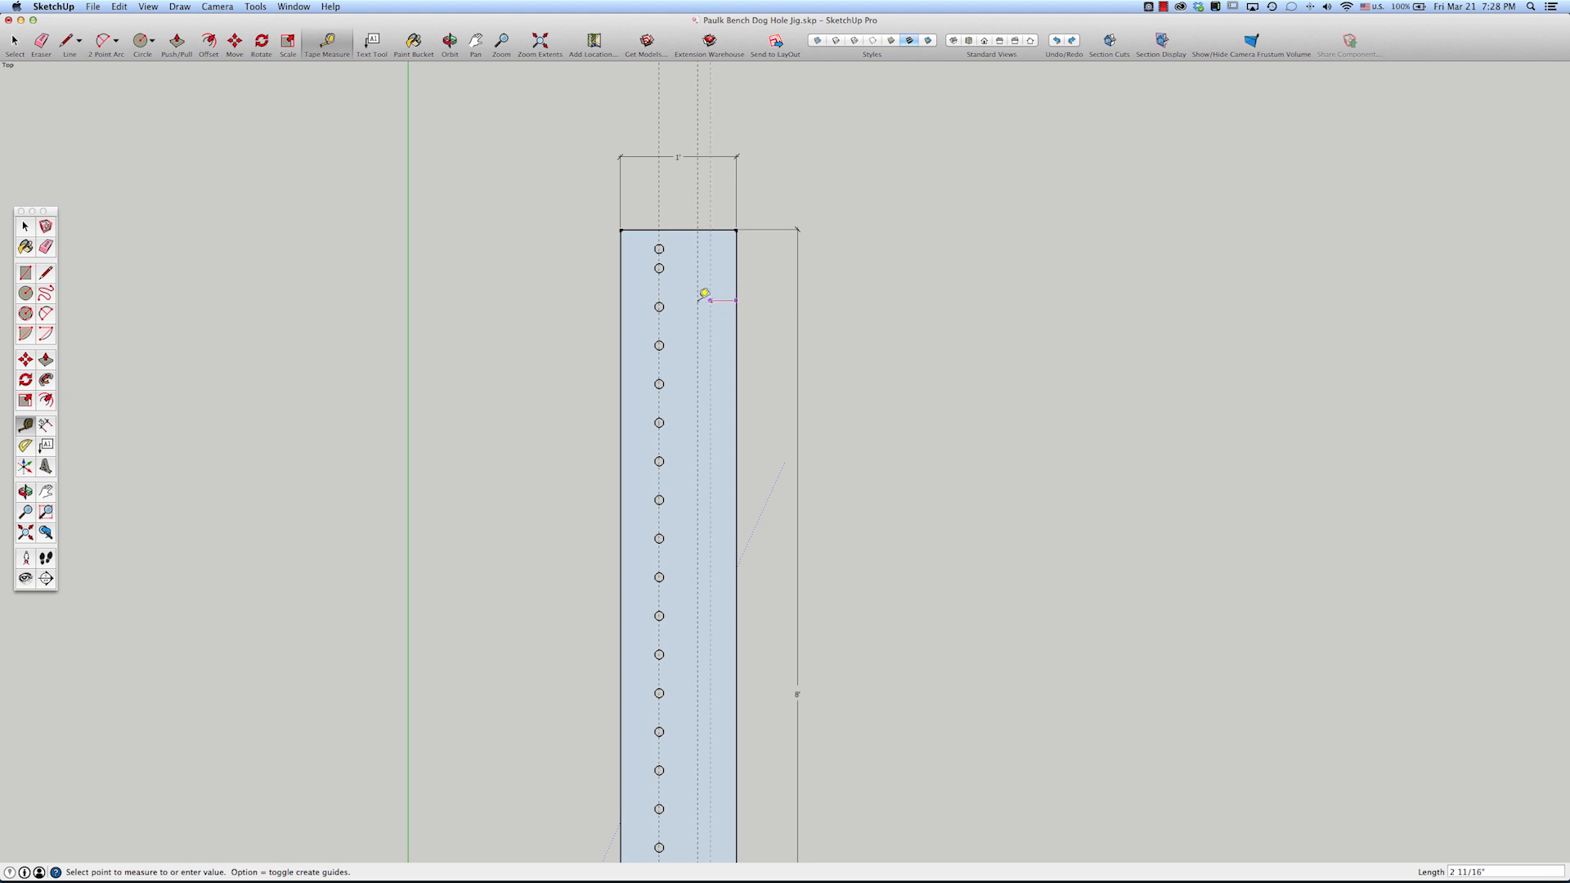
click(690, 293)
text(6)
key(Return)
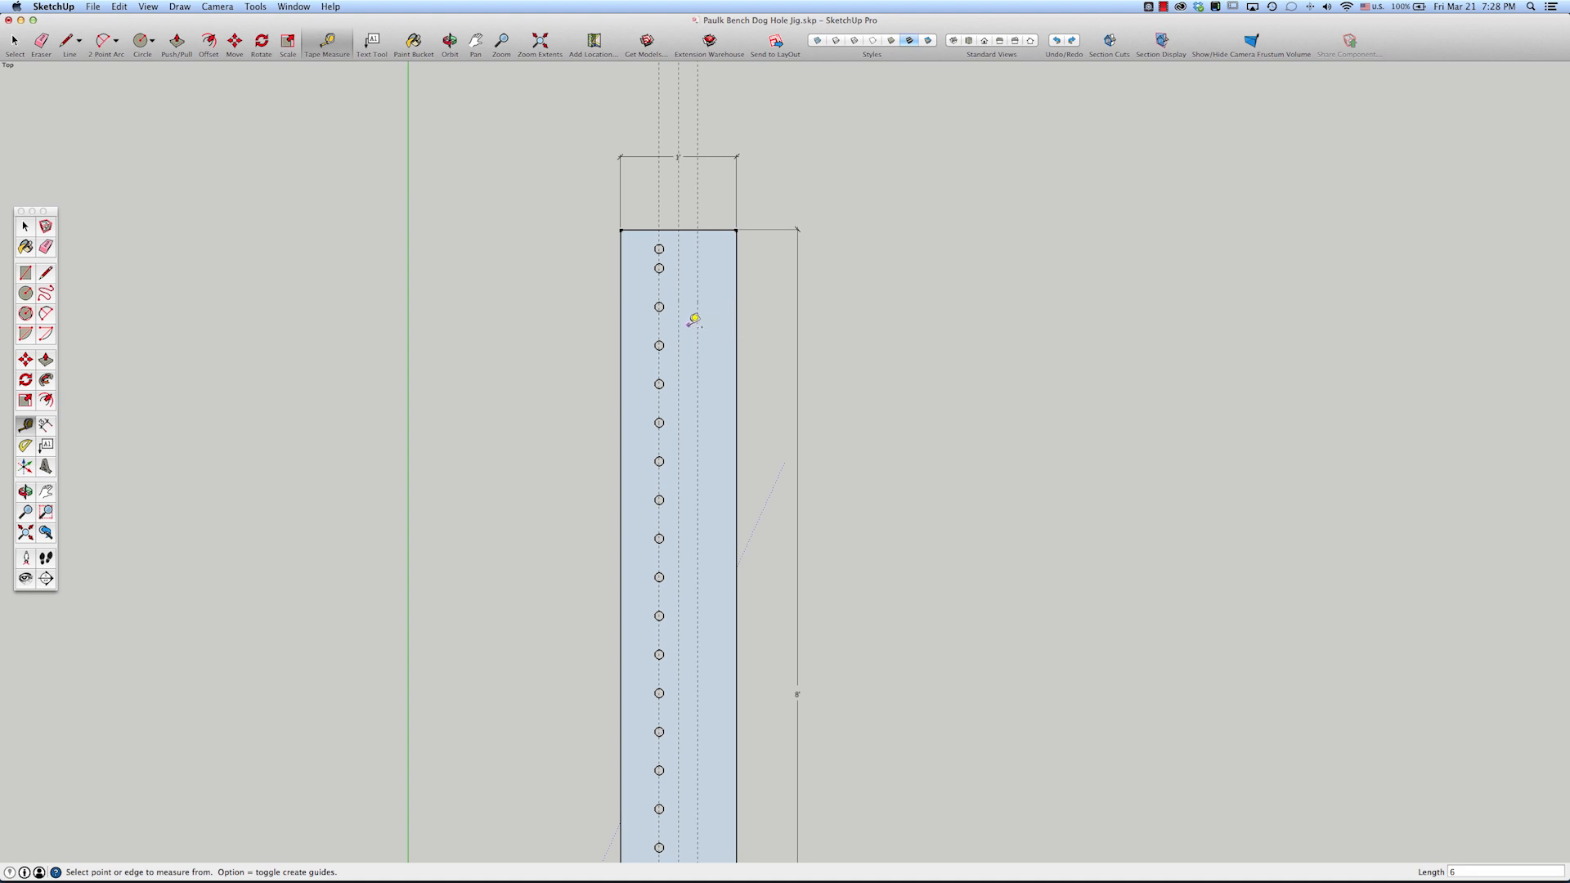
- Place a crosswise guide 8" down from the board's upper short edge, through the centre of the third hole
scroll(691, 297, up, 2)
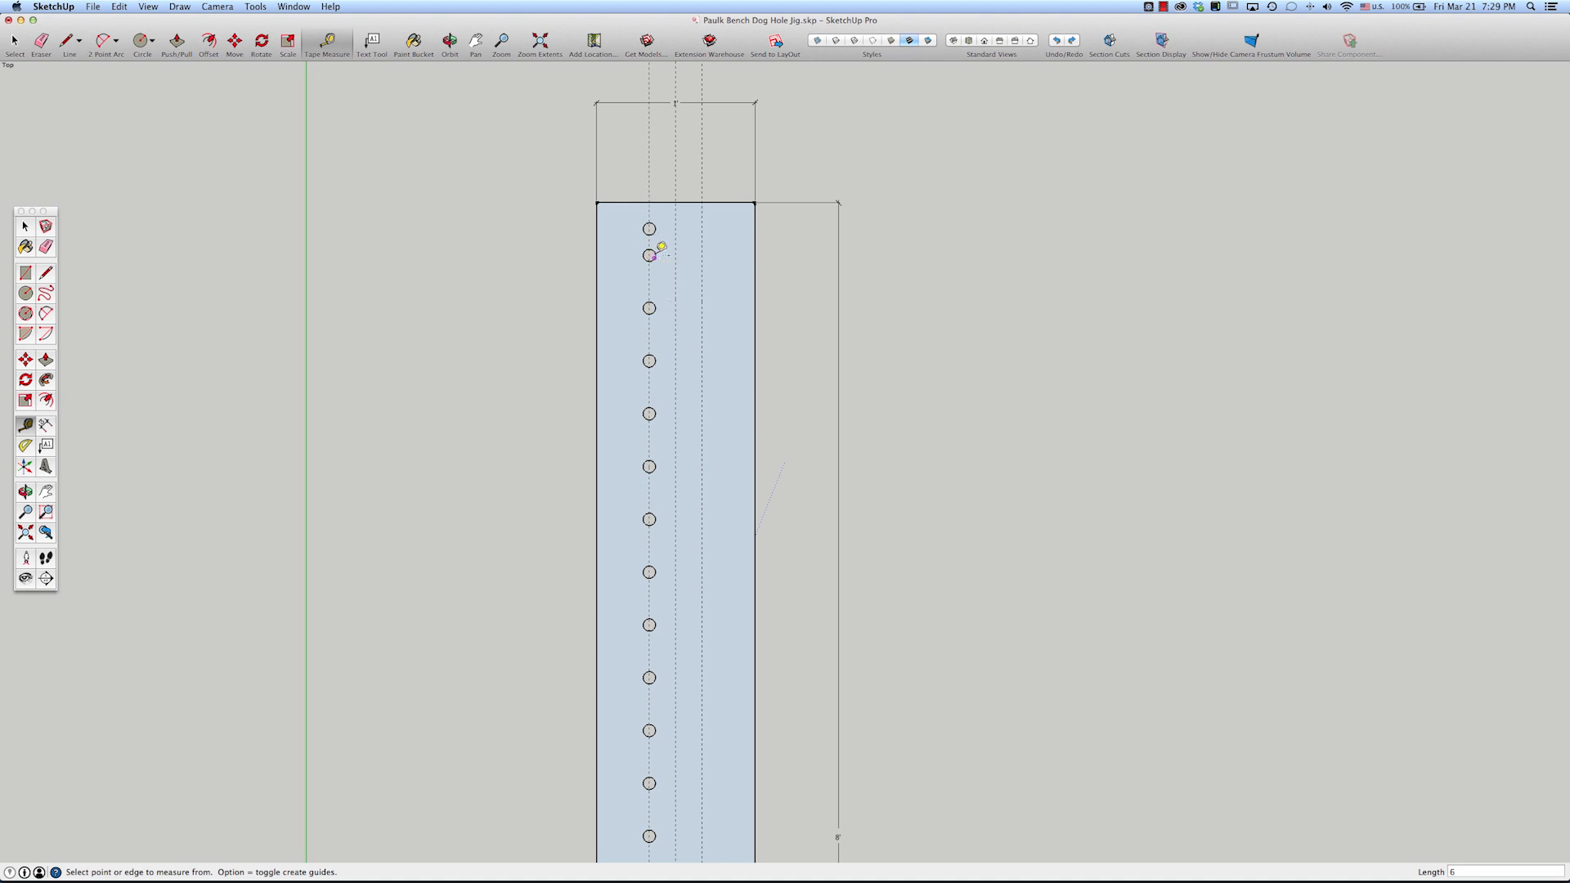
click(694, 202)
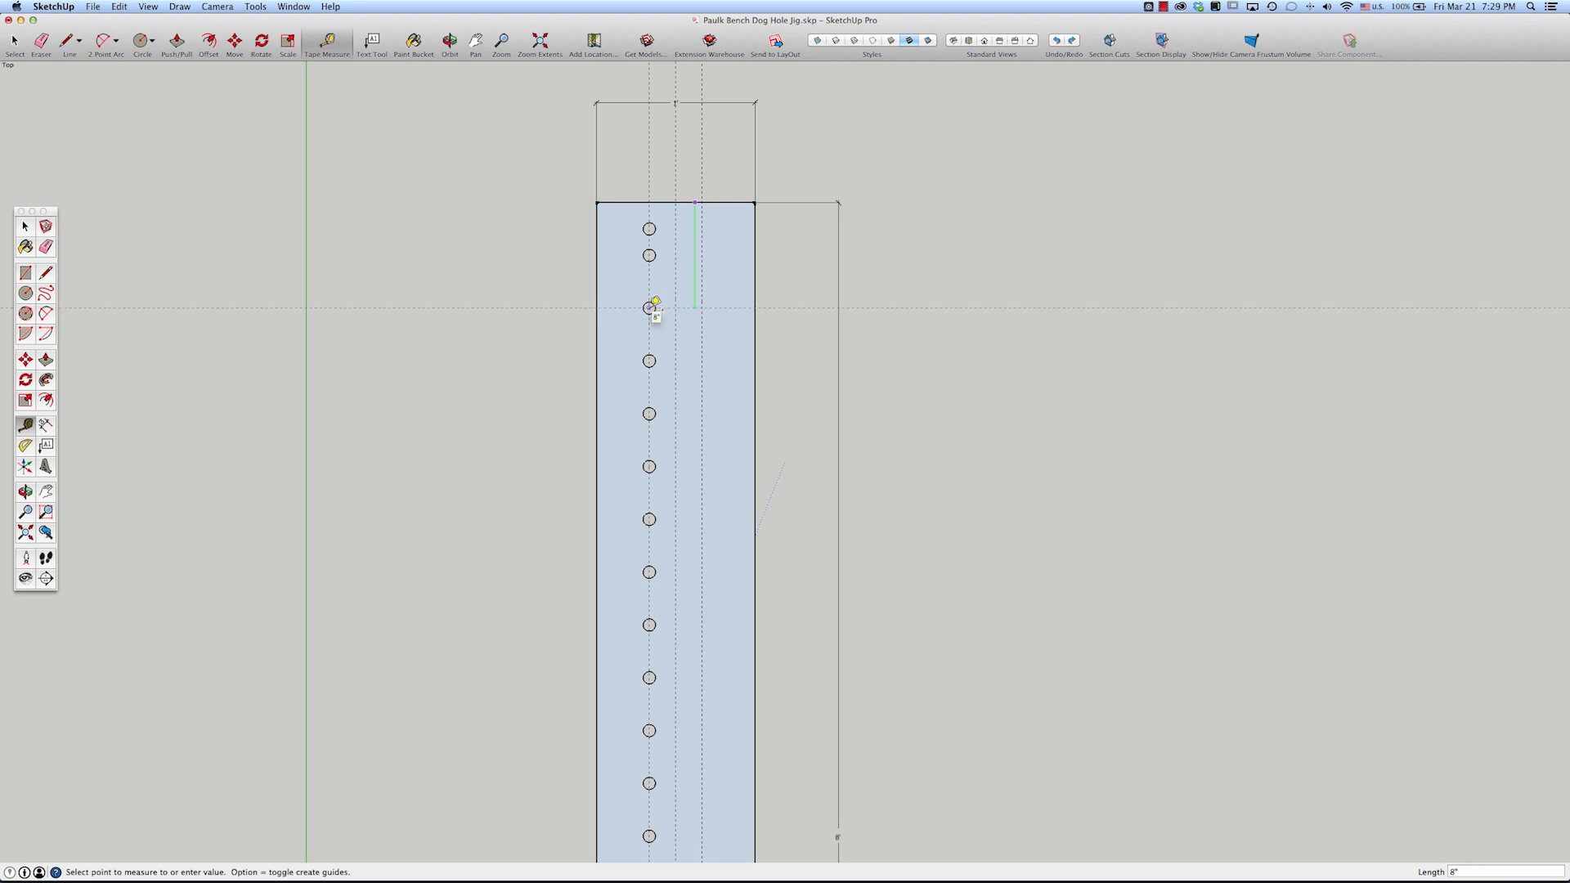
scroll(655, 308, up, 5)
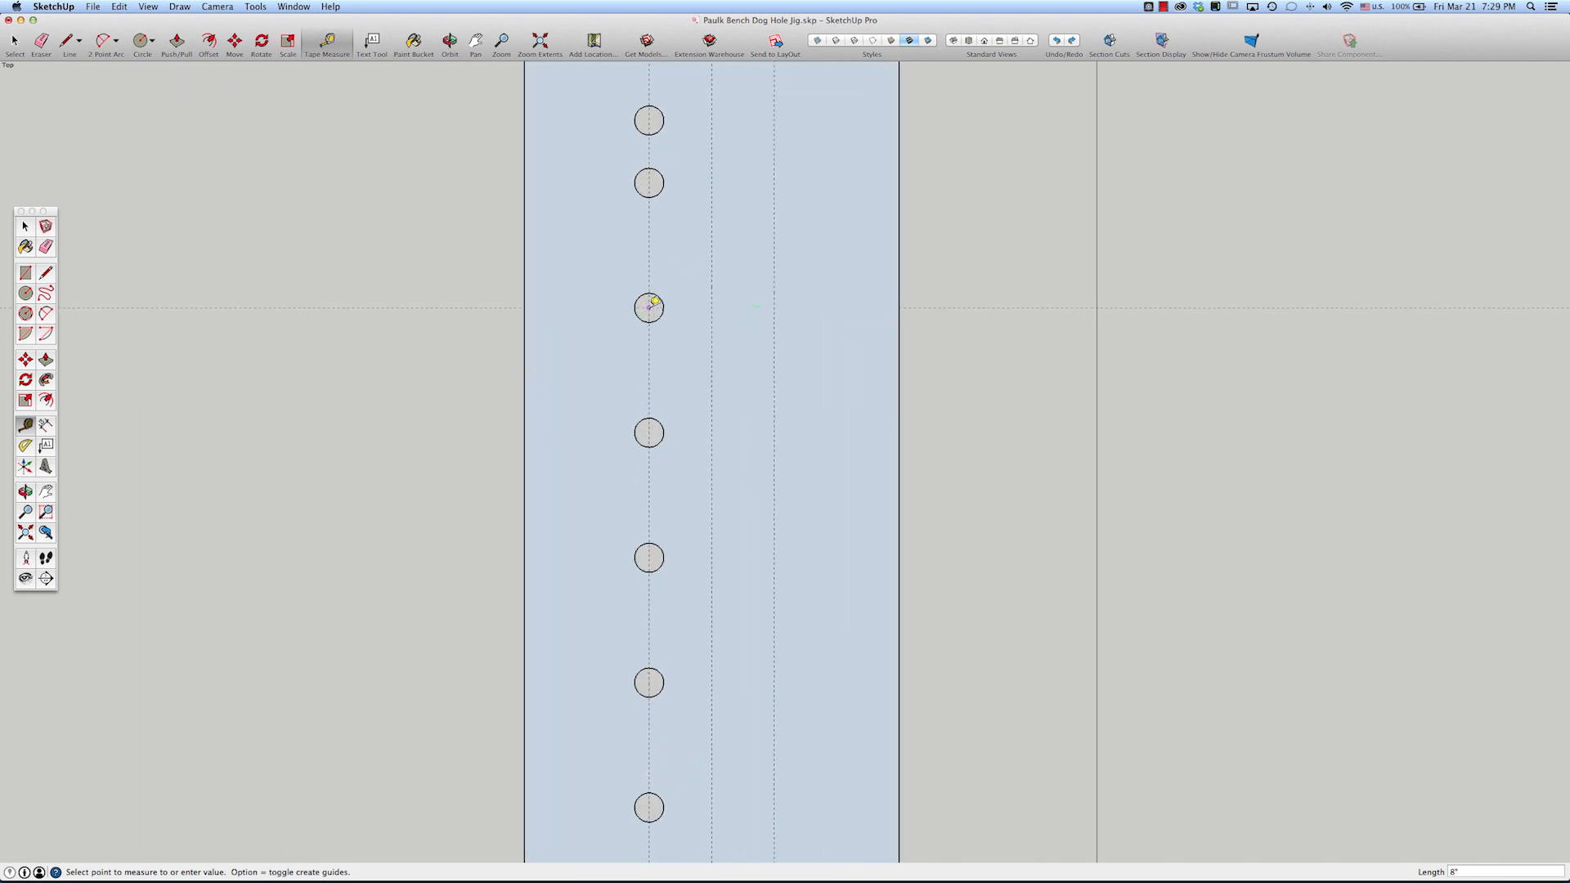
click(651, 309)
scroll(669, 278, down, 4)
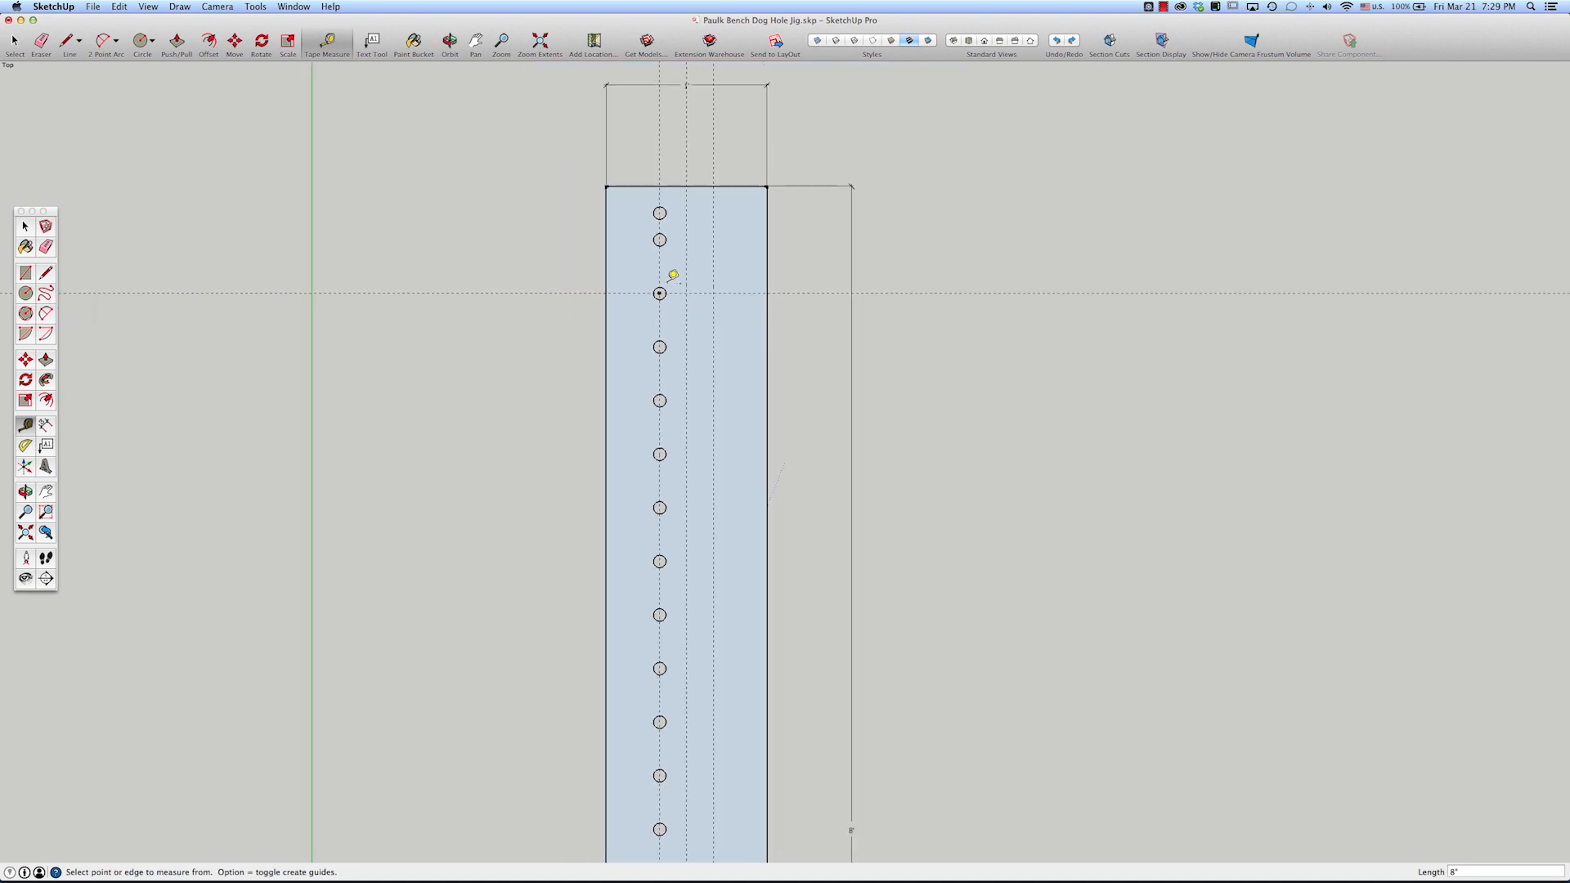
- Place a crosswise guide 8" up from the board's lower short edge, through the centre of the hole there
scroll(672, 275, down, 5)
scroll(668, 632, up, 5)
click(730, 618)
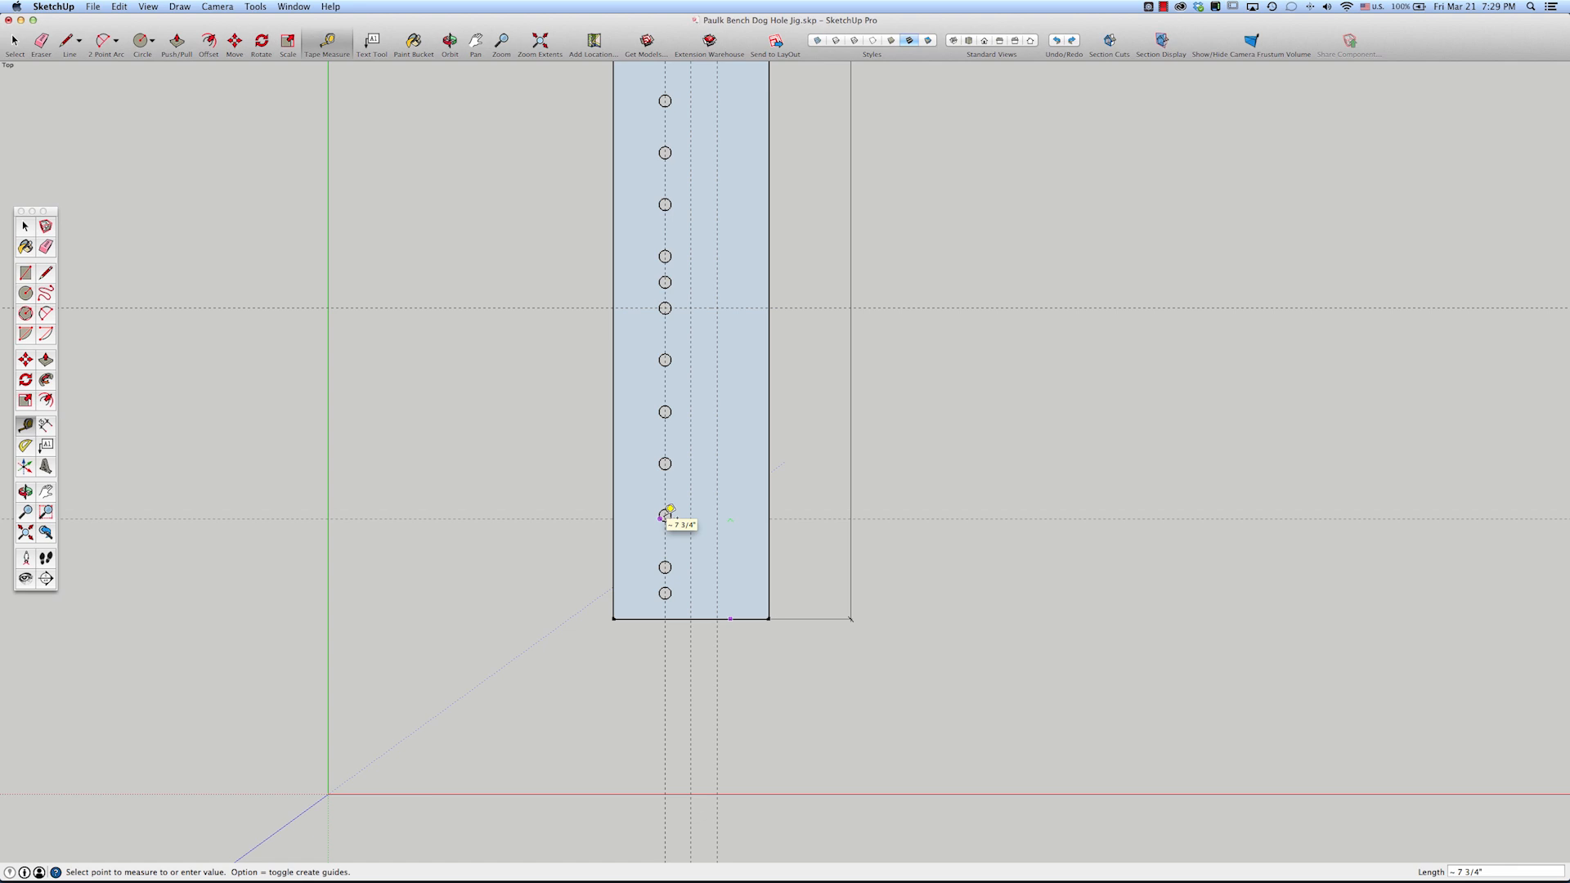
scroll(664, 515, up, 4)
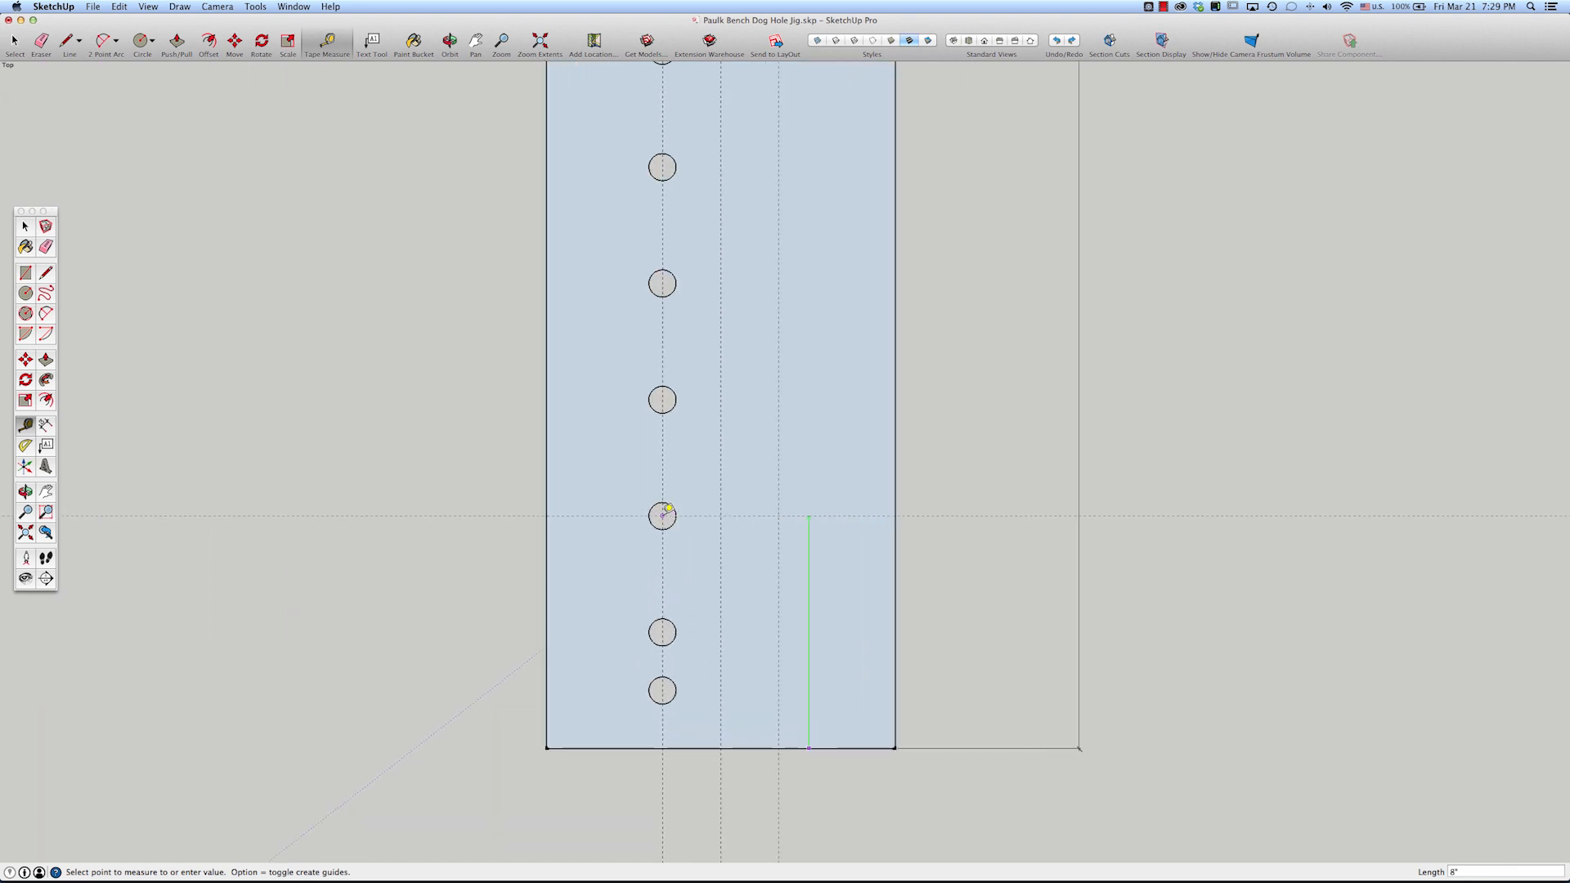
click(664, 515)
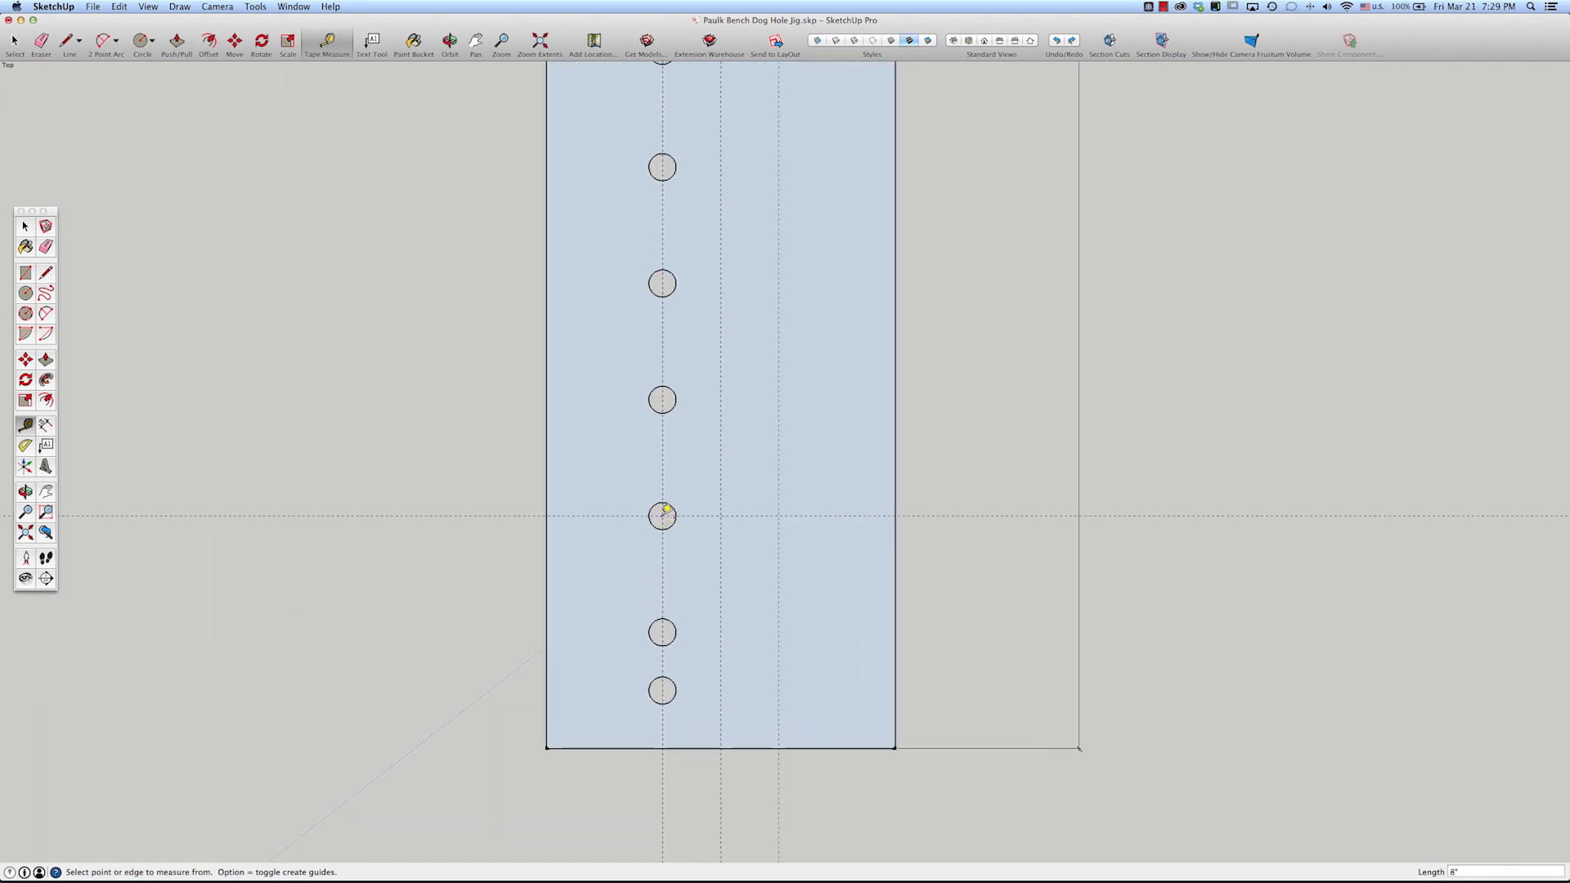
scroll(667, 514, down, 8)
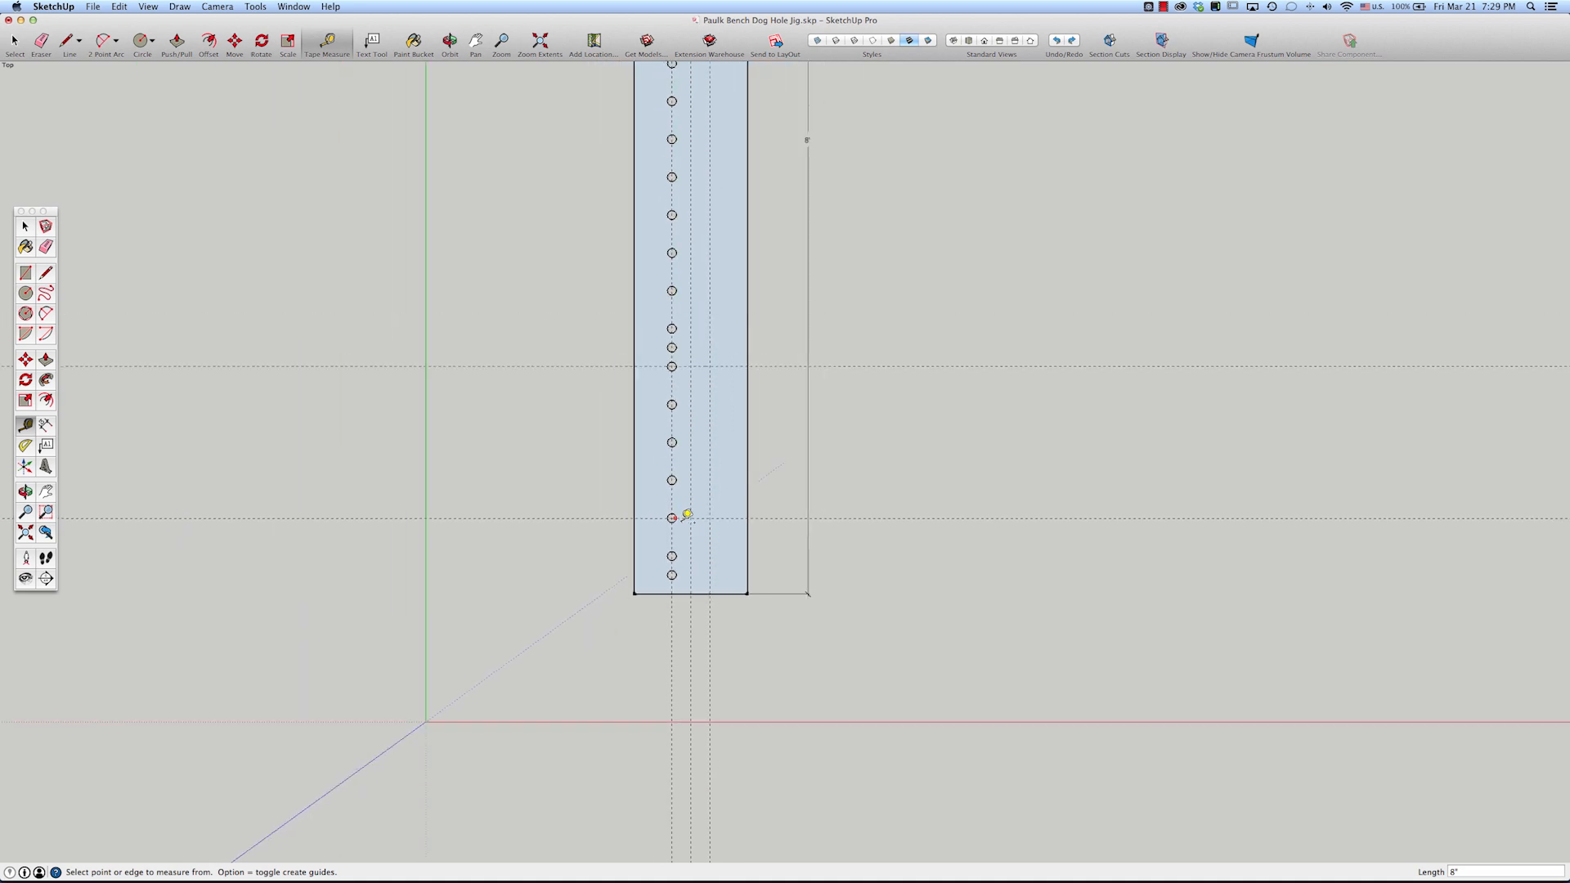
- Place a crosswise guide 8" above the 6' guide, through the centre of the hole there
scroll(691, 520, down, 3)
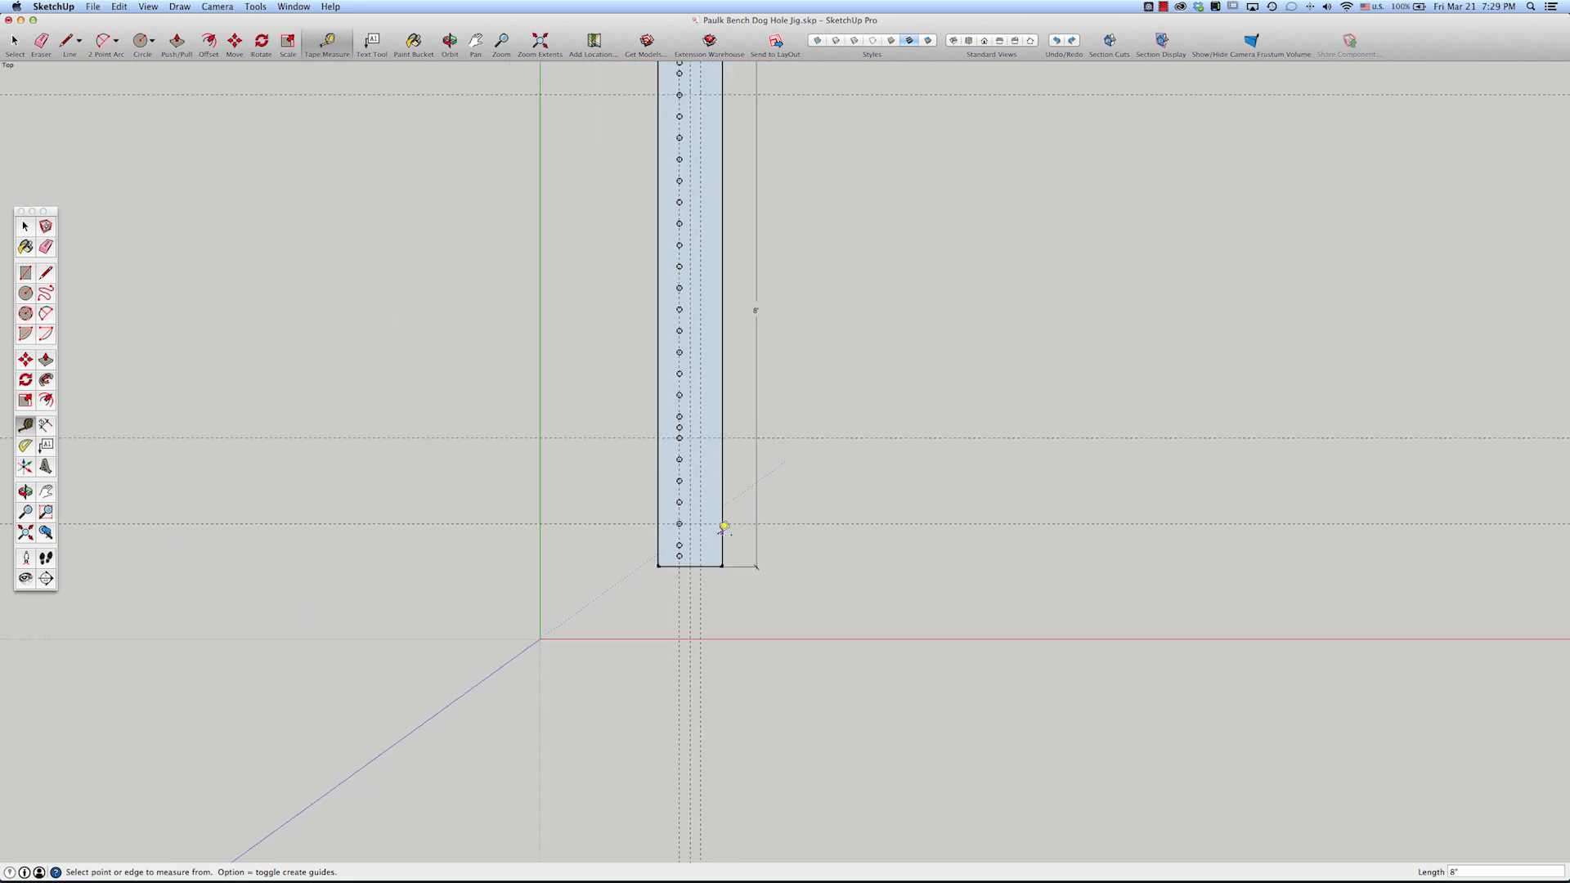
scroll(736, 404, up, 2)
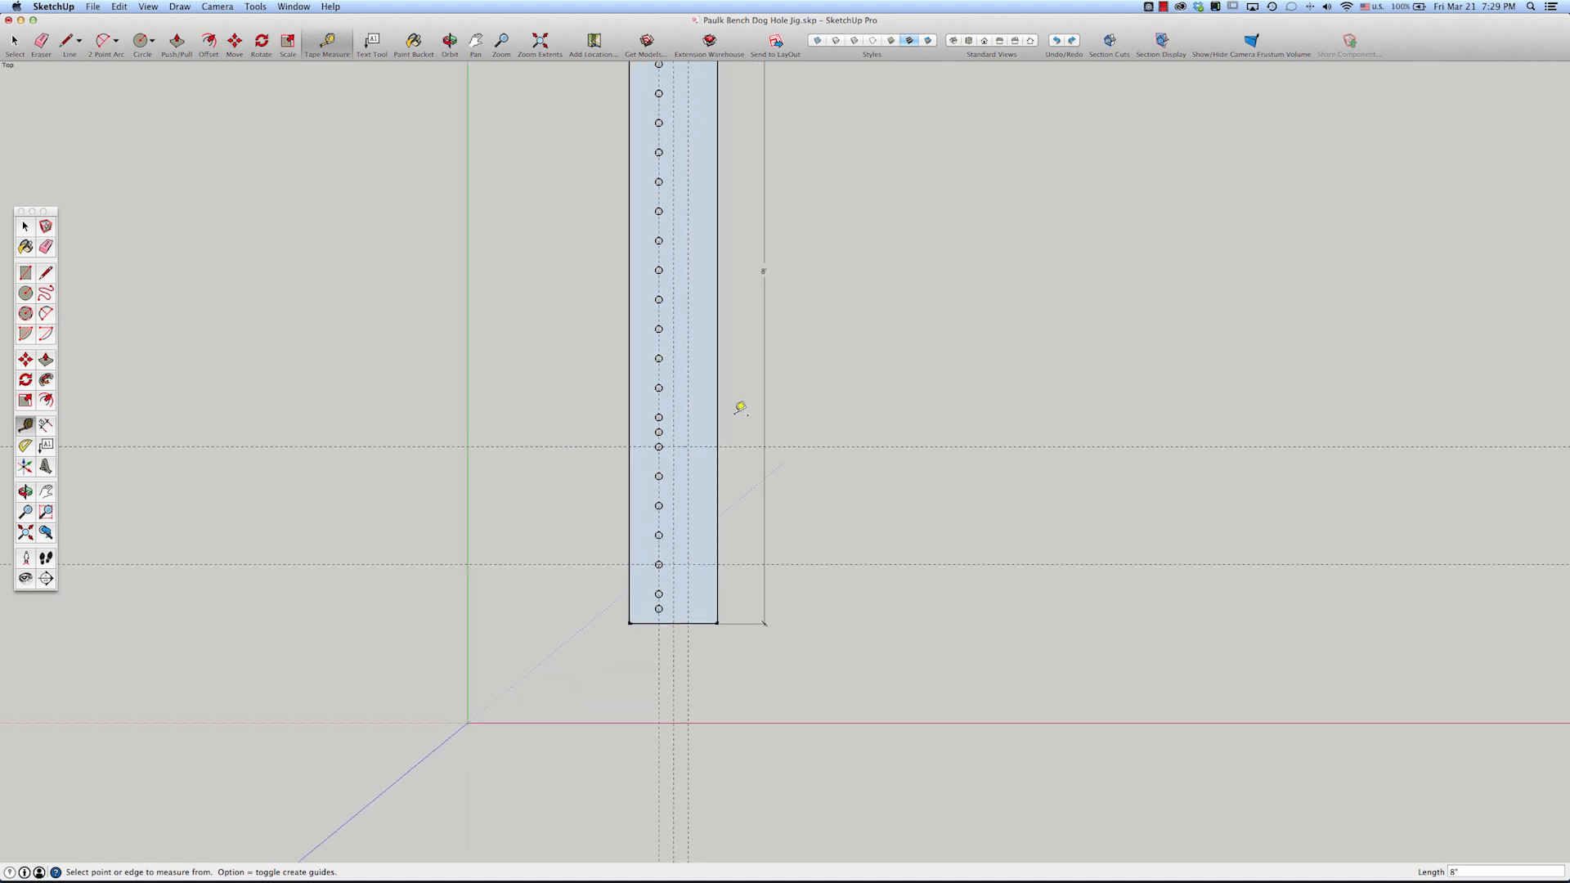
click(697, 449)
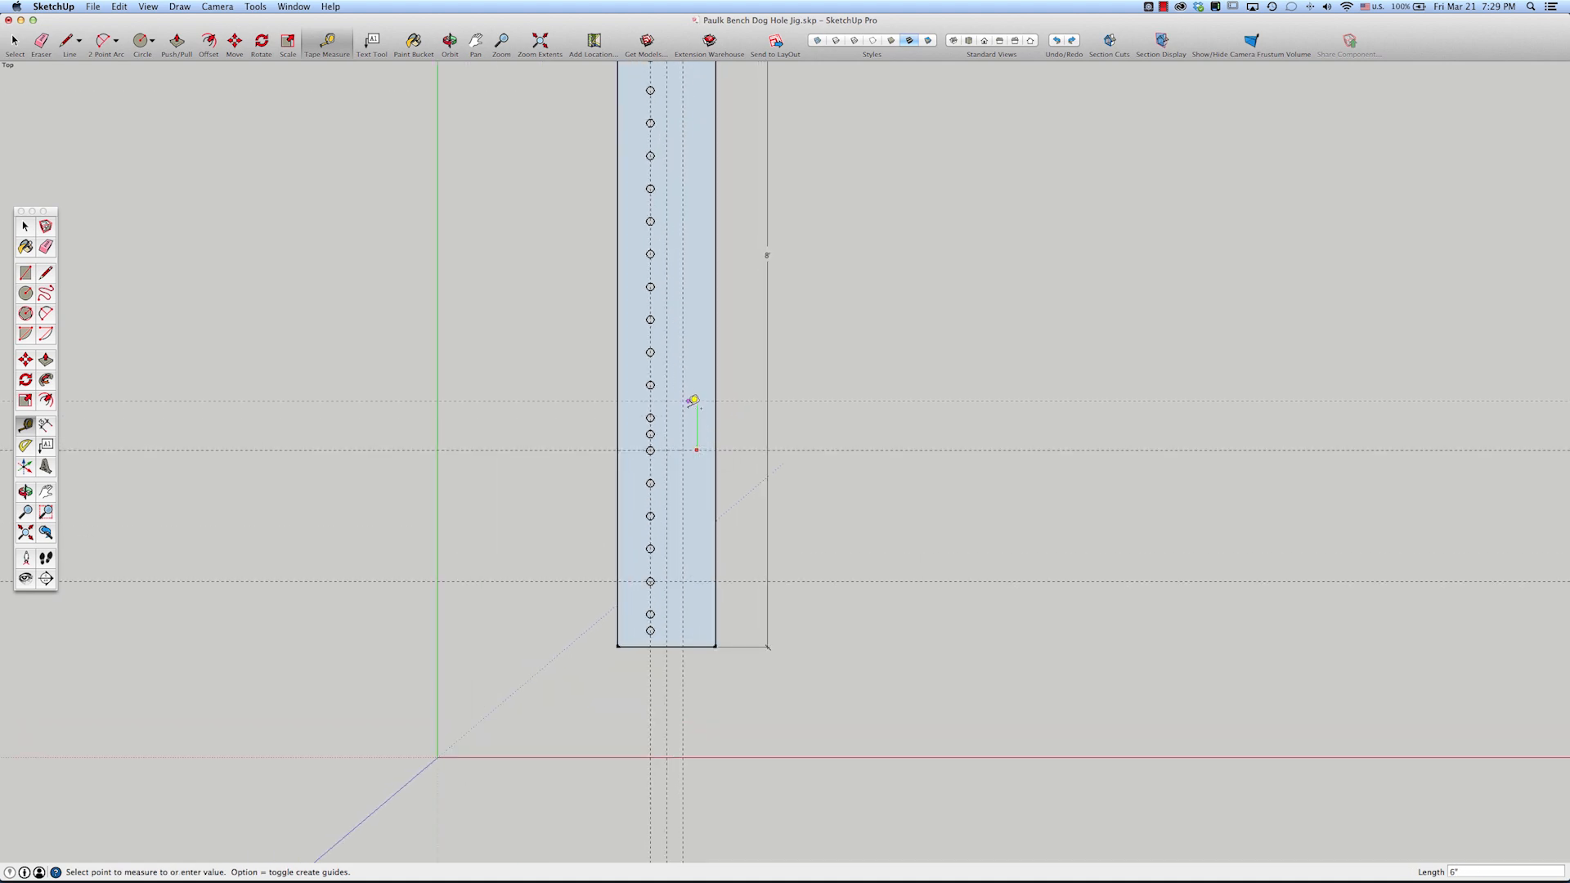
scroll(650, 384, up, 3)
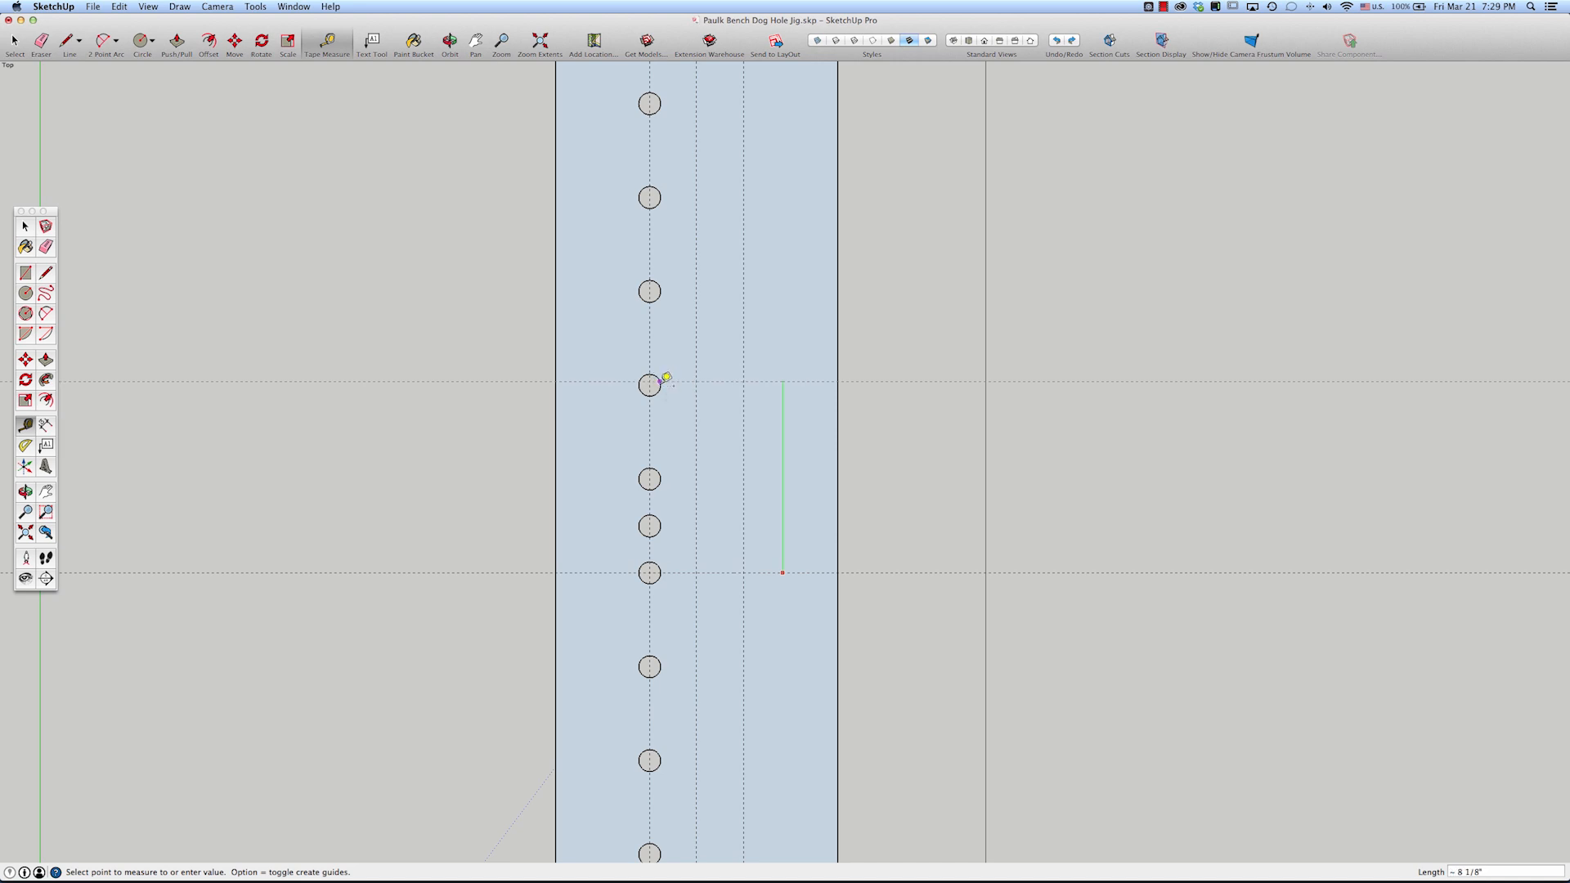
click(651, 383)
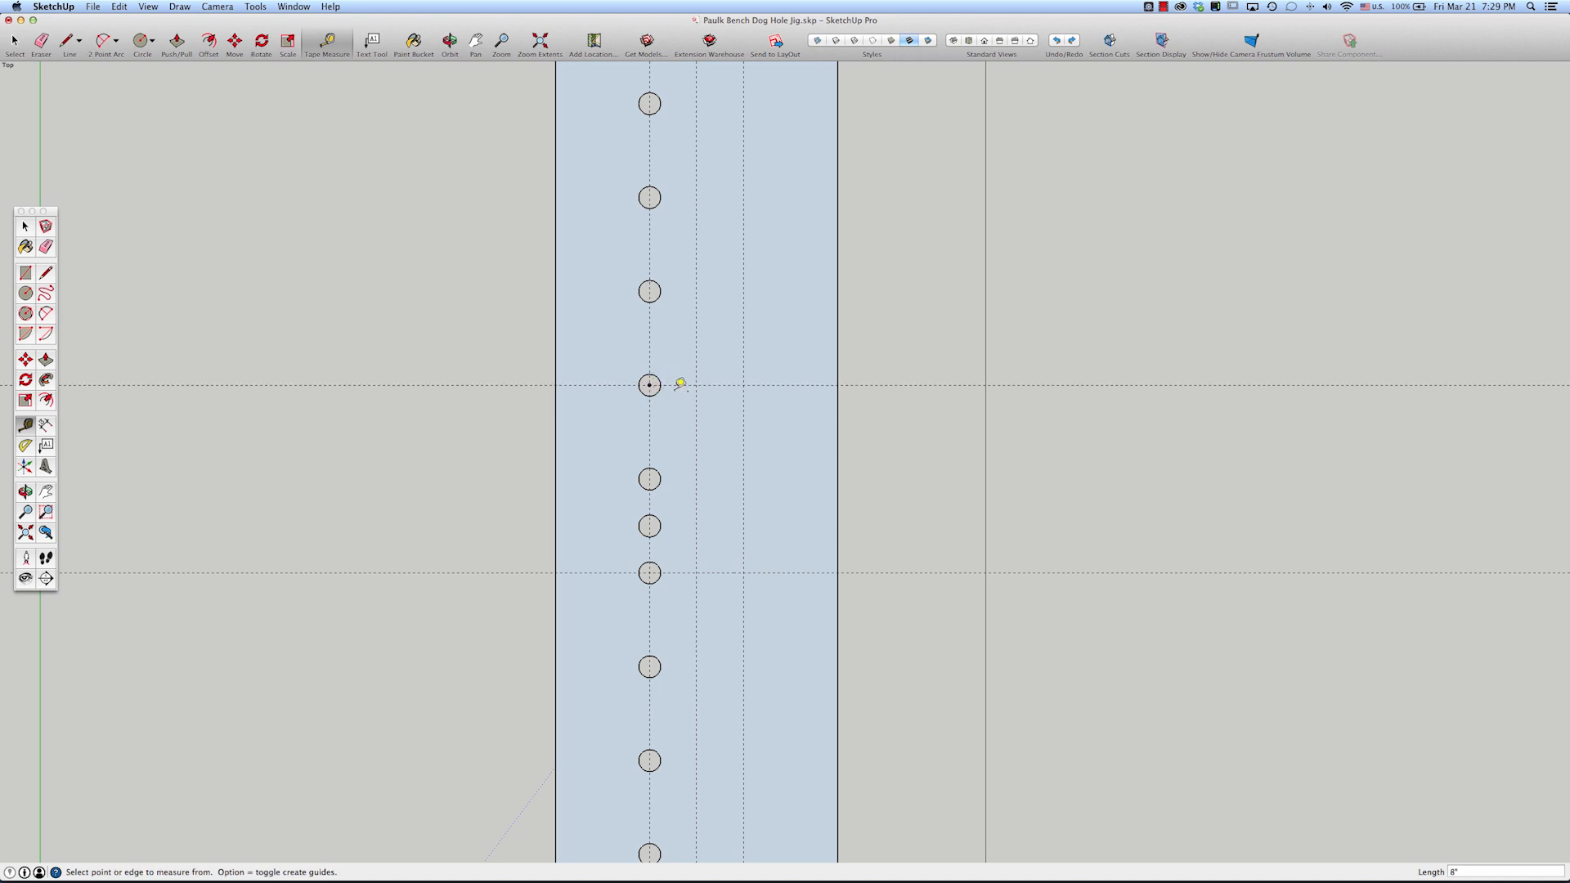
- Place a crosswise guide 2' 8" below the board's uppermost crosswise guide, through the centre of the hole there
scroll(681, 384, down, 8)
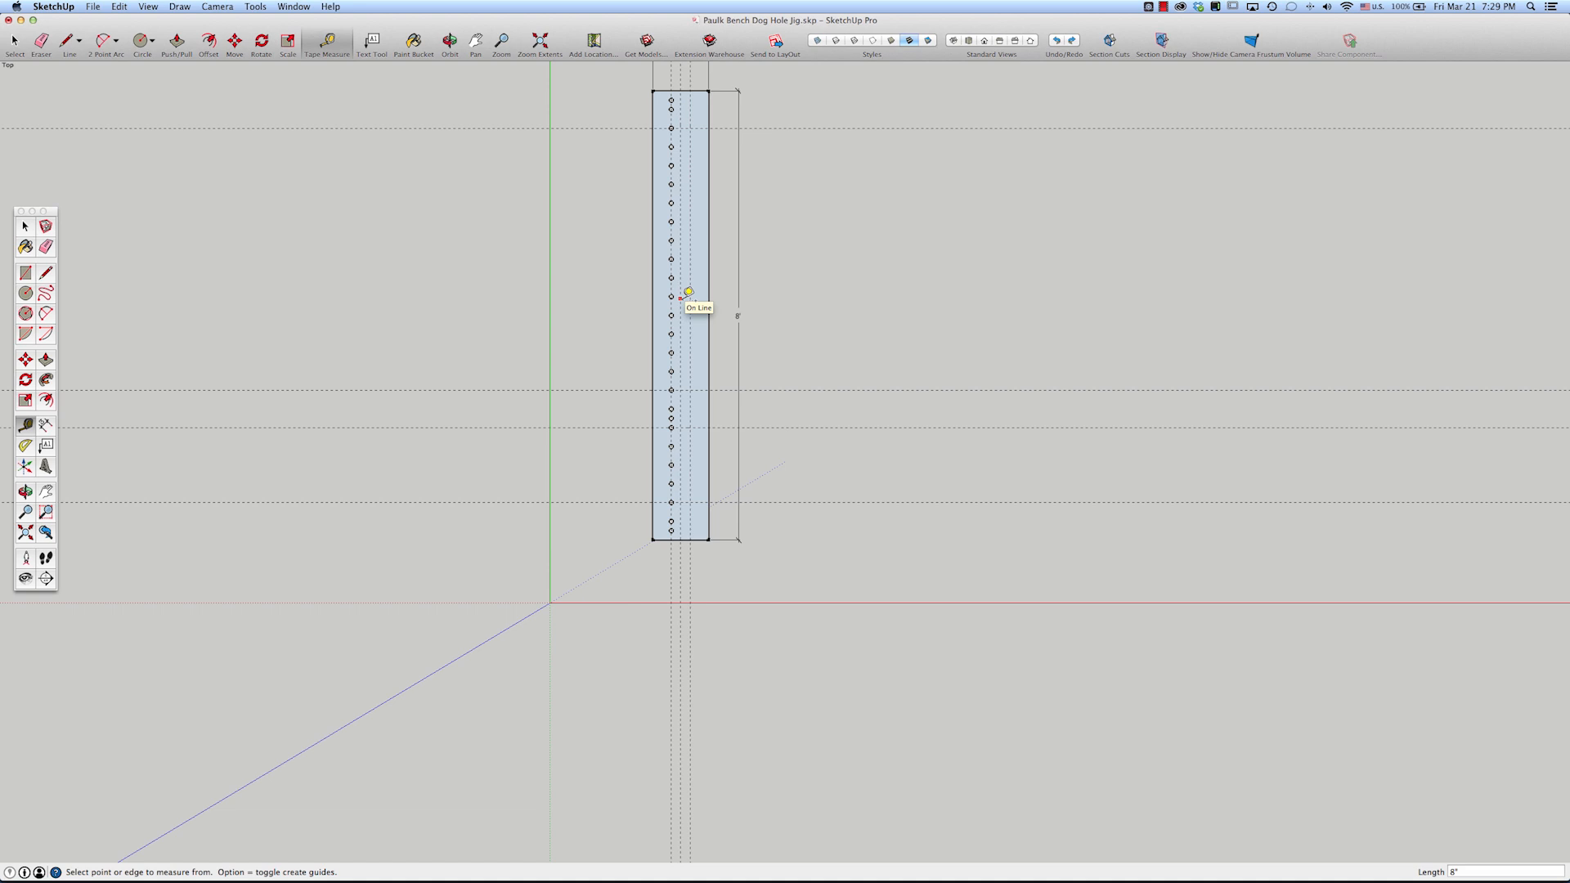
click(726, 129)
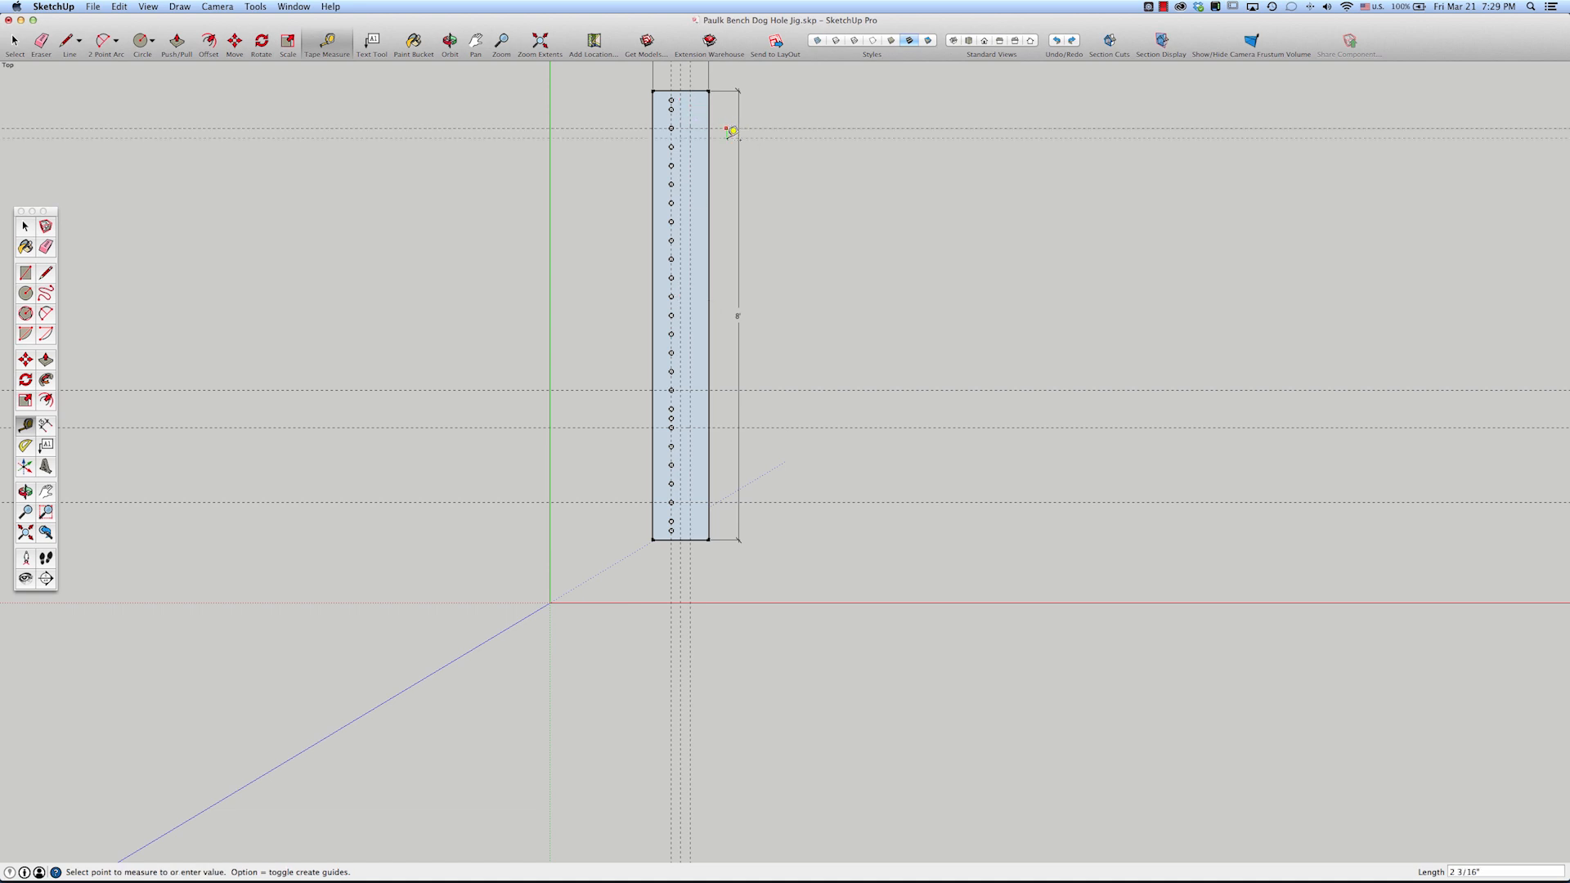
scroll(695, 309, up, 5)
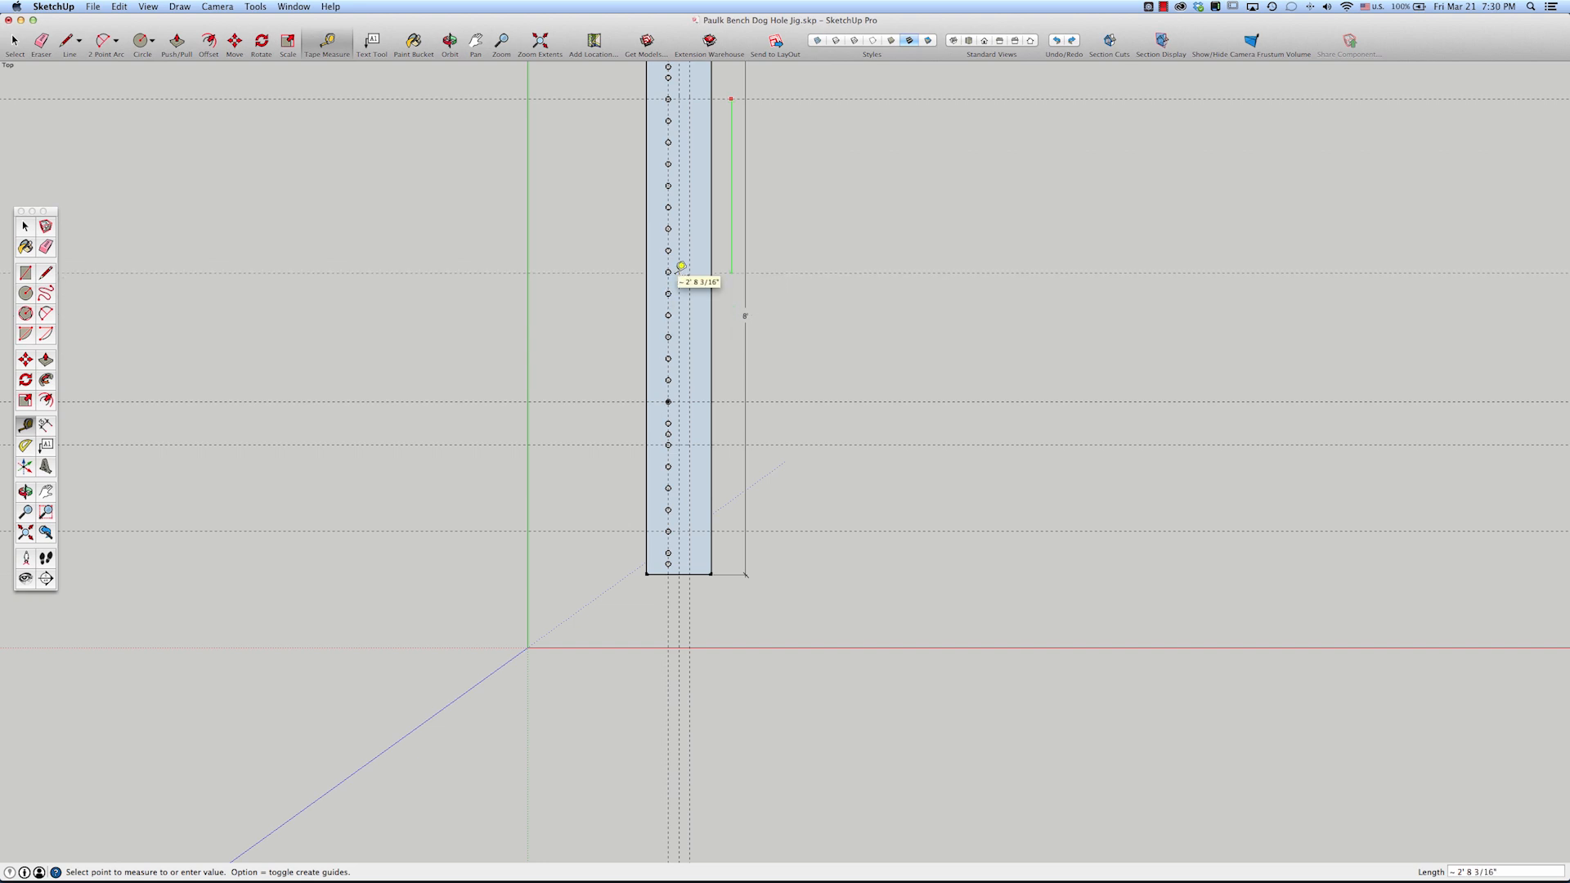
scroll(681, 267, up, 4)
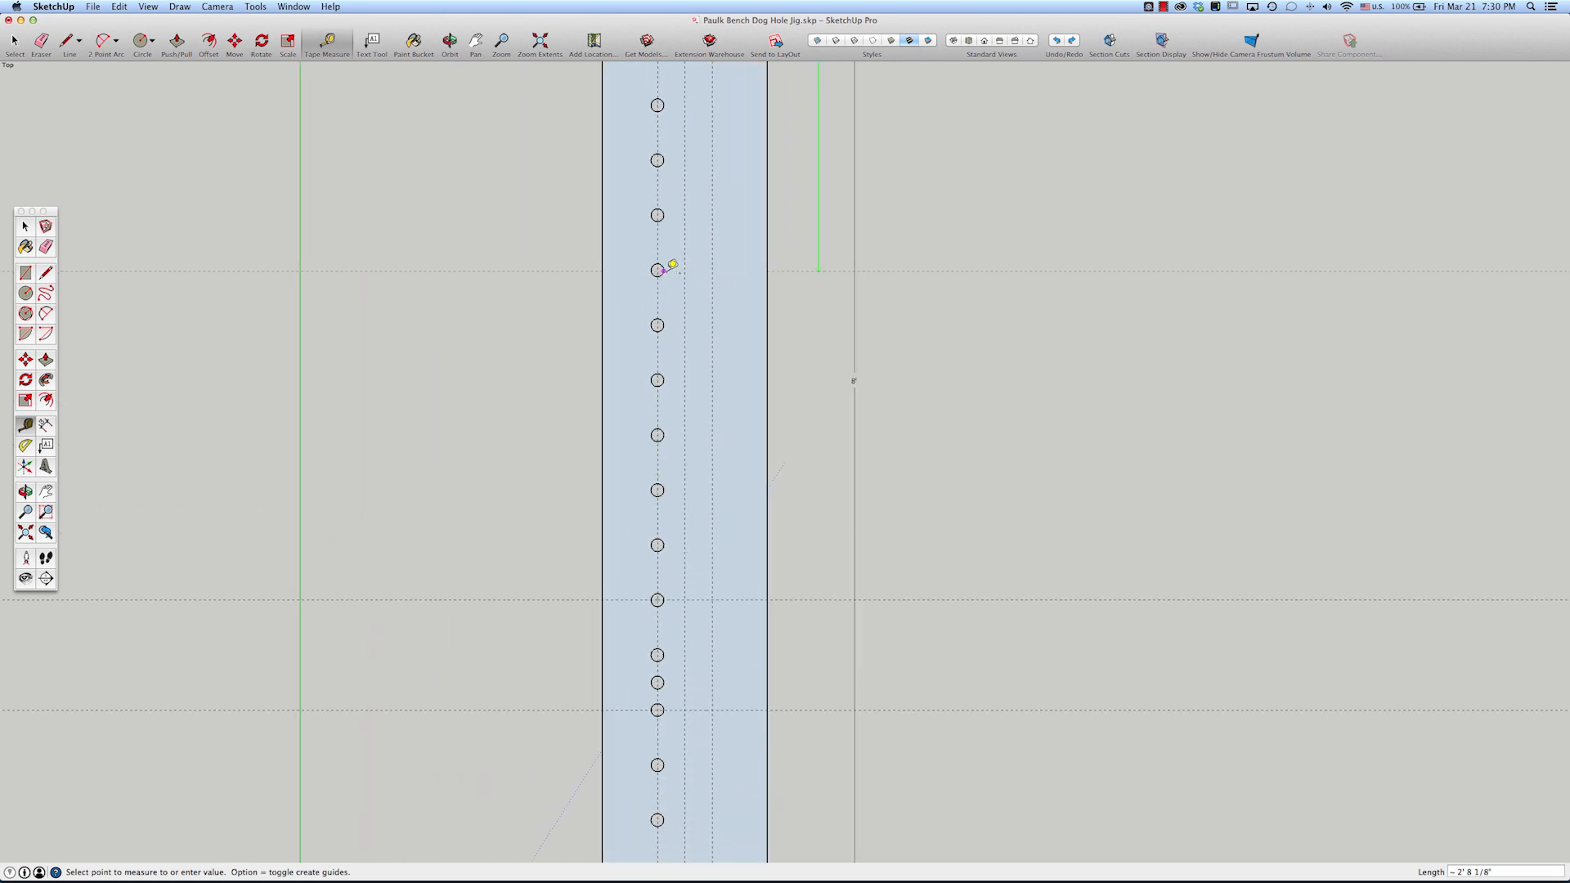
scroll(659, 269, up, 3)
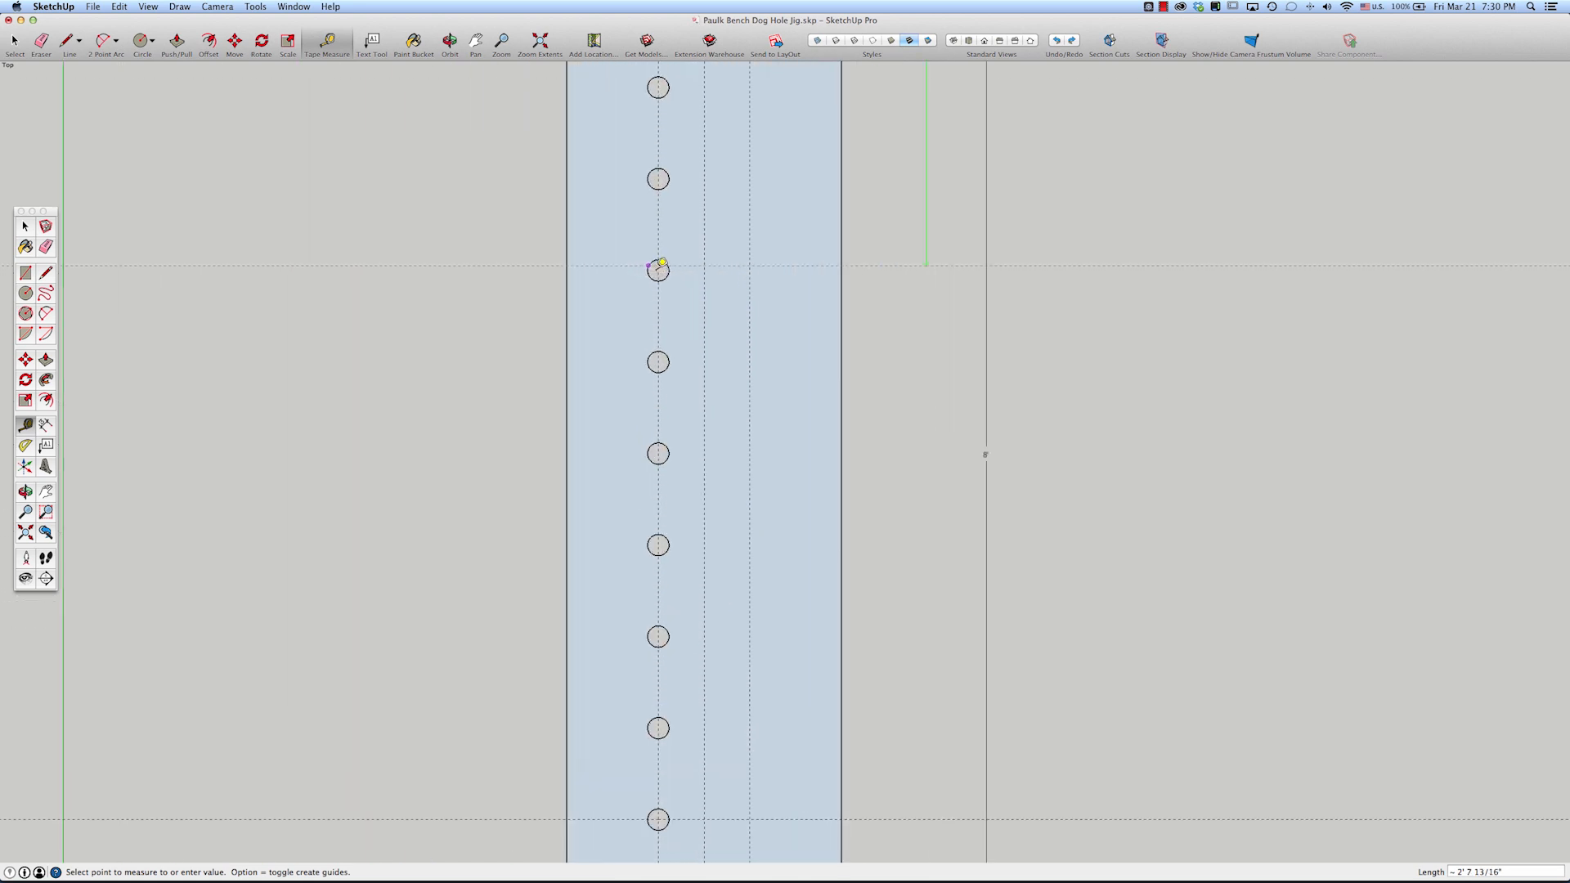
click(659, 269)
scroll(703, 284, down, 4)
scroll(705, 286, down, 3)
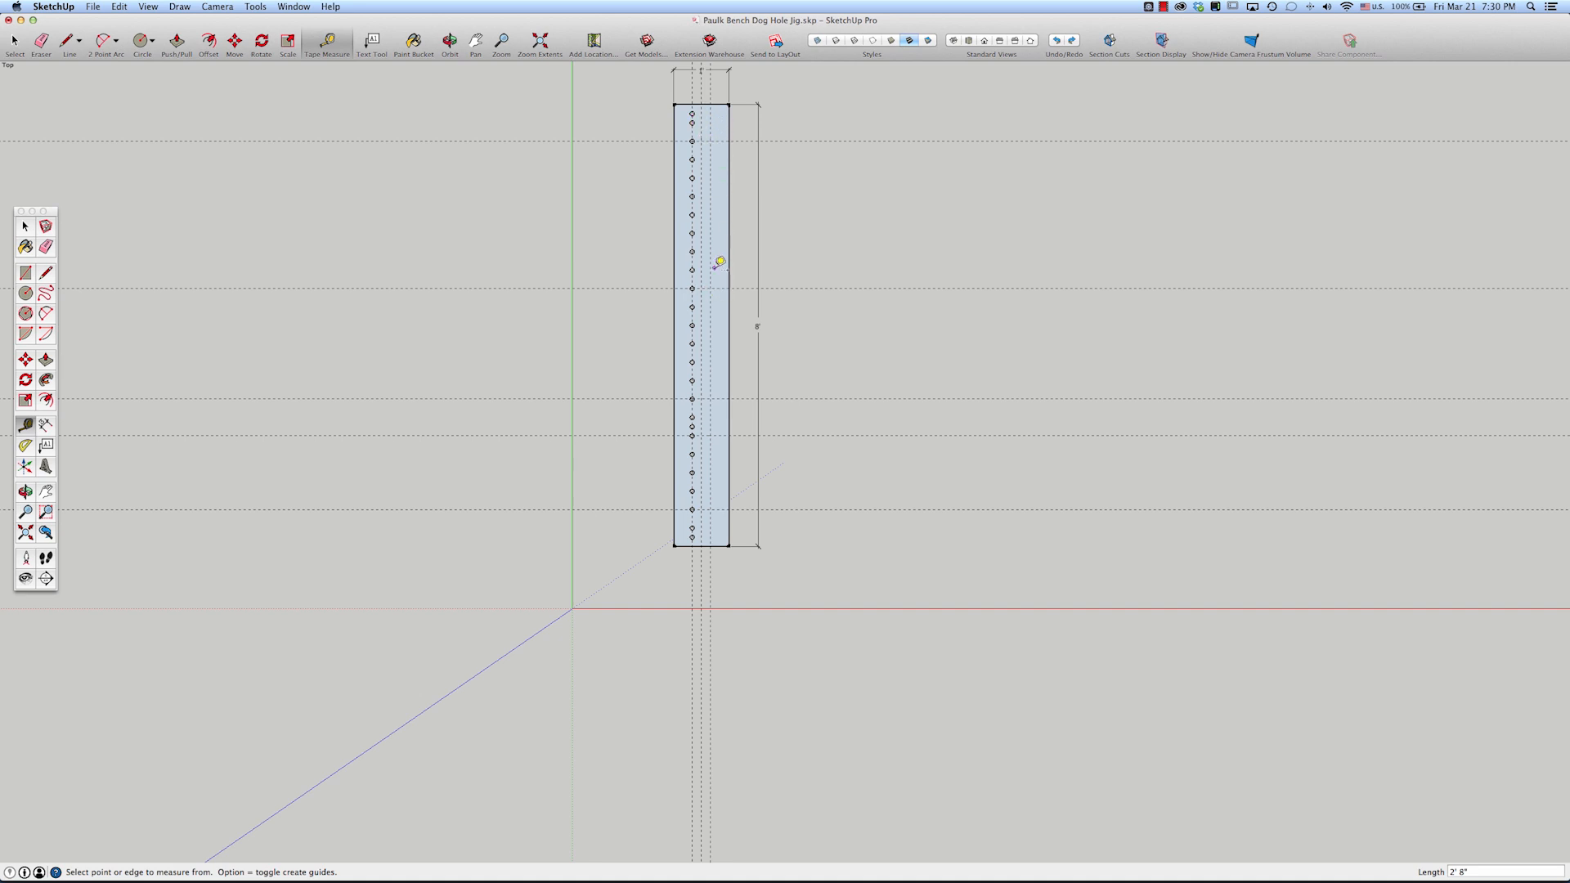
- Open the board for editing and draw a small circle where the uppermost crosswise guide meets the central lengthwise guide
key(space)
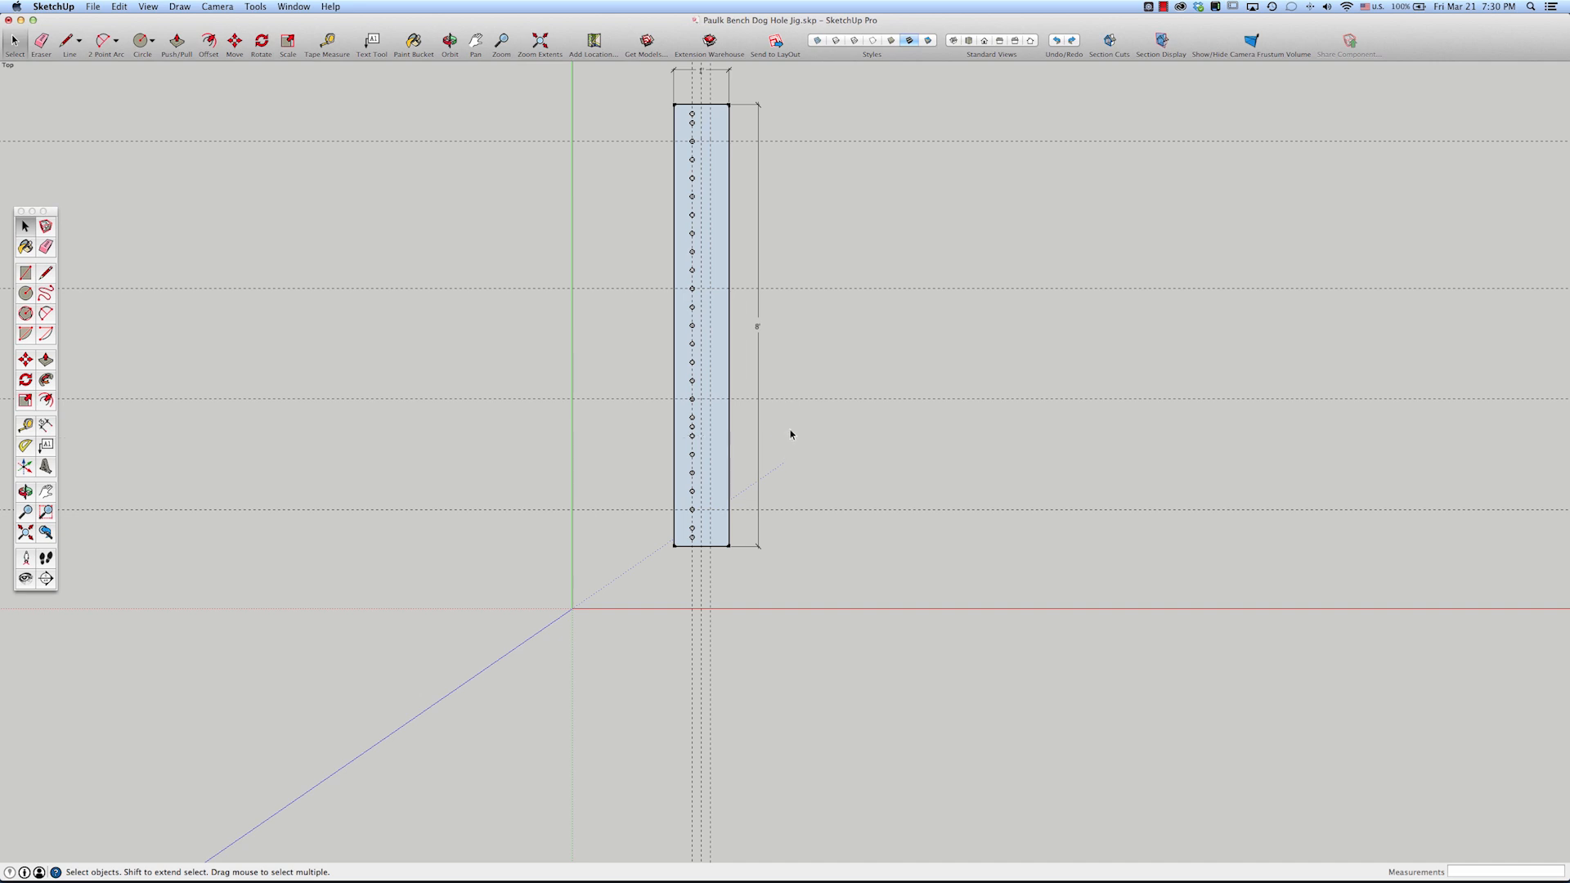
scroll(704, 135, up, 10)
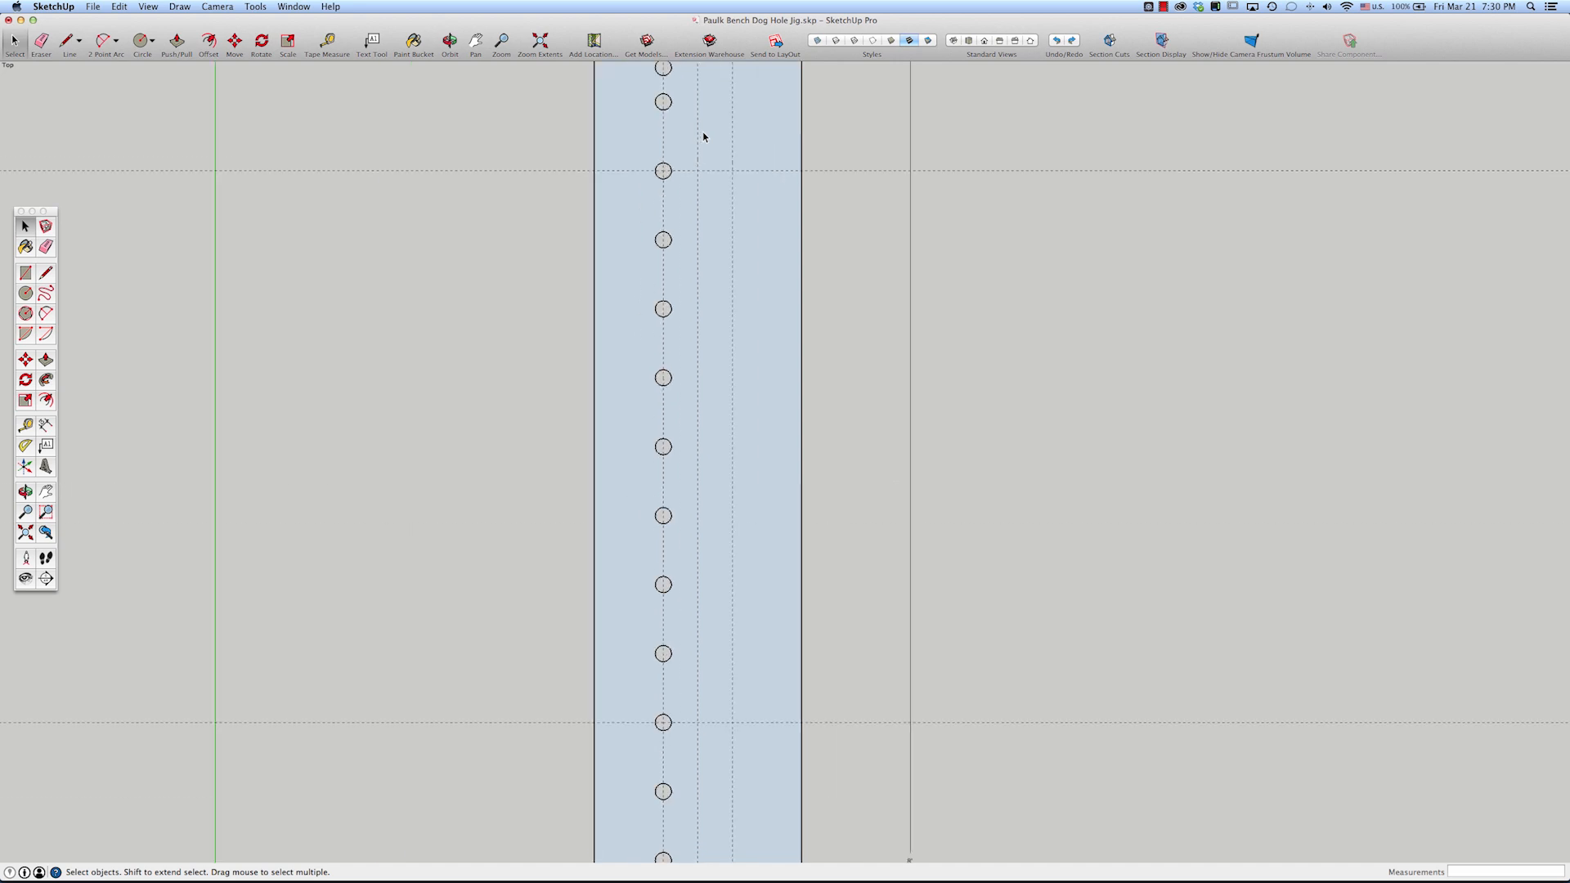
double_click(781, 248)
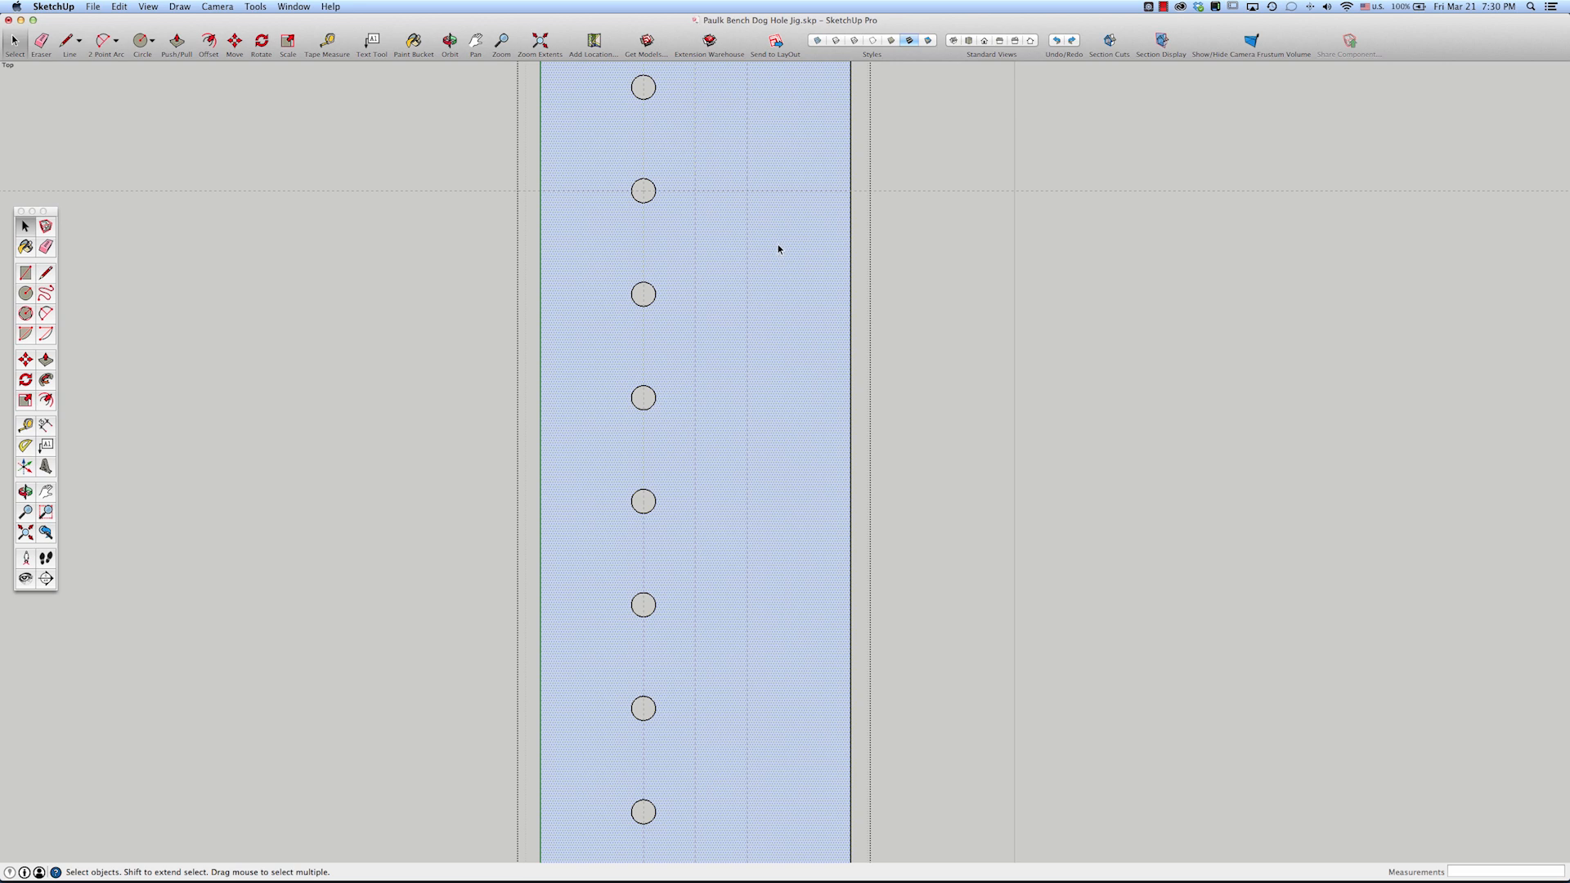
key(c)
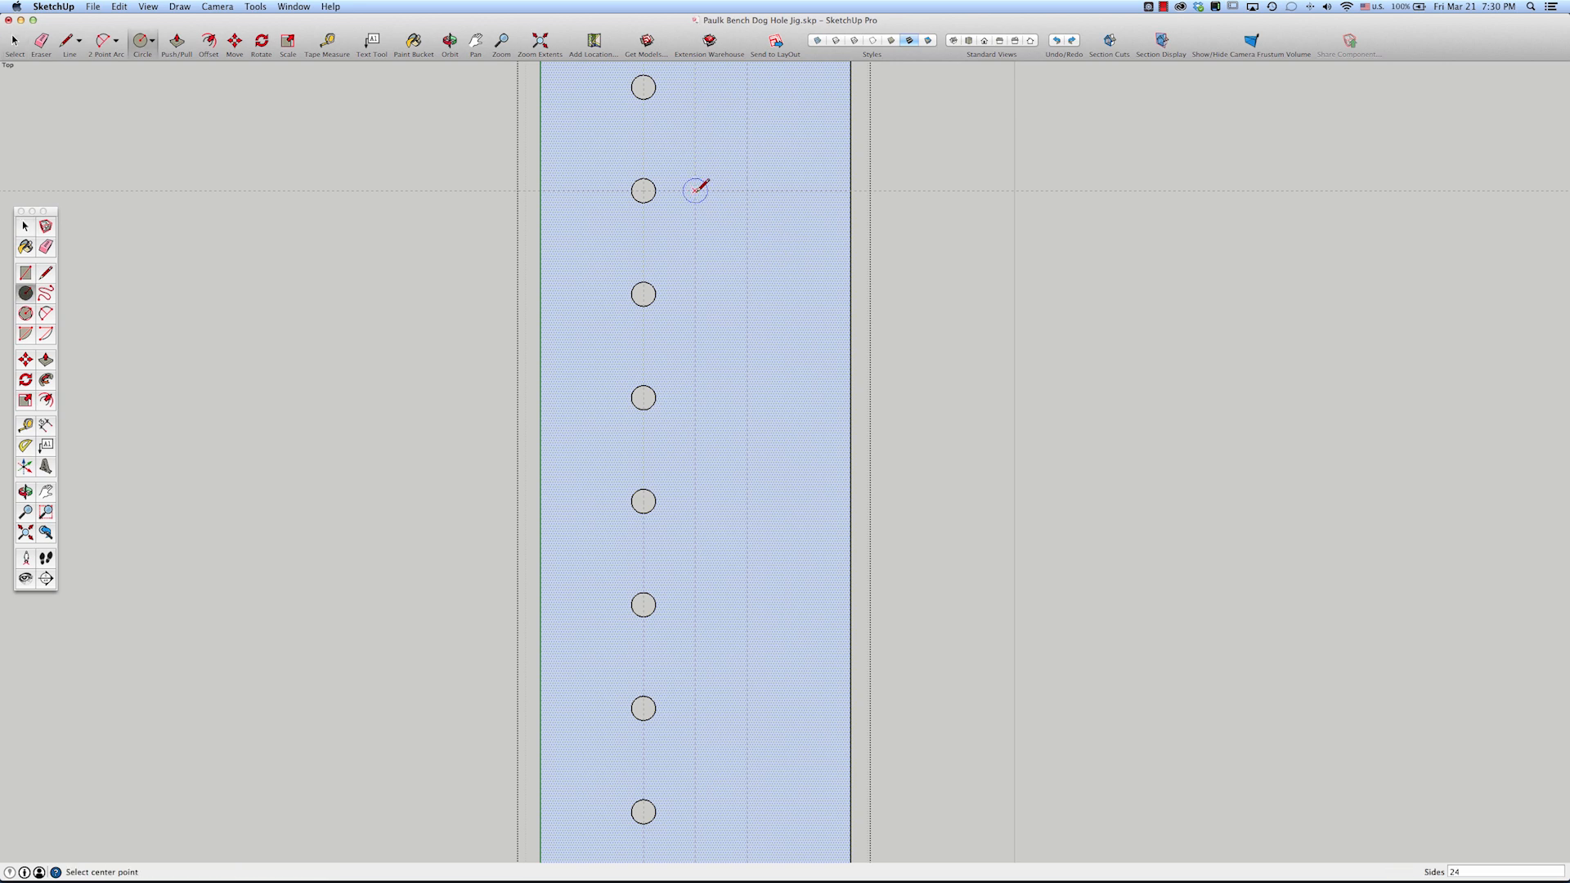
click(695, 191)
click(703, 190)
key(Return)
key(space)
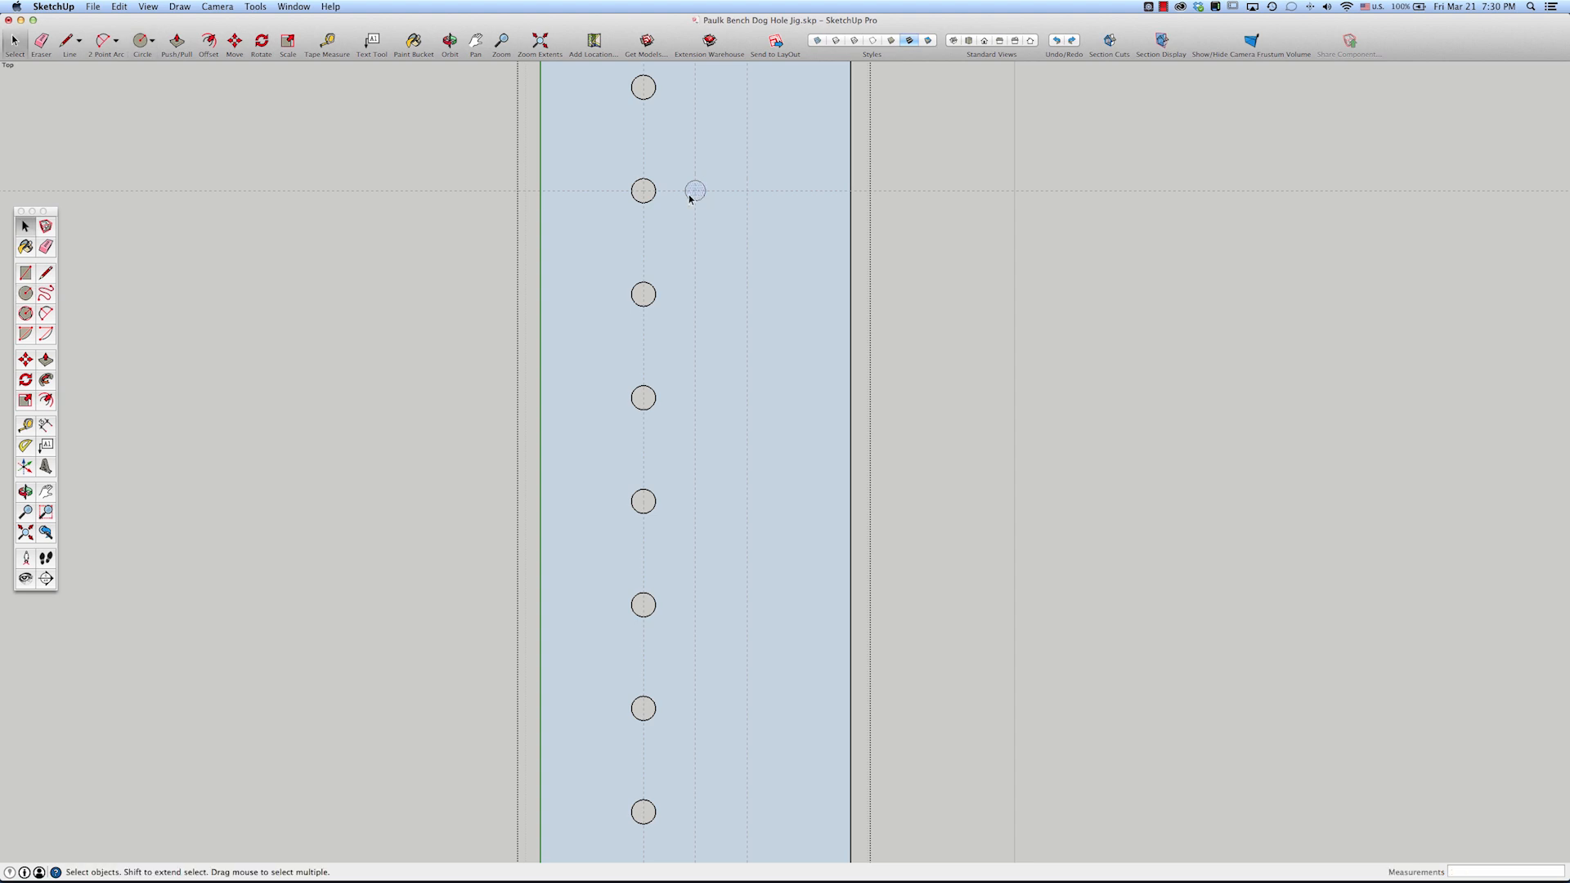
- Copy the small circle 2" across the board onto the next lengthwise guide, keeping it on the uppermost crosswise guide
scroll(718, 190, up, 3)
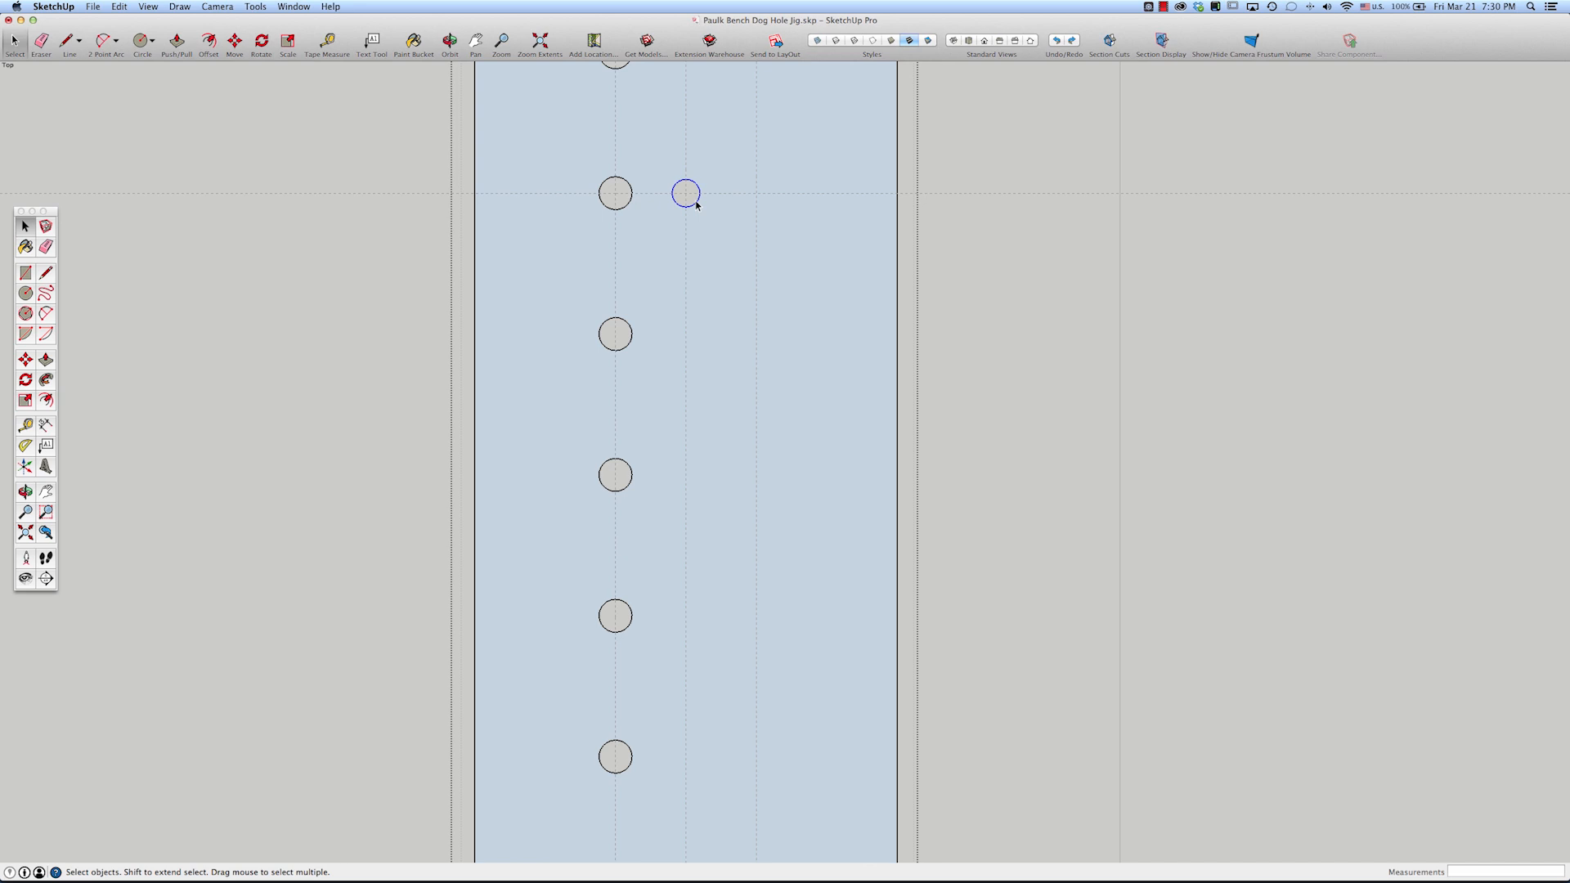
key(m)
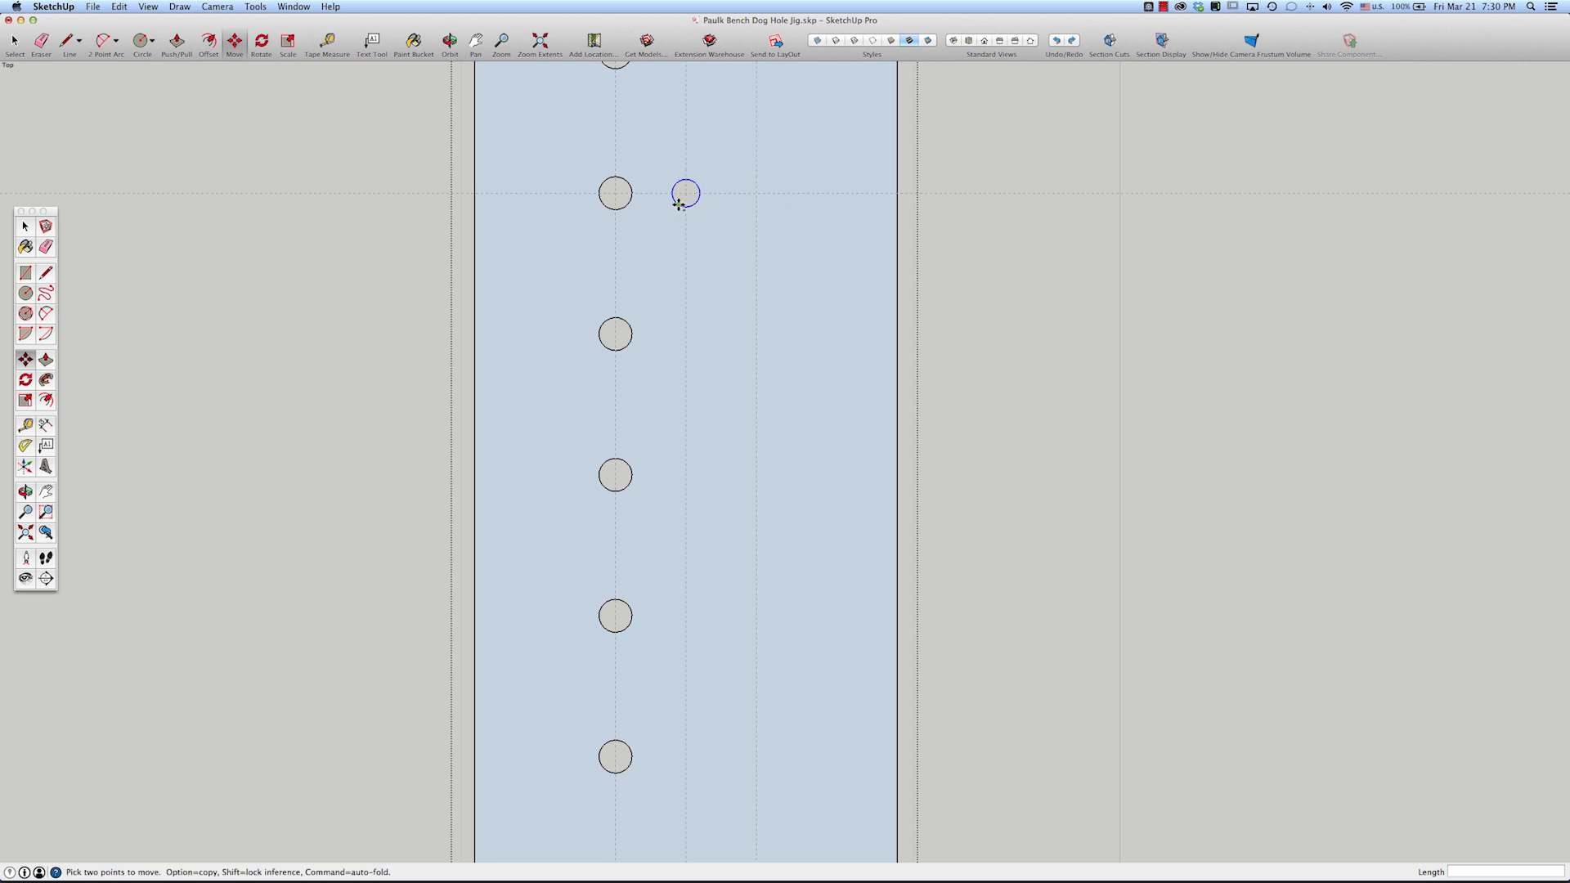
click(685, 193)
key(alt)
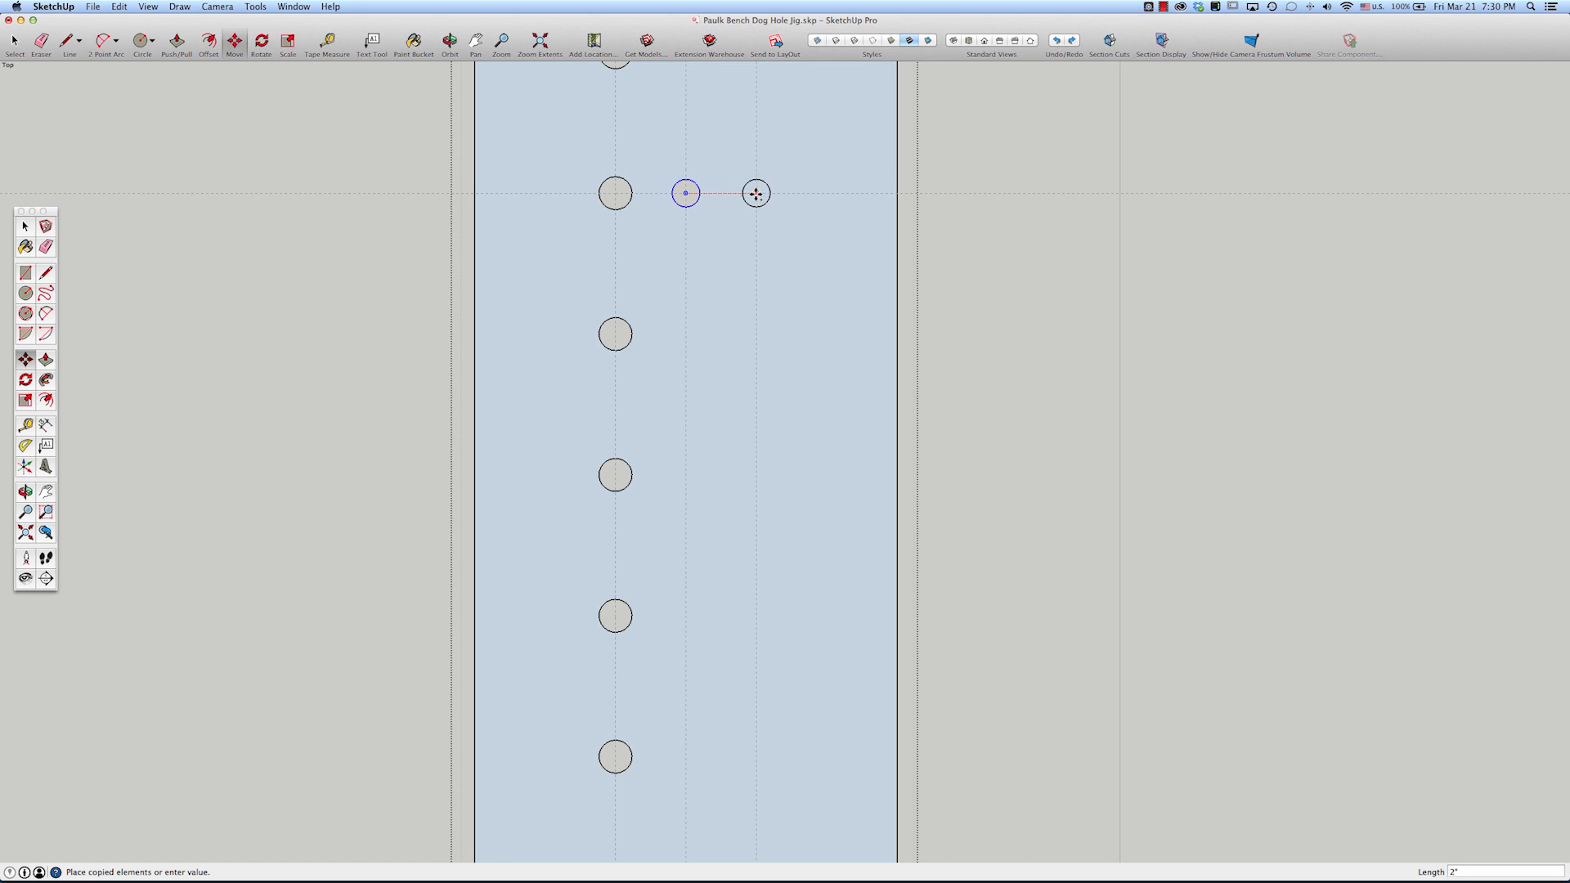
click(756, 194)
scroll(755, 195, down, 2)
scroll(746, 194, down, 2)
- Select both small circles and copy them 4' 8" down the board onto the third crosswise guide from the upper end
key(space)
drag(697, 175, 773, 218)
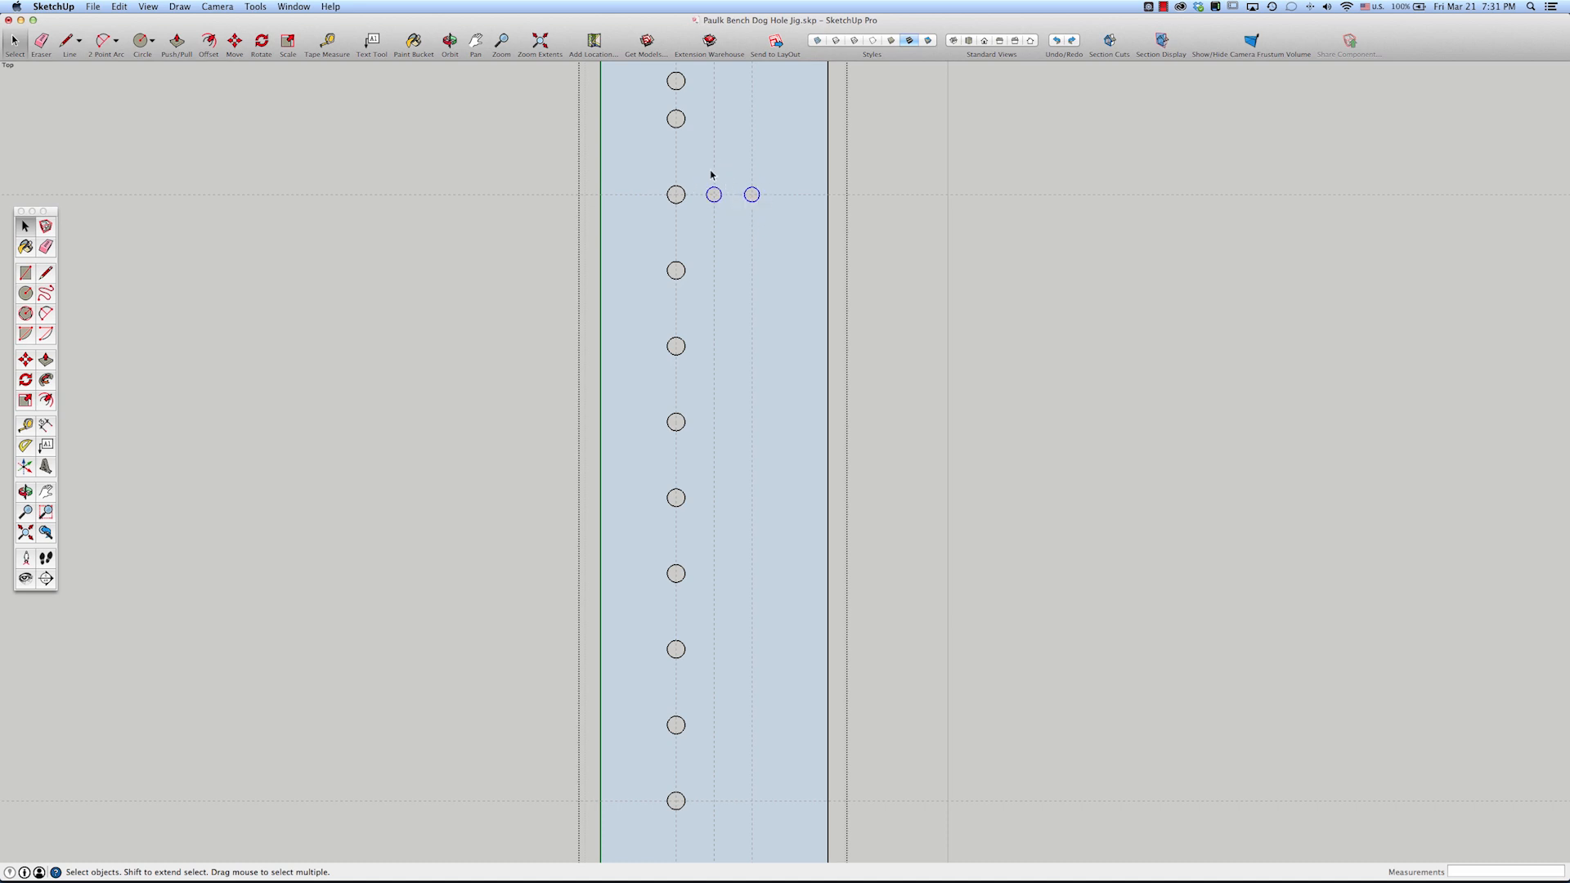
drag(782, 179, 711, 204)
drag(702, 179, 777, 221)
key(m)
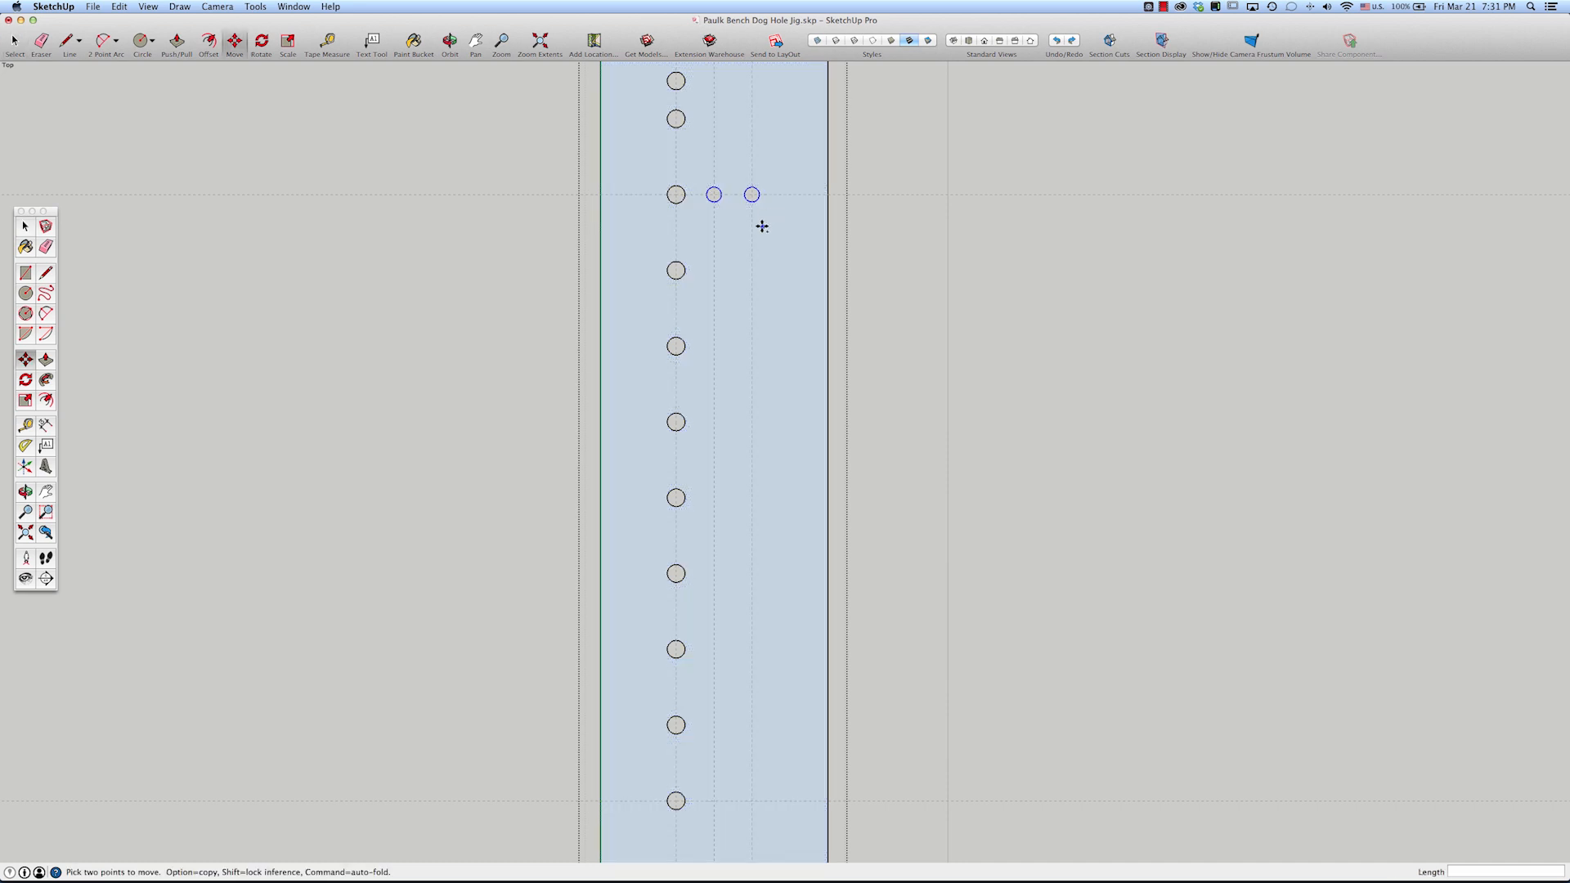
scroll(714, 194, up, 3)
scroll(715, 195, up, 2)
click(711, 193)
key(alt)
scroll(716, 250, down, 5)
scroll(715, 248, down, 3)
scroll(711, 576, up, 3)
scroll(712, 576, up, 5)
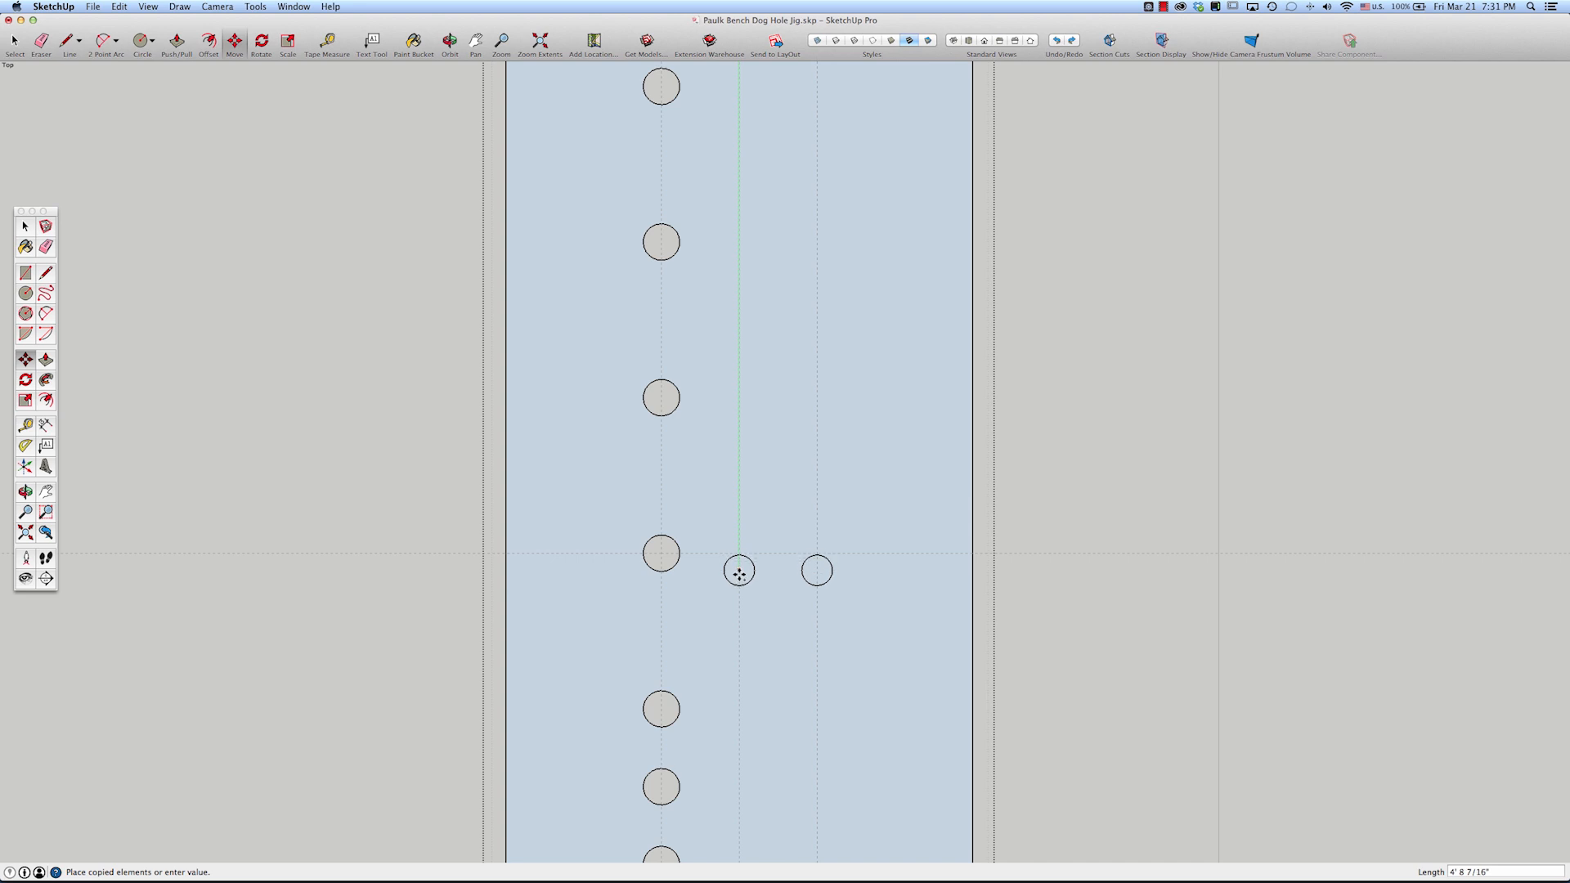
click(739, 554)
scroll(727, 531, down, 5)
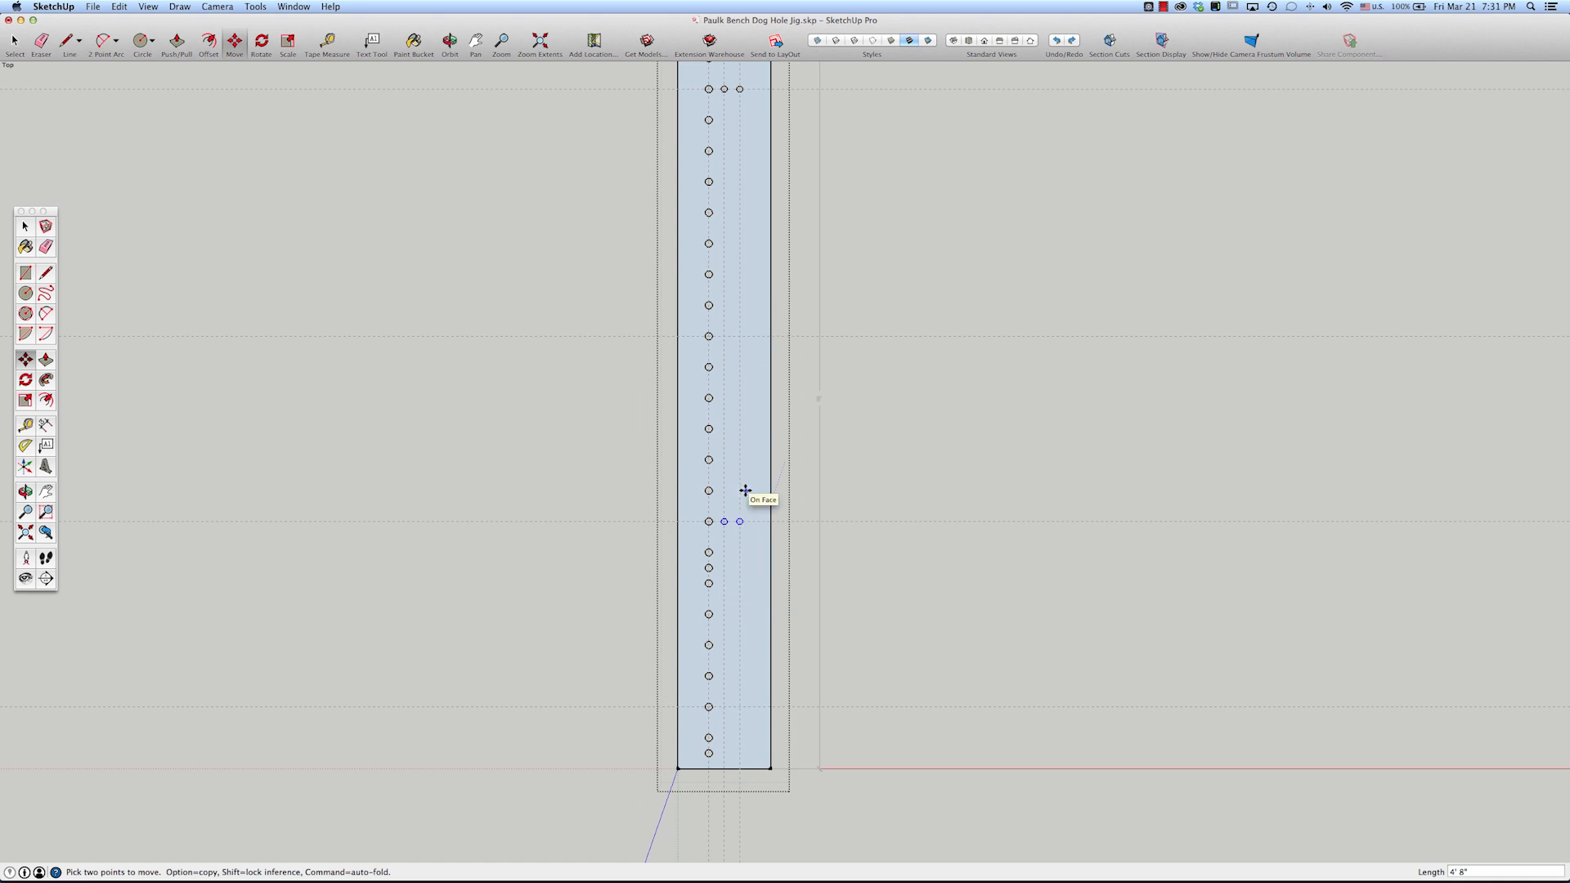
- Try to repeat the circle-pair copy as an x2 array, and undo the copies
scroll(745, 521, down, 1)
scroll(744, 518, down, 2)
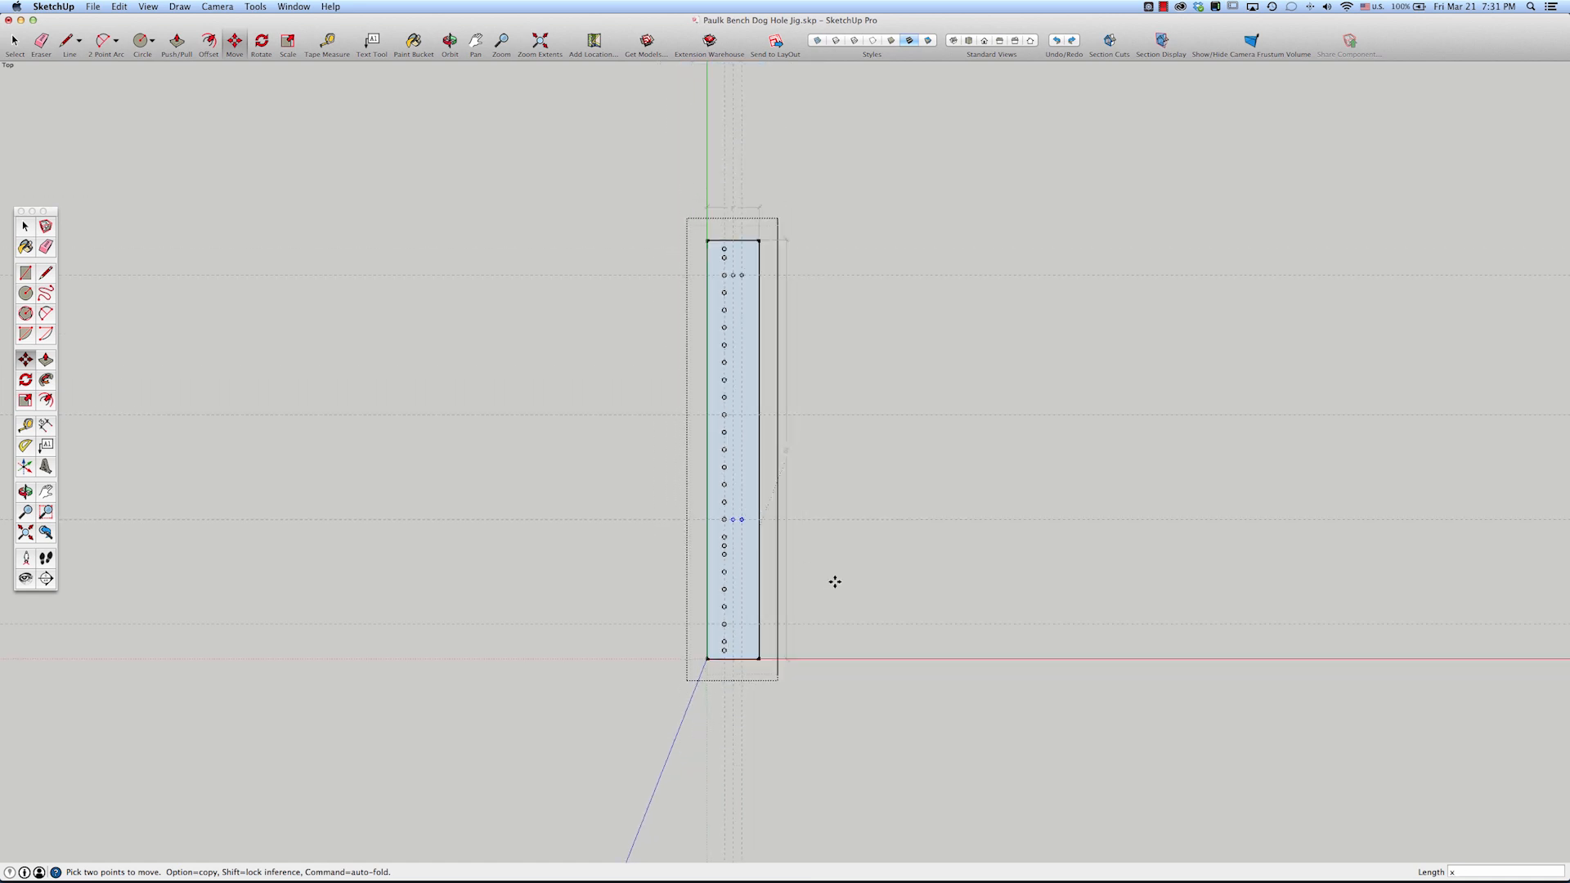
key(Return)
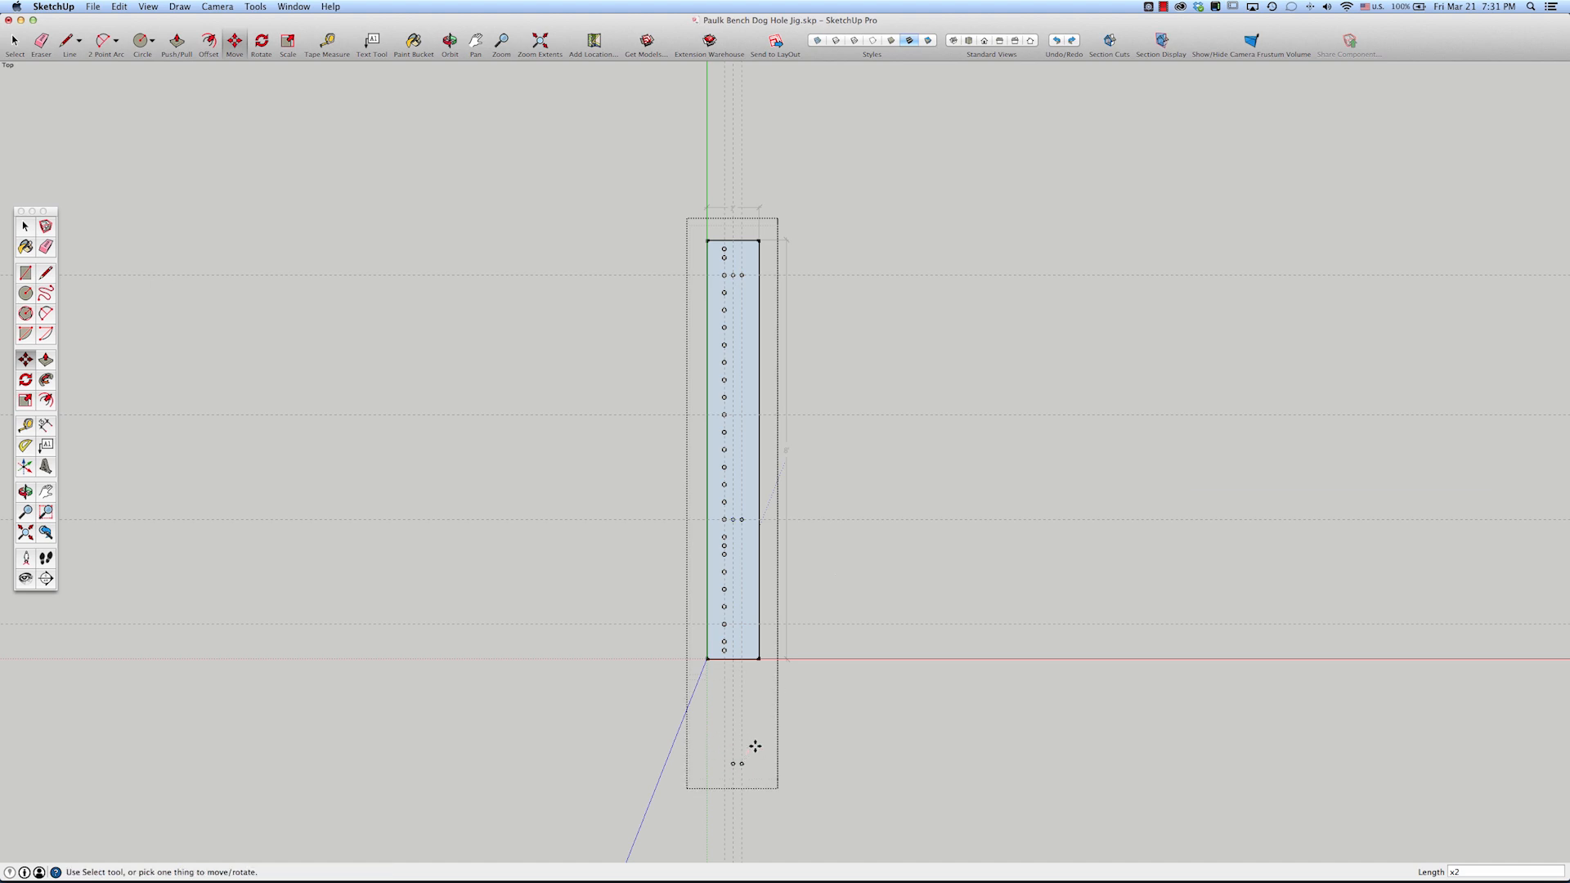
key(super+z)
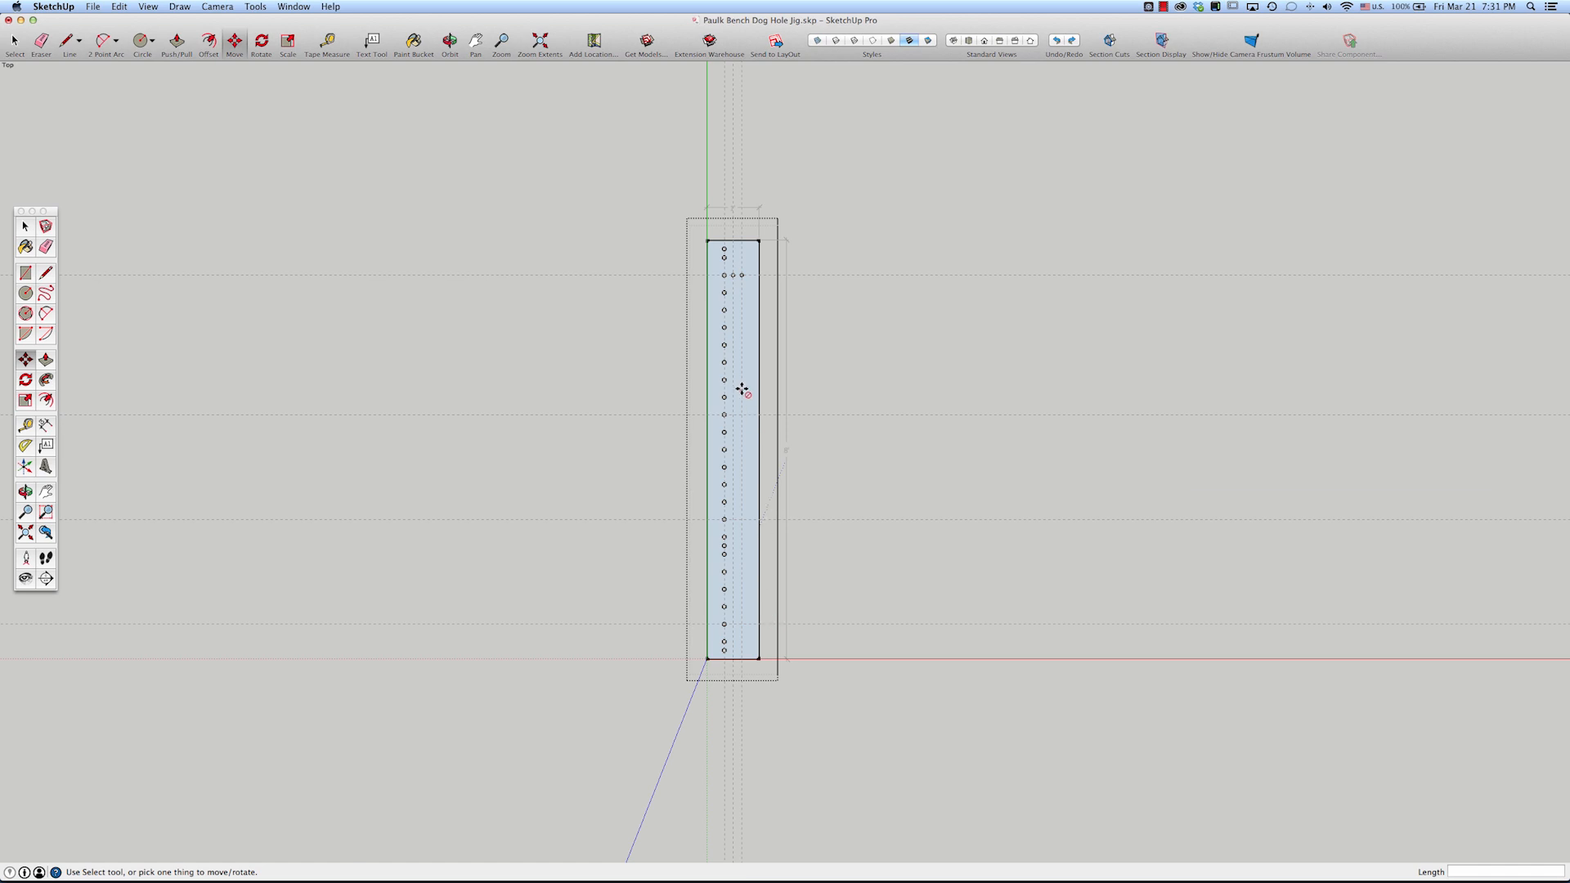
- Select the original pair of small circles and copy it 2' 8" down onto the second crosswise guide
scroll(741, 284, up, 4)
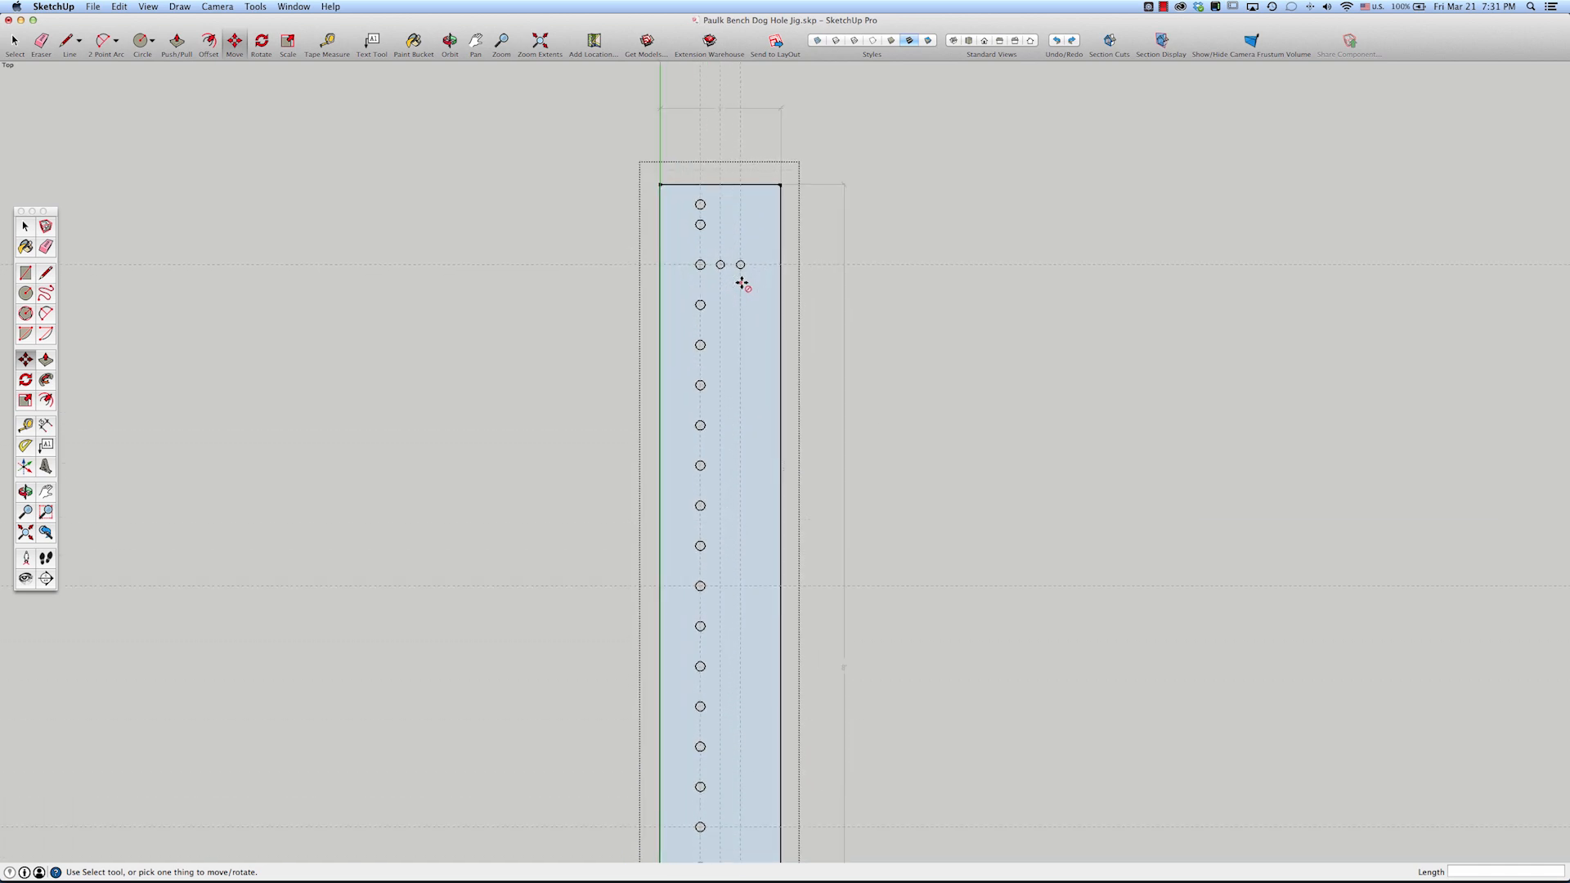
scroll(748, 283, up, 2)
scroll(748, 282, up, 2)
key(space)
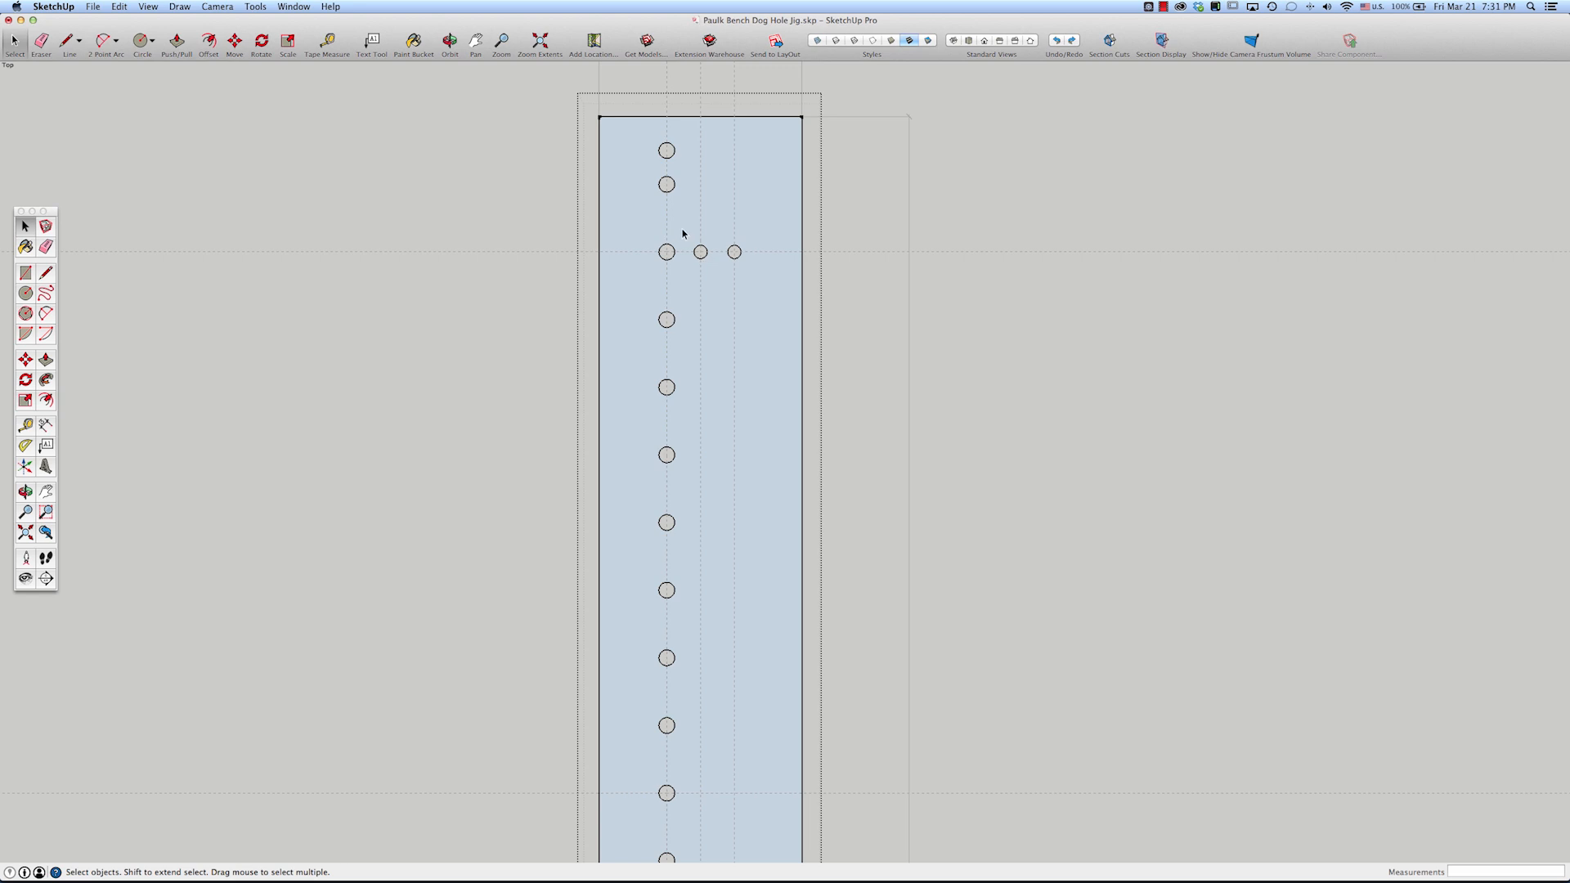
drag(685, 237, 753, 272)
key(m)
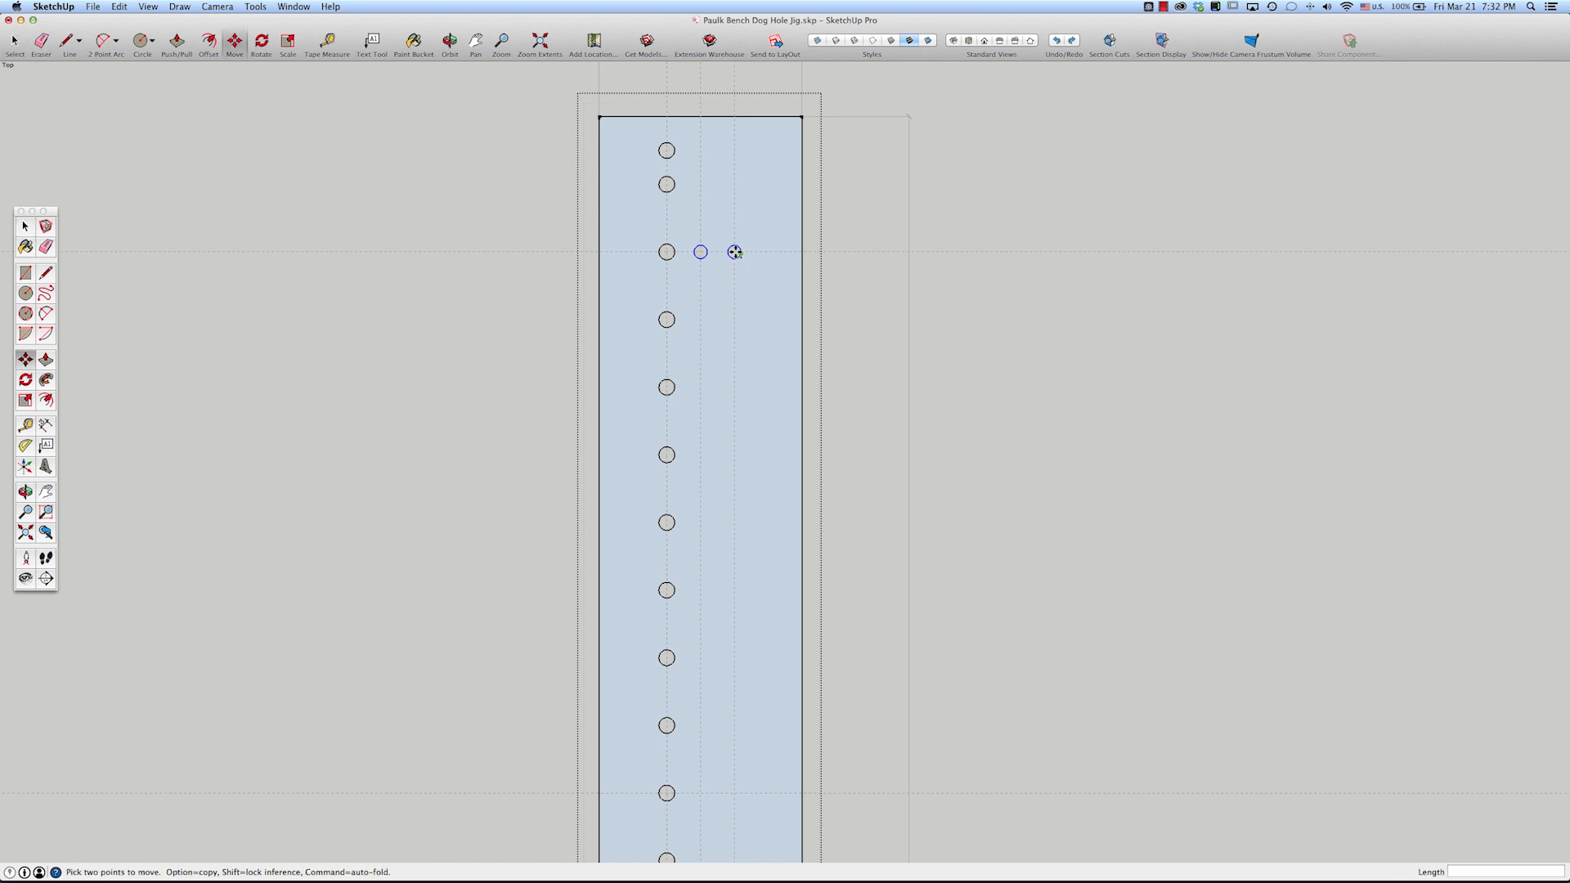
scroll(729, 251, up, 2)
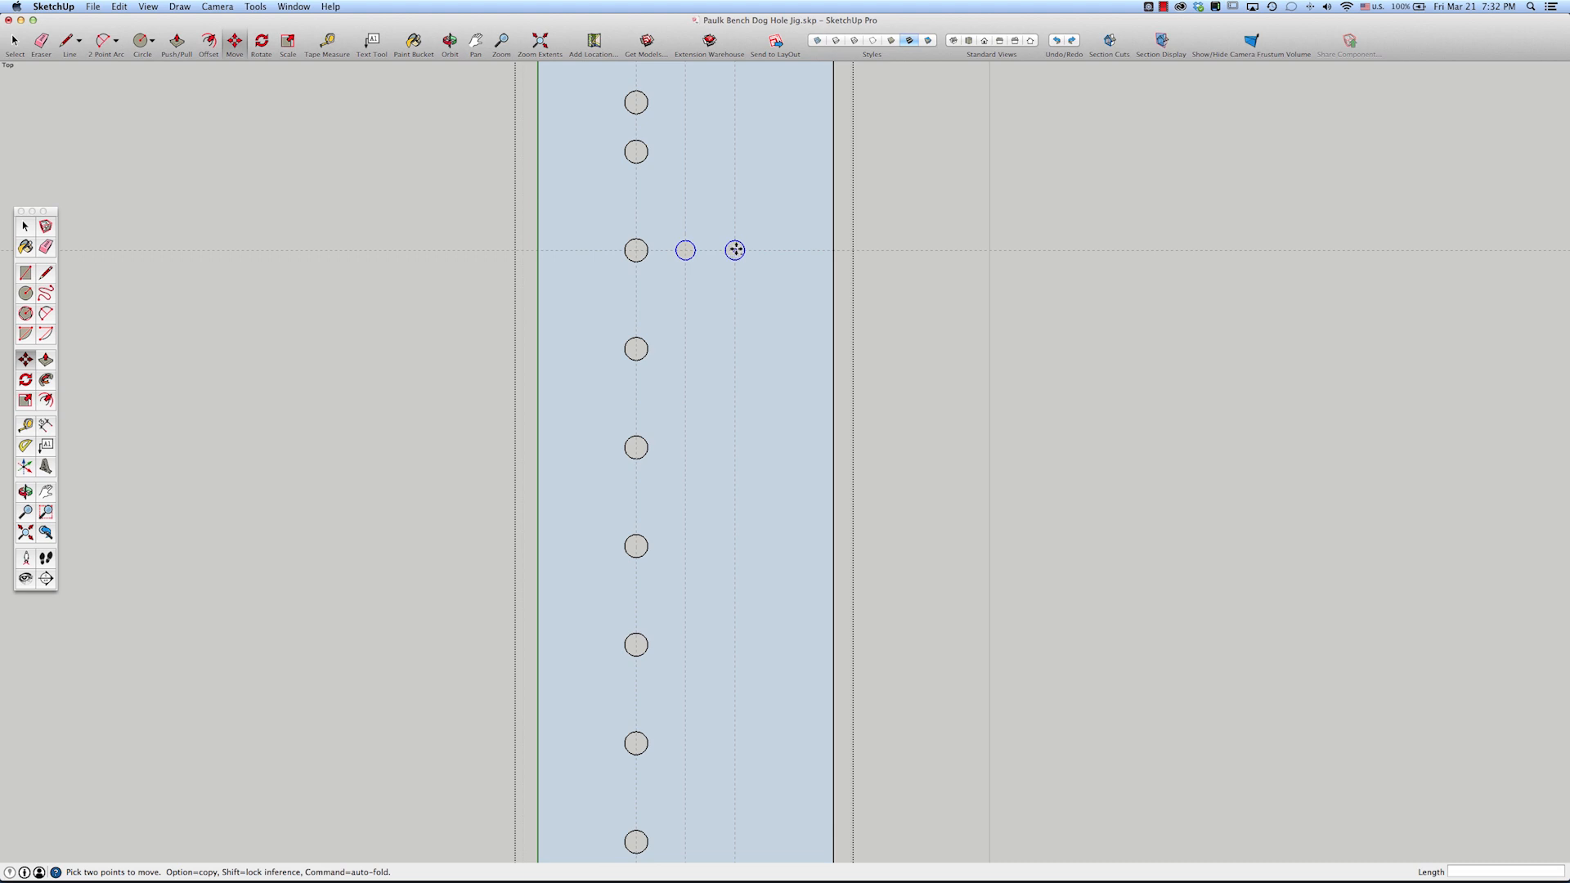
click(734, 250)
key(alt)
scroll(739, 331, down, 2)
scroll(736, 329, down, 3)
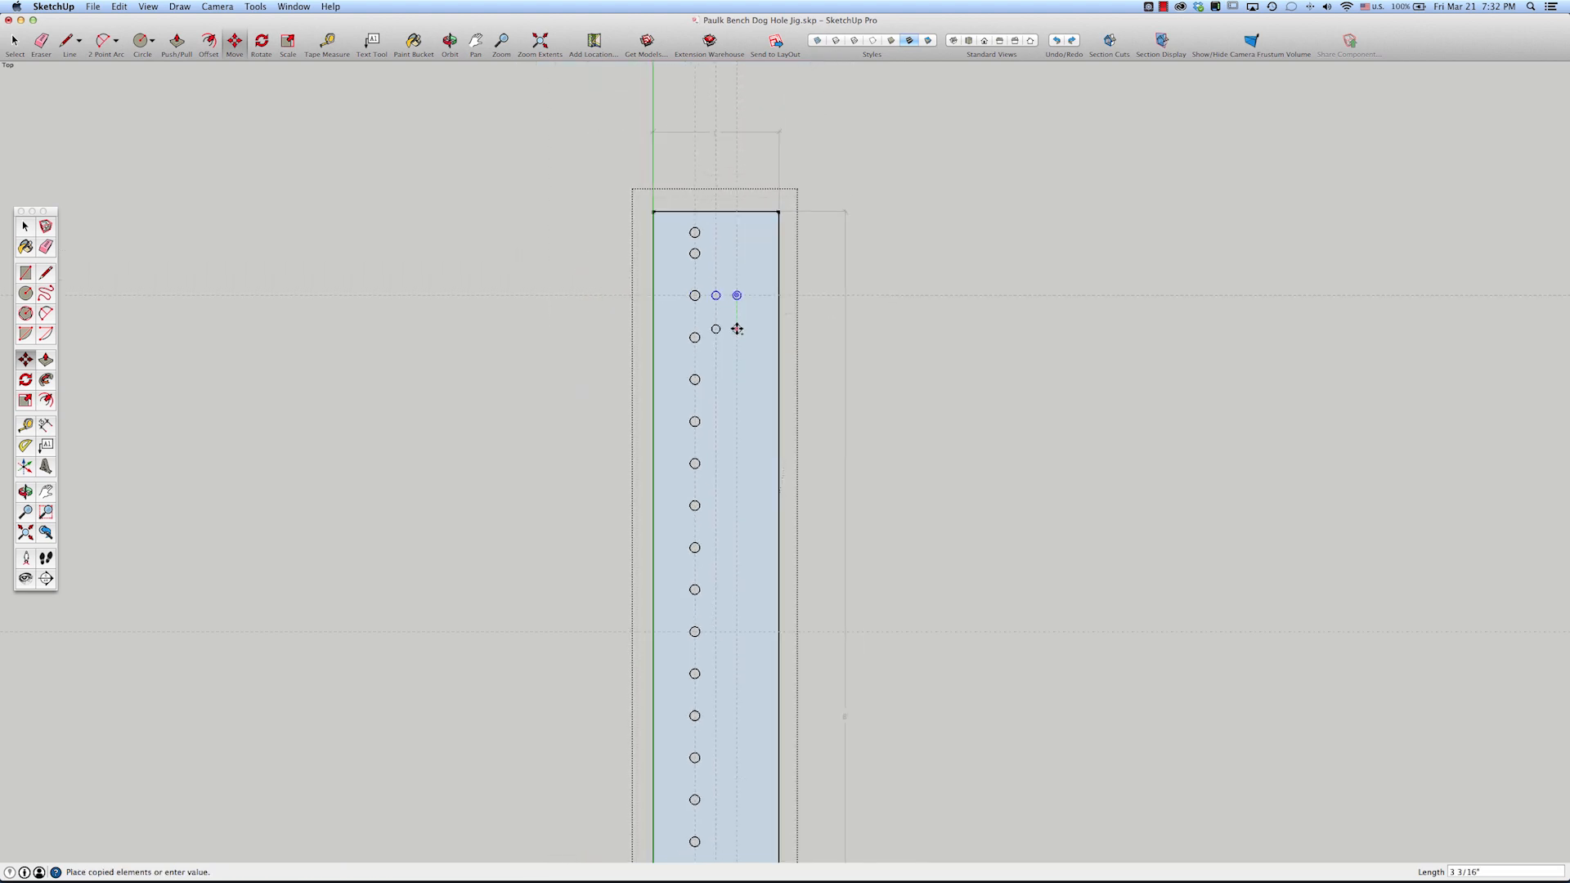
scroll(741, 548, up, 5)
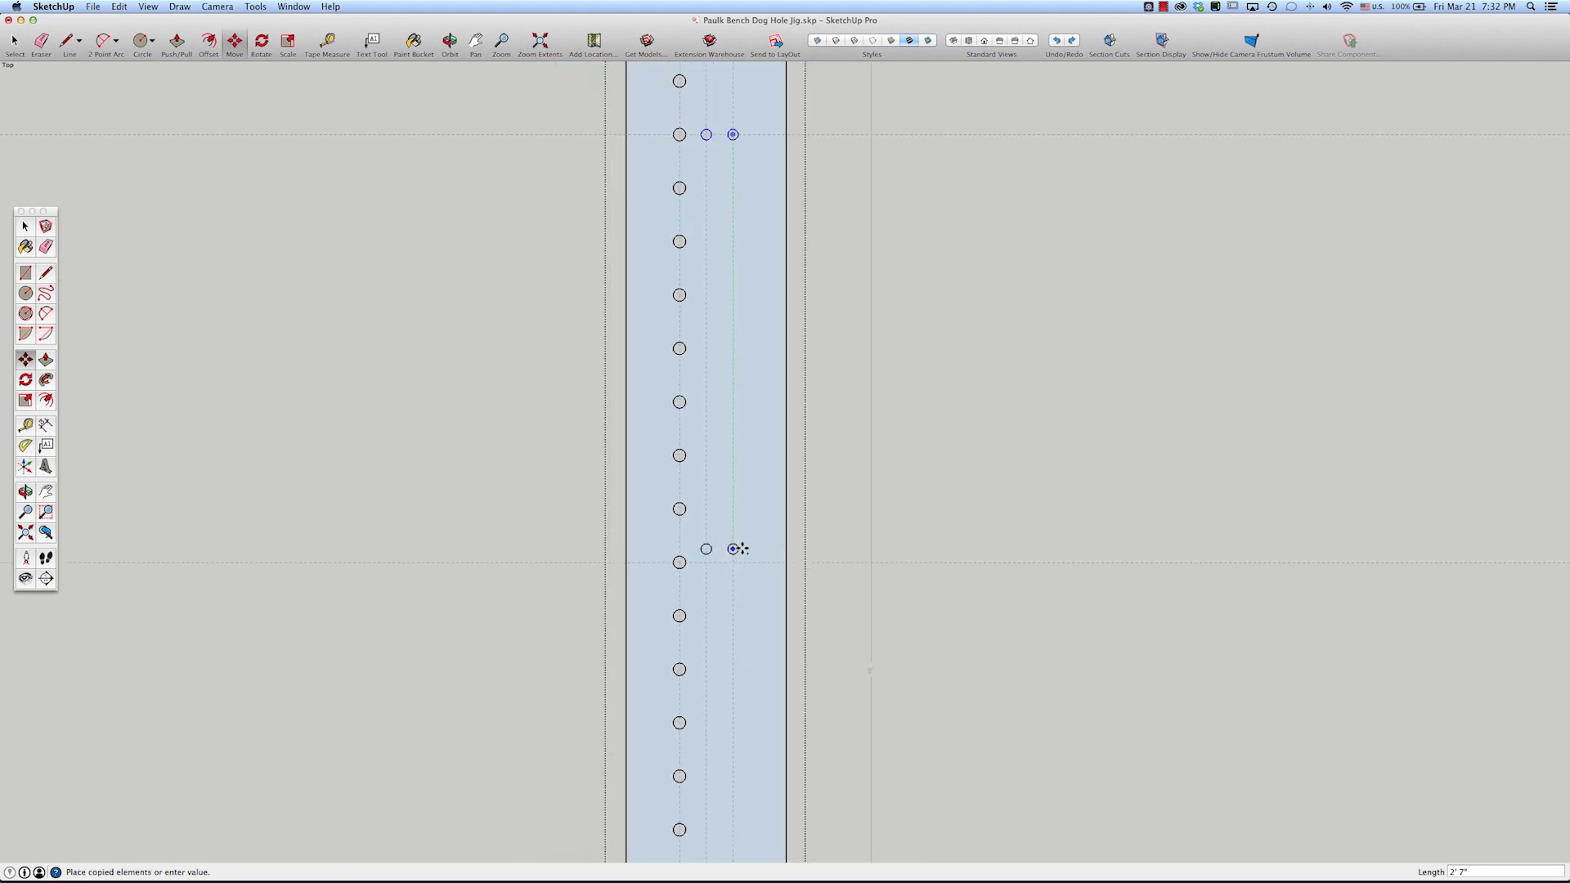
click(710, 573)
- Copy the circle pair from the second crosswise guide 2' down onto the third crosswise guide
scroll(710, 556, down, 2)
scroll(708, 543, down, 4)
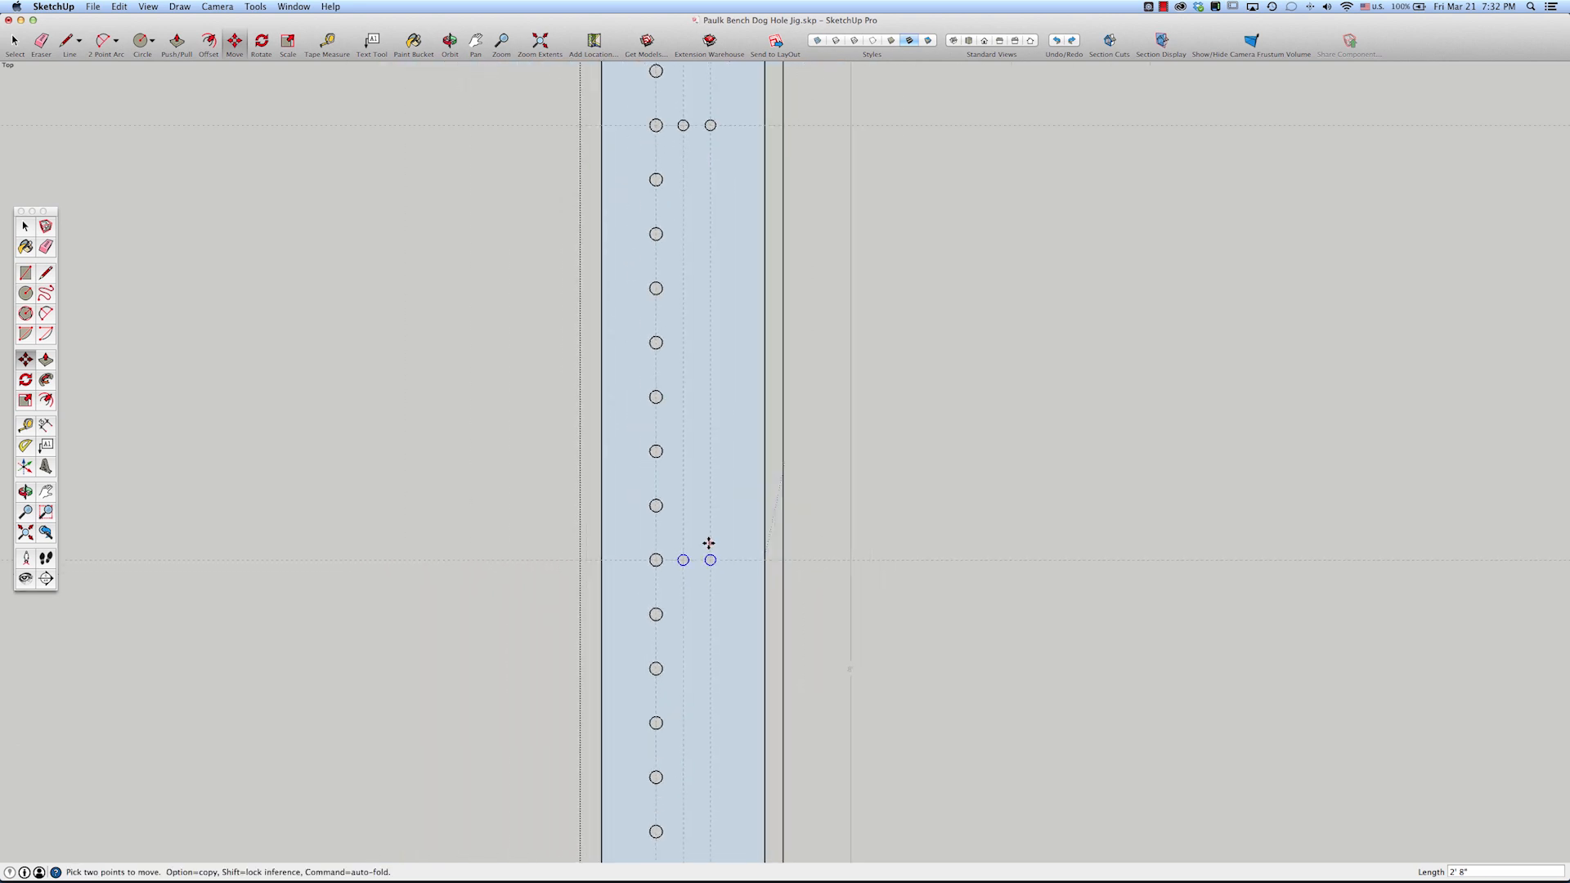
scroll(713, 573, down, 1)
scroll(724, 642, up, 5)
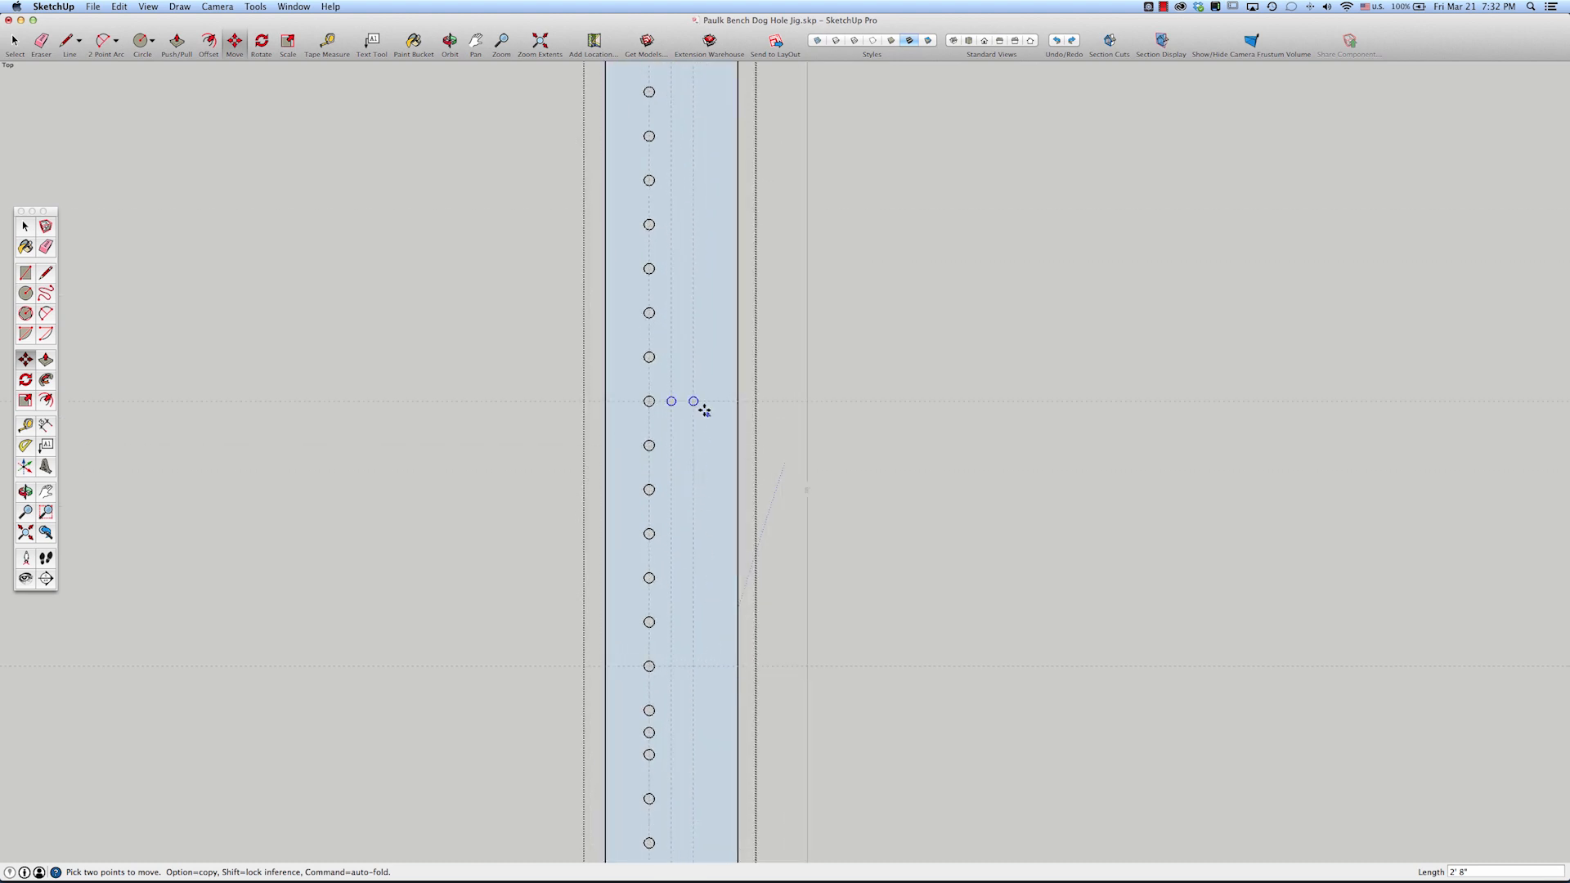
scroll(700, 403, up, 4)
key(alt)
click(673, 393)
scroll(669, 485, down, 1)
scroll(672, 485, down, 5)
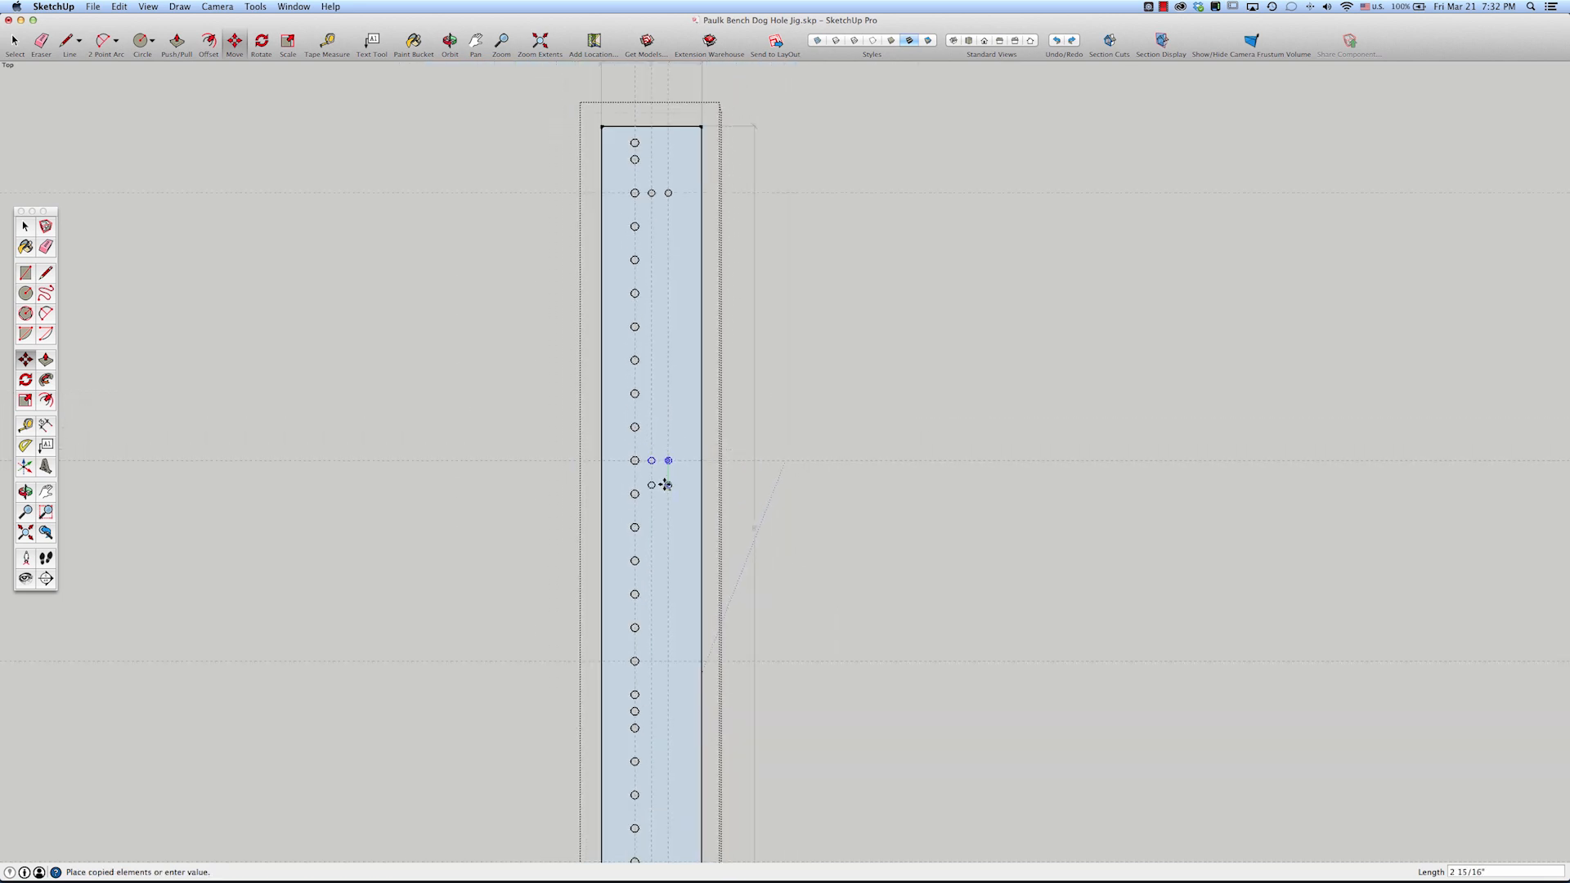
scroll(661, 630, up, 5)
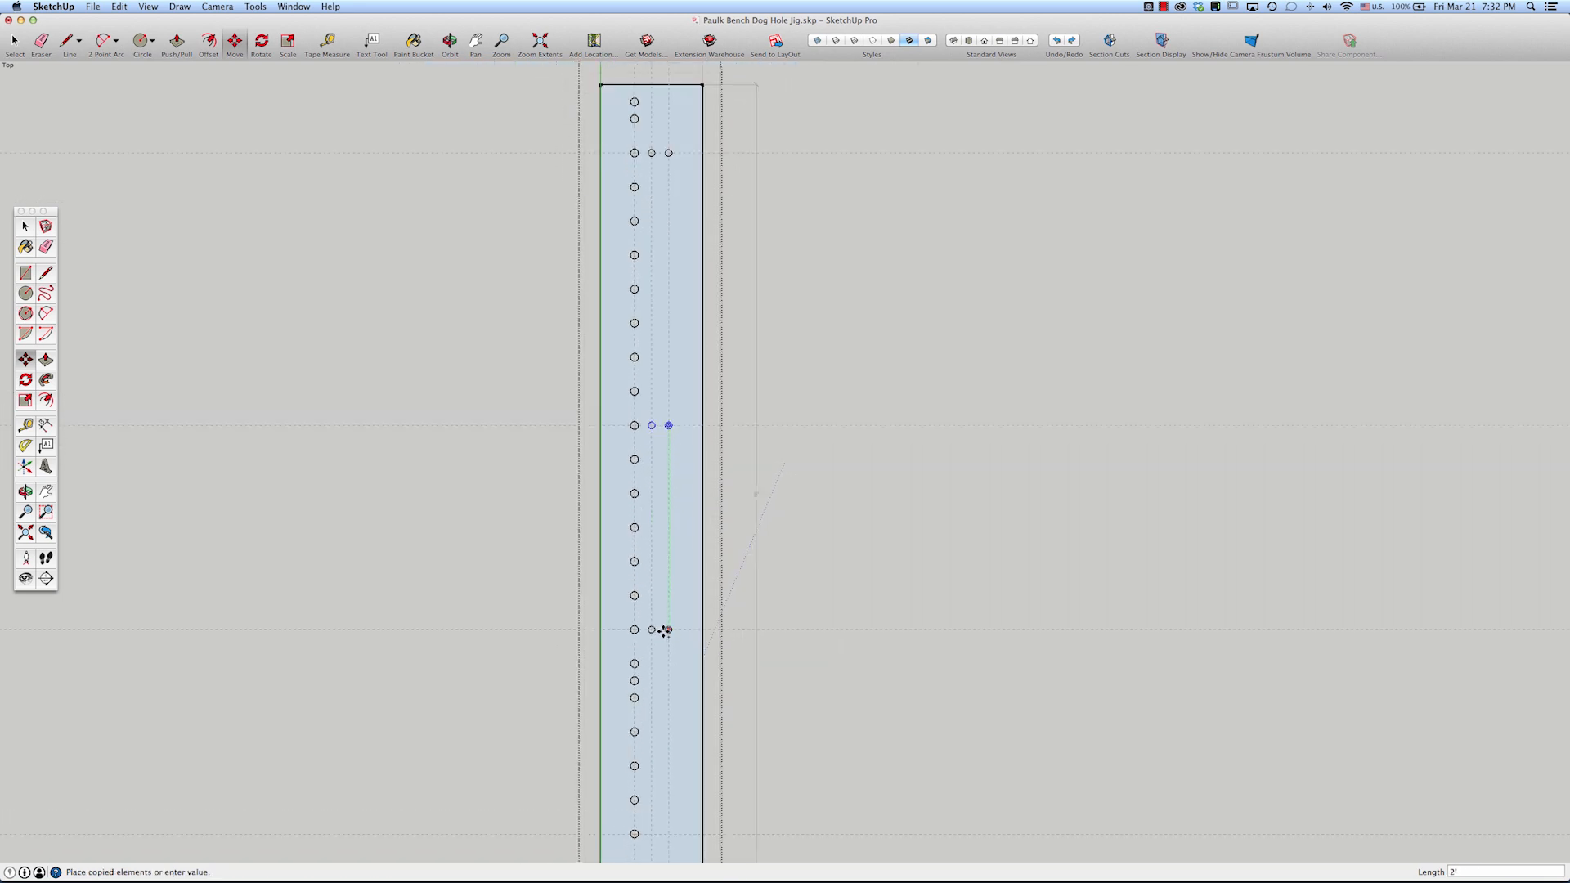
scroll(667, 628, up, 2)
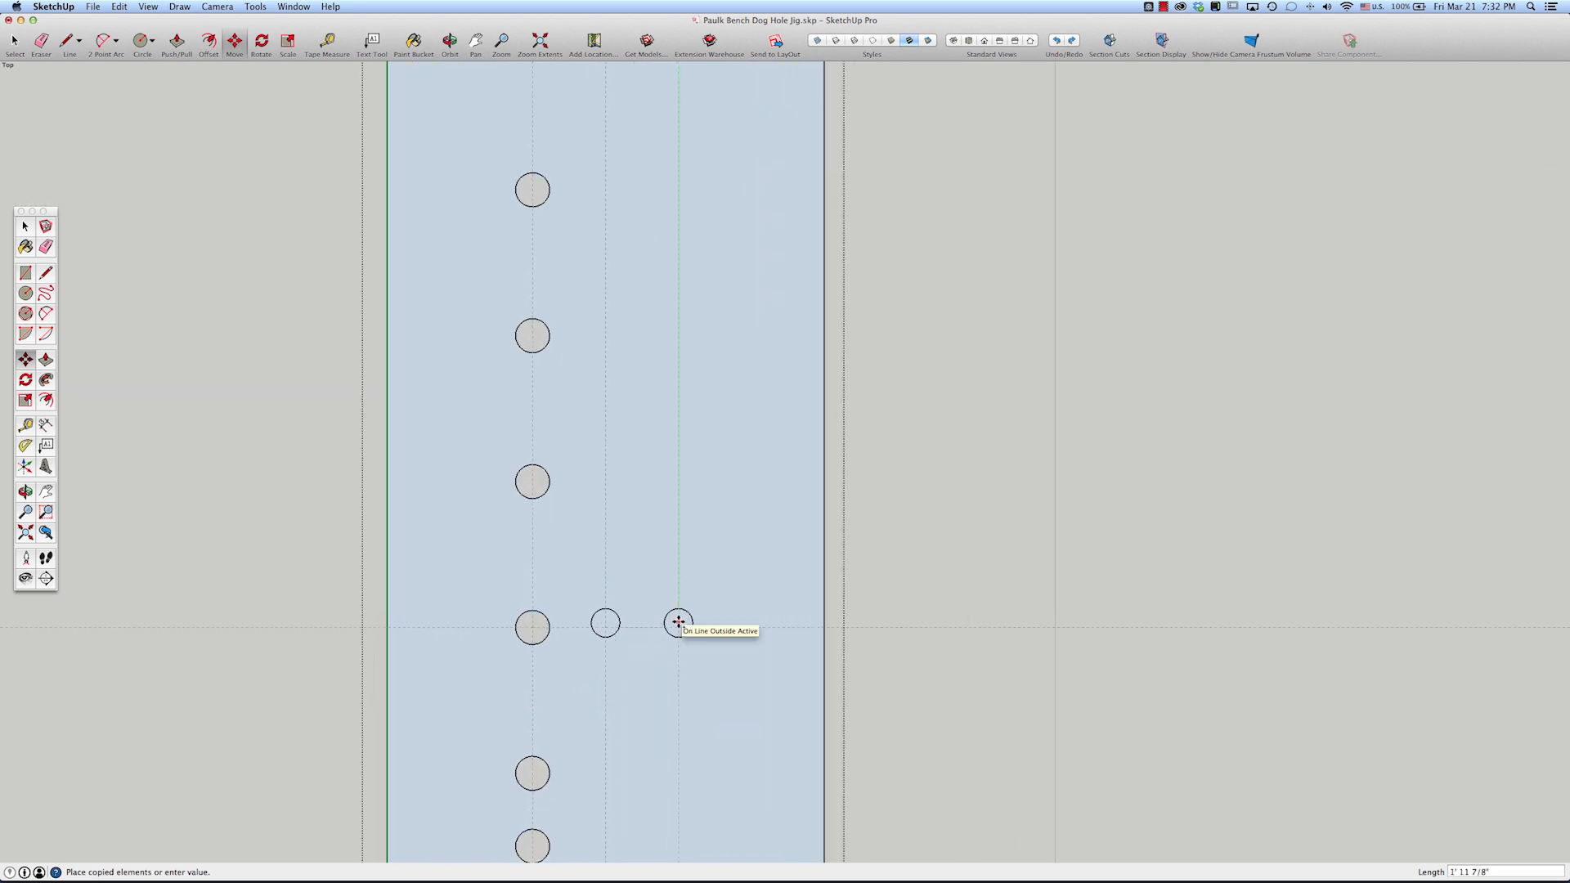
click(678, 627)
- Copy the circle pair from the third crosswise guide 2' down onto the lowest crosswise guide
scroll(677, 556, down, 5)
scroll(677, 559, down, 3)
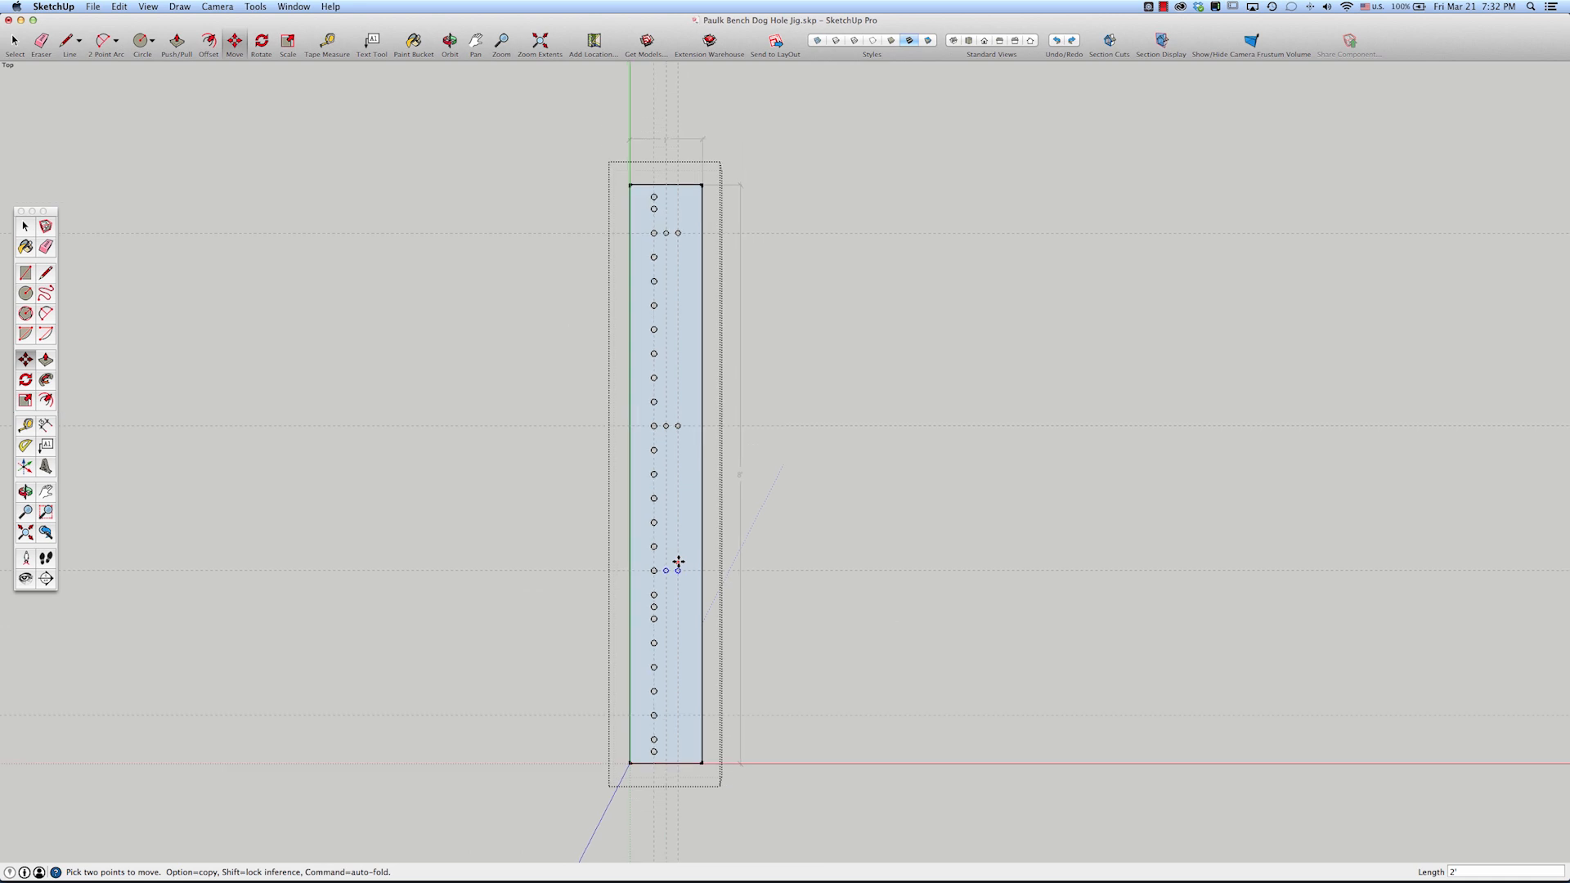
scroll(671, 751, up, 5)
scroll(678, 739, up, 2)
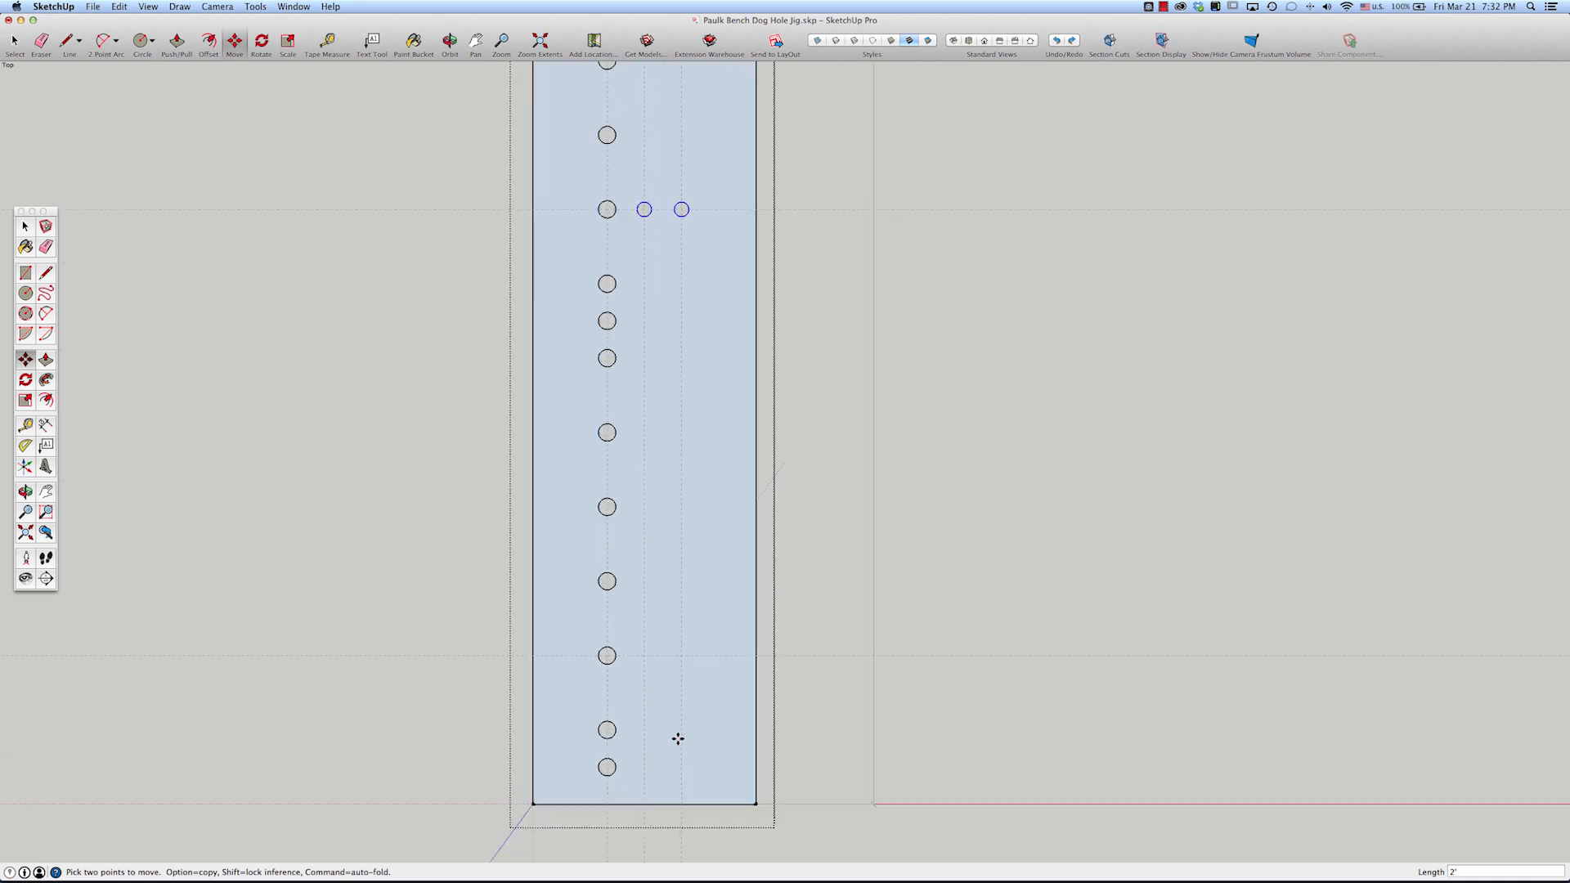
click(681, 210)
key(alt)
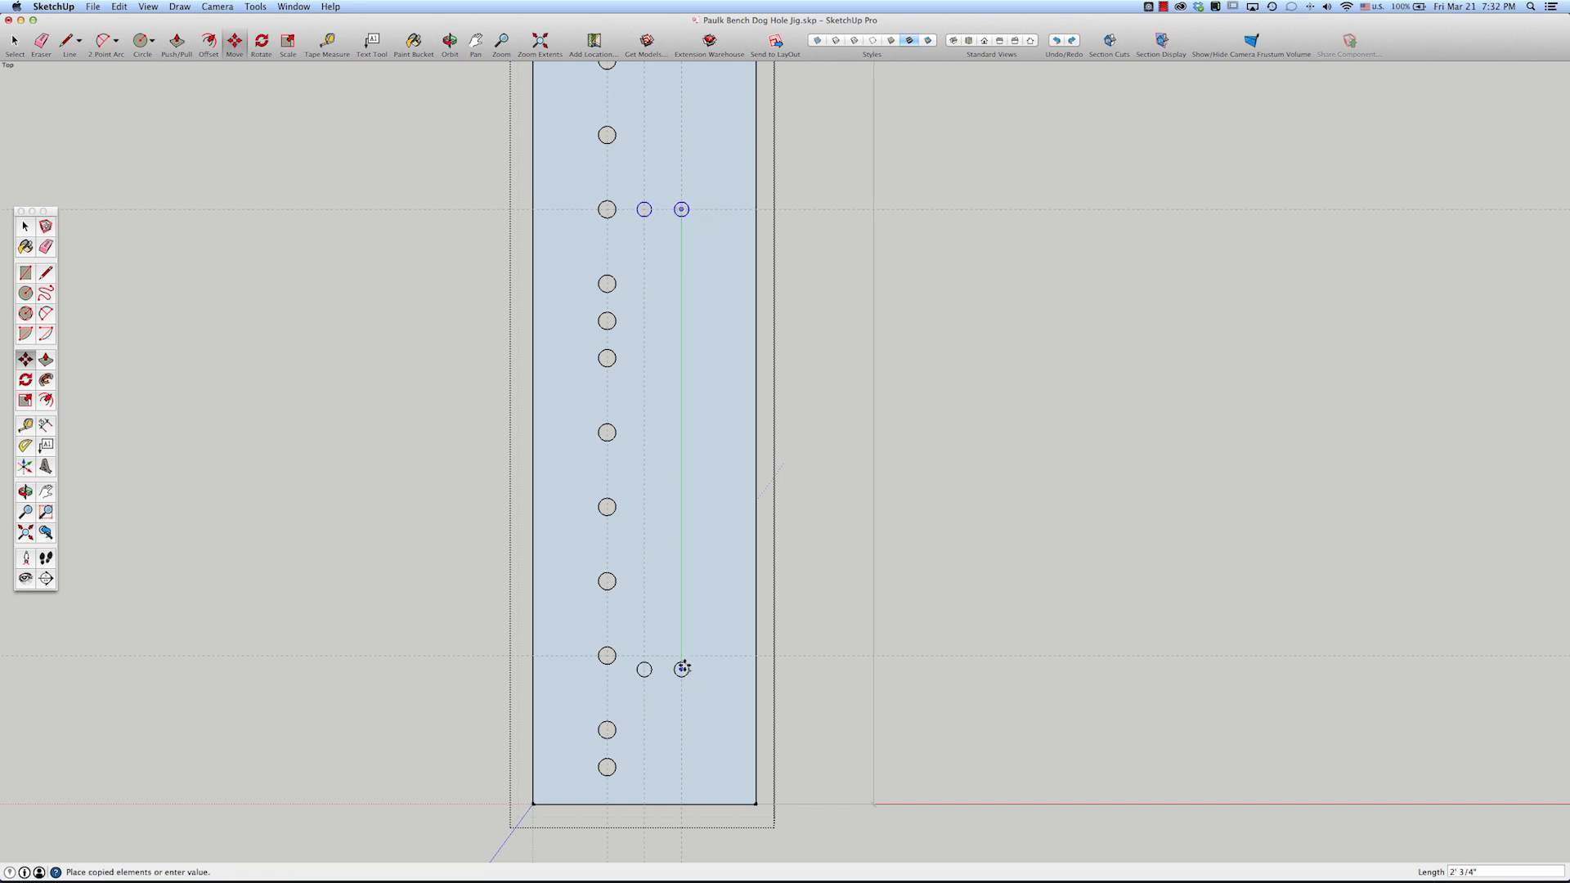
click(681, 655)
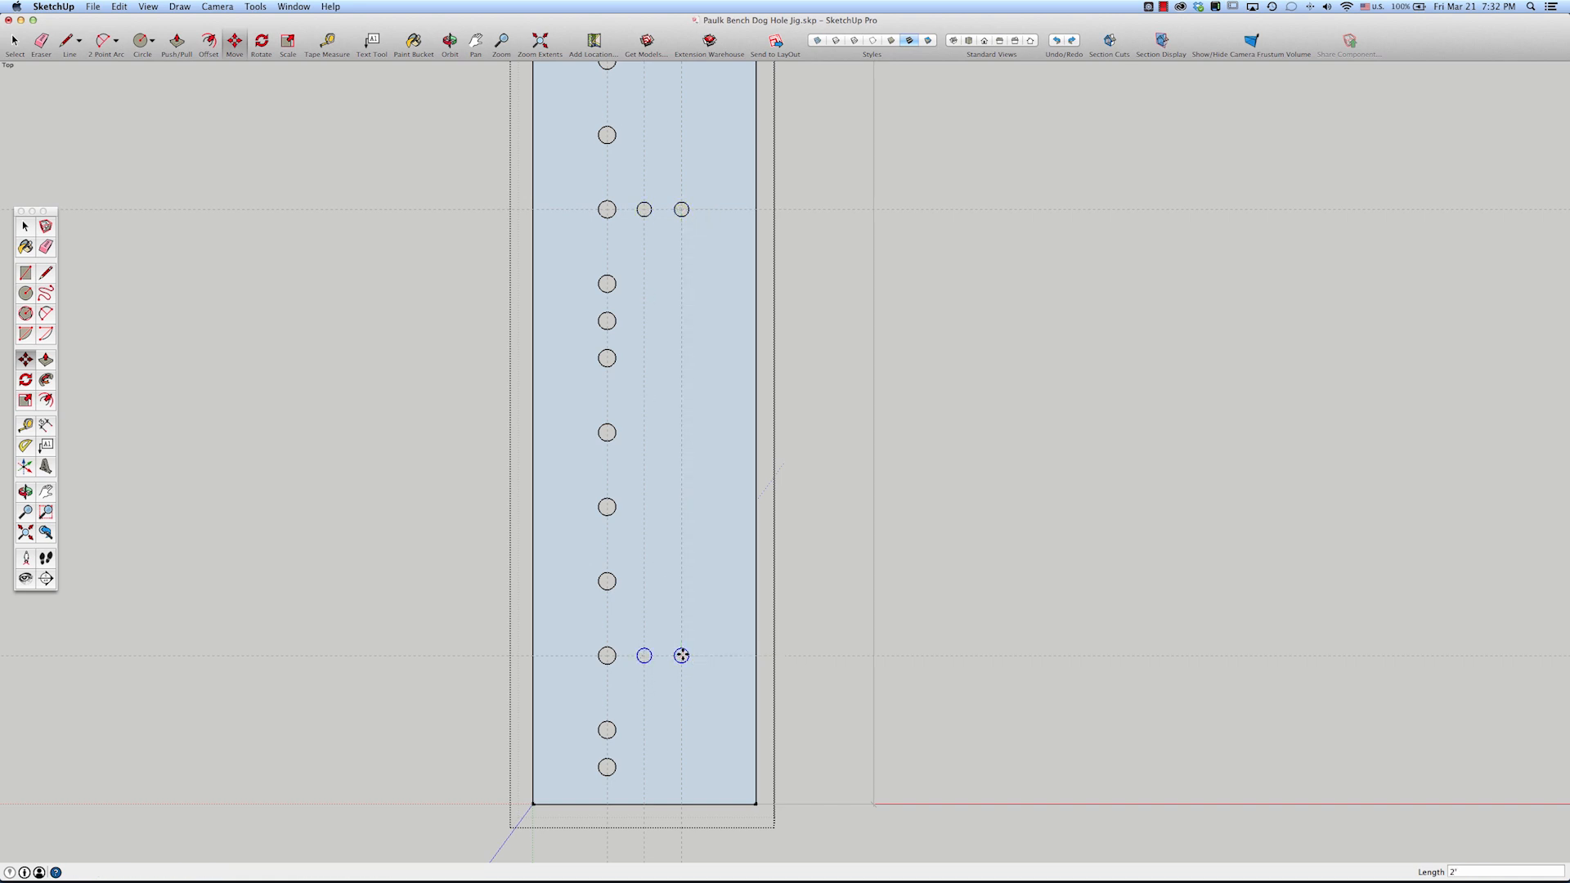
key(space)
- Delete all construction guides from the model, keeping the jig board and its dimensions
scroll(665, 483, down, 5)
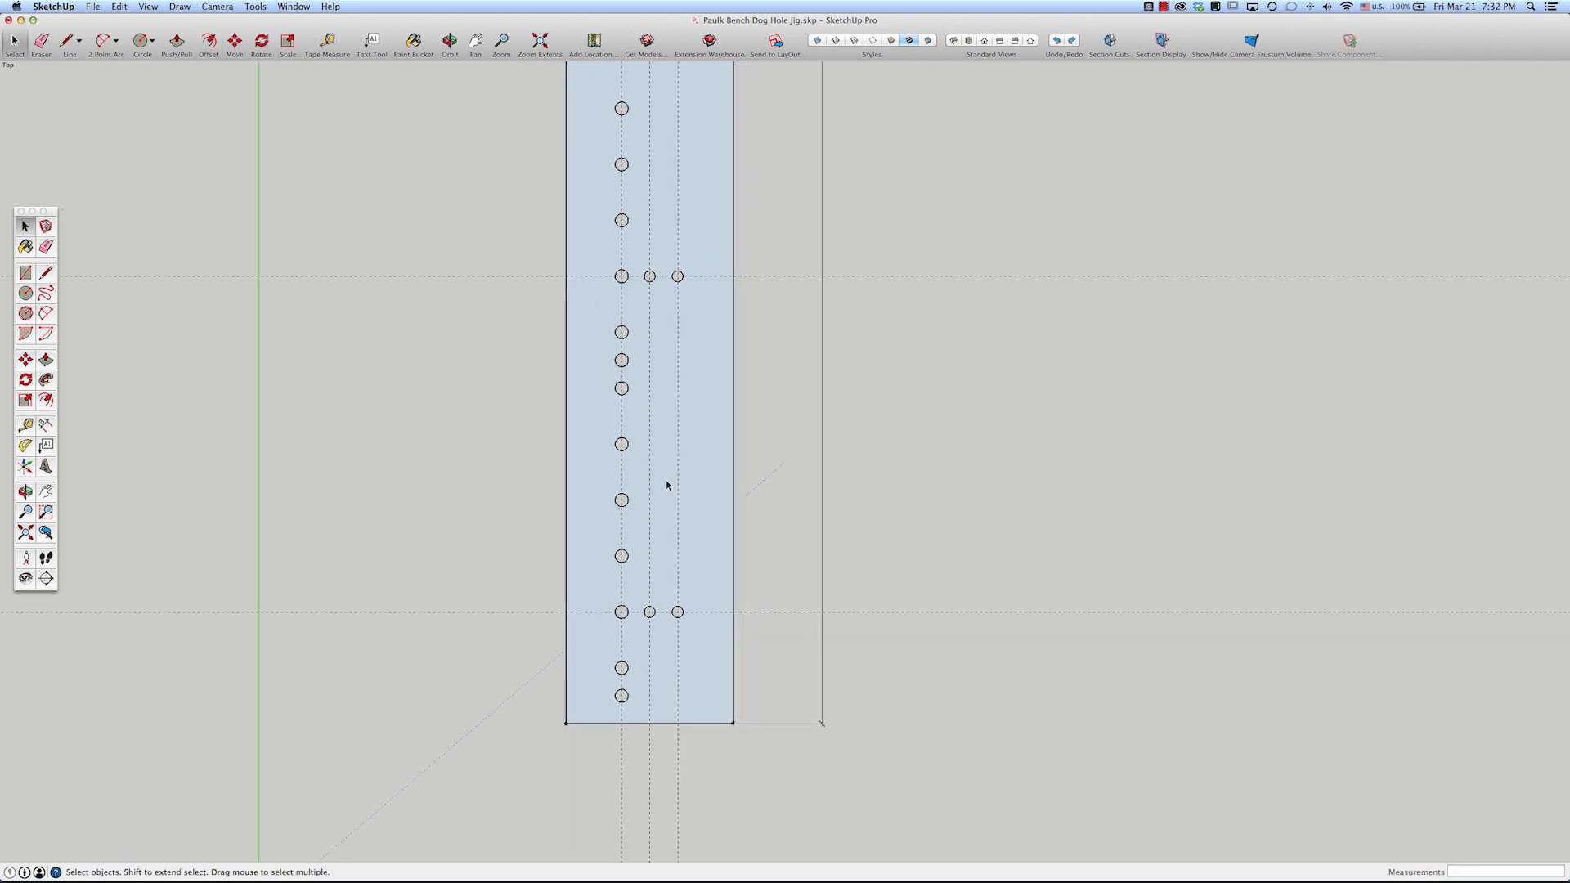
scroll(668, 484, down, 6)
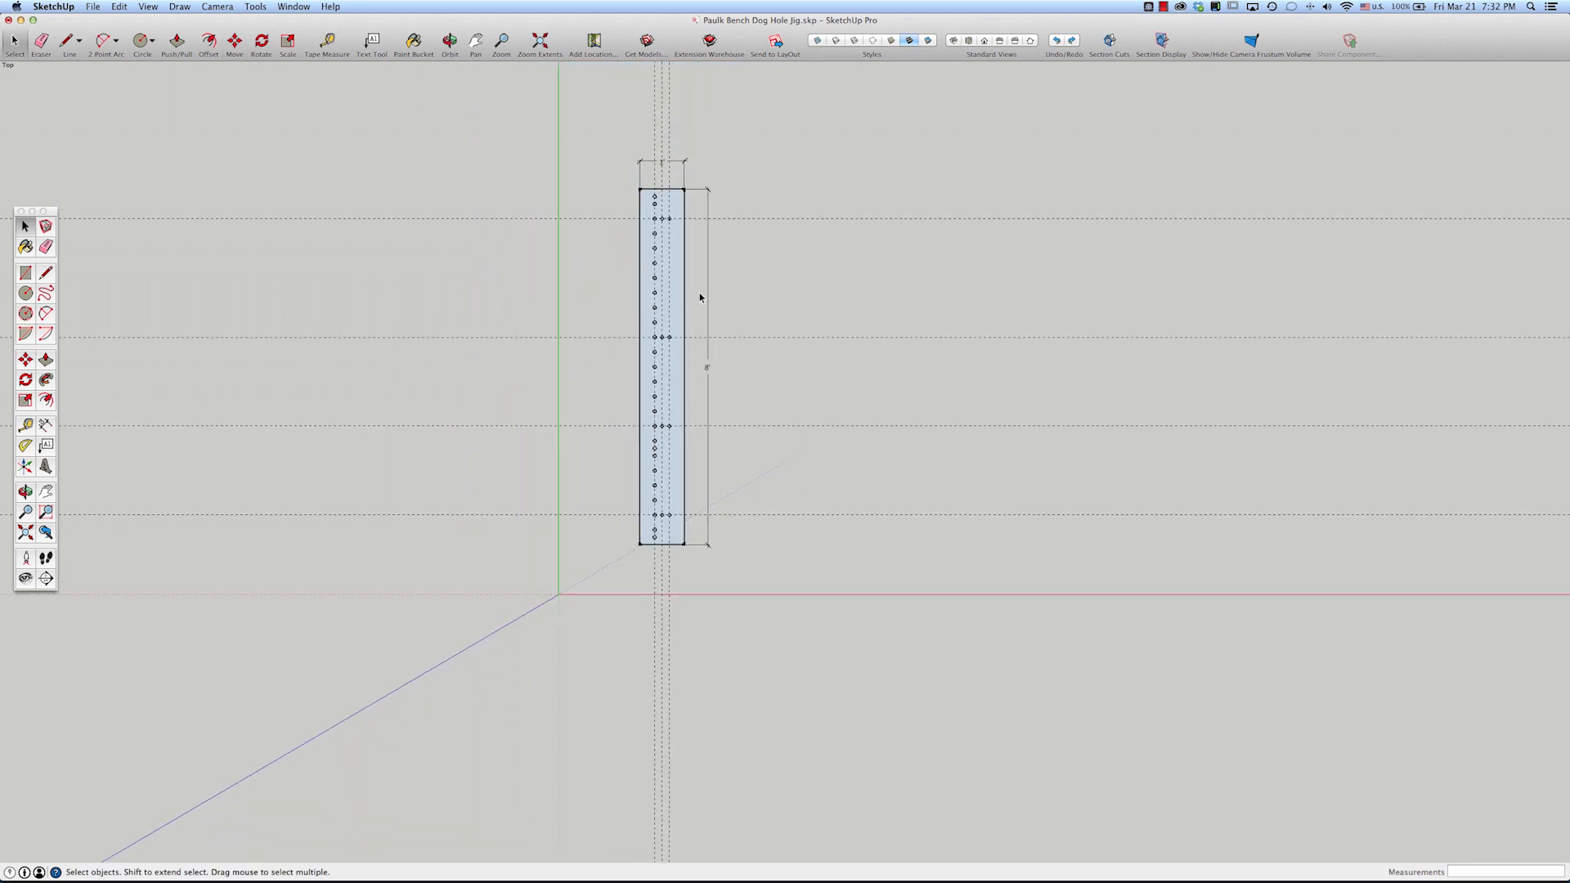
scroll(697, 290, up, 3)
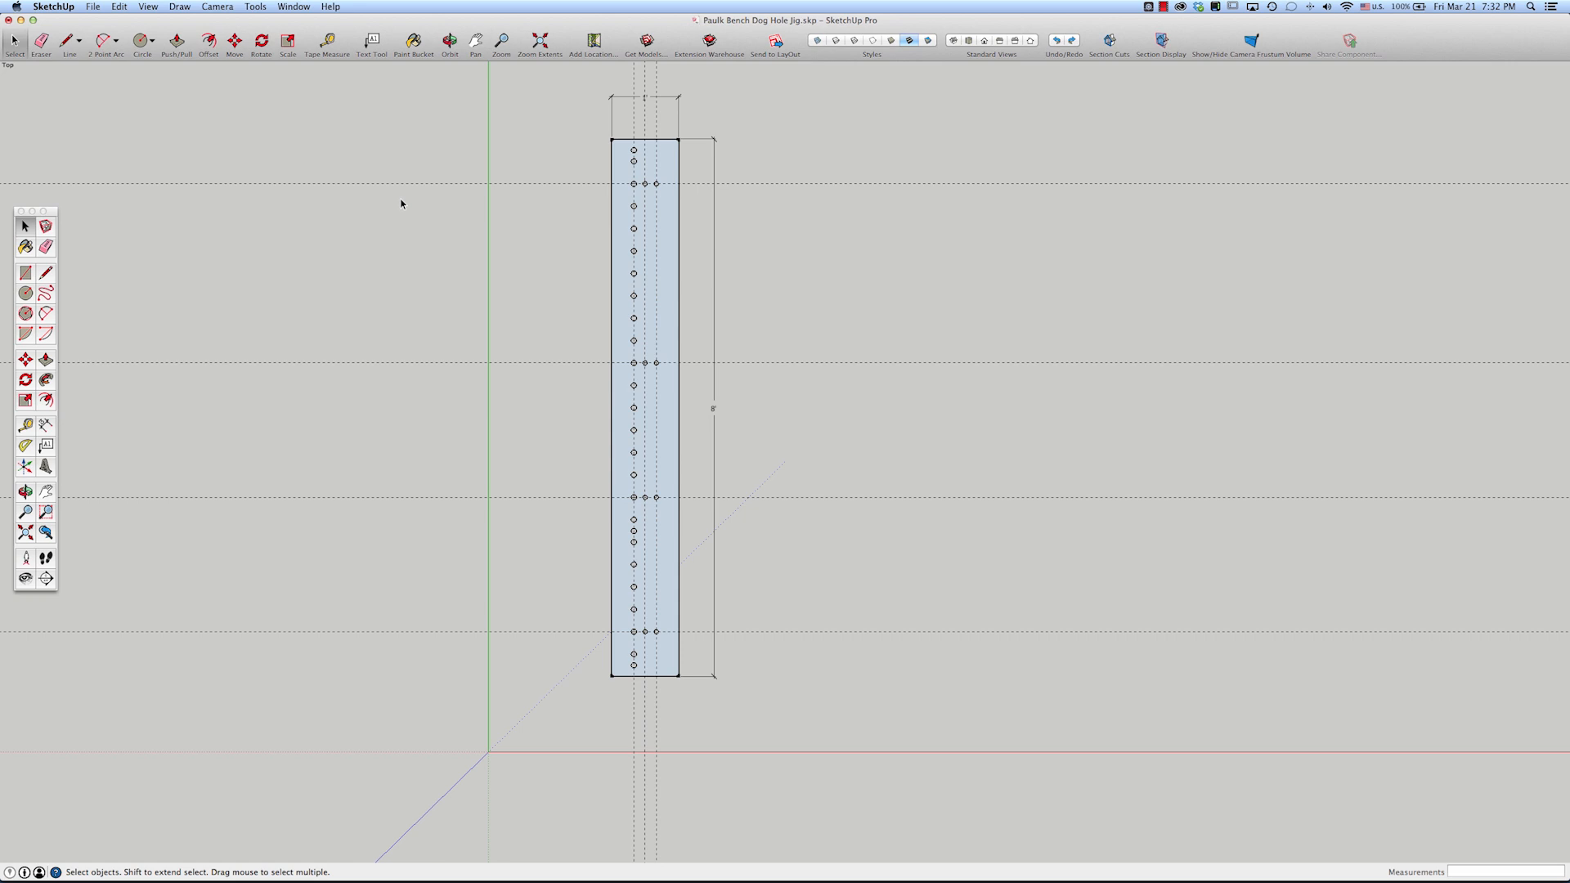
click(118, 8)
click(149, 109)
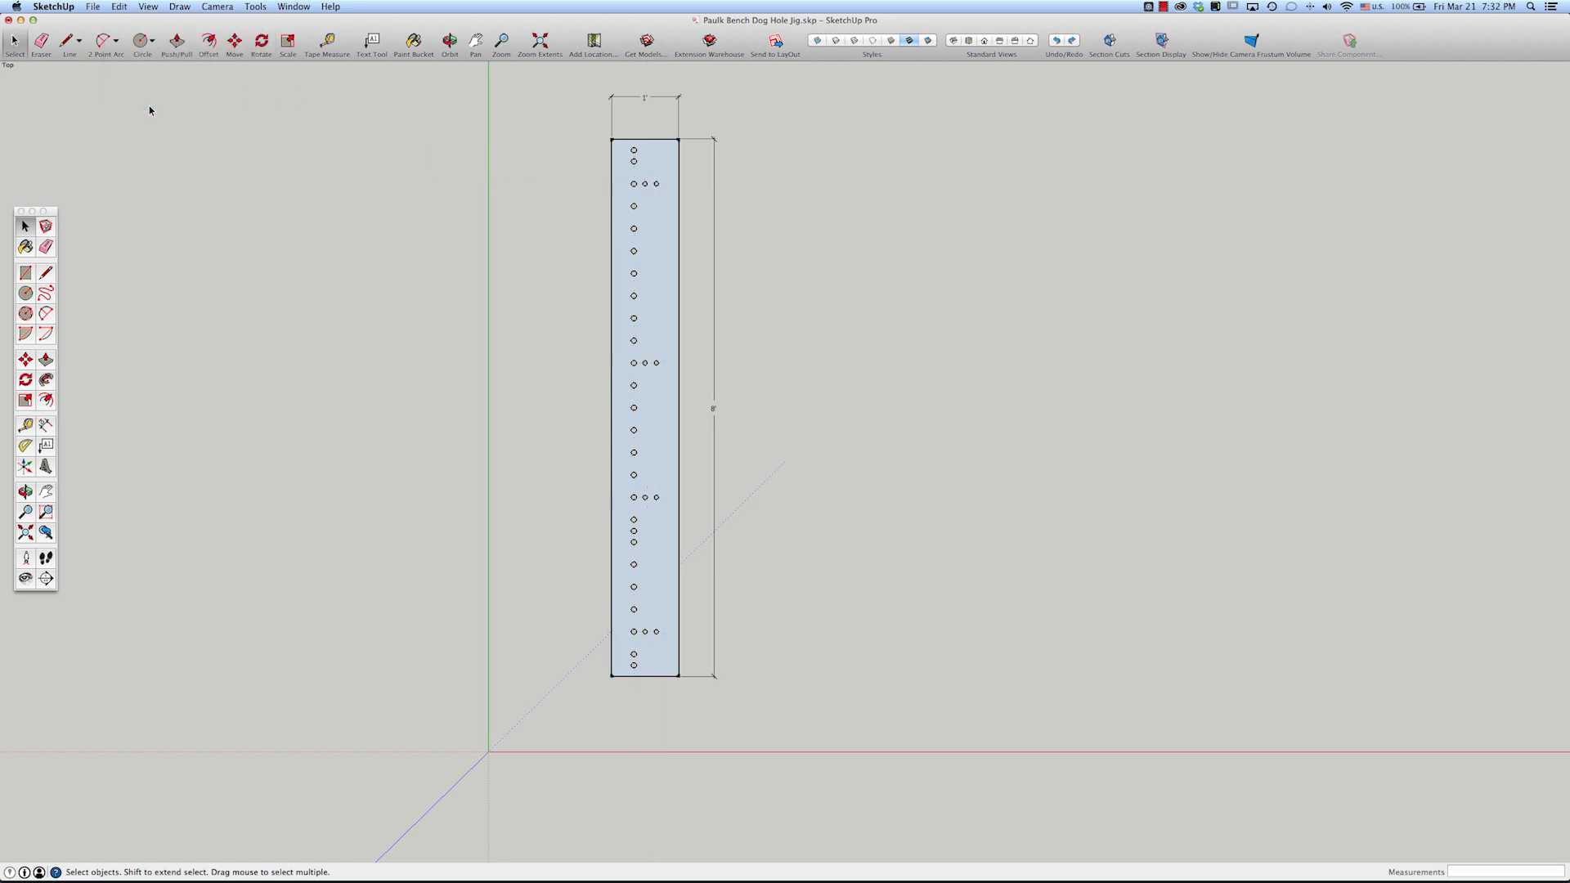
- Paint the jig board a pale yellow from the Colors material collection
middle_drag(641, 577, 680, 572)
scroll(687, 677, up, 5)
key(space)
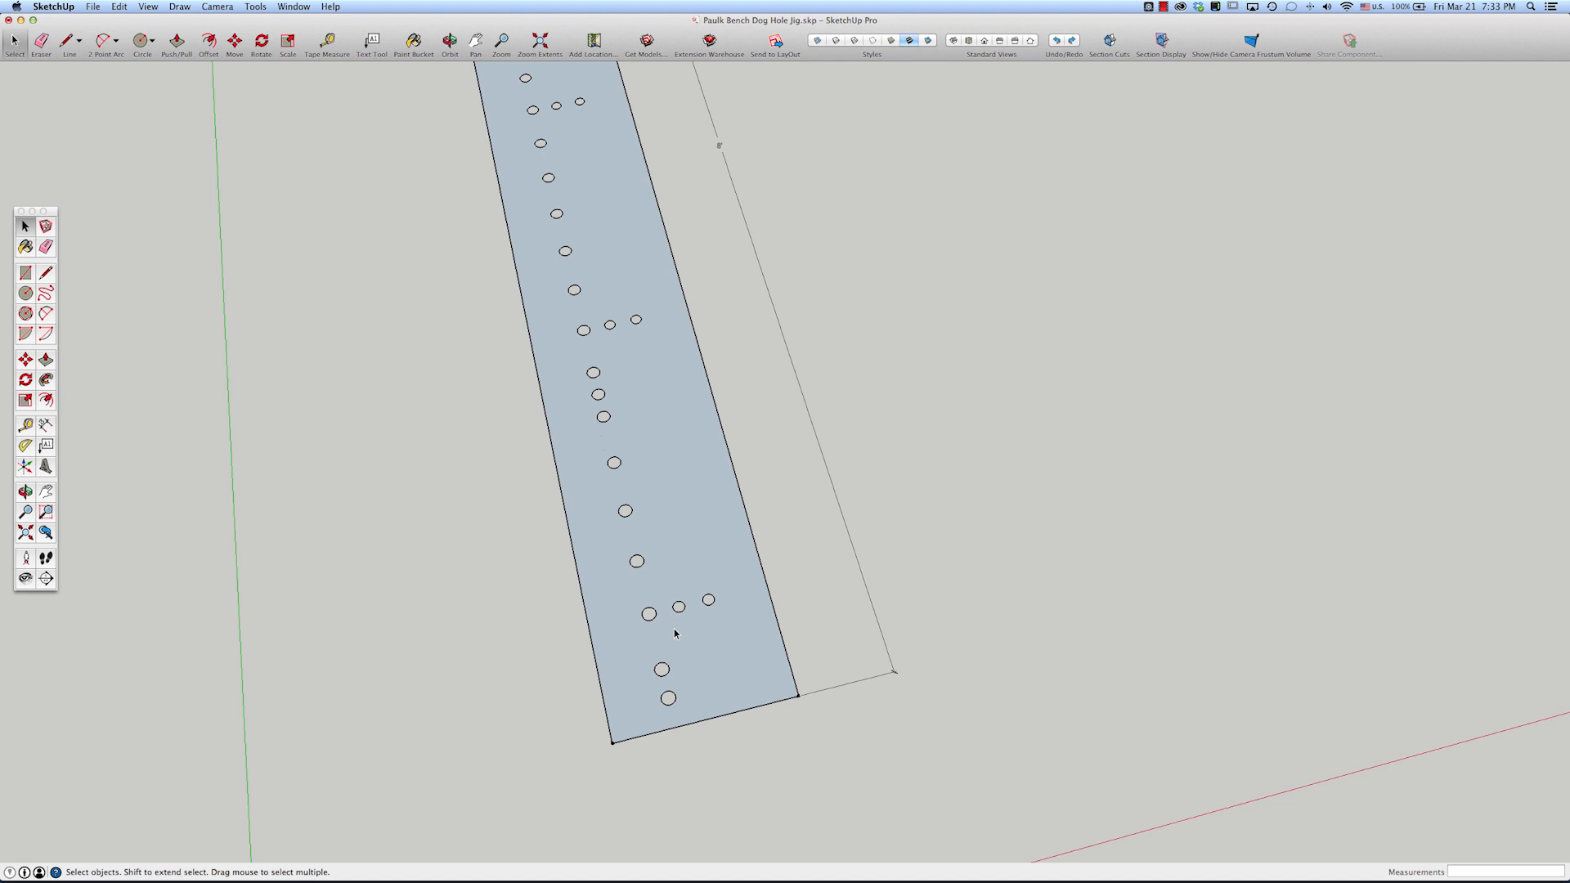
key(b)
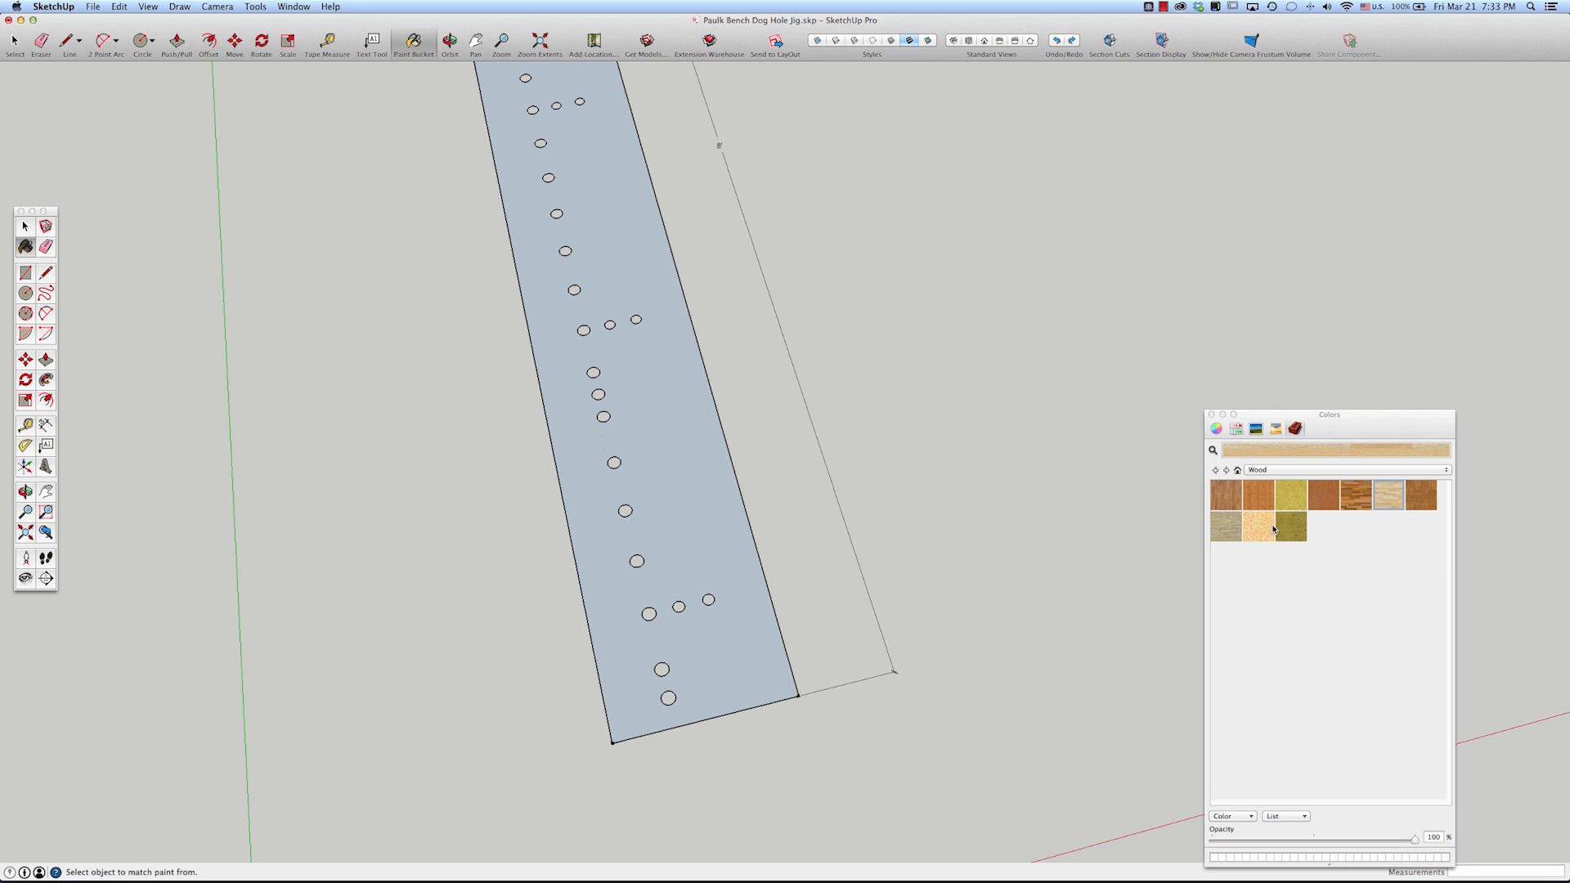
click(1326, 472)
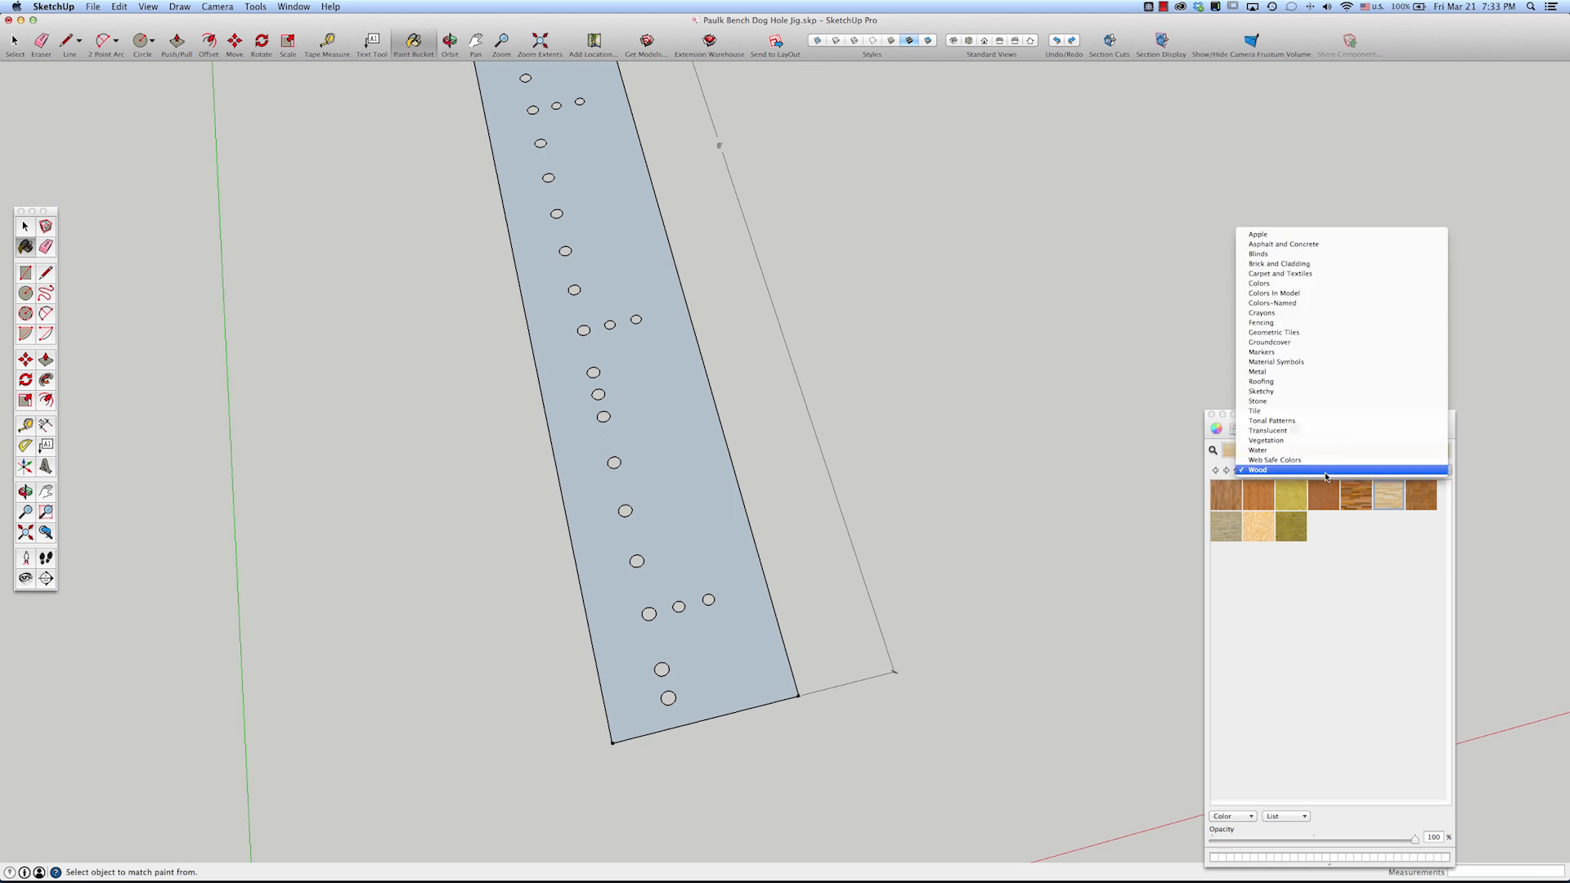
click(1265, 284)
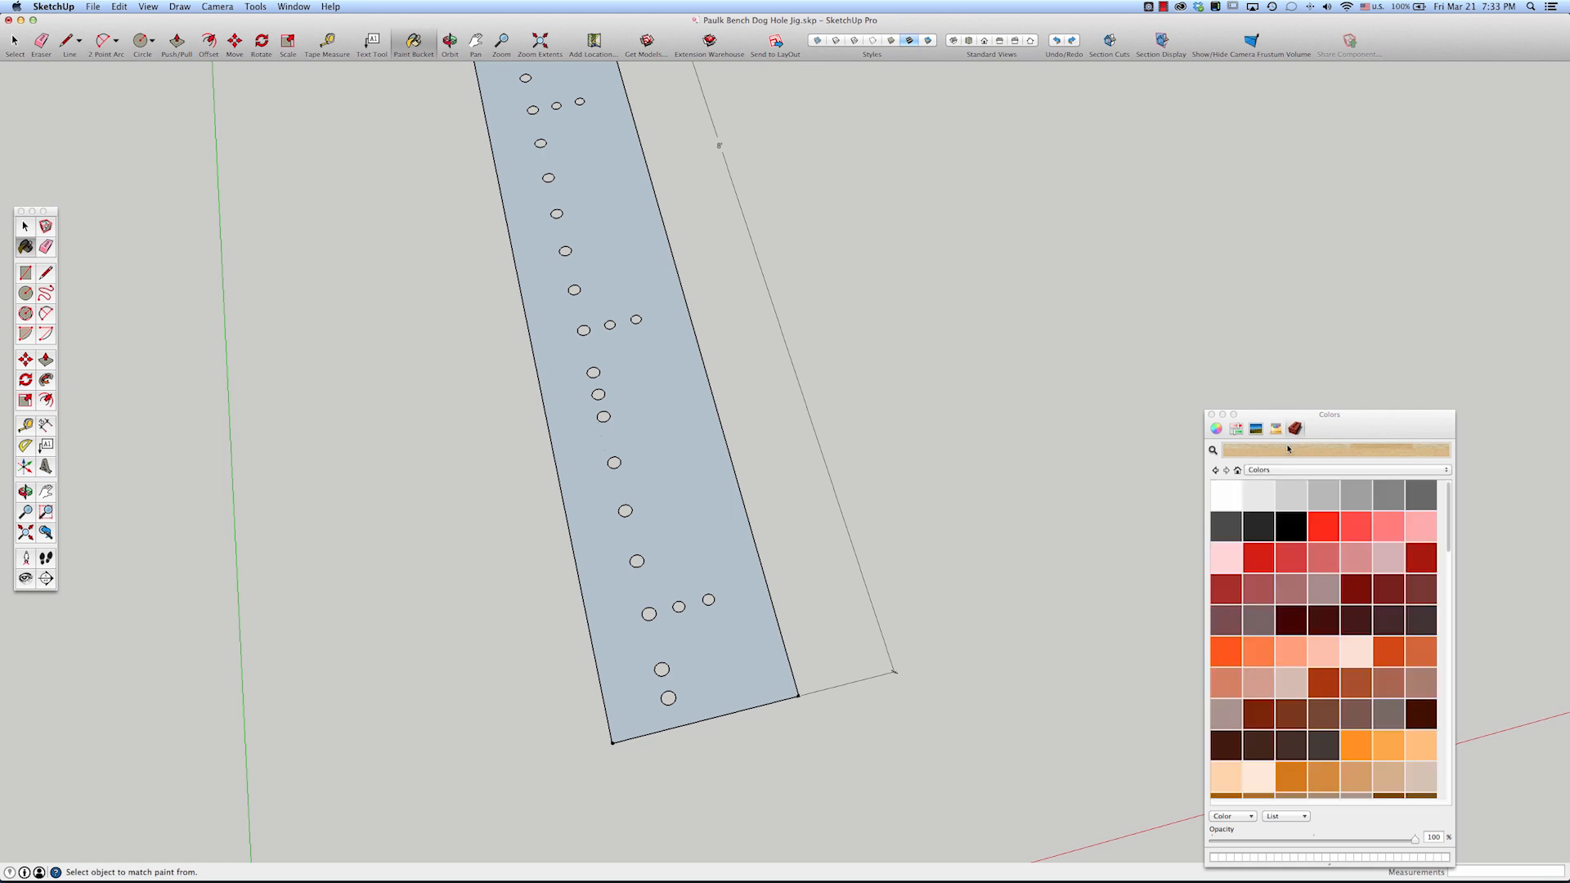
scroll(1341, 638, down, 4)
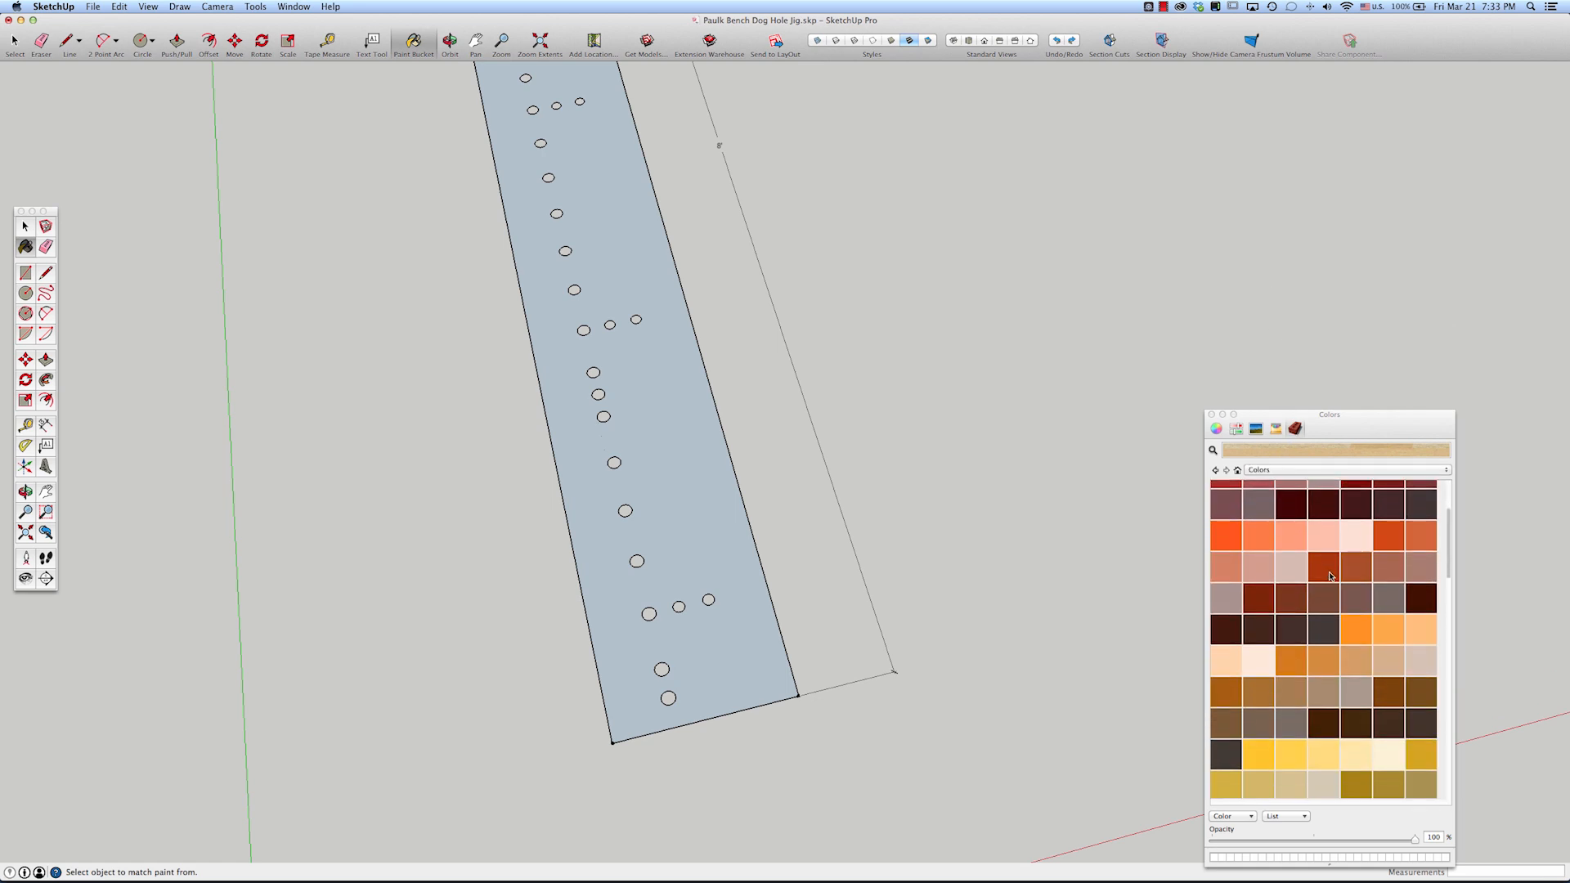
click(1356, 753)
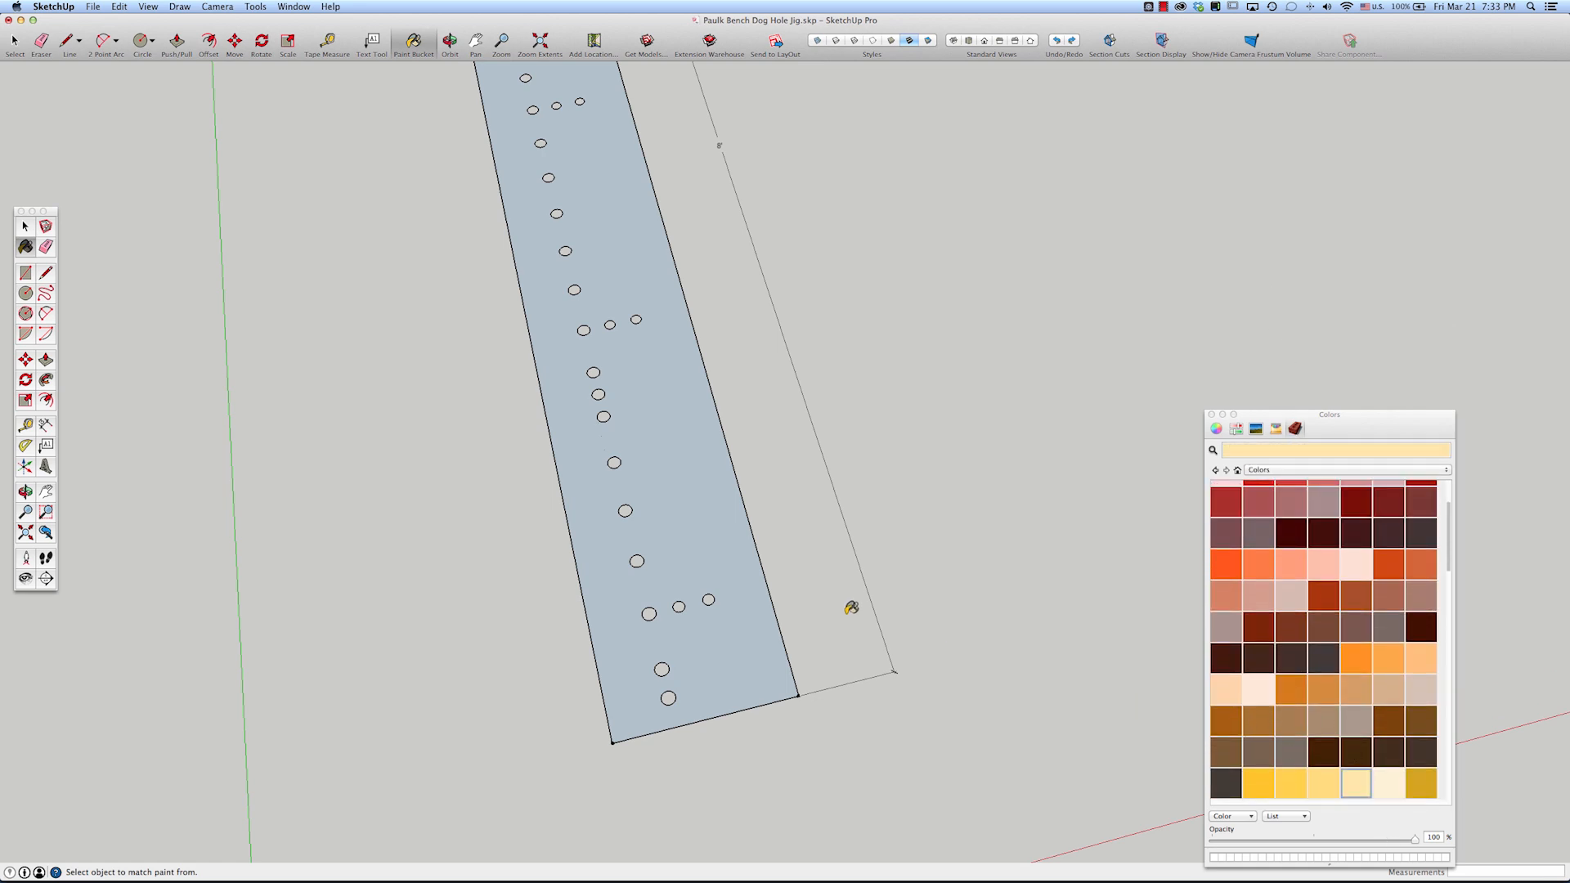
click(683, 498)
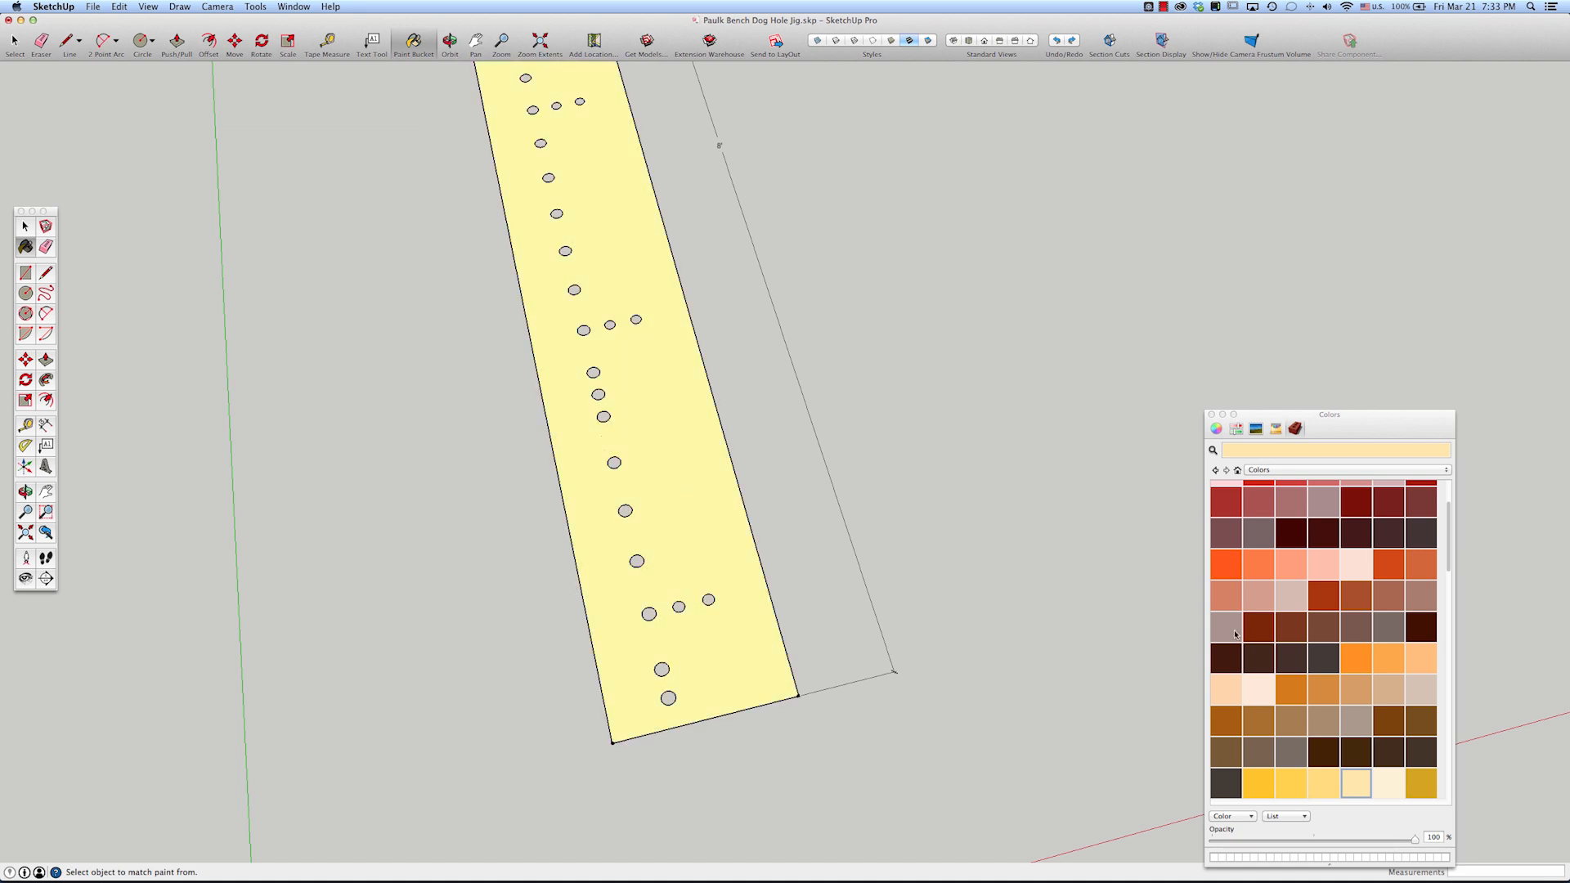
- Repaint the jig board with a tan shade from the Colors collection
click(1387, 689)
click(730, 532)
scroll(730, 532, down, 2)
scroll(730, 531, down, 3)
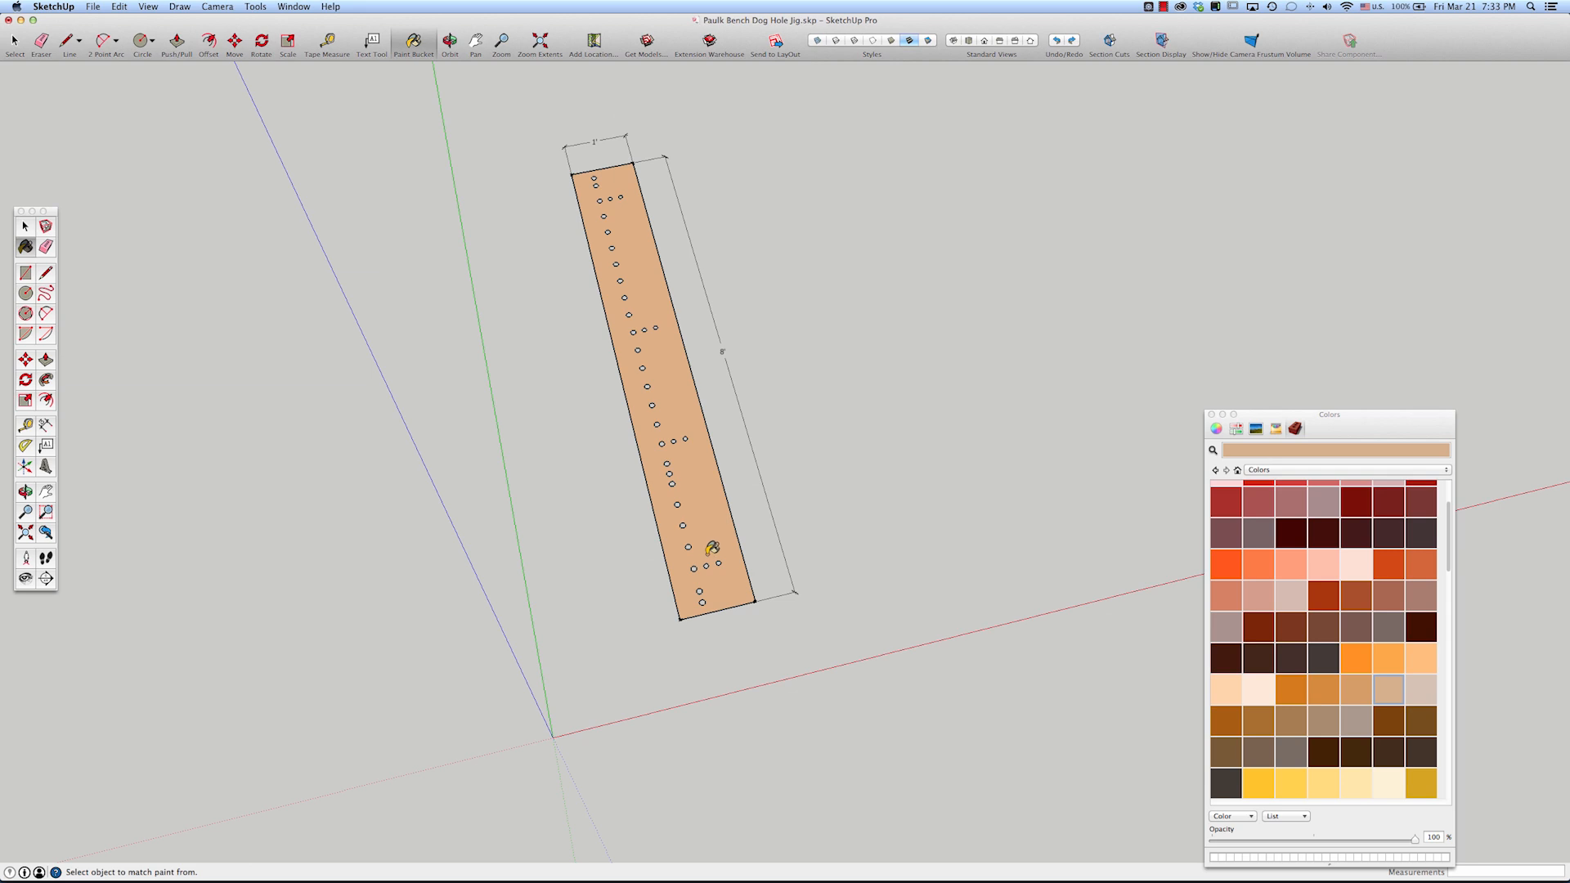
- Try the yellow-green material and the light chipboard material from the Wood collection on the jig board
click(1292, 473)
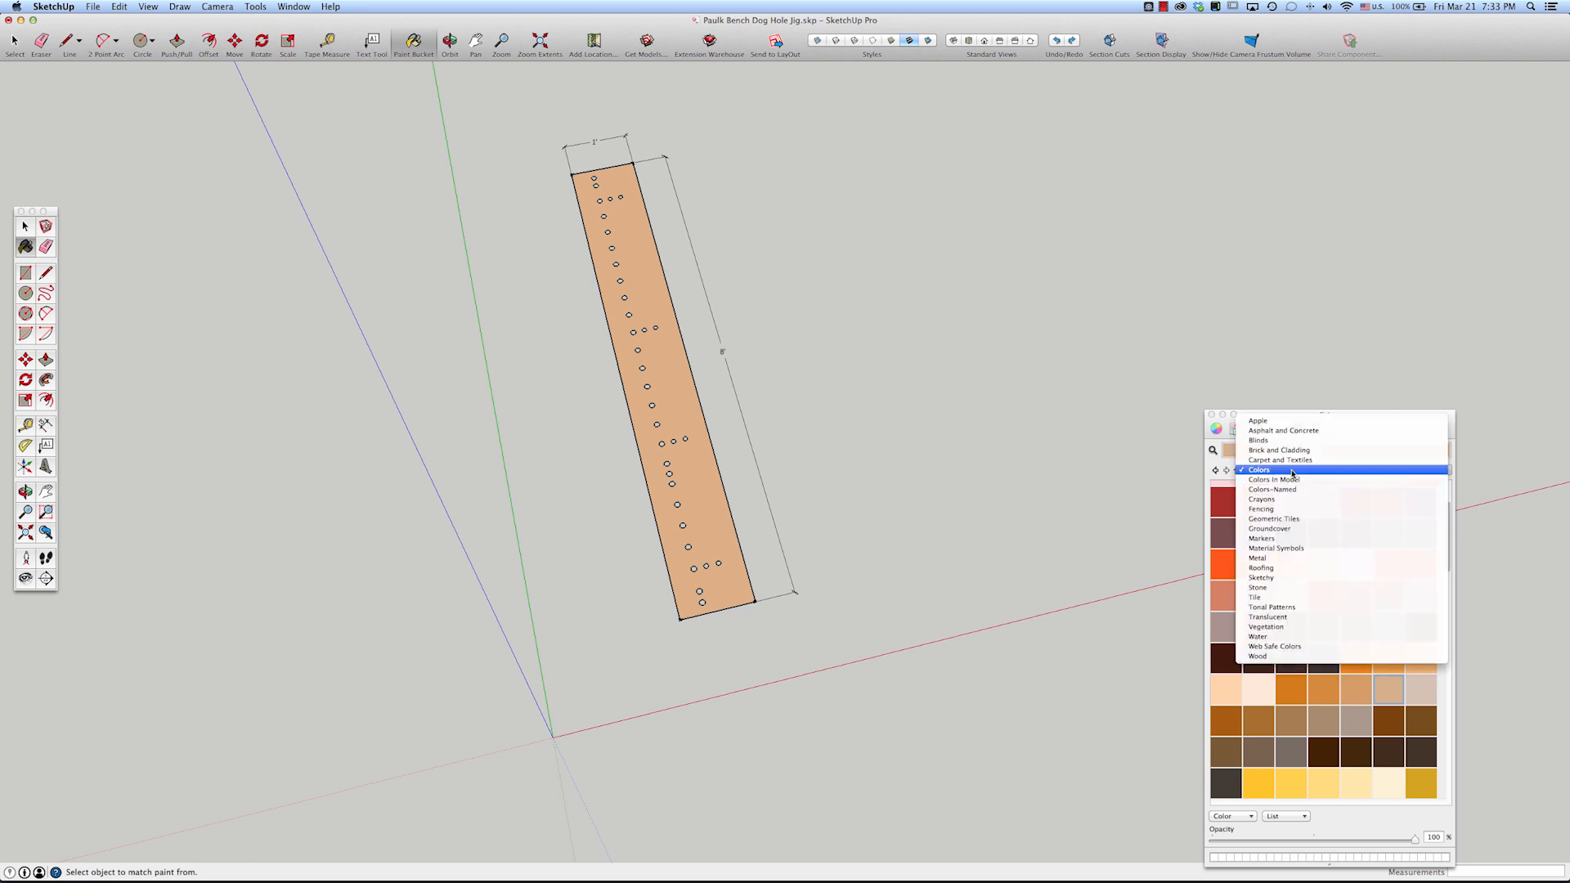
click(1287, 658)
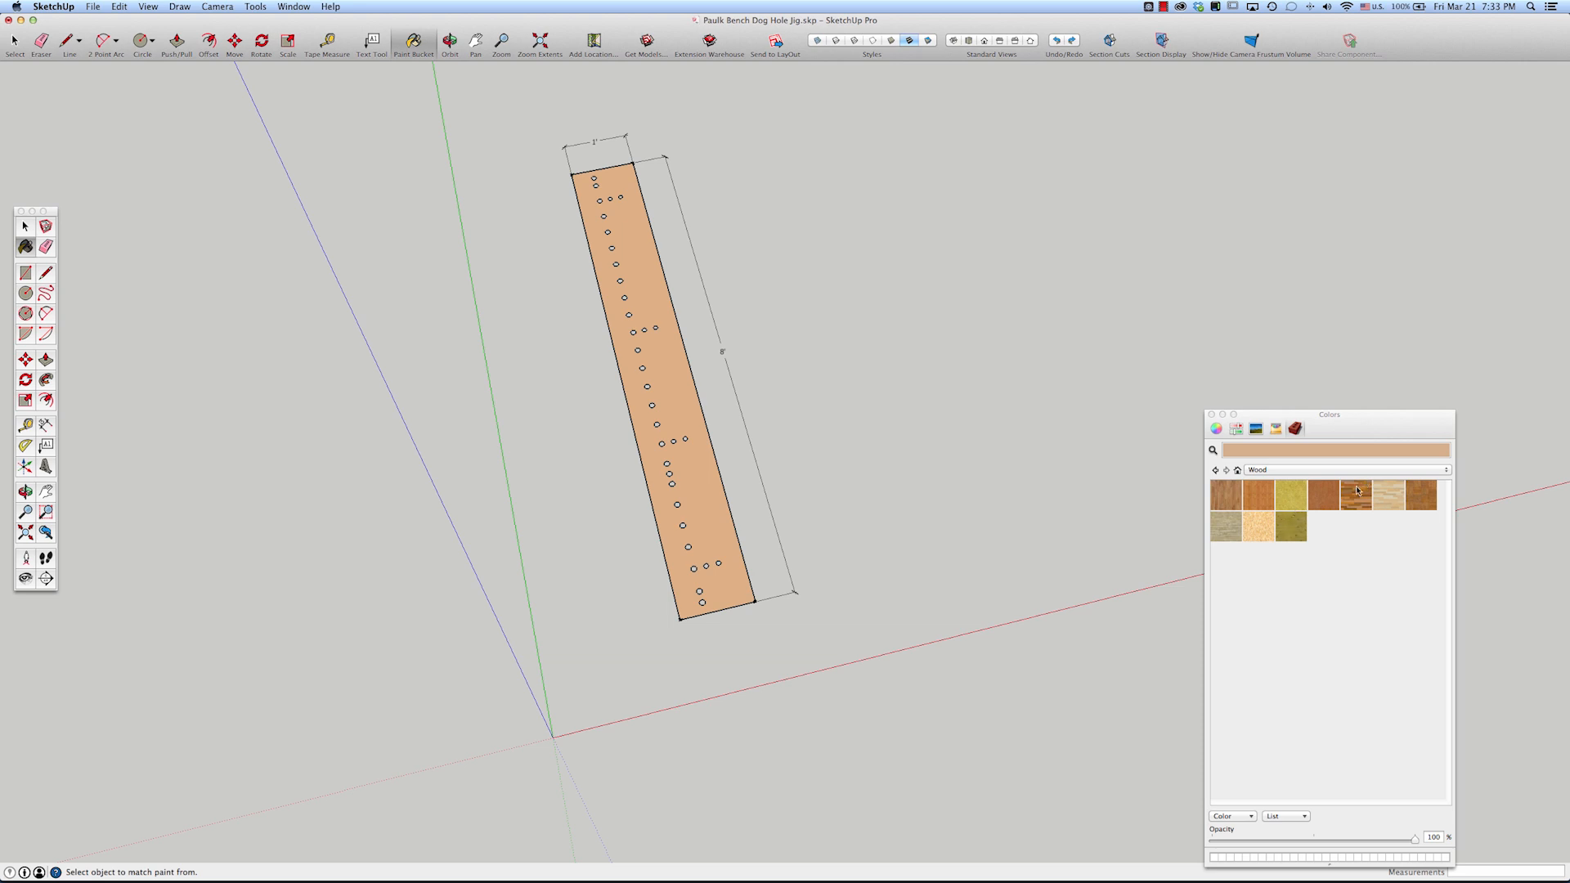
click(1292, 506)
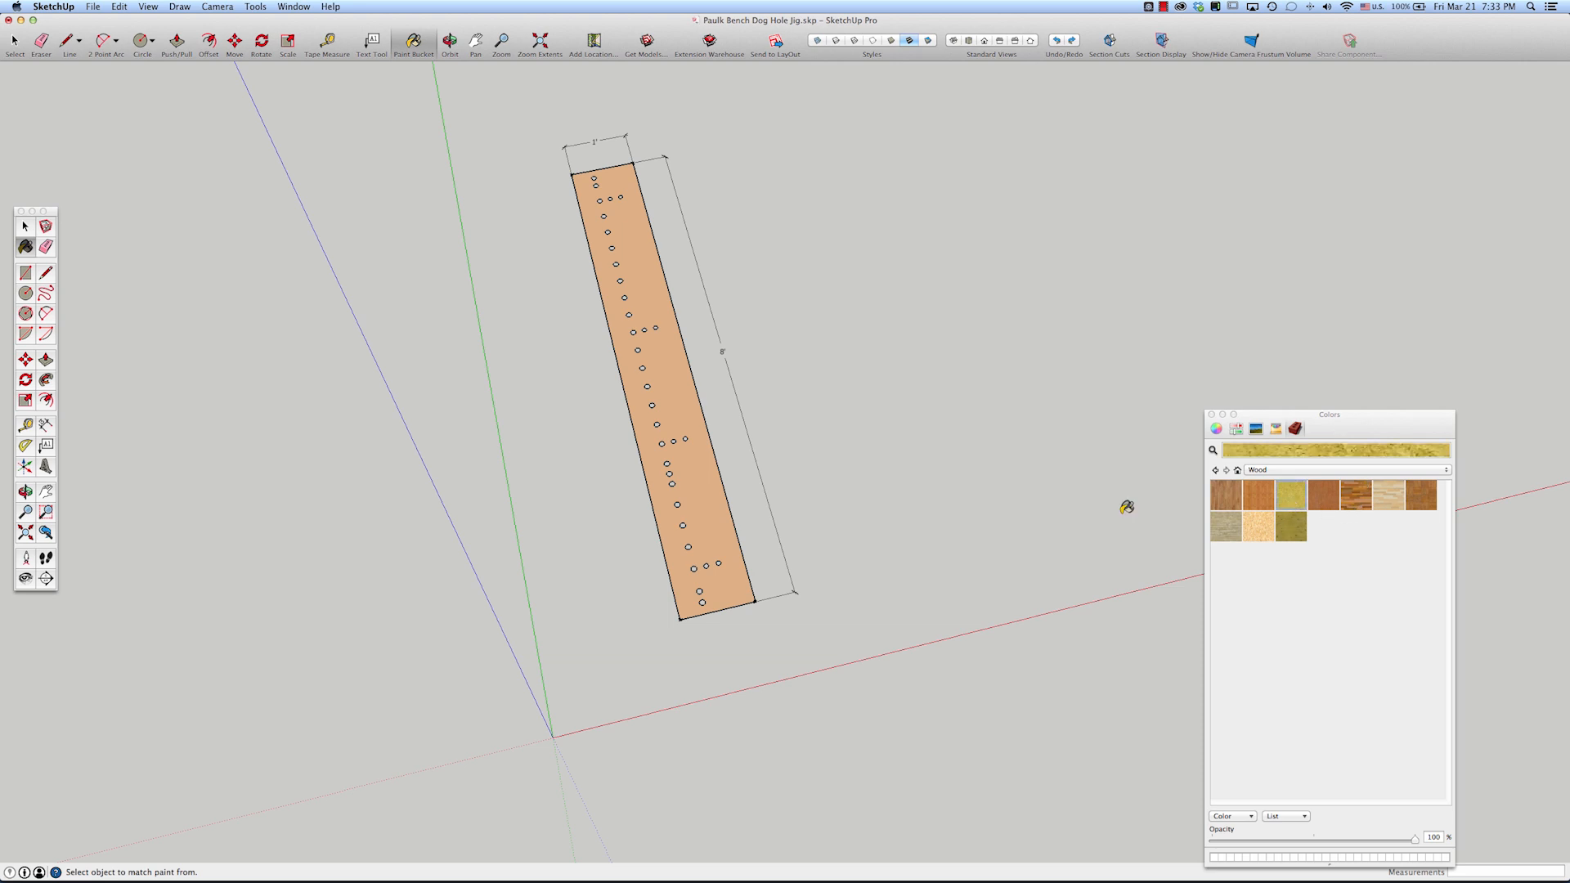
click(715, 501)
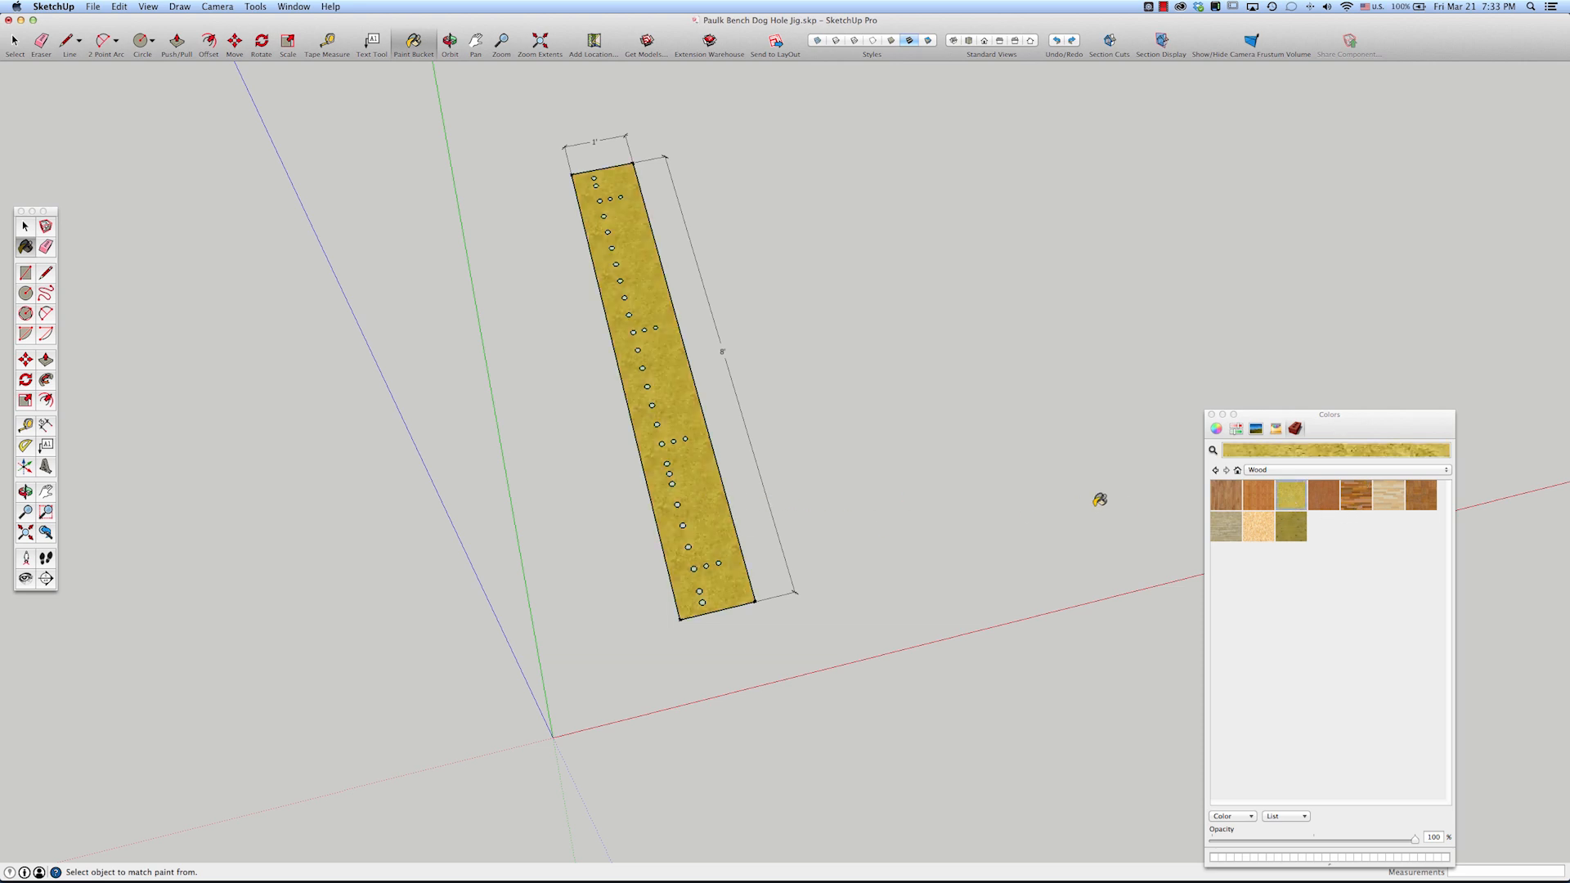
click(1259, 527)
click(707, 492)
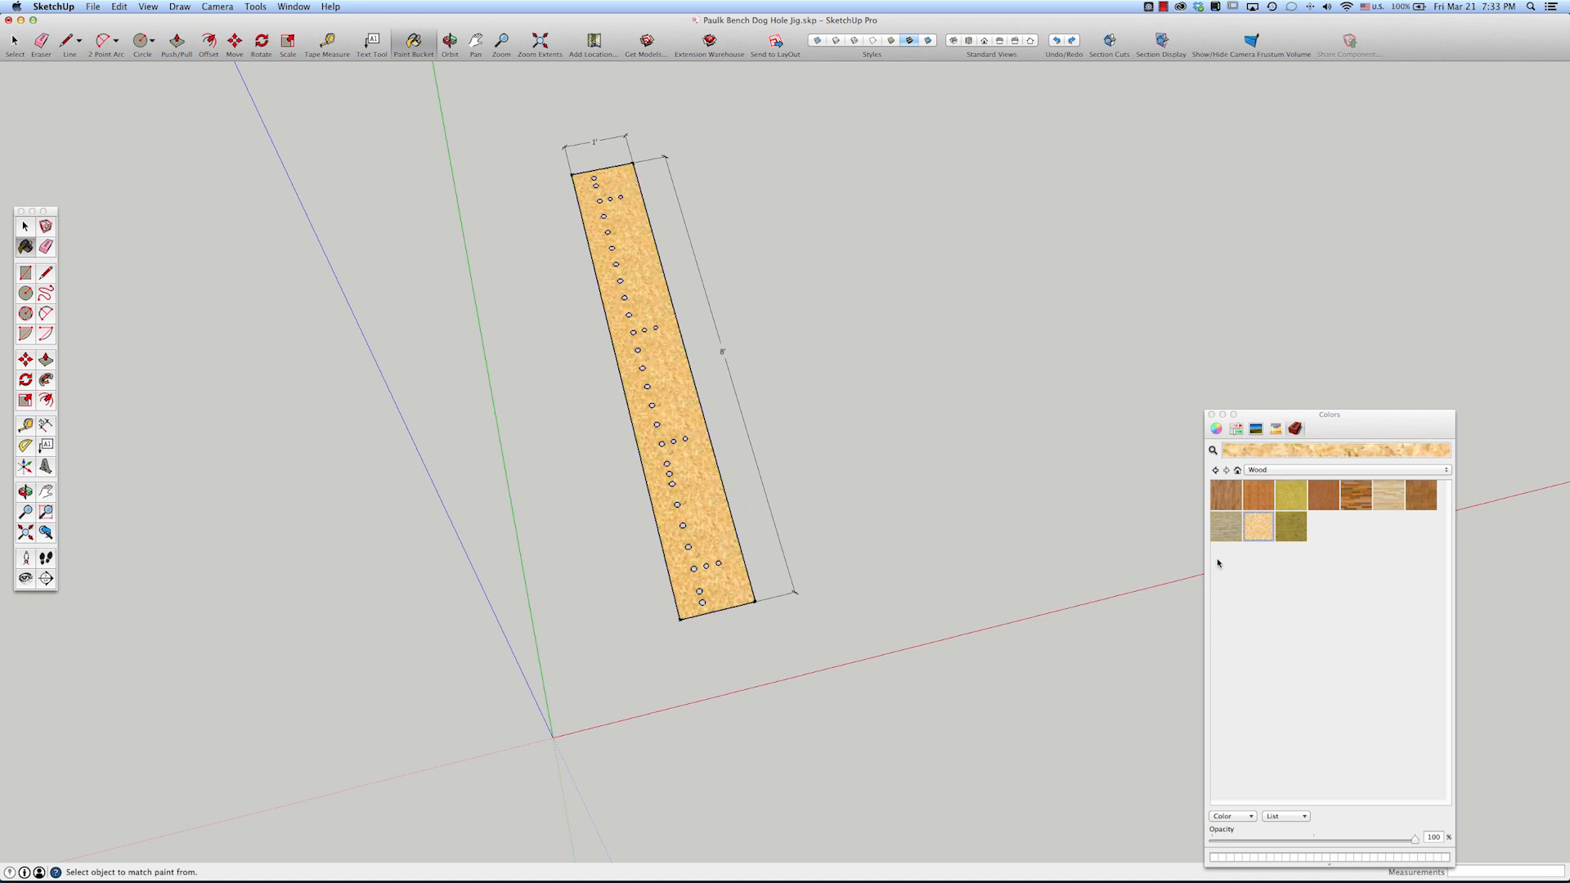
- Paint the jig board with the light striped plank material from the Wood collection
click(1388, 494)
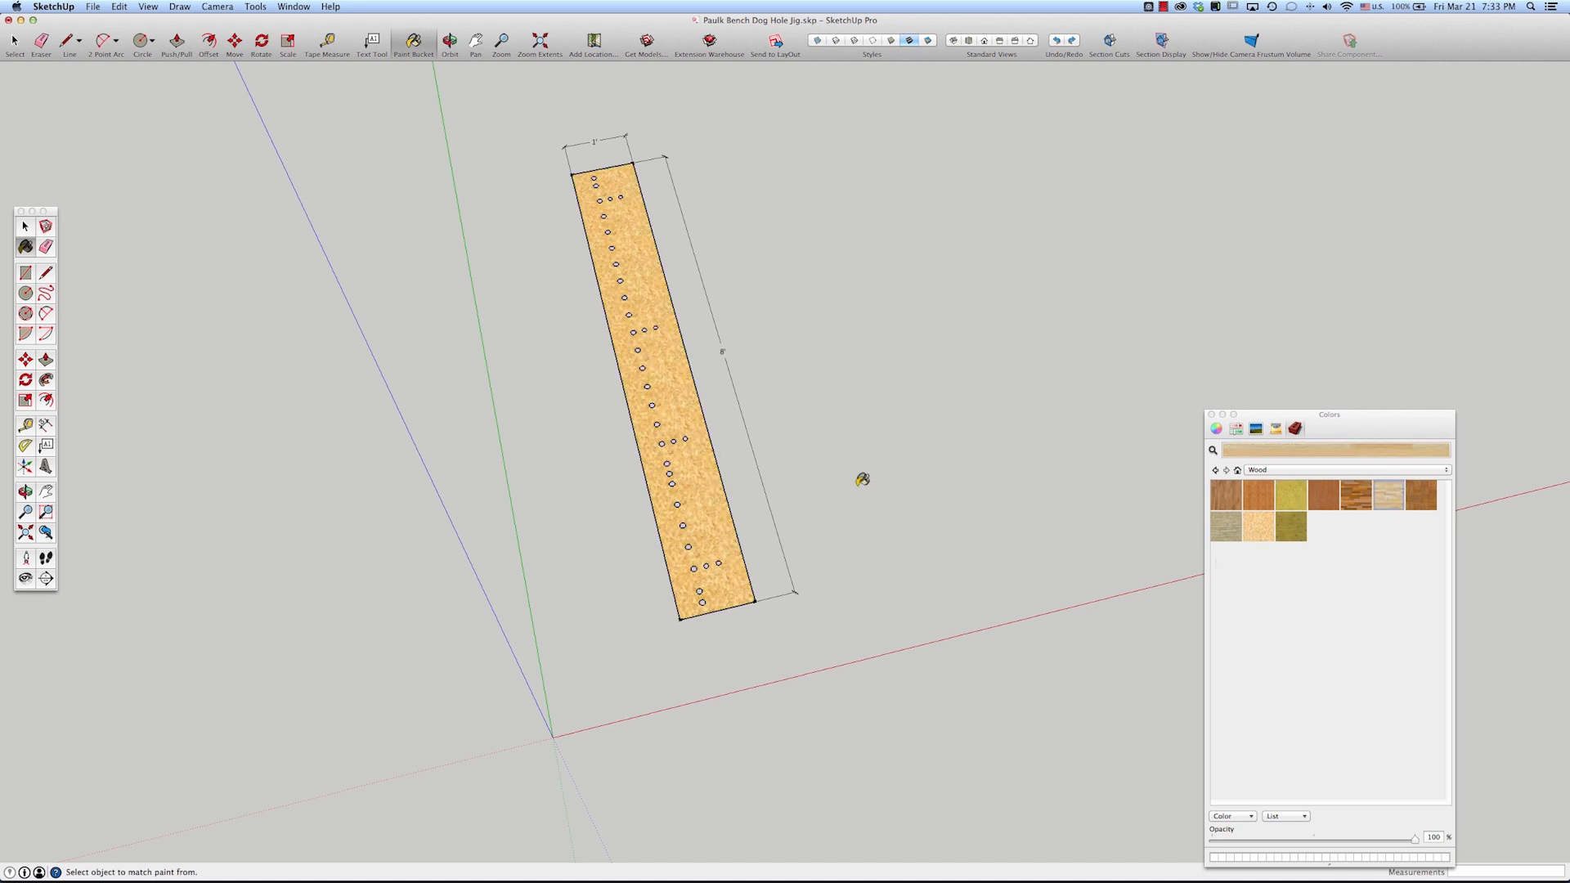
click(715, 502)
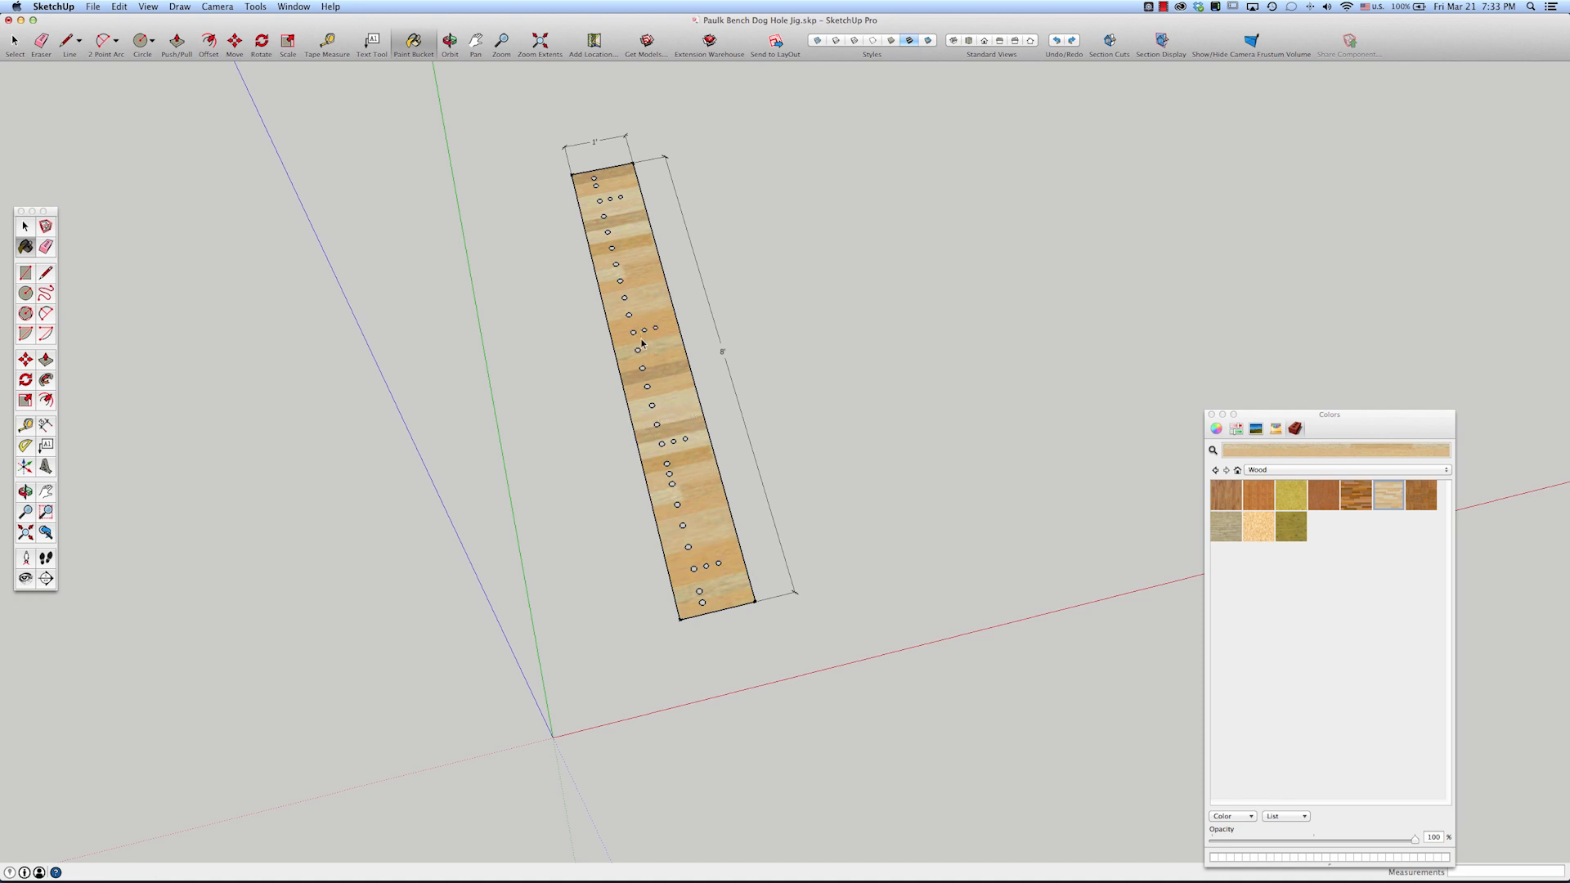
key(space)
right_click(697, 529)
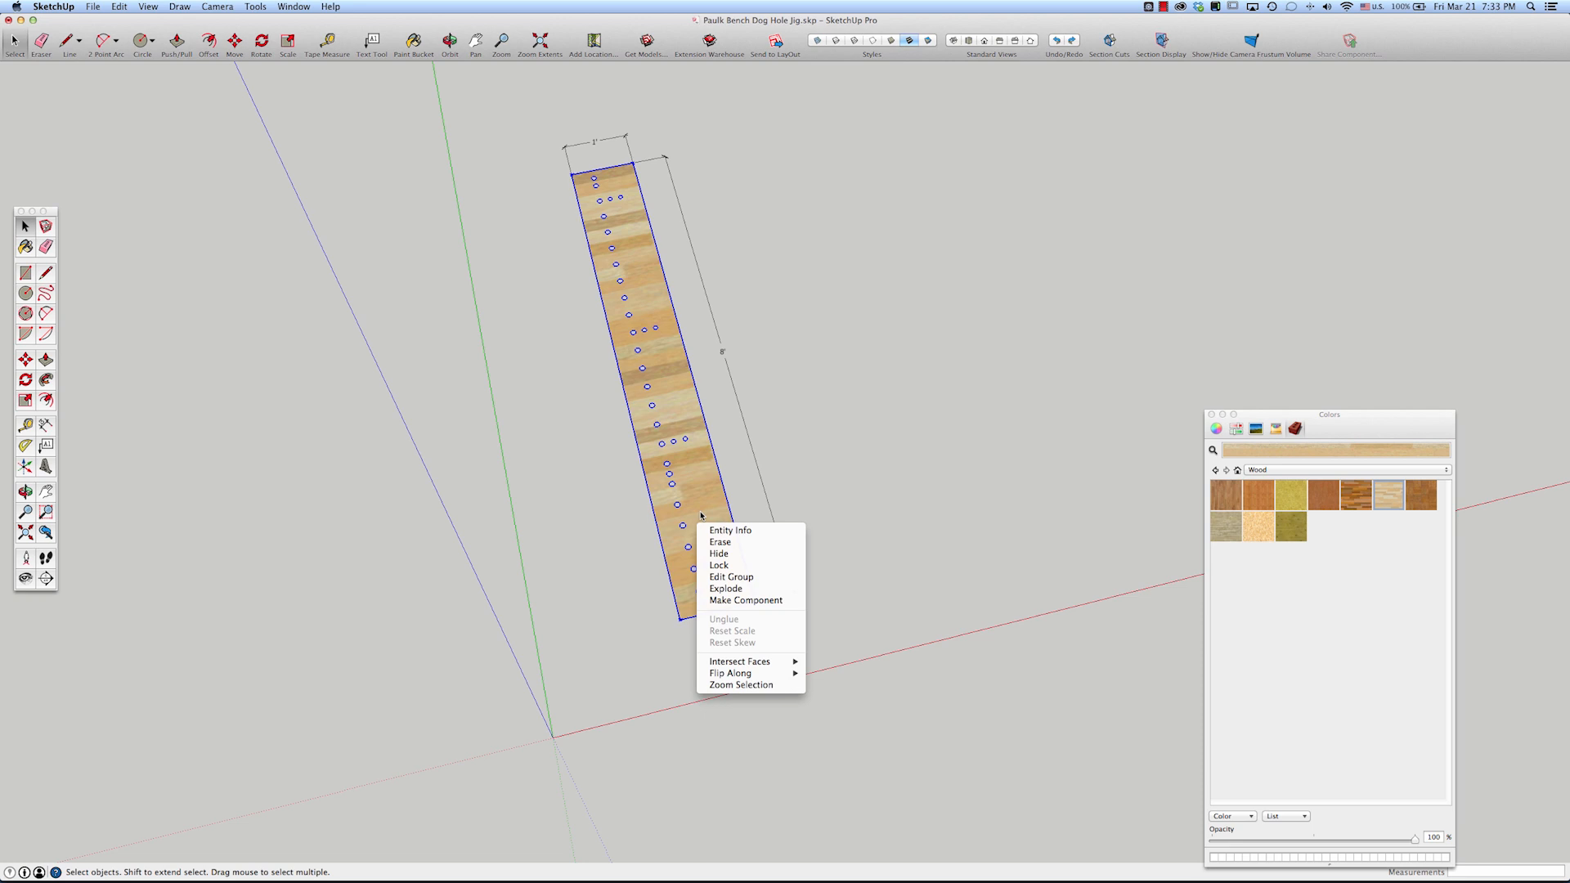
click(840, 482)
double_click(699, 492)
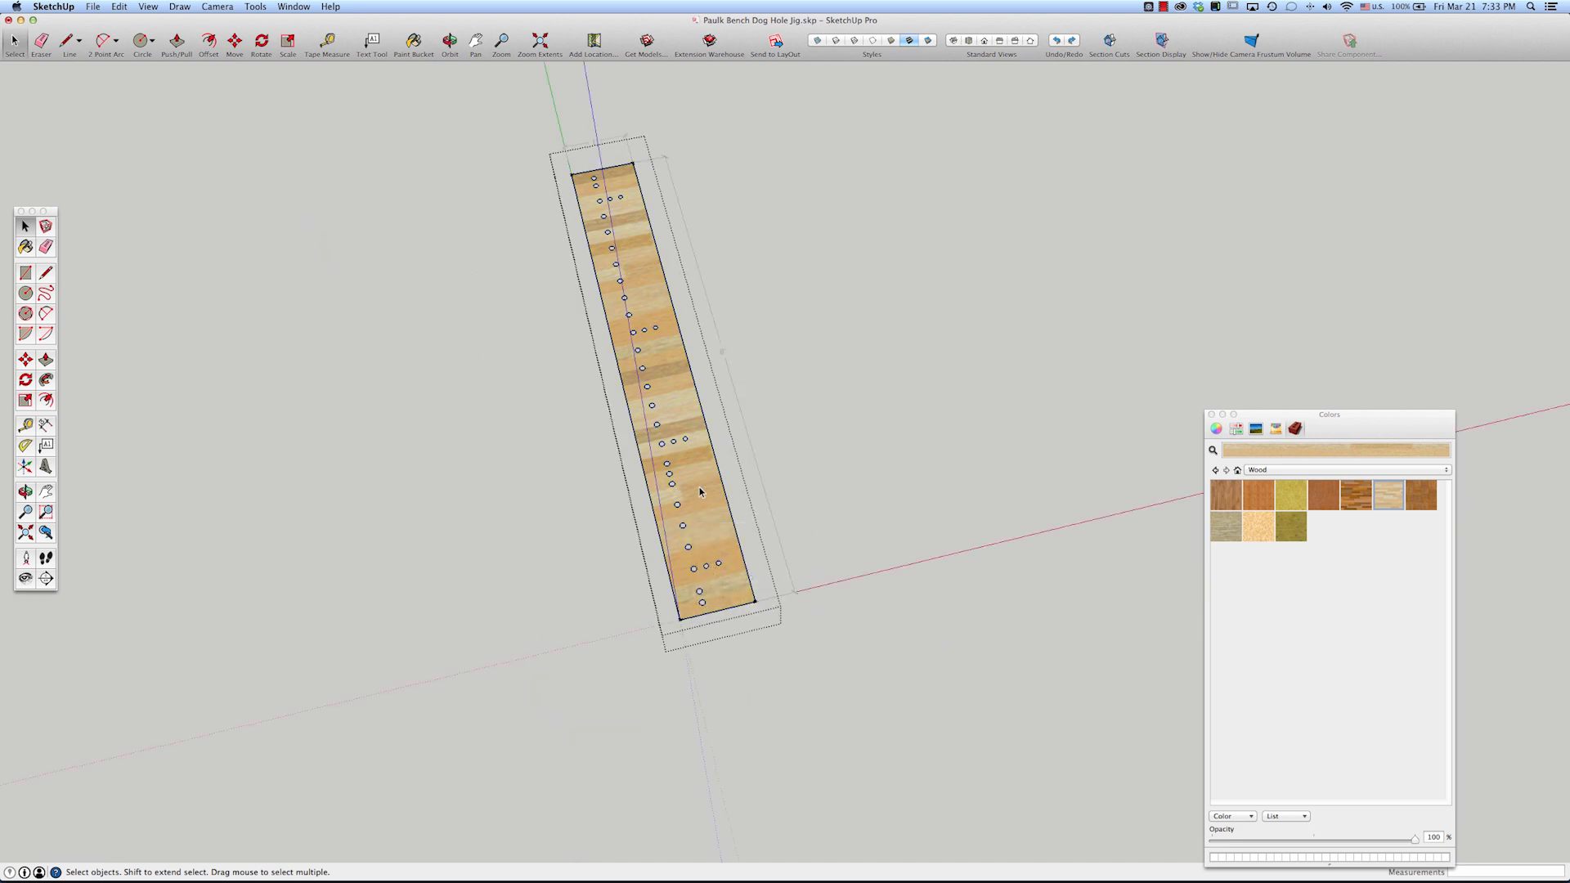
right_click(700, 491)
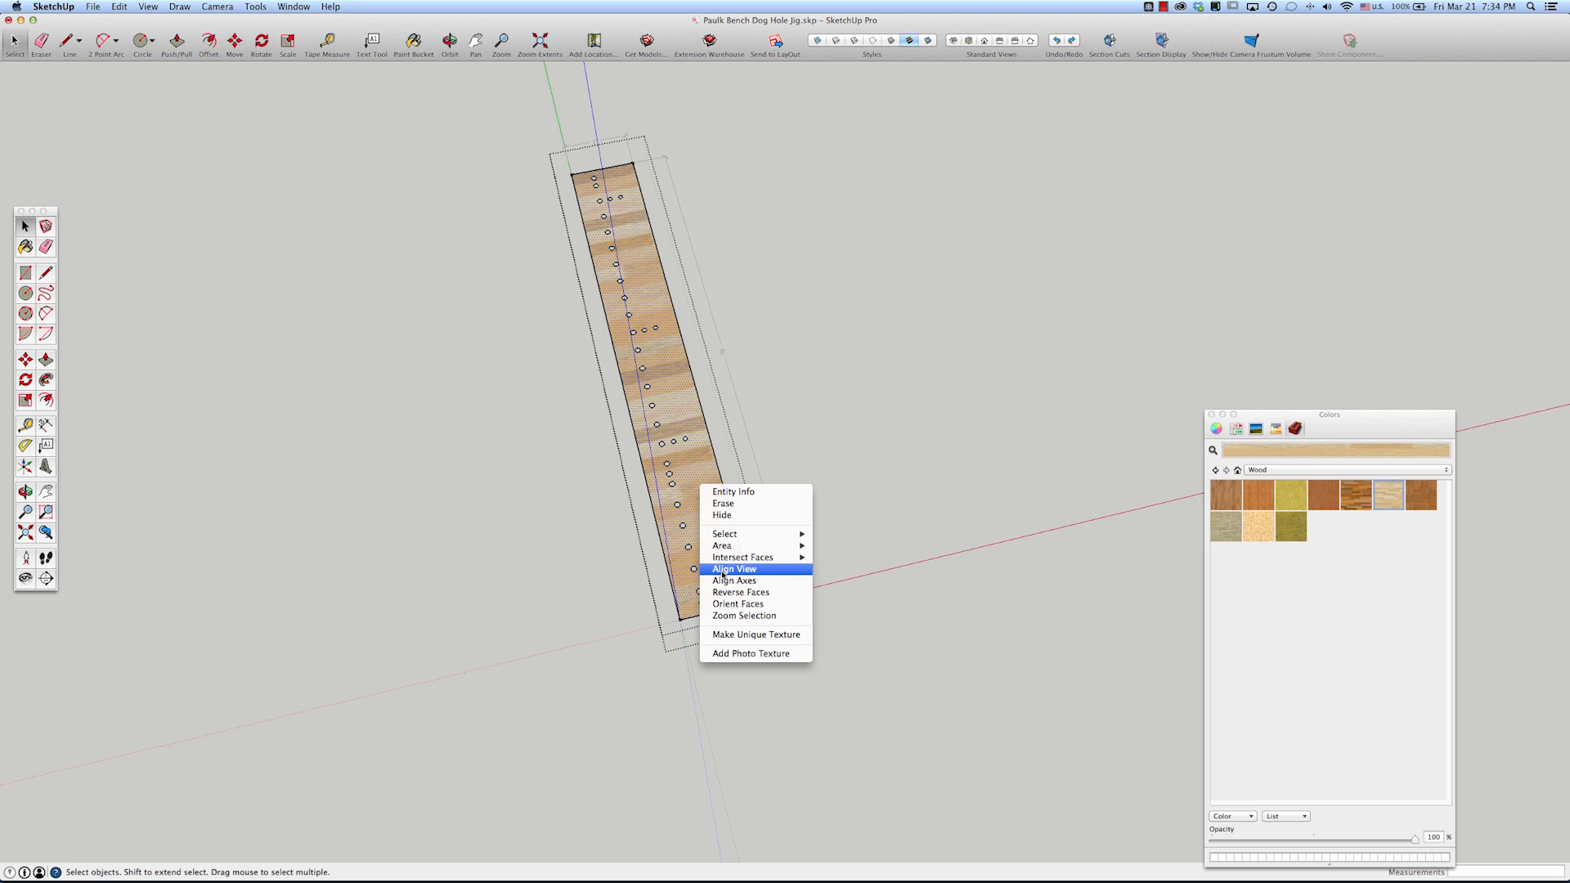
click(785, 449)
click(786, 451)
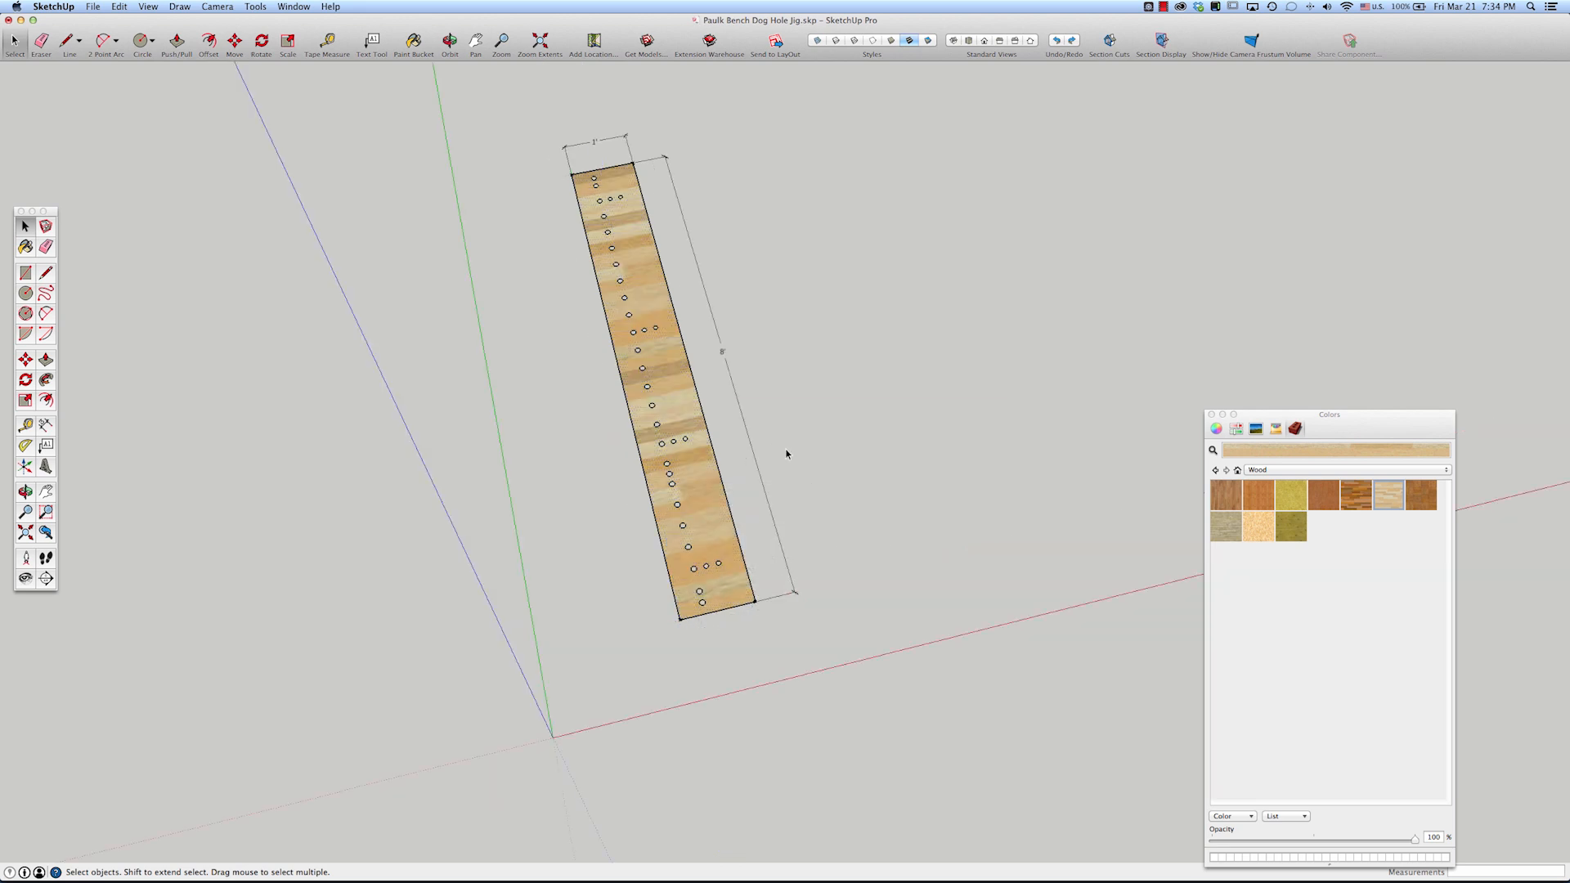
right_click(706, 490)
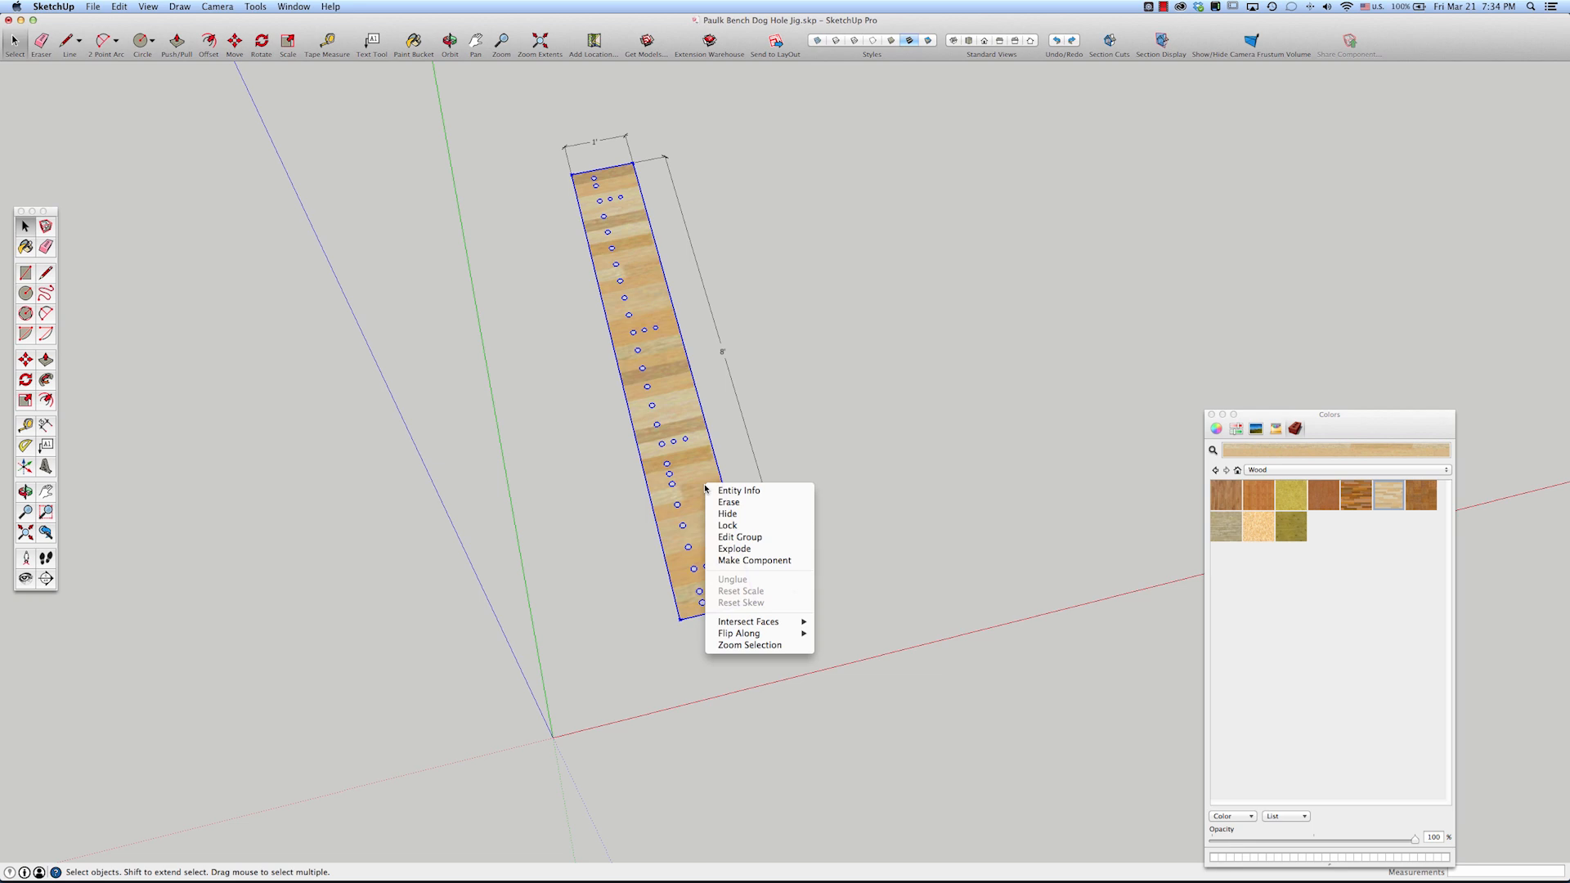
click(694, 477)
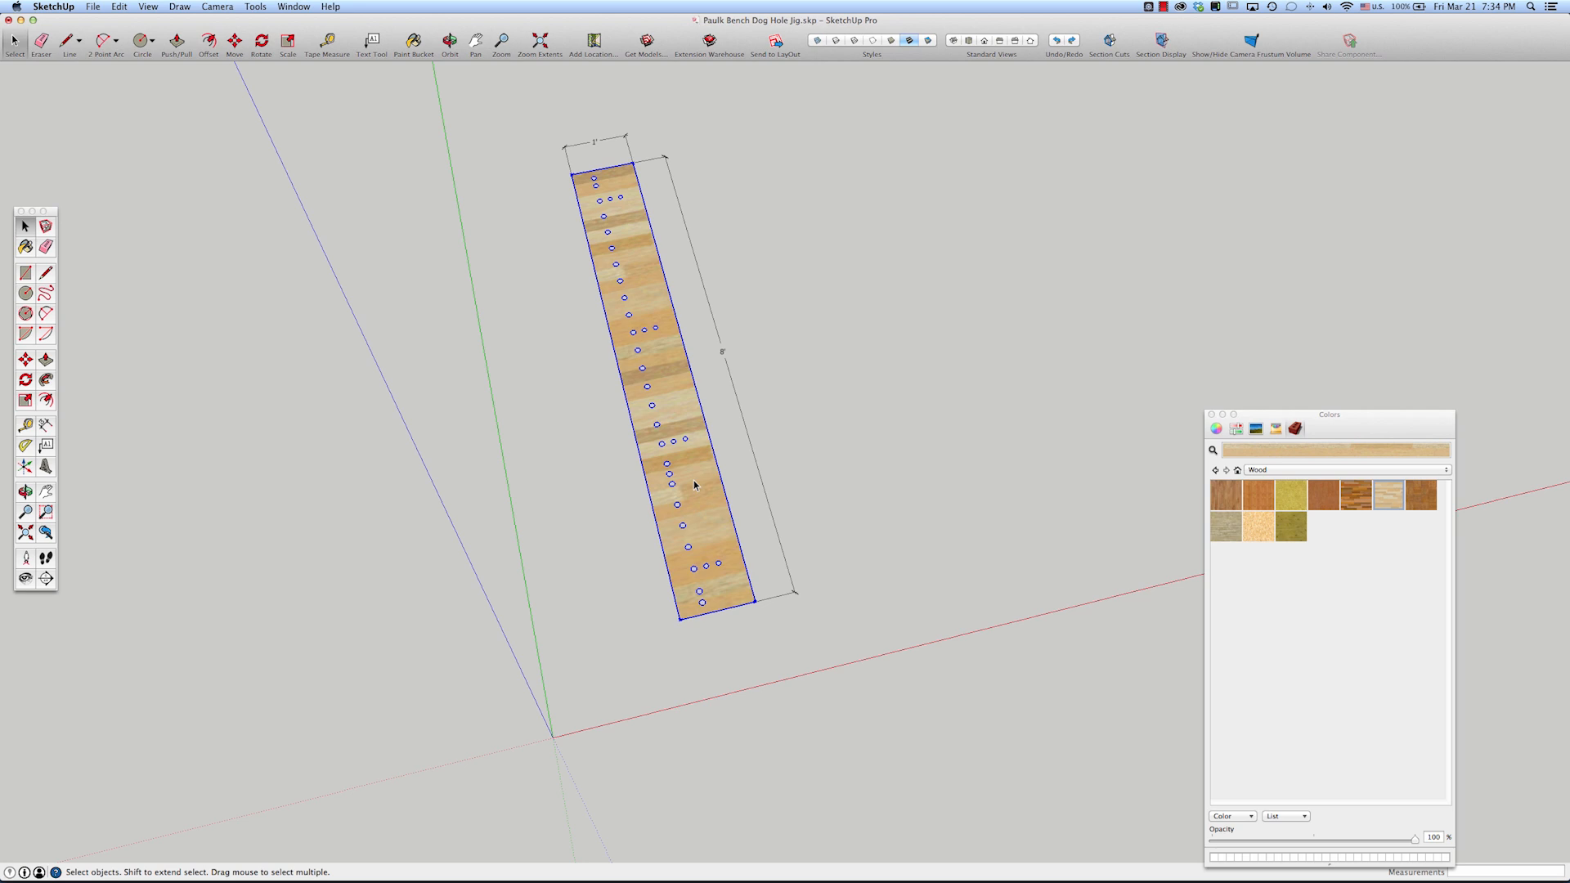
- Explode the jig board's group into loose geometry and deselect it
right_click(694, 484)
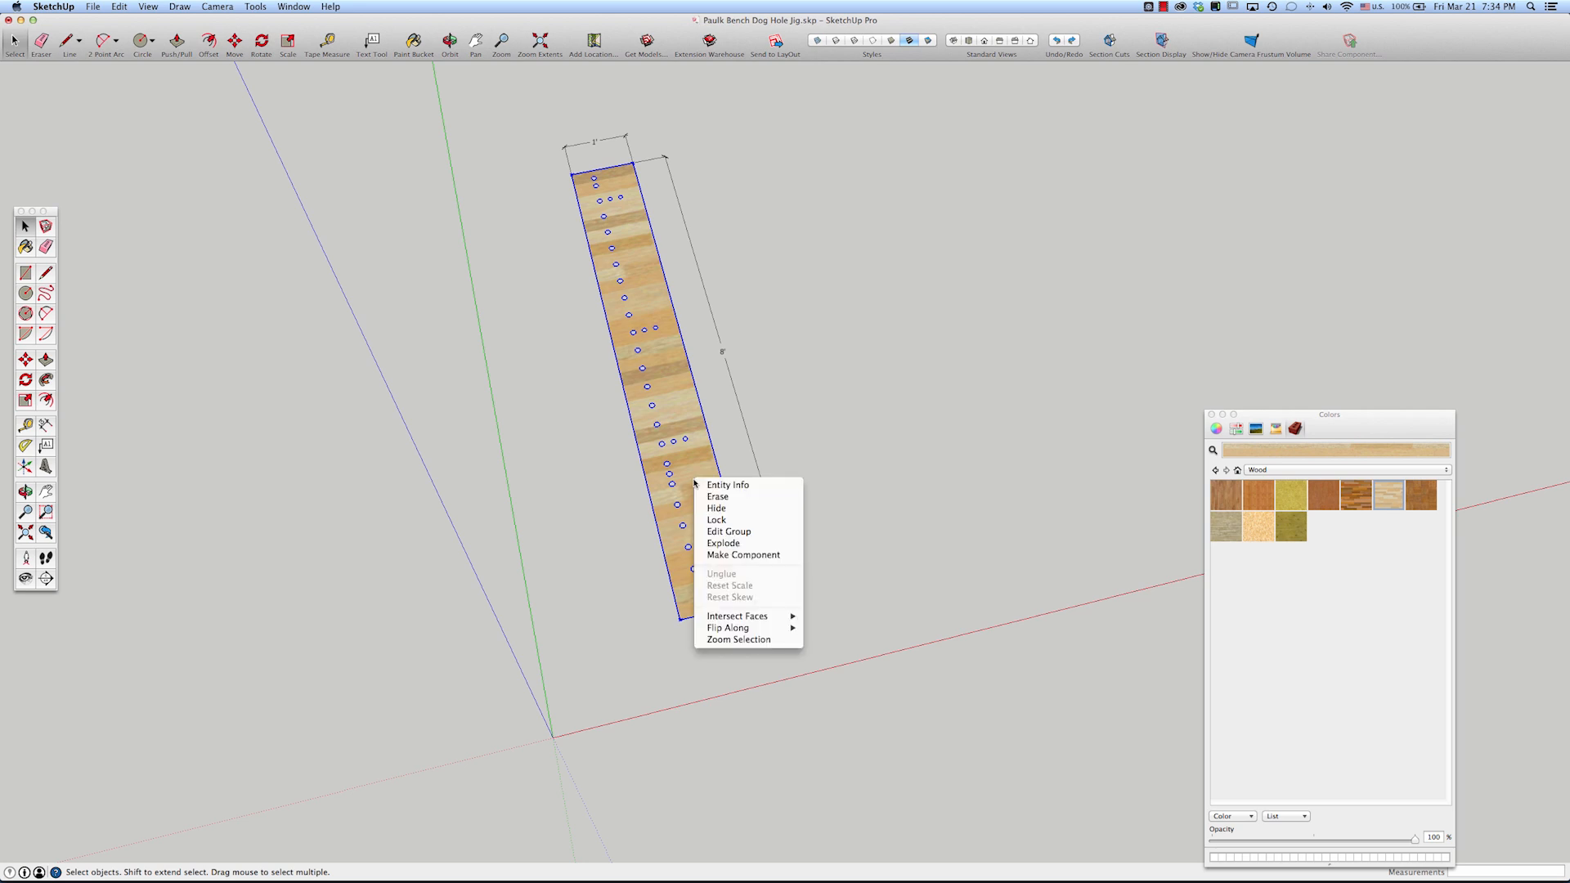
click(727, 546)
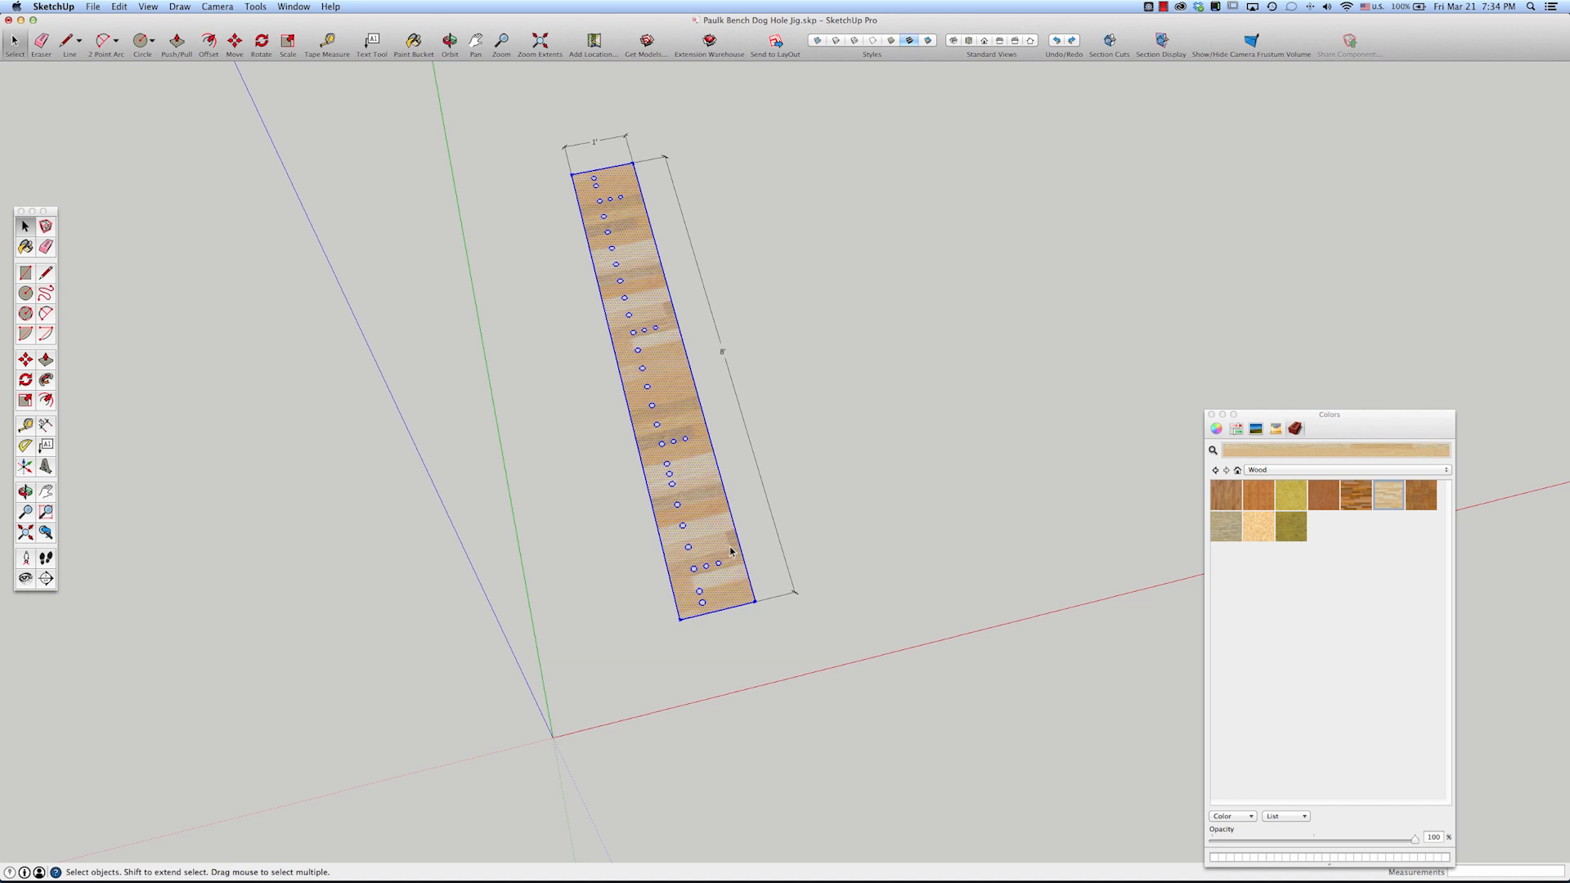
right_click(702, 518)
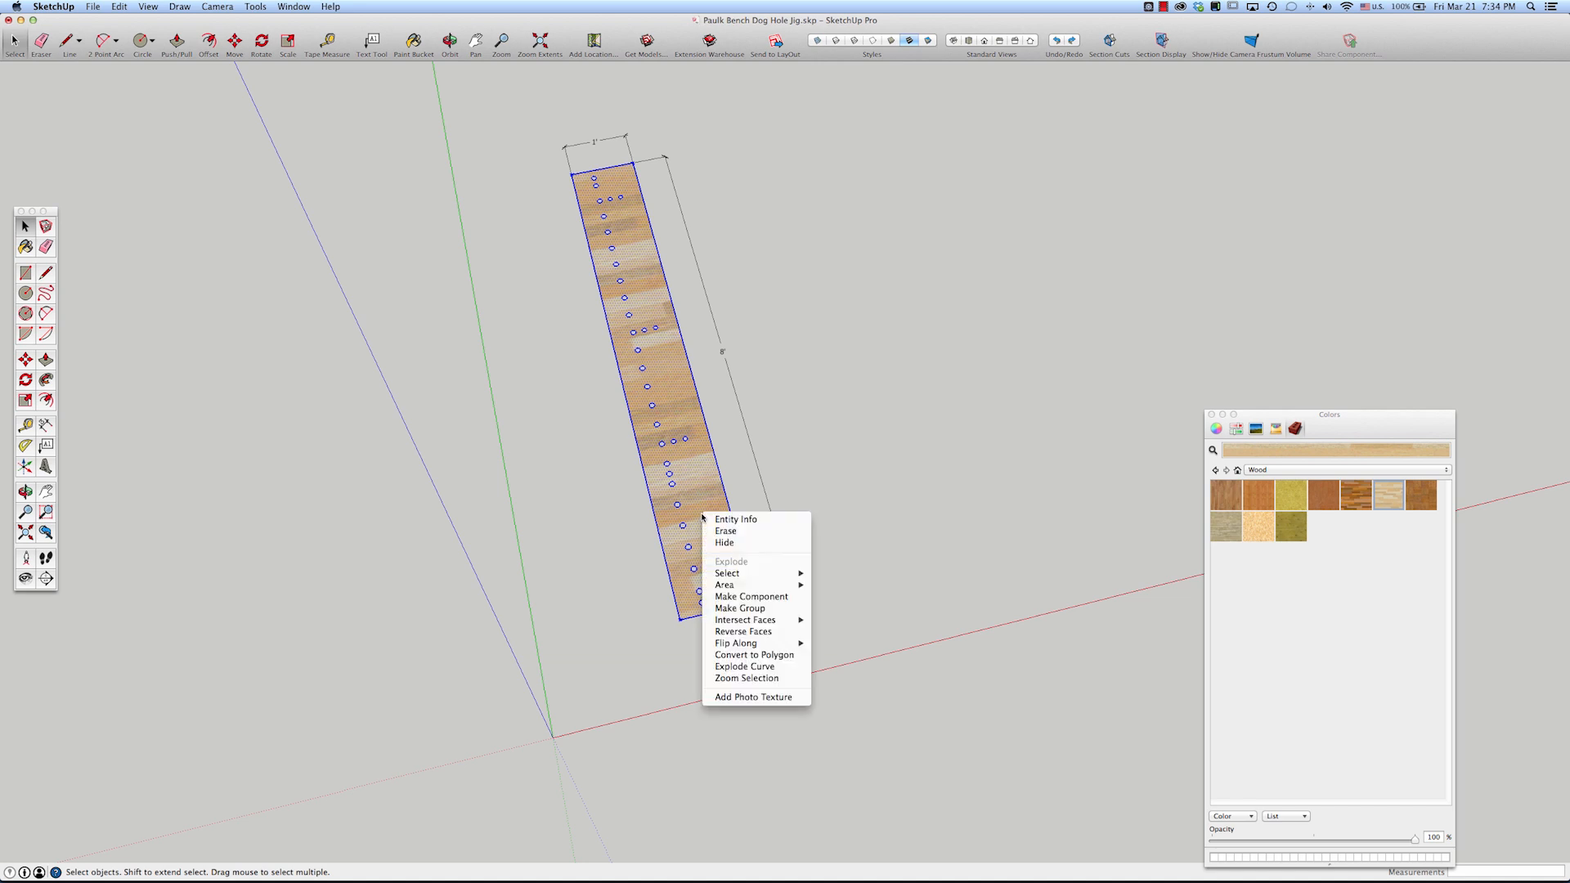
click(795, 440)
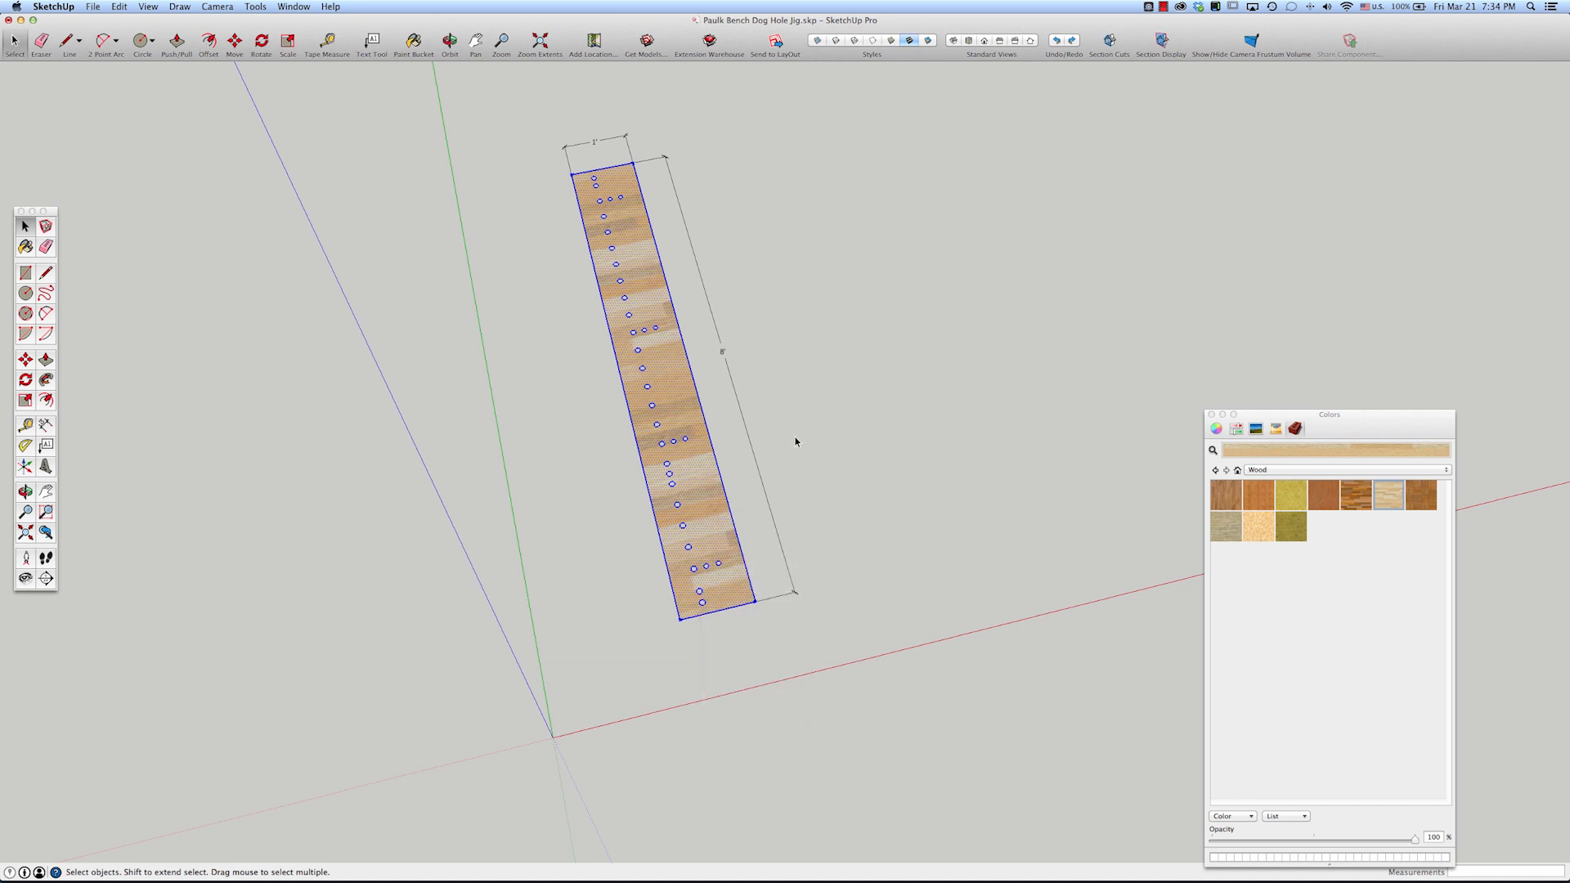
- Rotate the plank texture on the jig board's face a quarter turn so the grain runs along the board's length
right_click(710, 483)
mouse_move(727, 623)
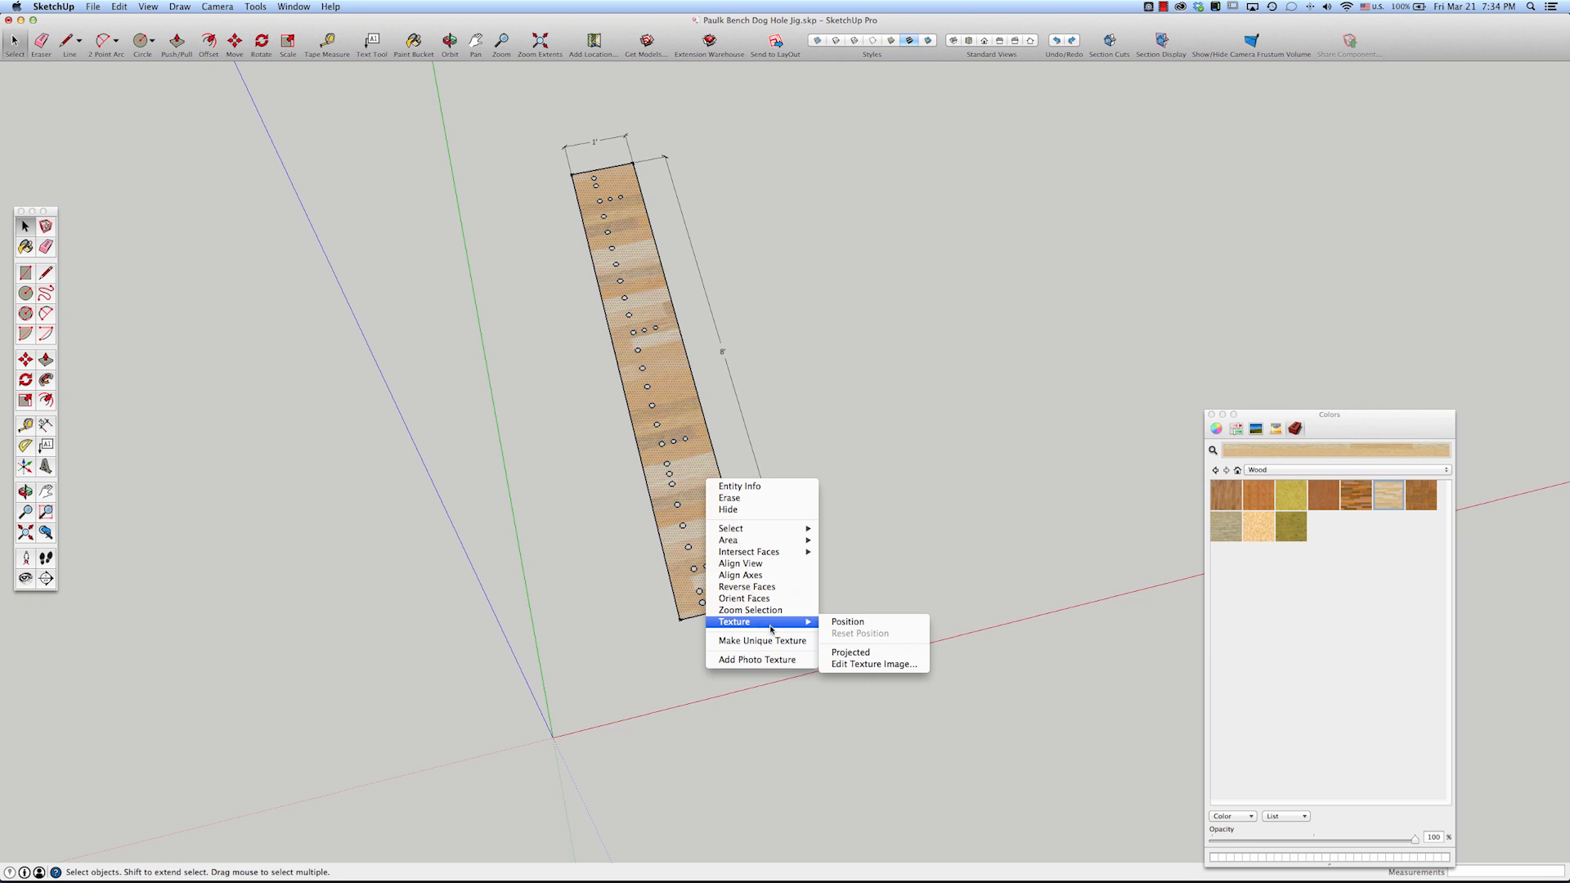
click(847, 622)
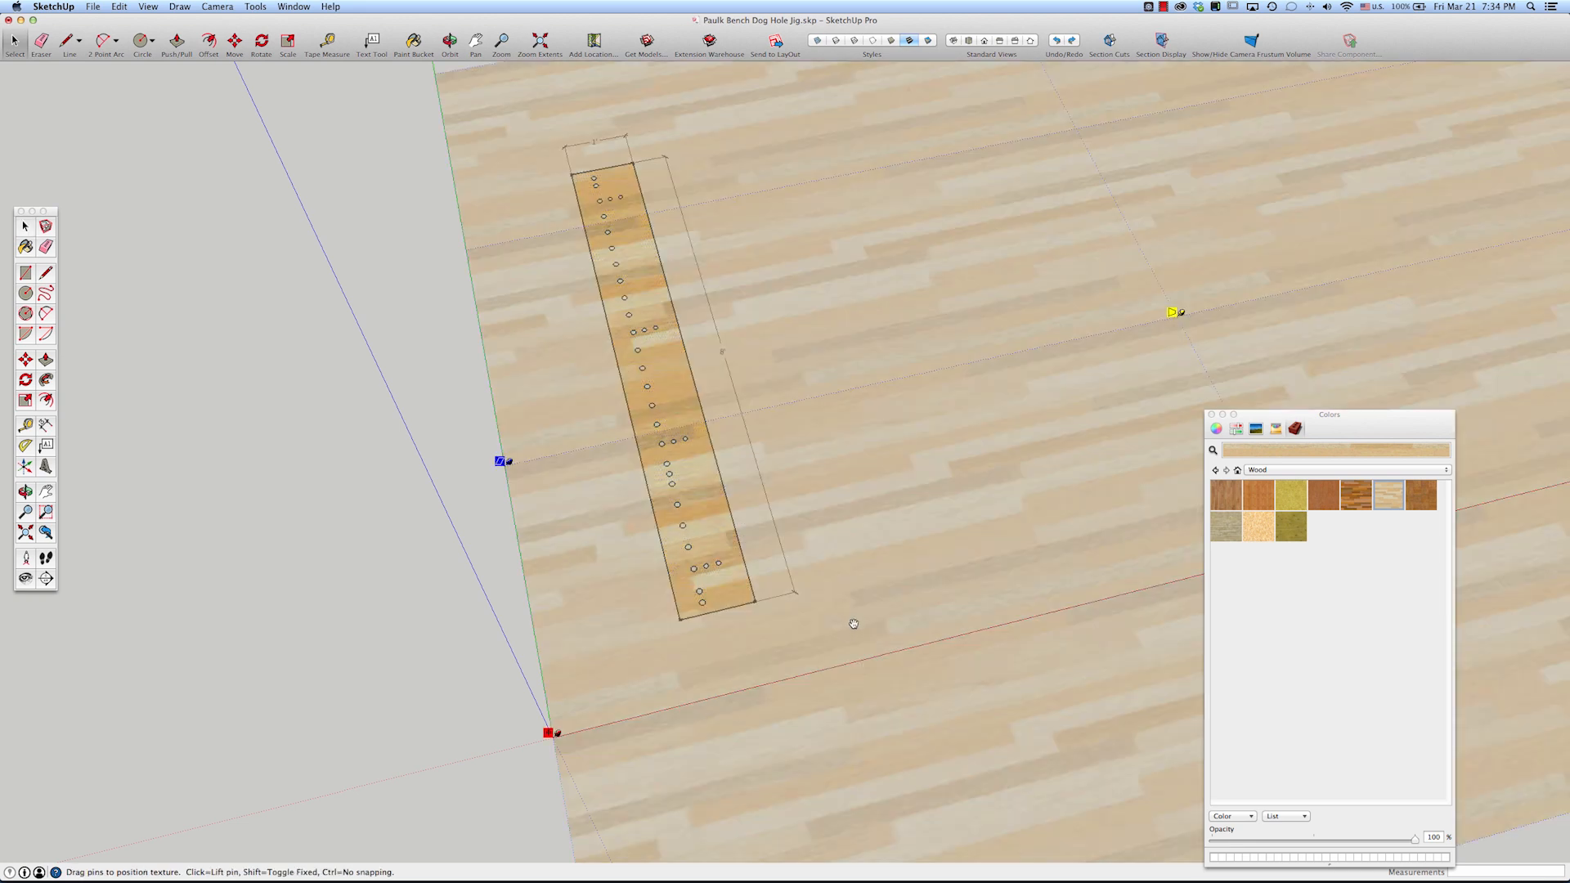
scroll(752, 523, down, 6)
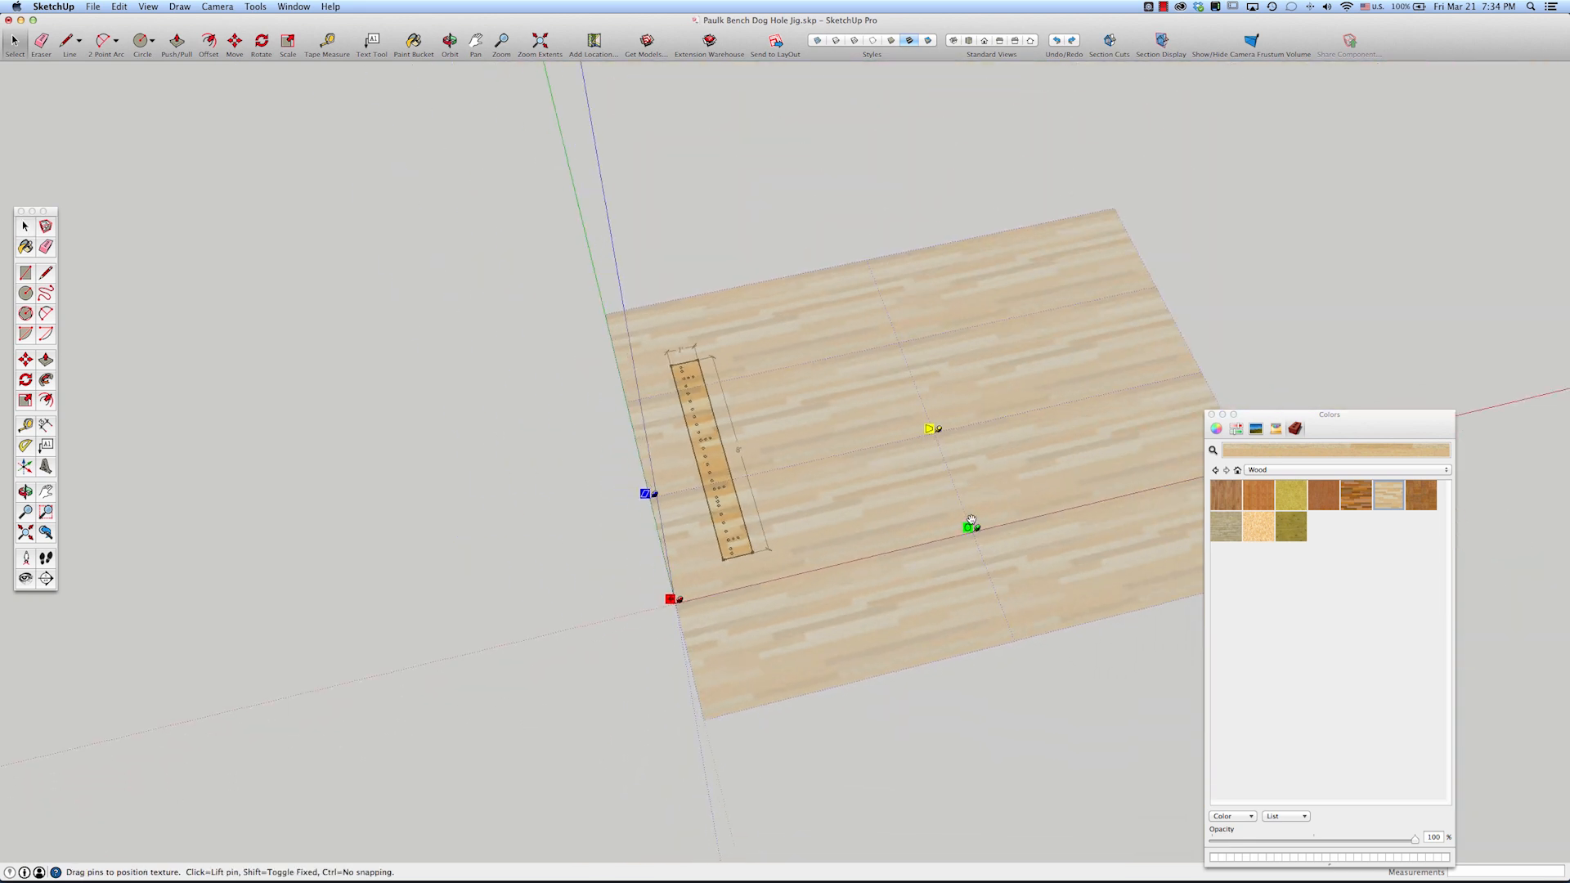
drag(978, 530, 629, 364)
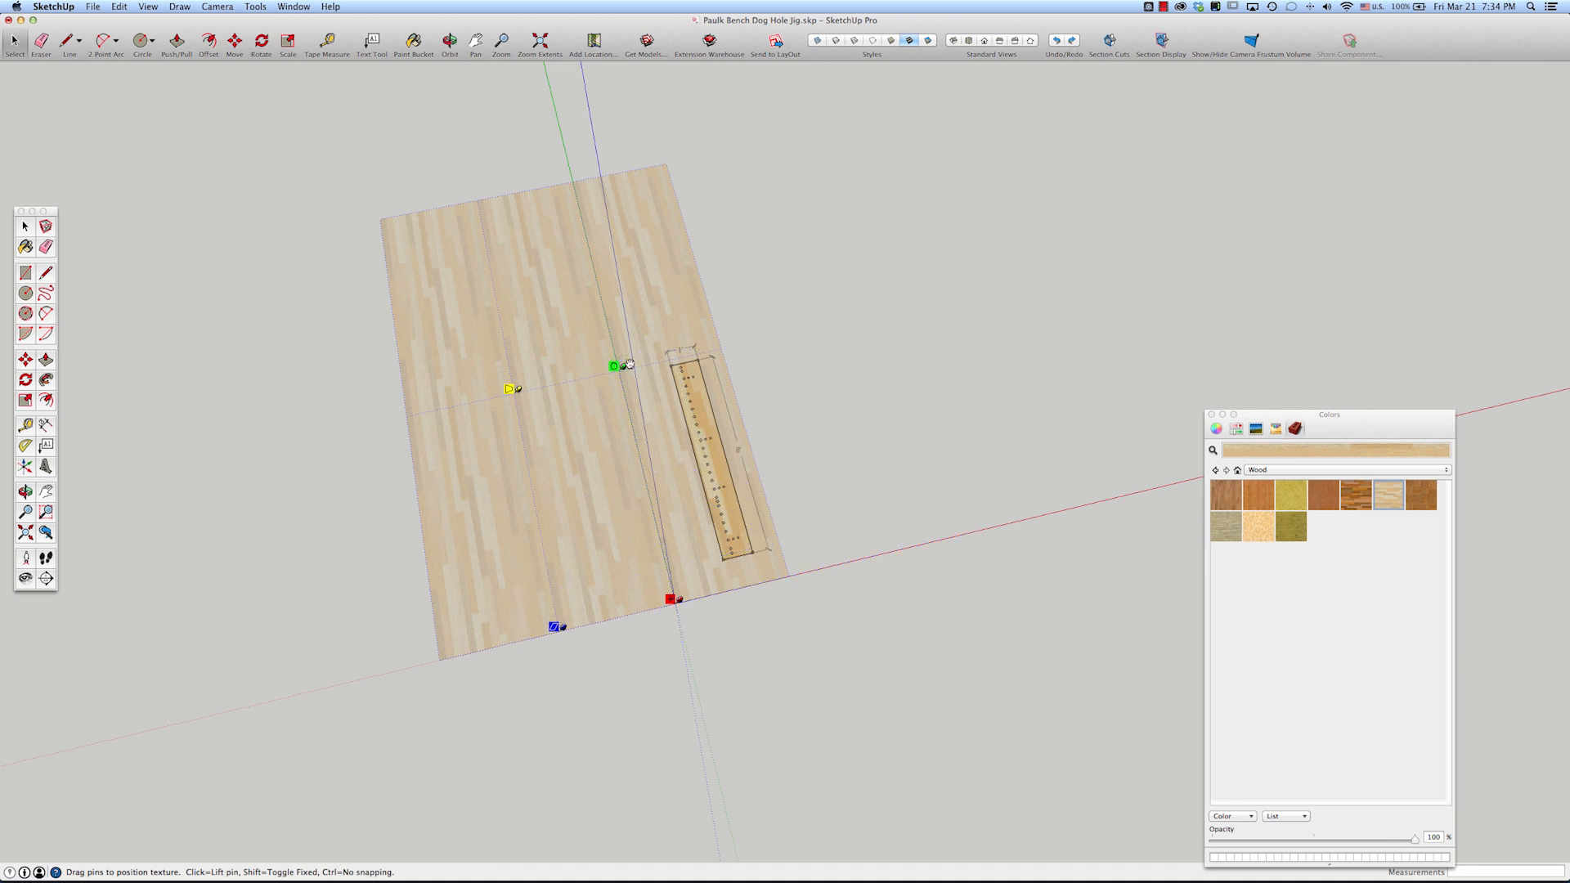
click(922, 459)
- Group the jig board's face together with all its hole outlines
scroll(773, 454, up, 3)
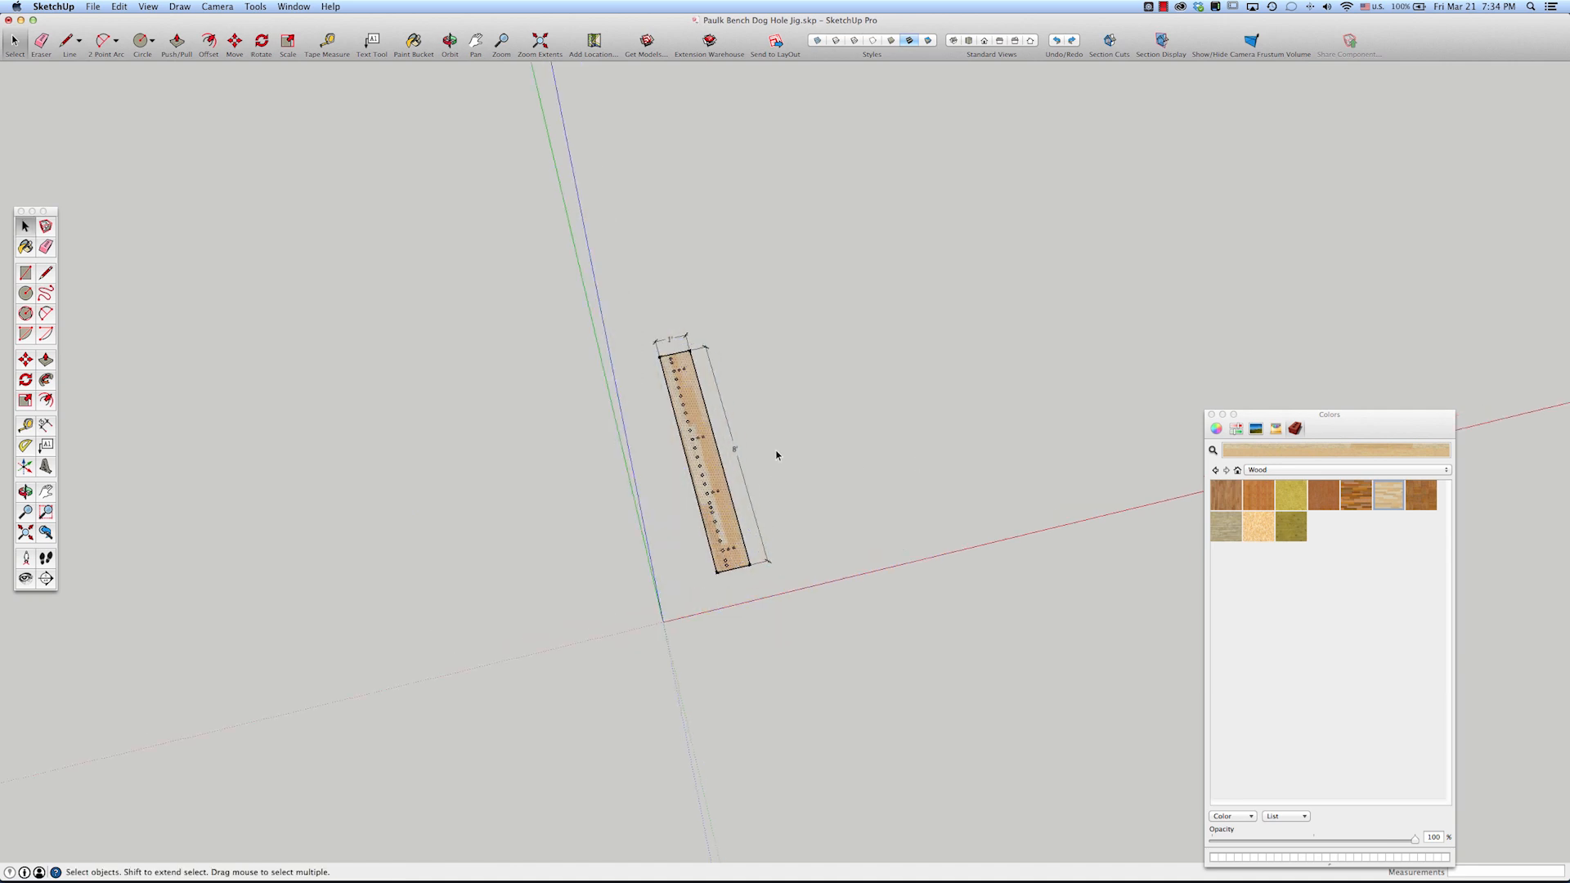
right_click(687, 479)
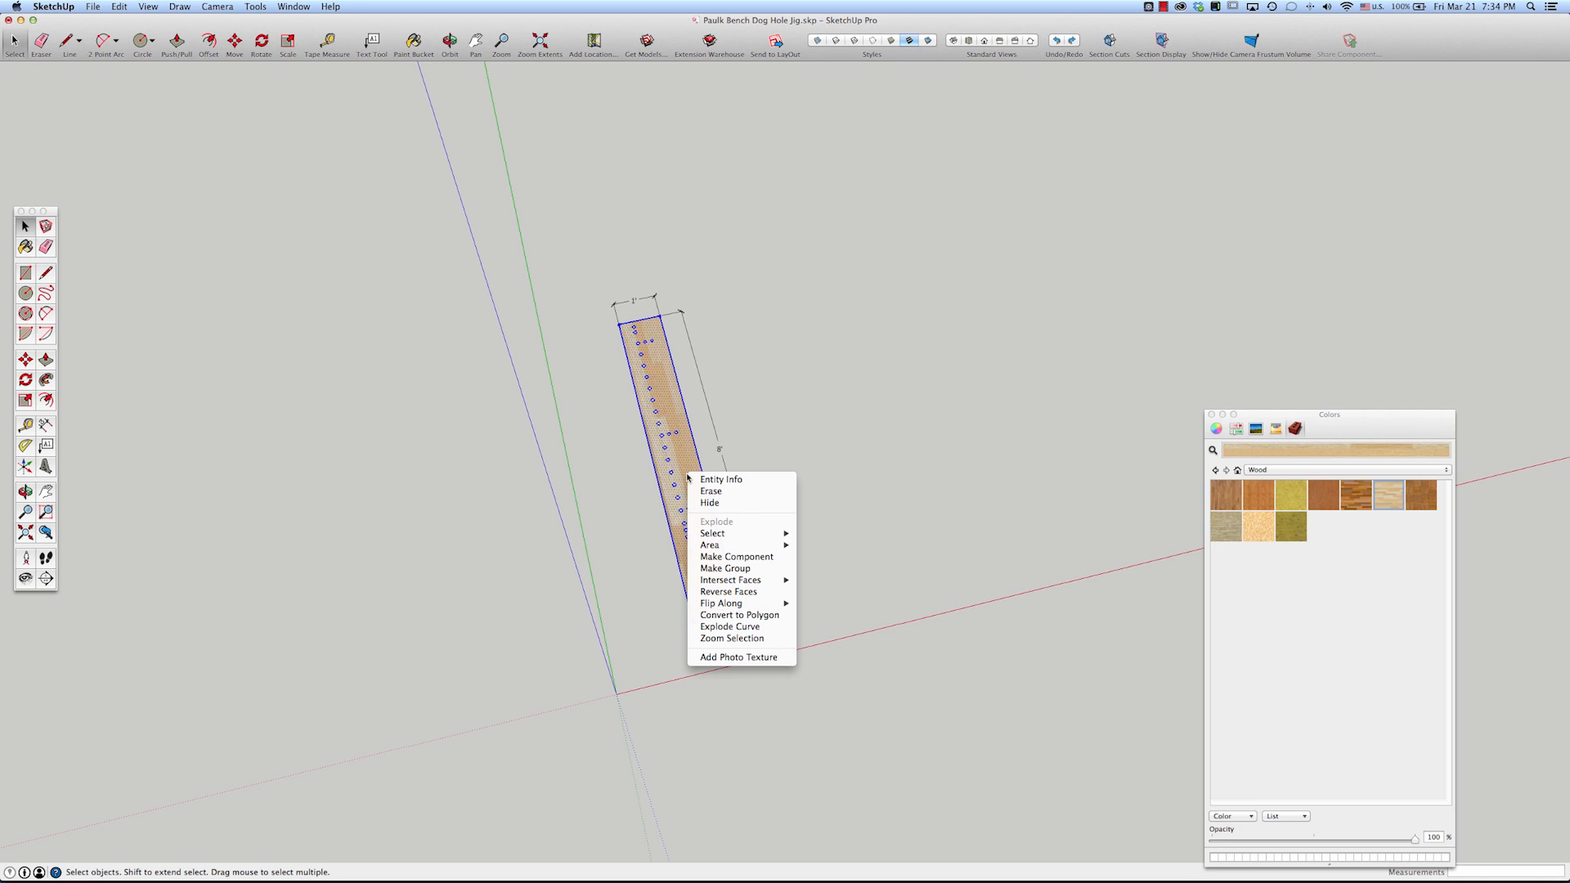
click(712, 570)
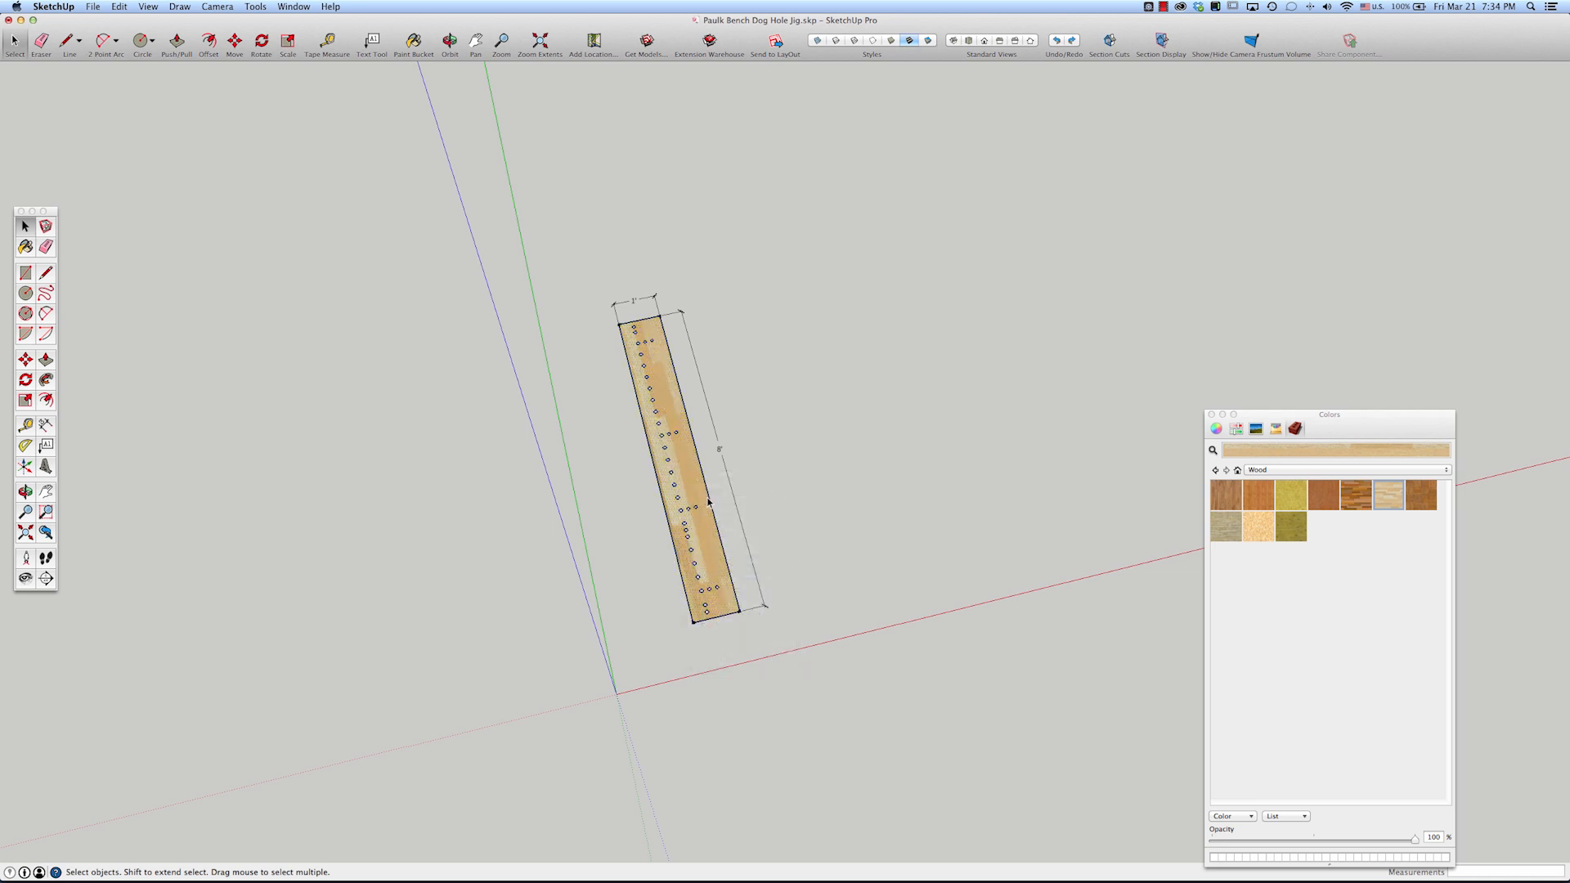
- Extrude the jig board's face 0.5" inside its group and close the group
scroll(708, 500, up, 4)
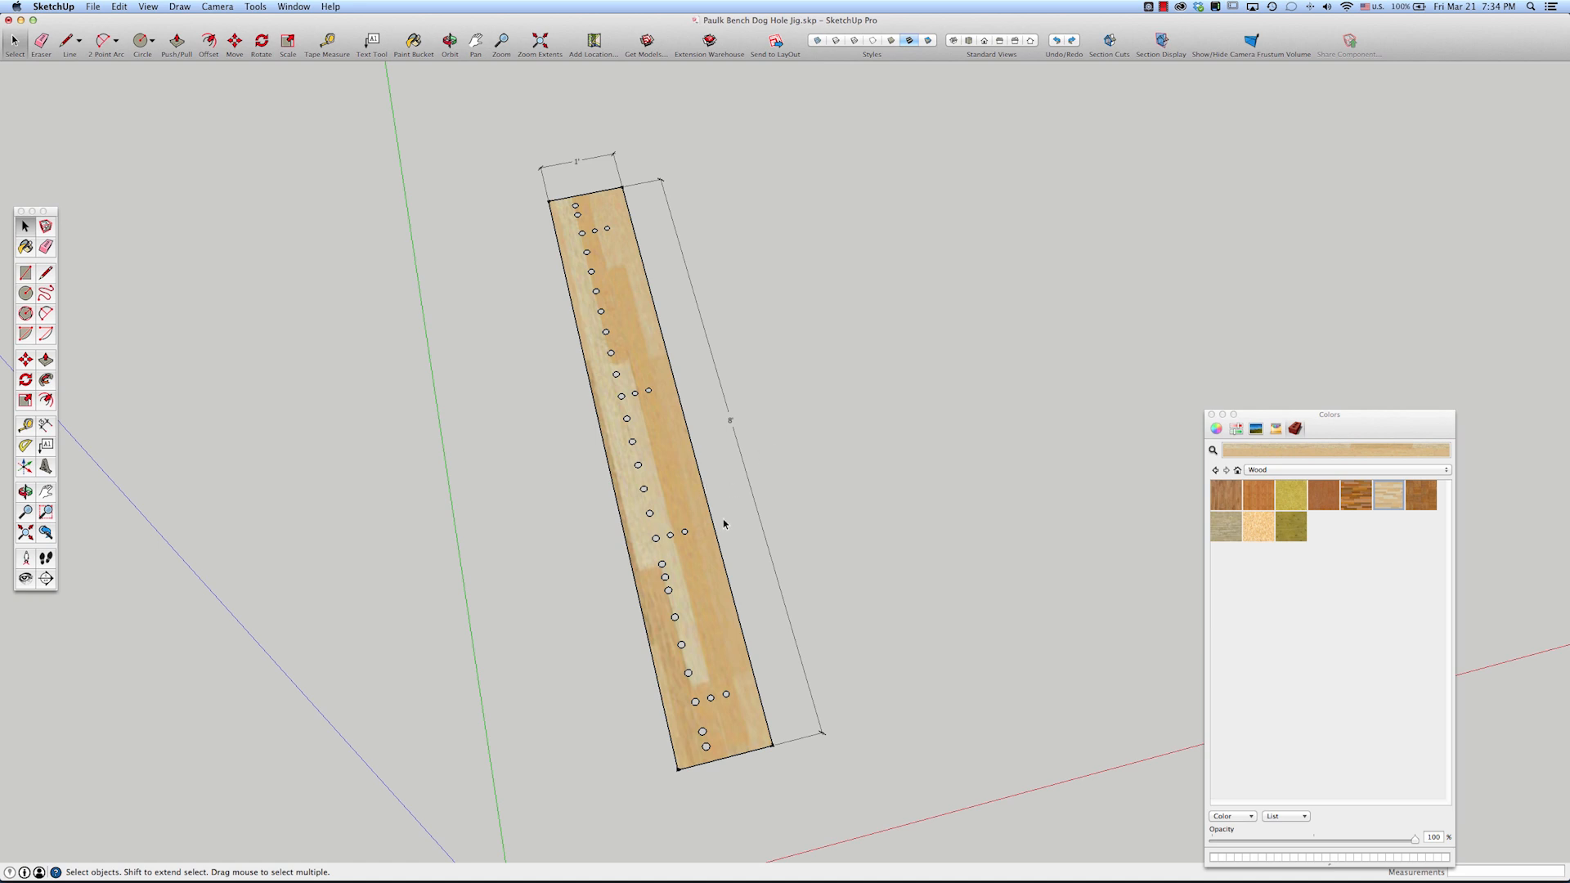
double_click(669, 494)
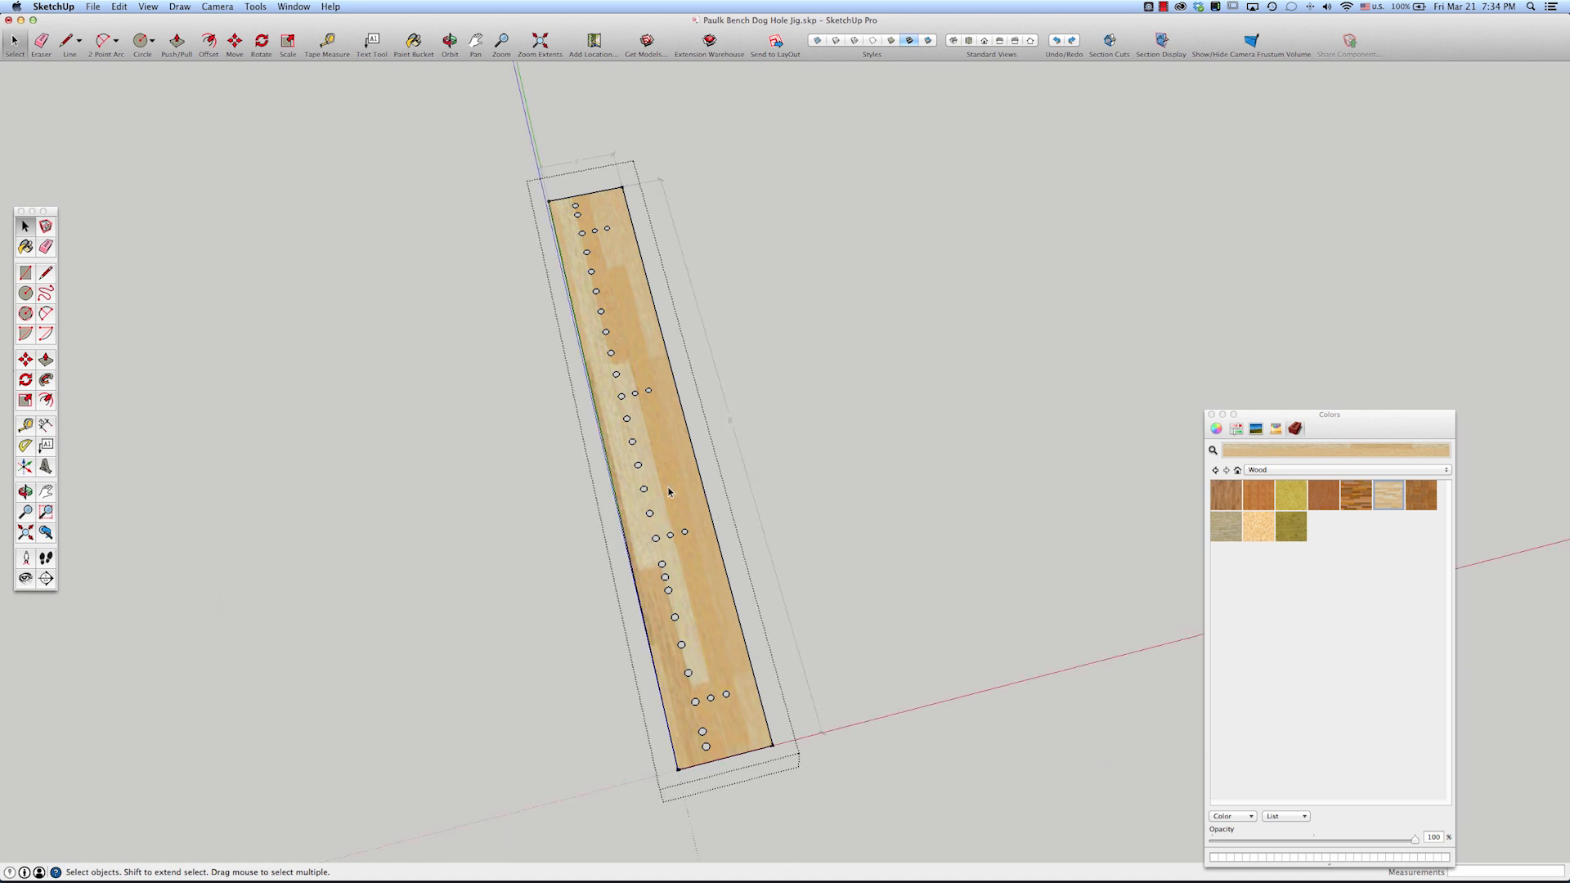
key(p)
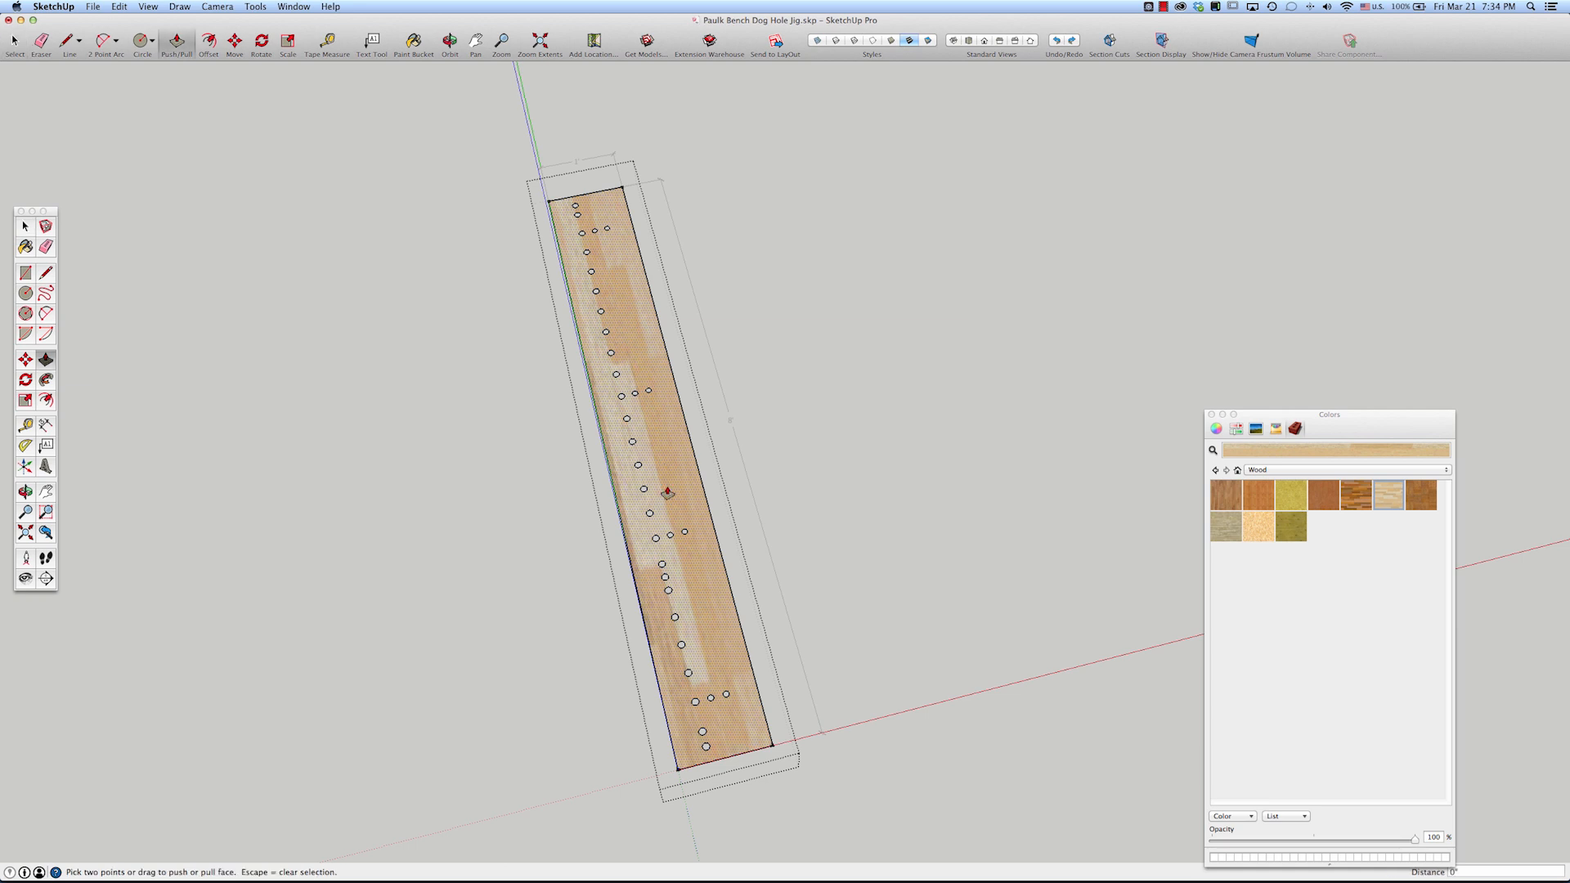
drag(668, 493, 673, 473)
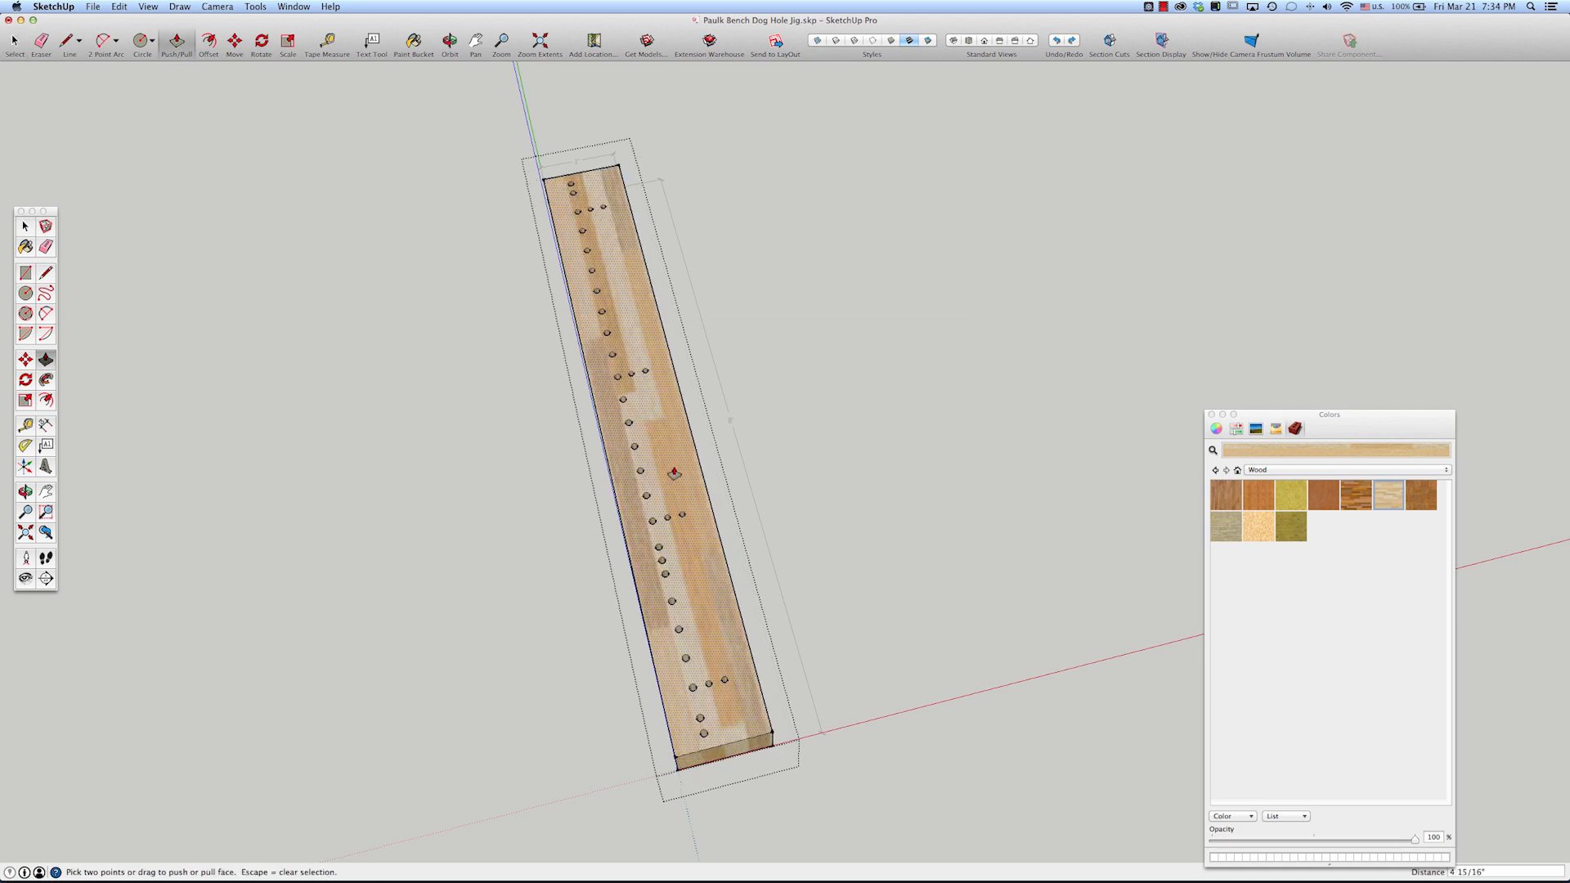
text(.5)
key(Return)
key(space)
click(883, 529)
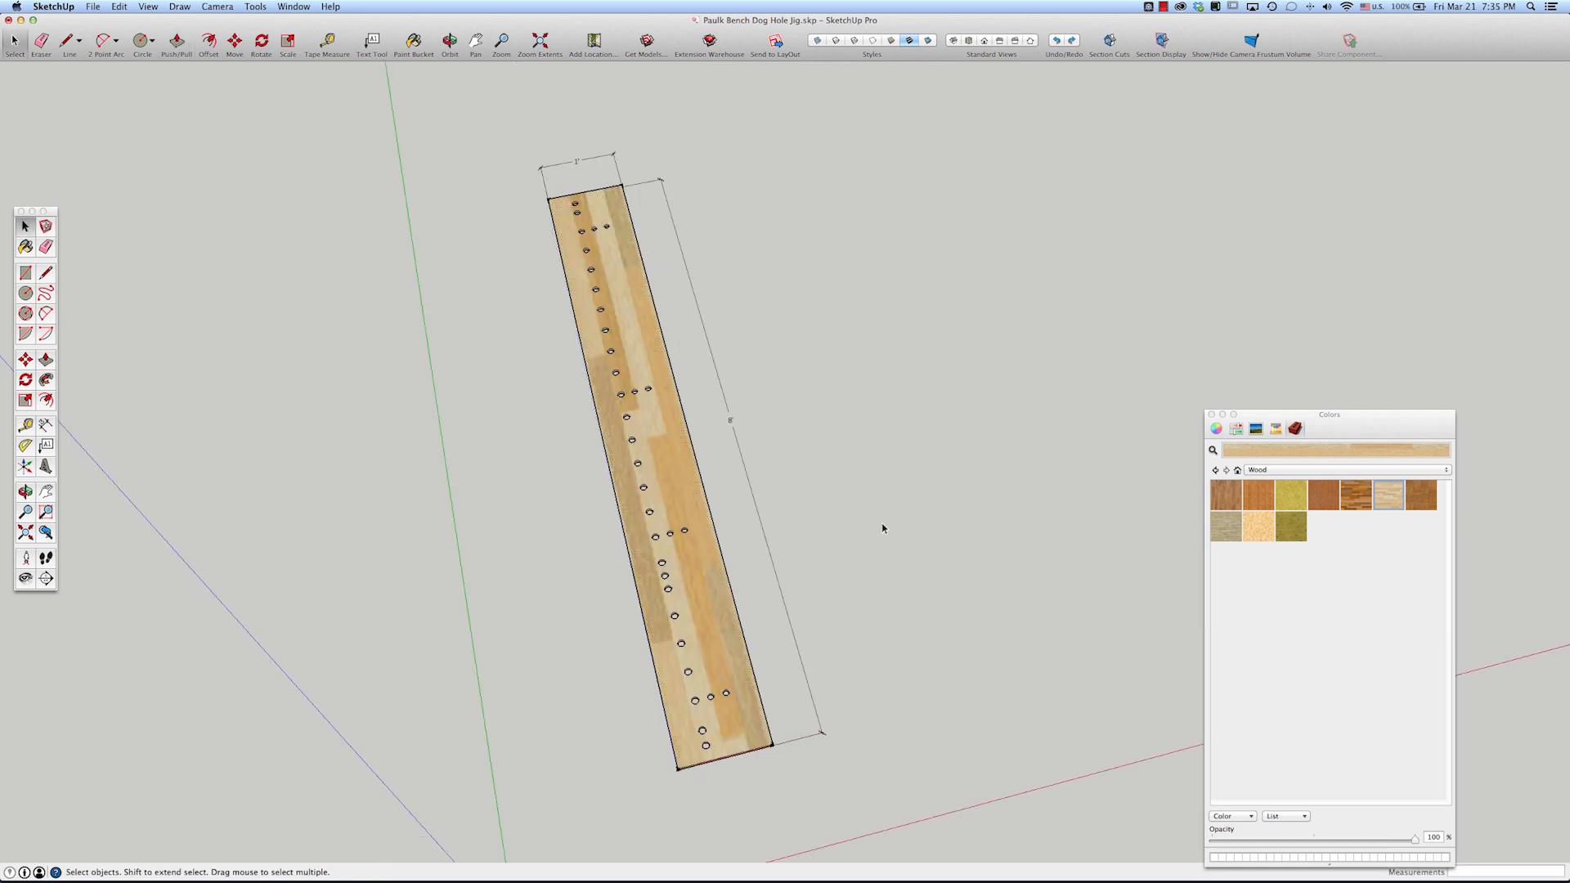
- Draw a circle with a 5/8" radius on the ground beside the jig board
key(o)
drag(634, 704, 670, 544)
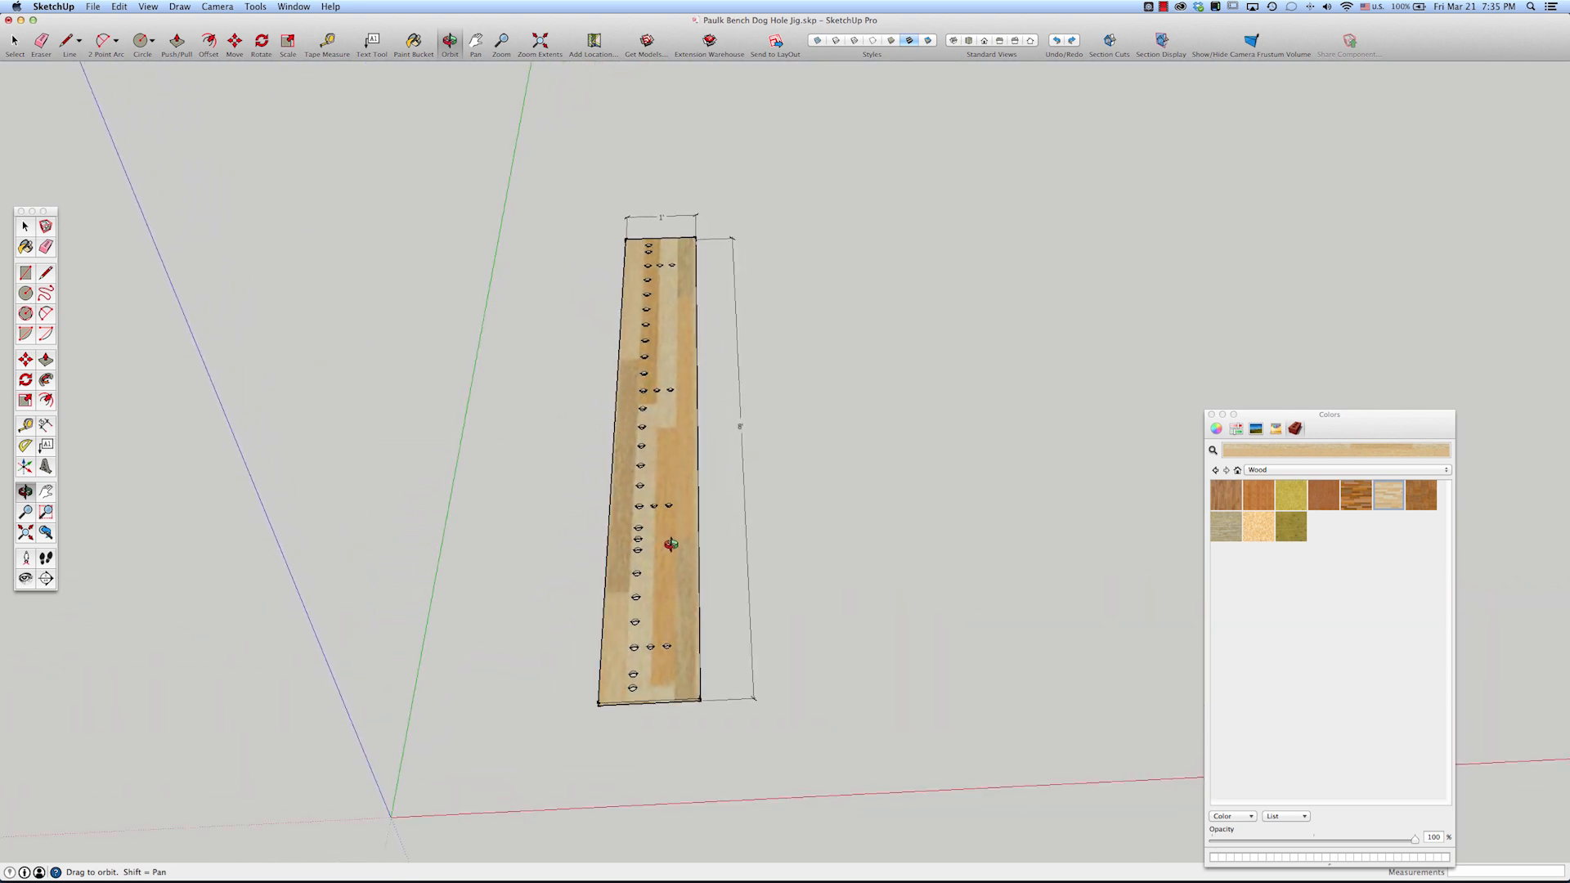
key(space)
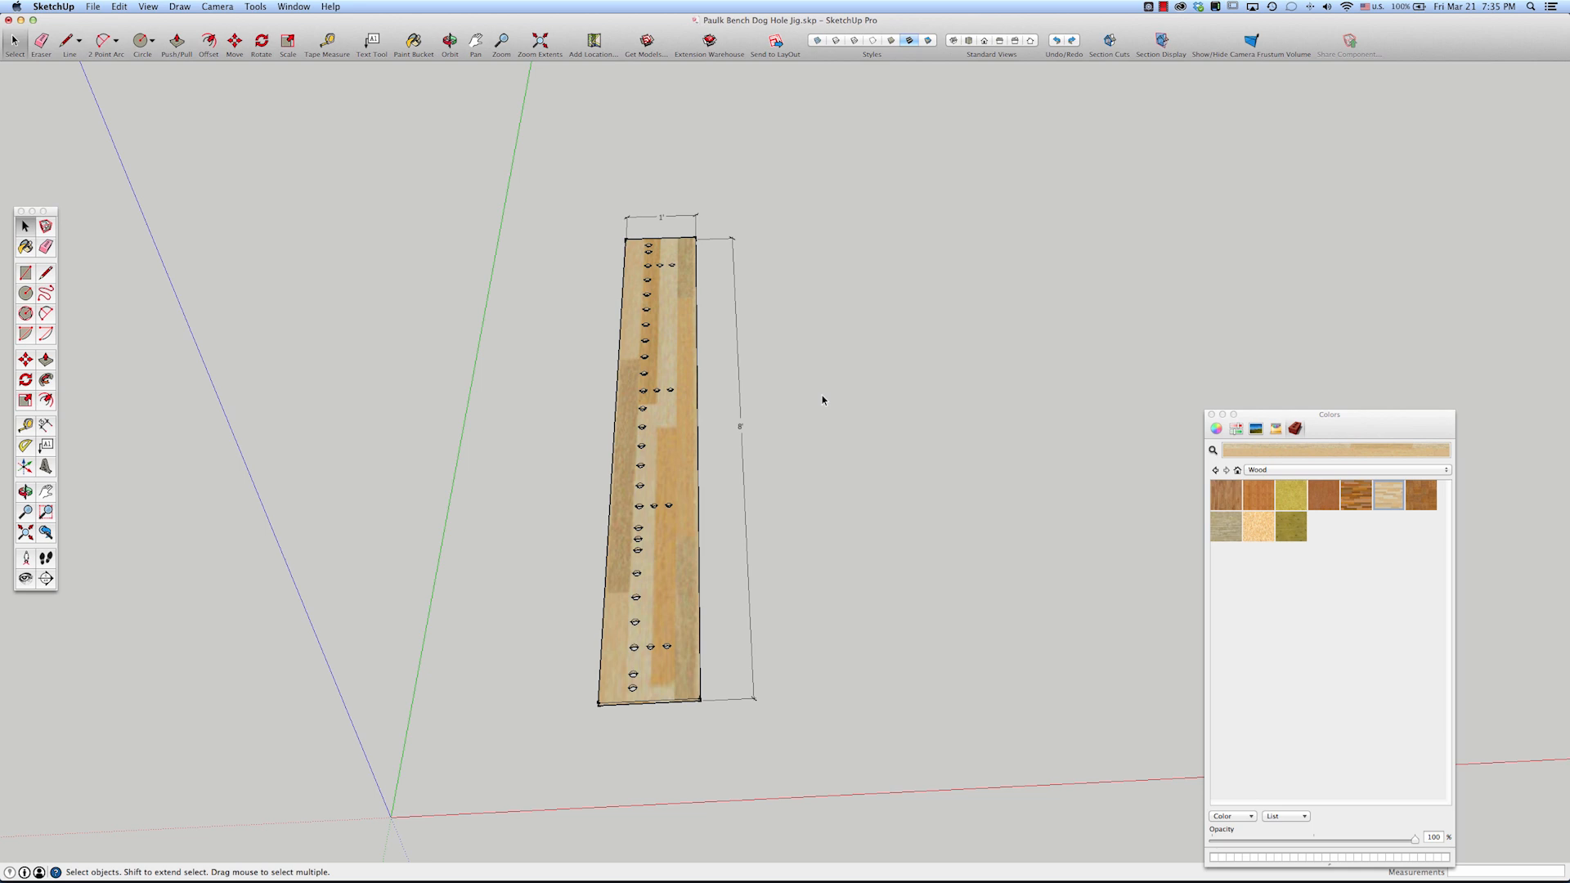
scroll(819, 215, up, 3)
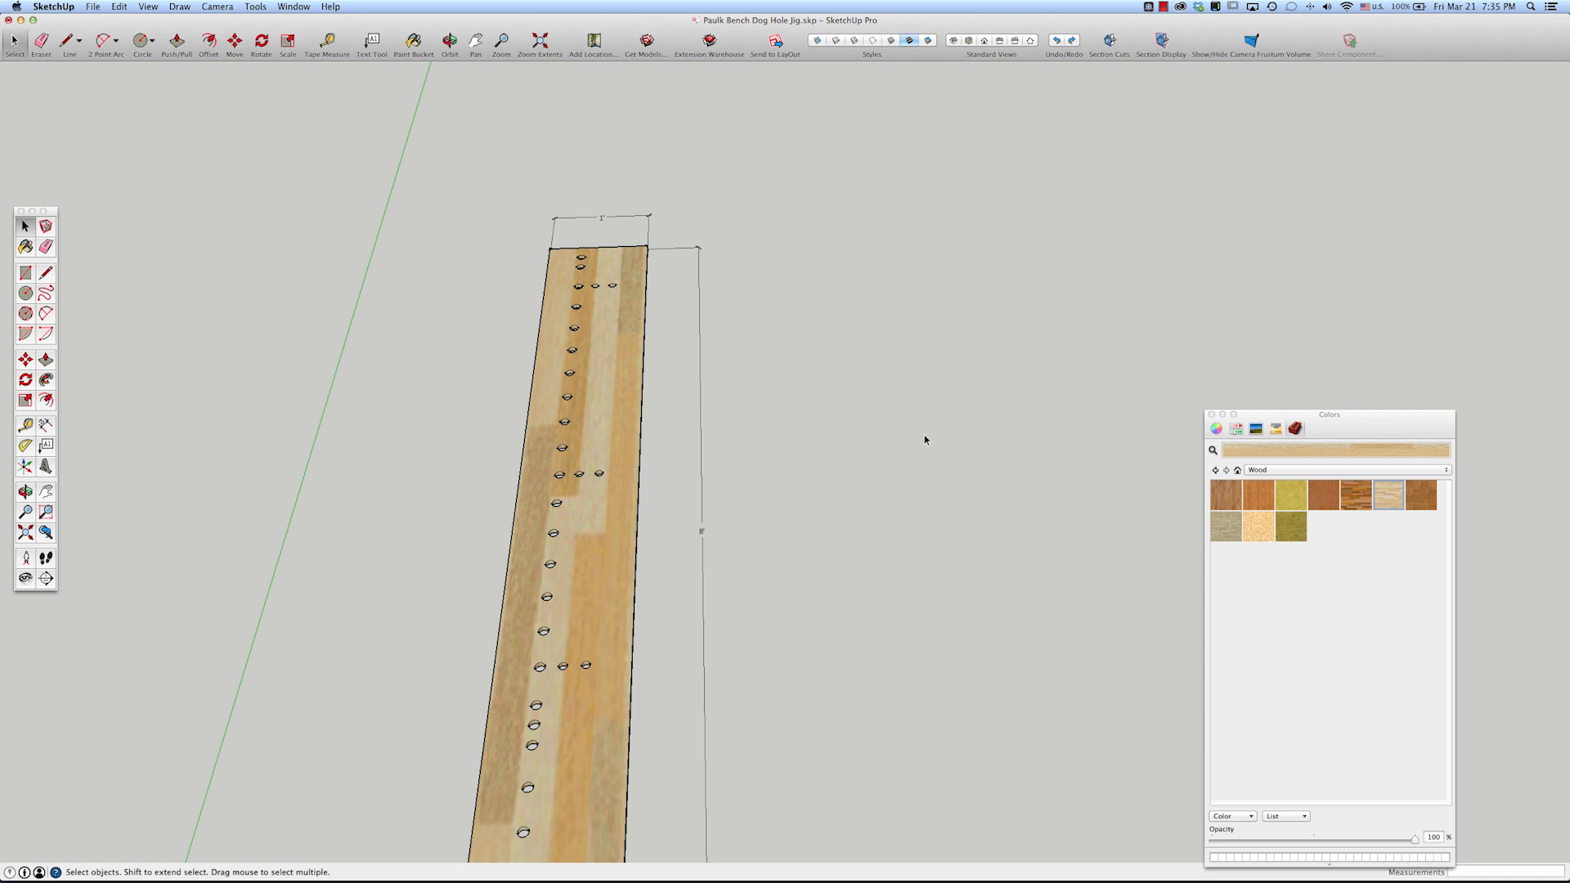
key(c)
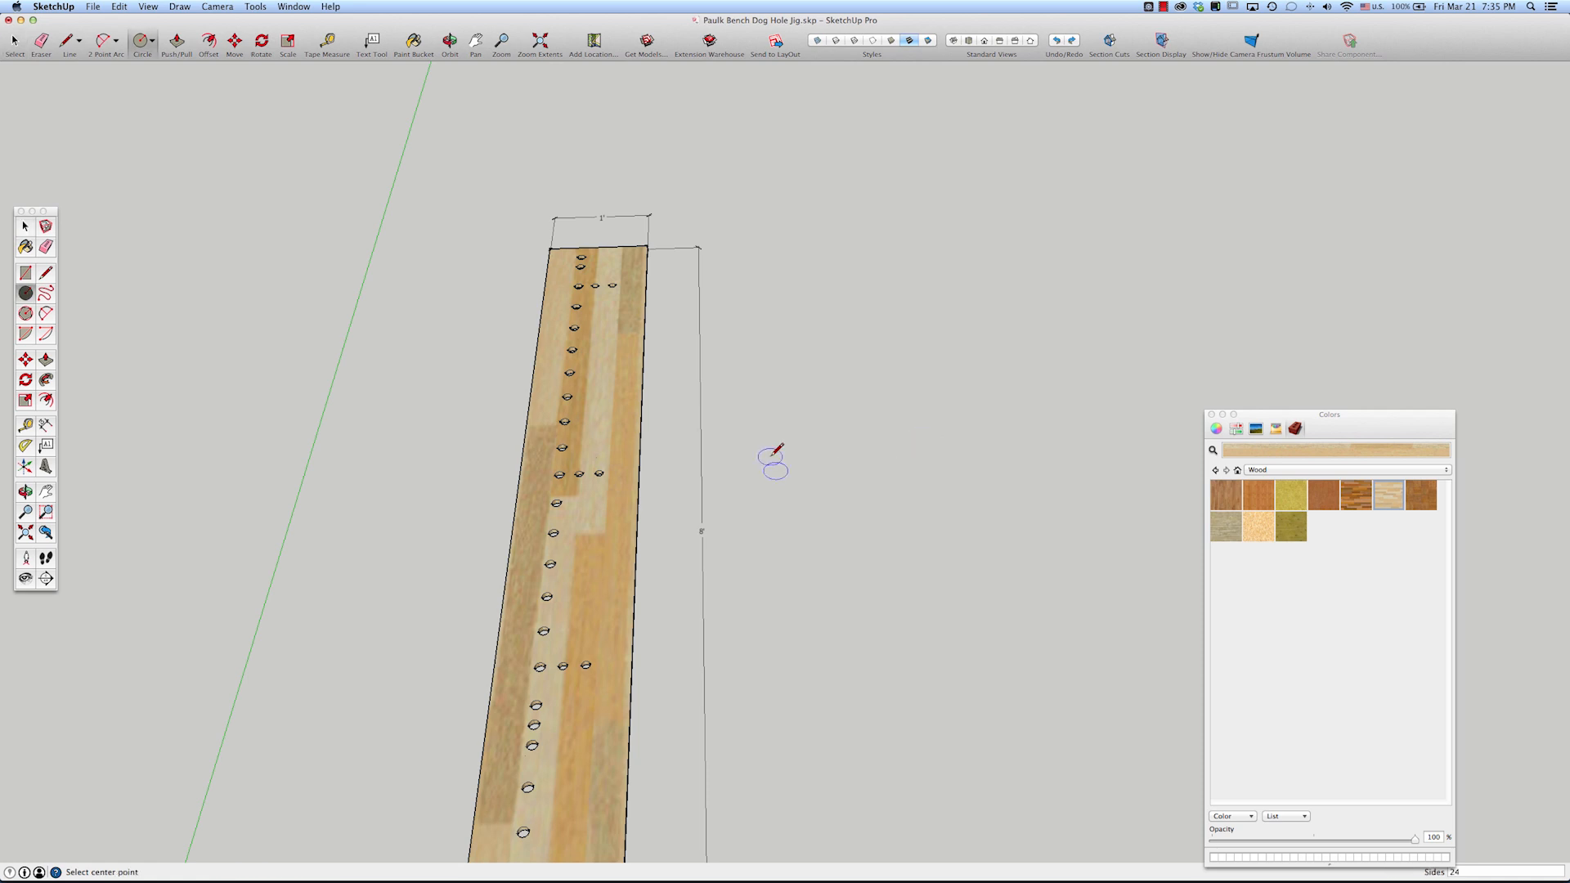
click(771, 456)
click(794, 442)
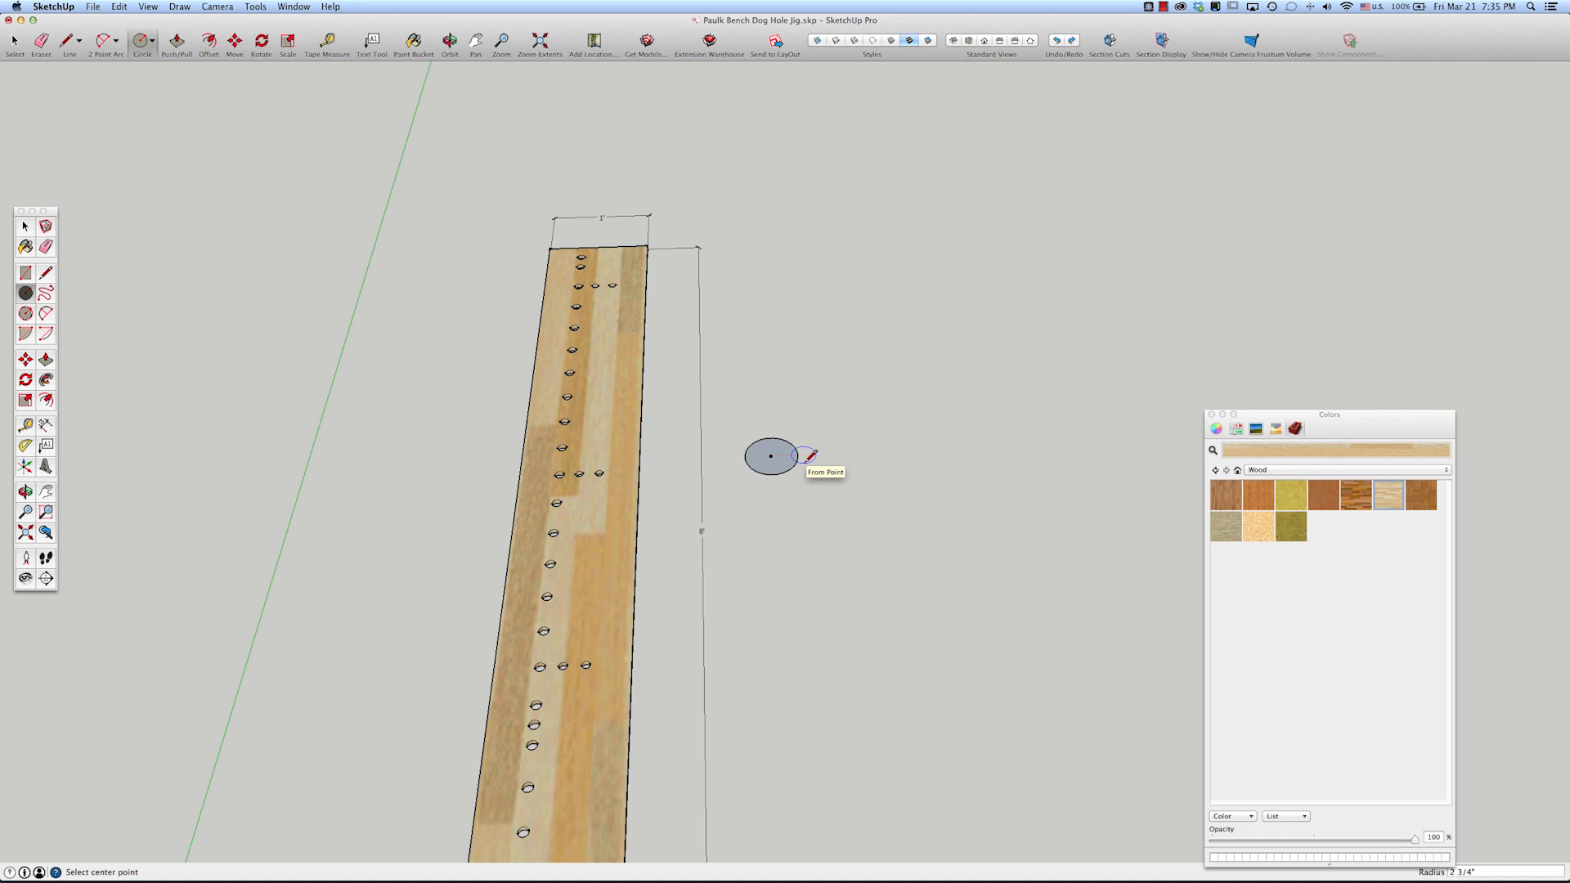
text(5/8)
key(Return)
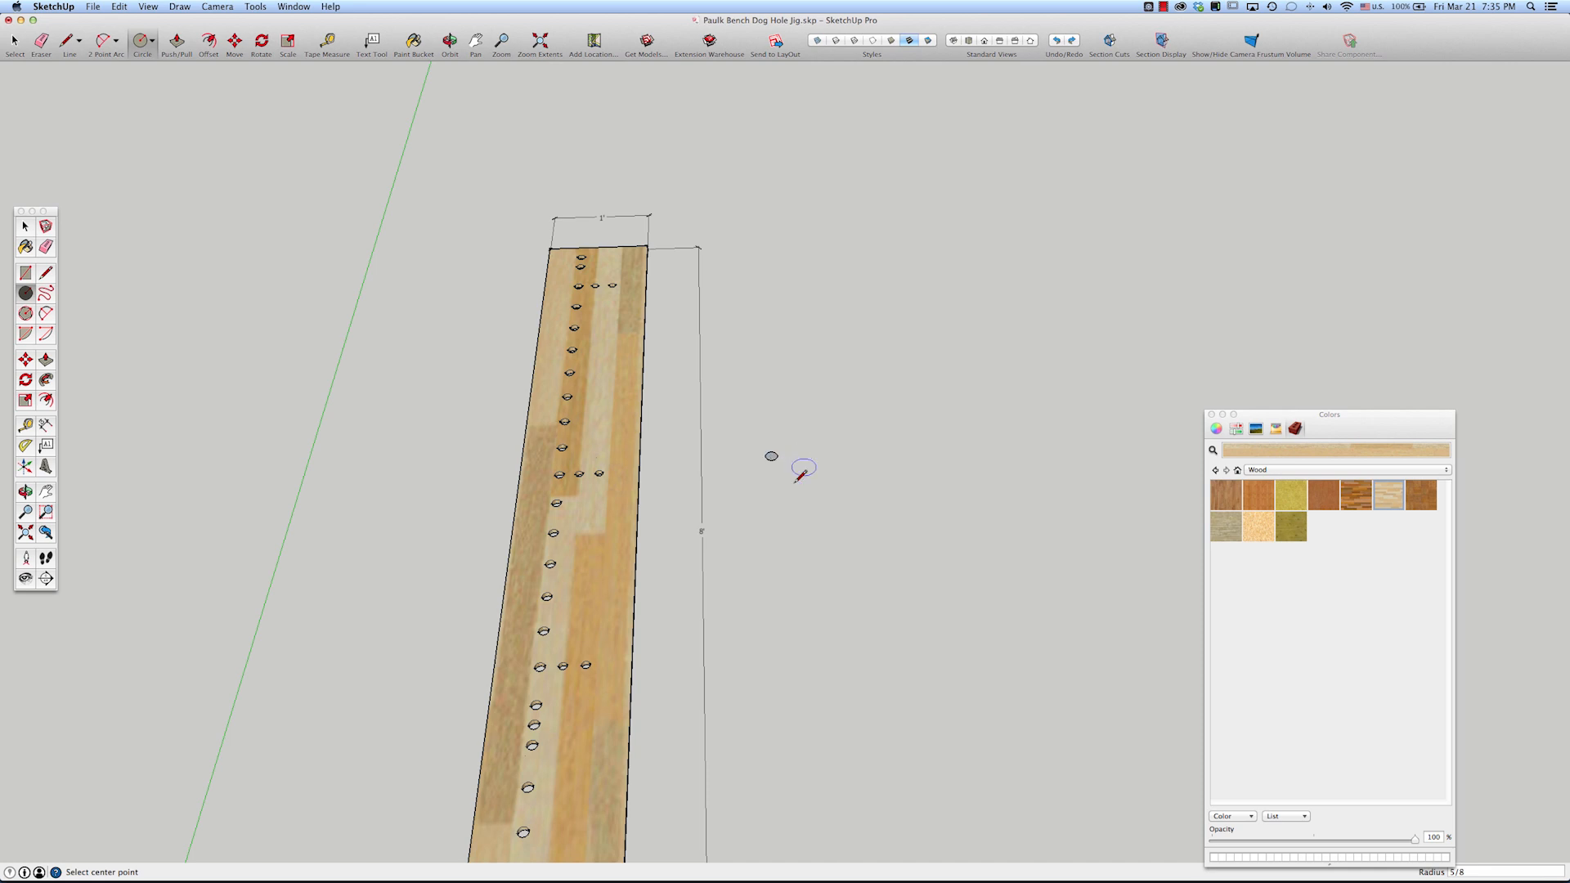
- Check the new circle's diameter with a temporary dimension and undo the dimension
scroll(770, 447, up, 2)
scroll(773, 442, up, 2)
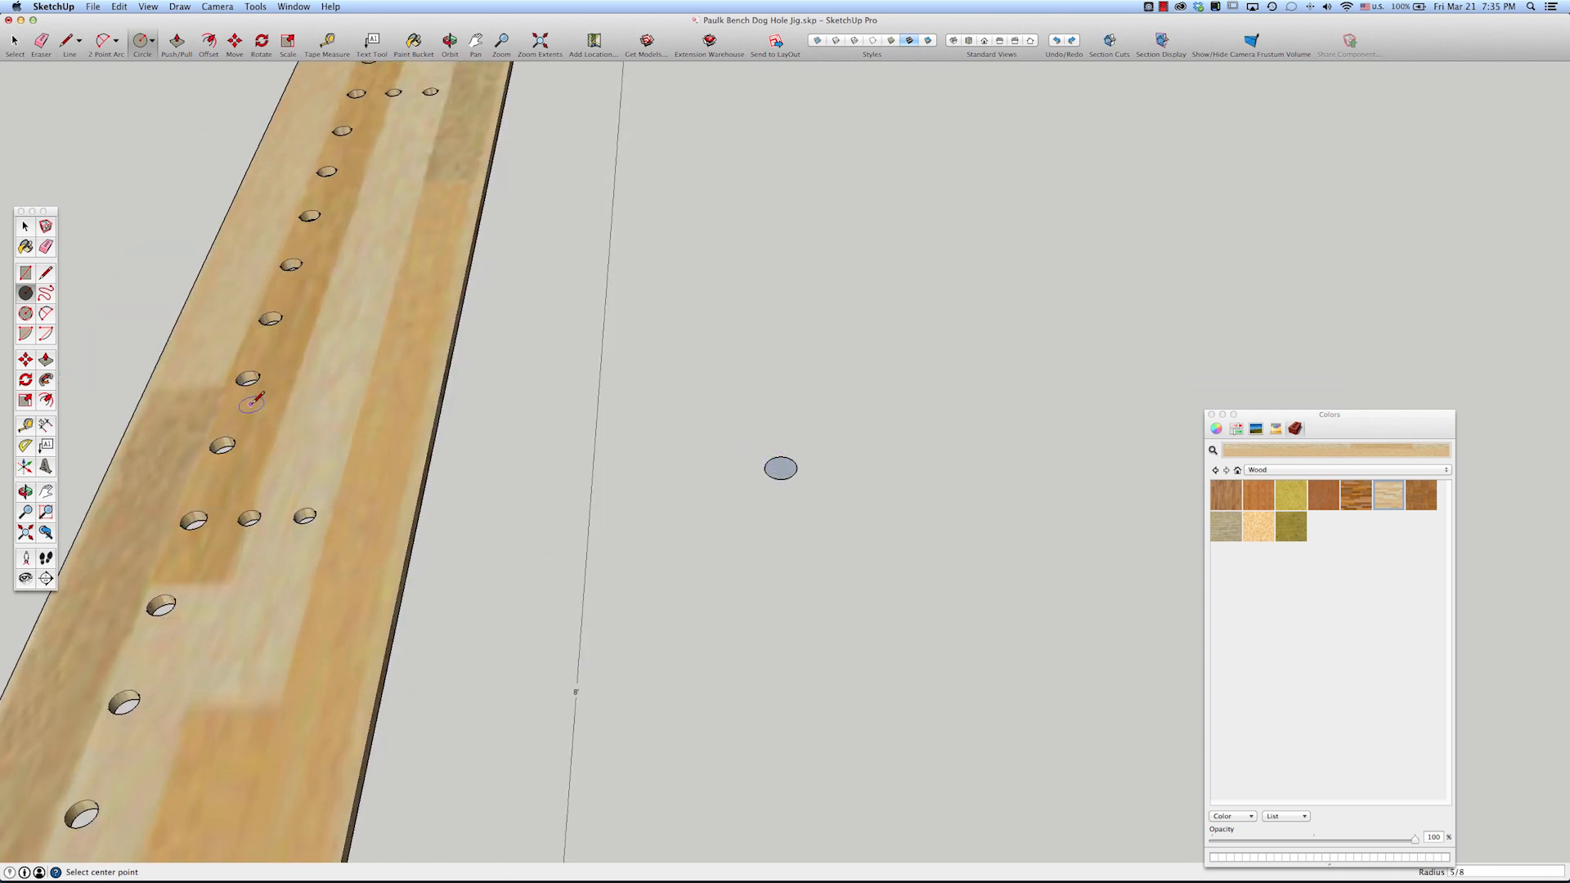
click(45, 427)
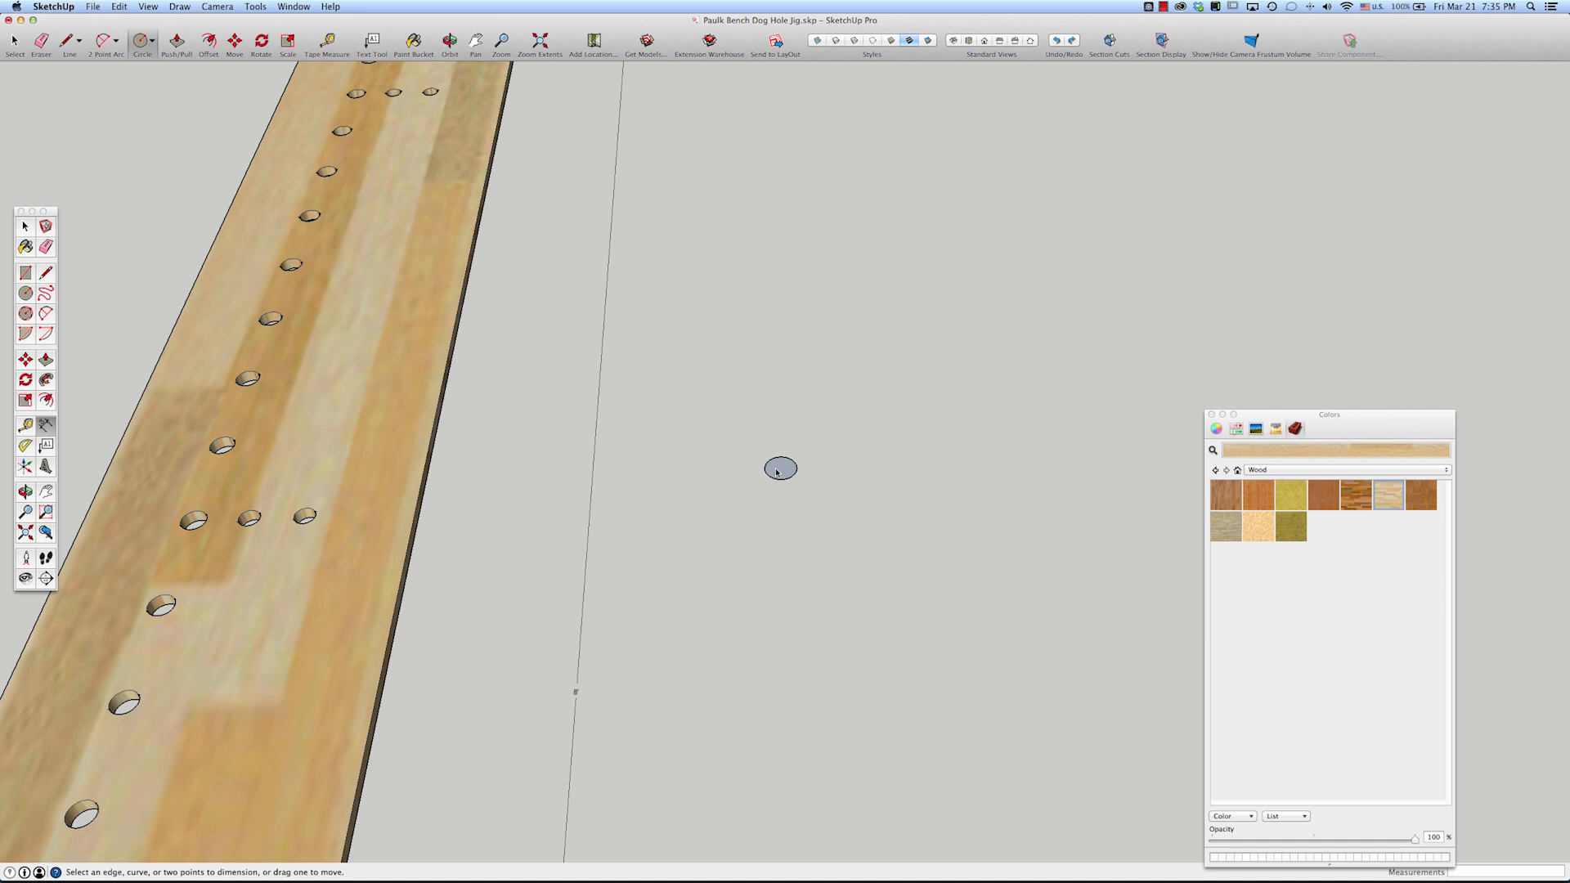
click(771, 480)
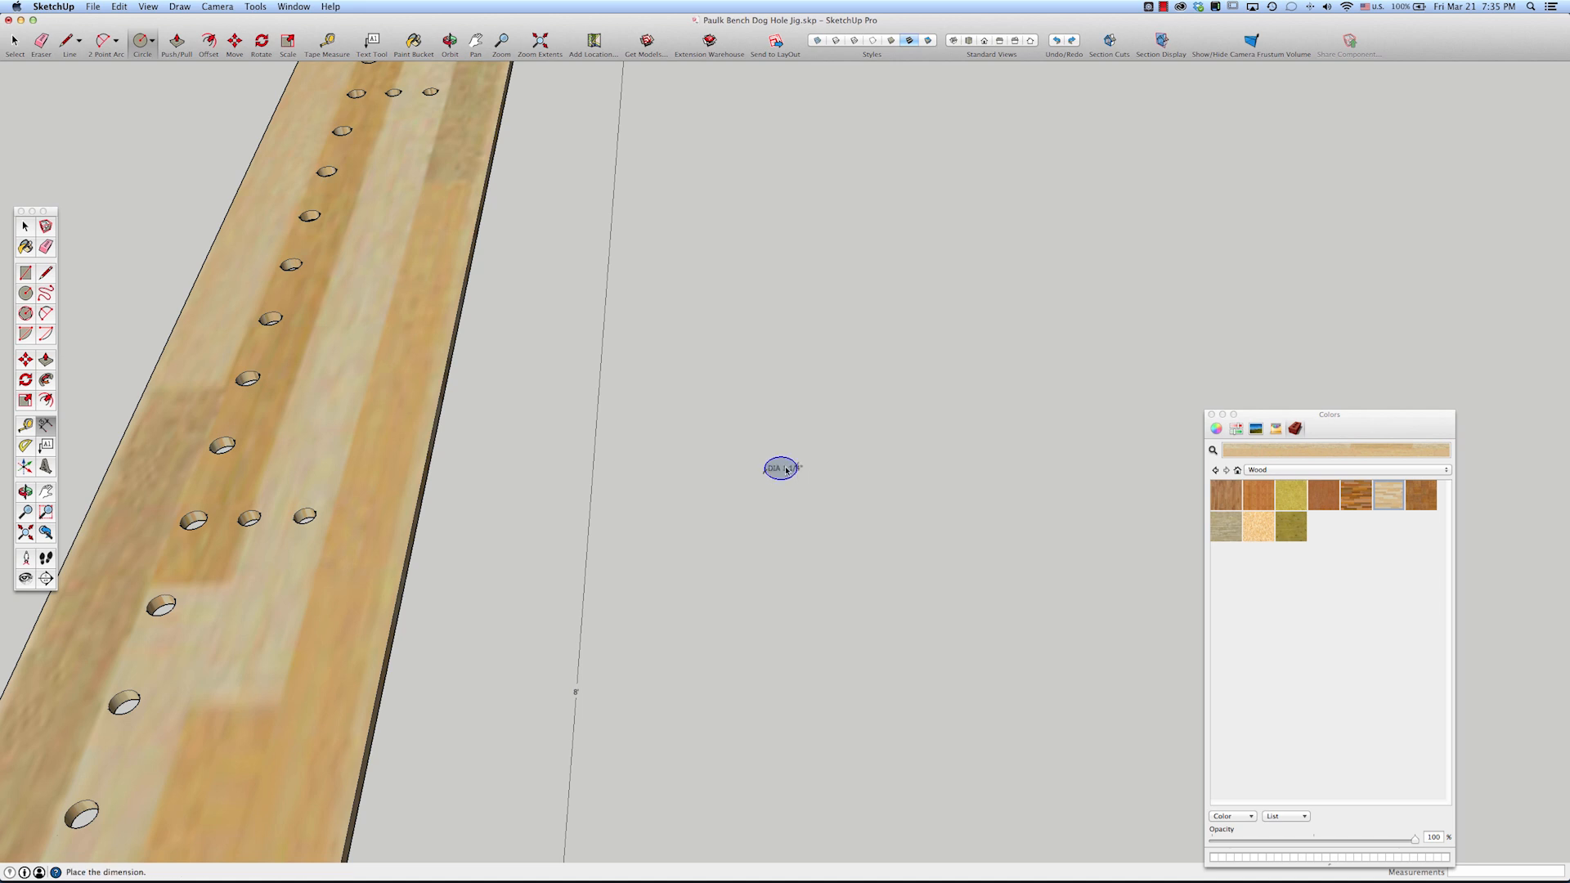
click(796, 467)
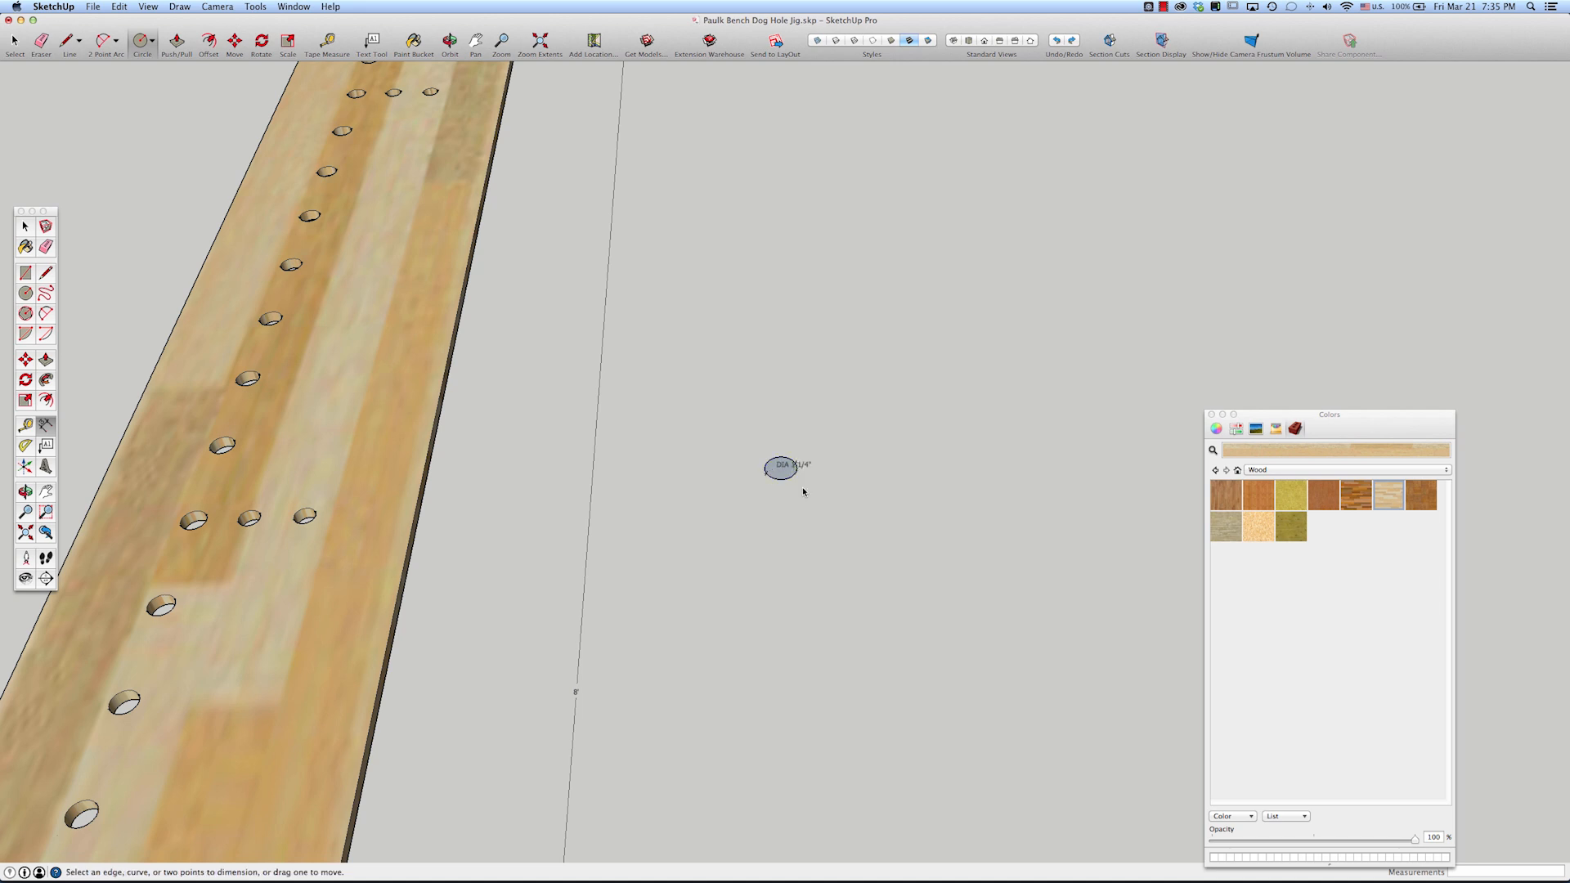
key(super+z)
- Group the circle beside the jig board and open the group for editing
scroll(787, 501, up, 3)
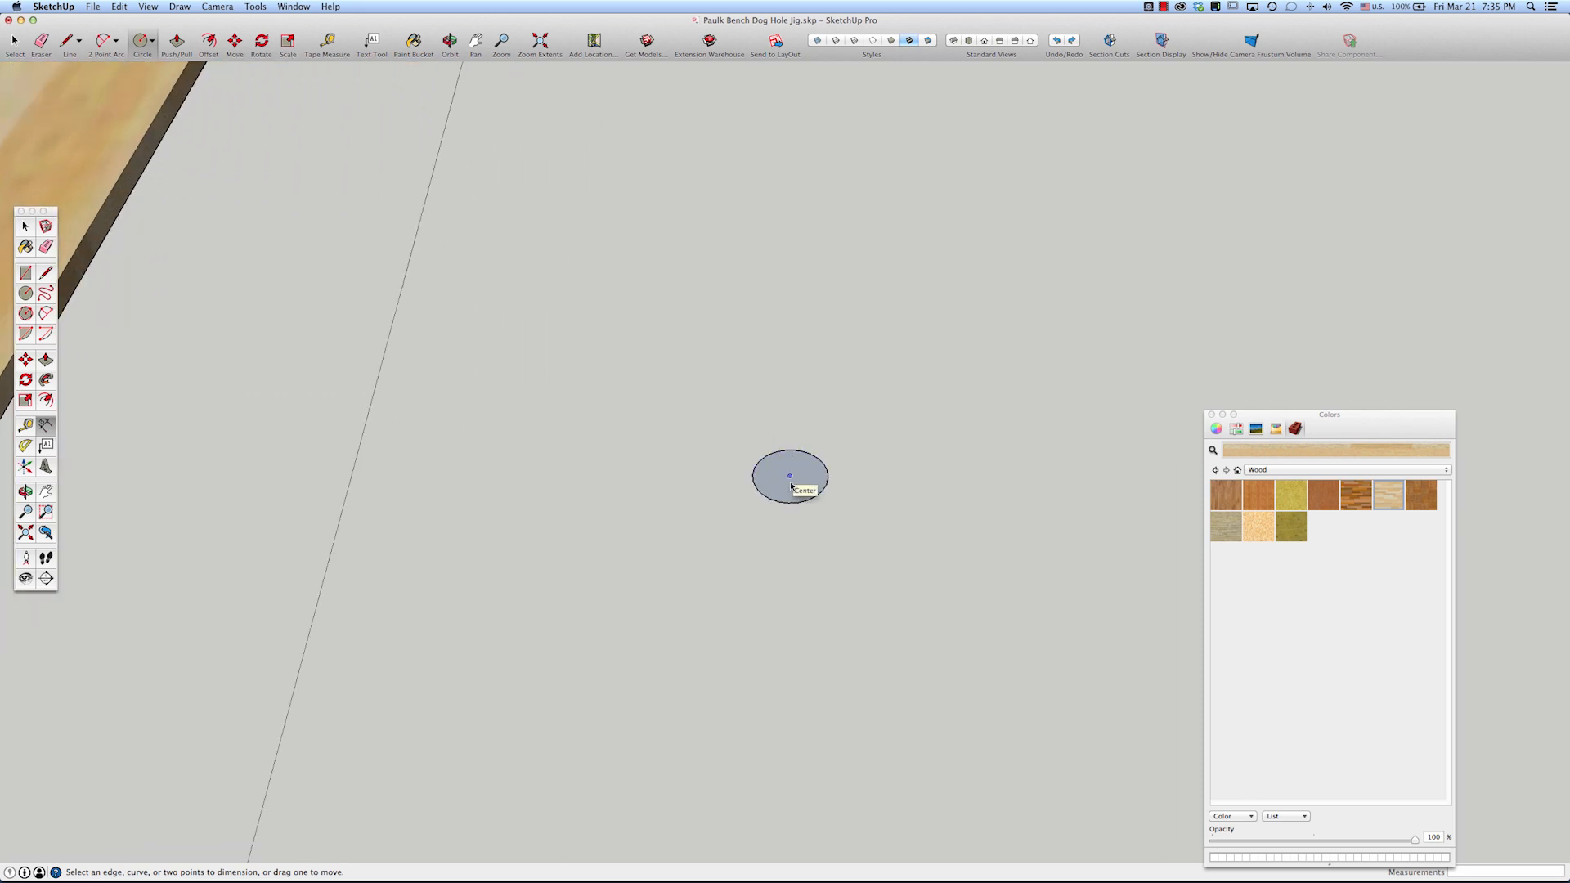
key(space)
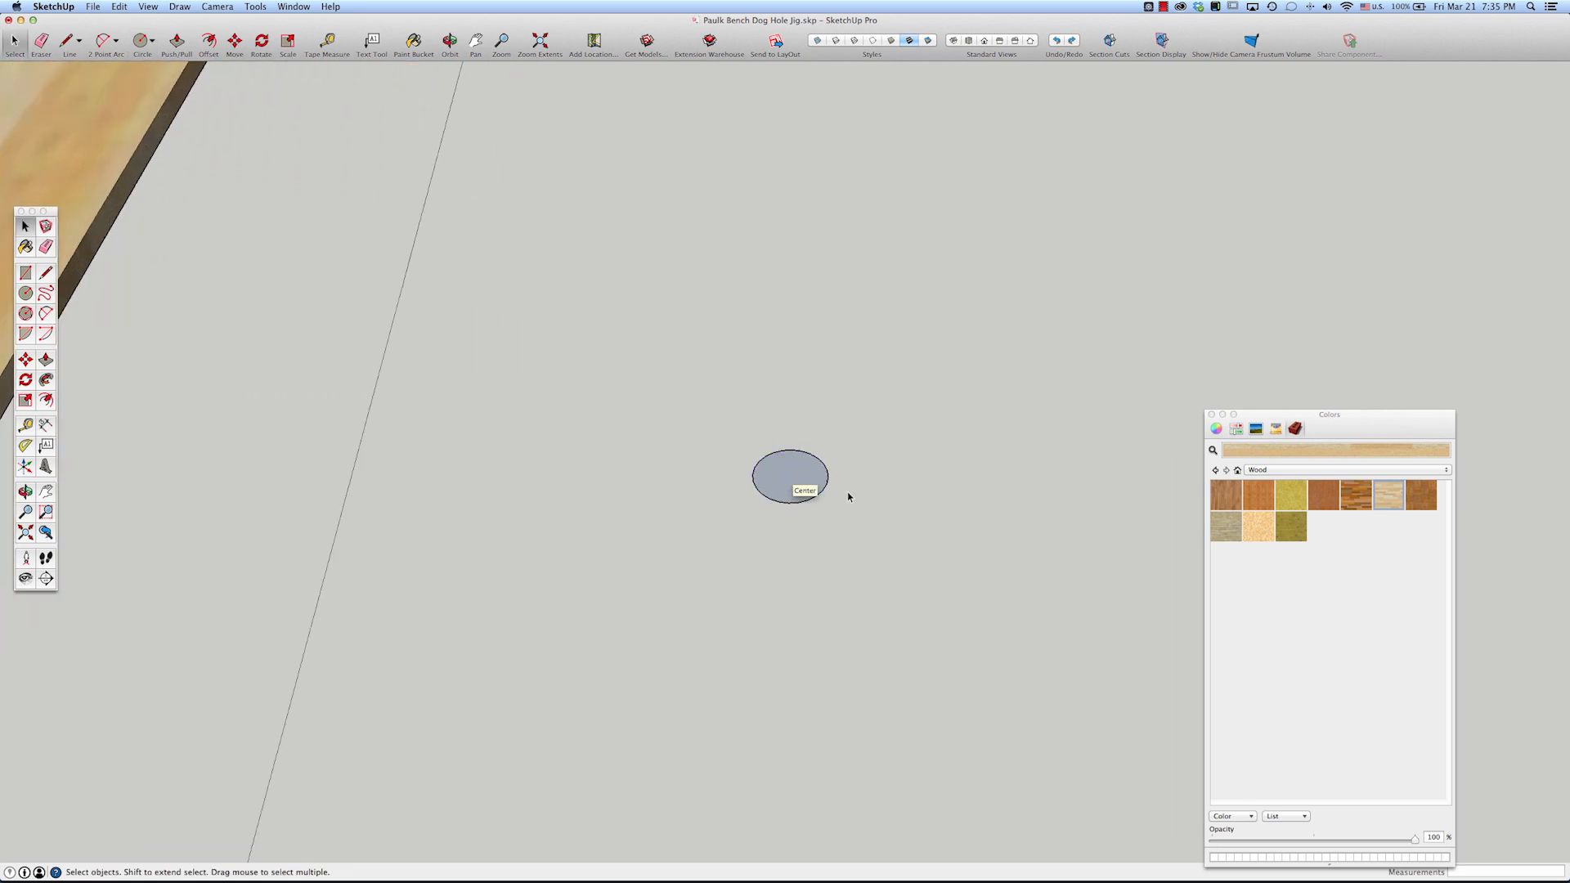
right_click(787, 468)
click(821, 563)
double_click(784, 475)
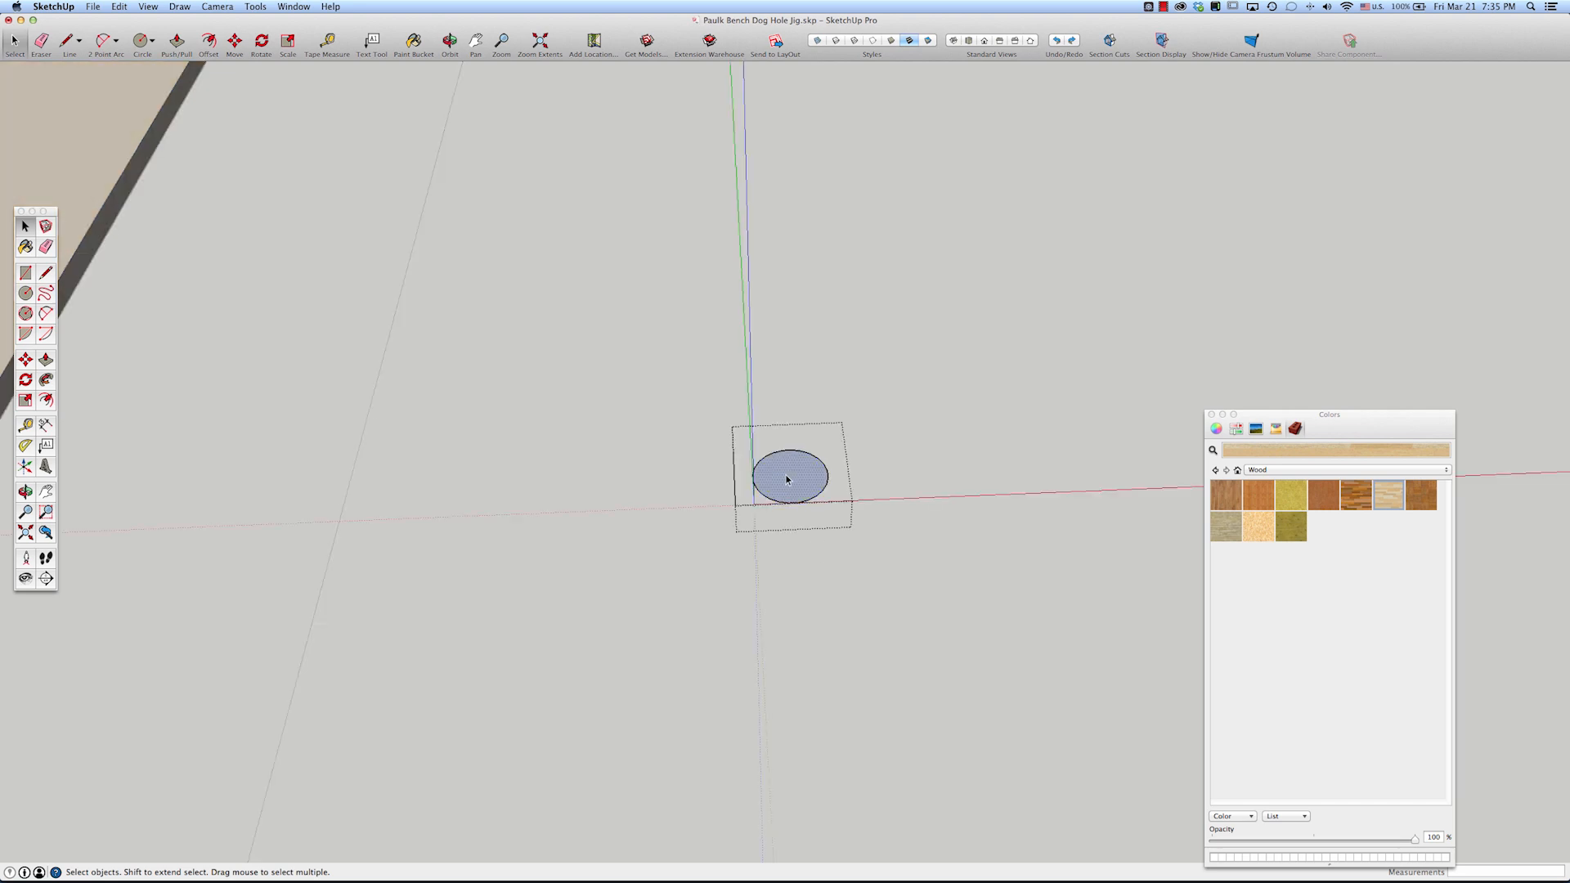
- Paint the circle's face with the light striped plank material
key(b)
click(790, 469)
scroll(803, 476, up, 1)
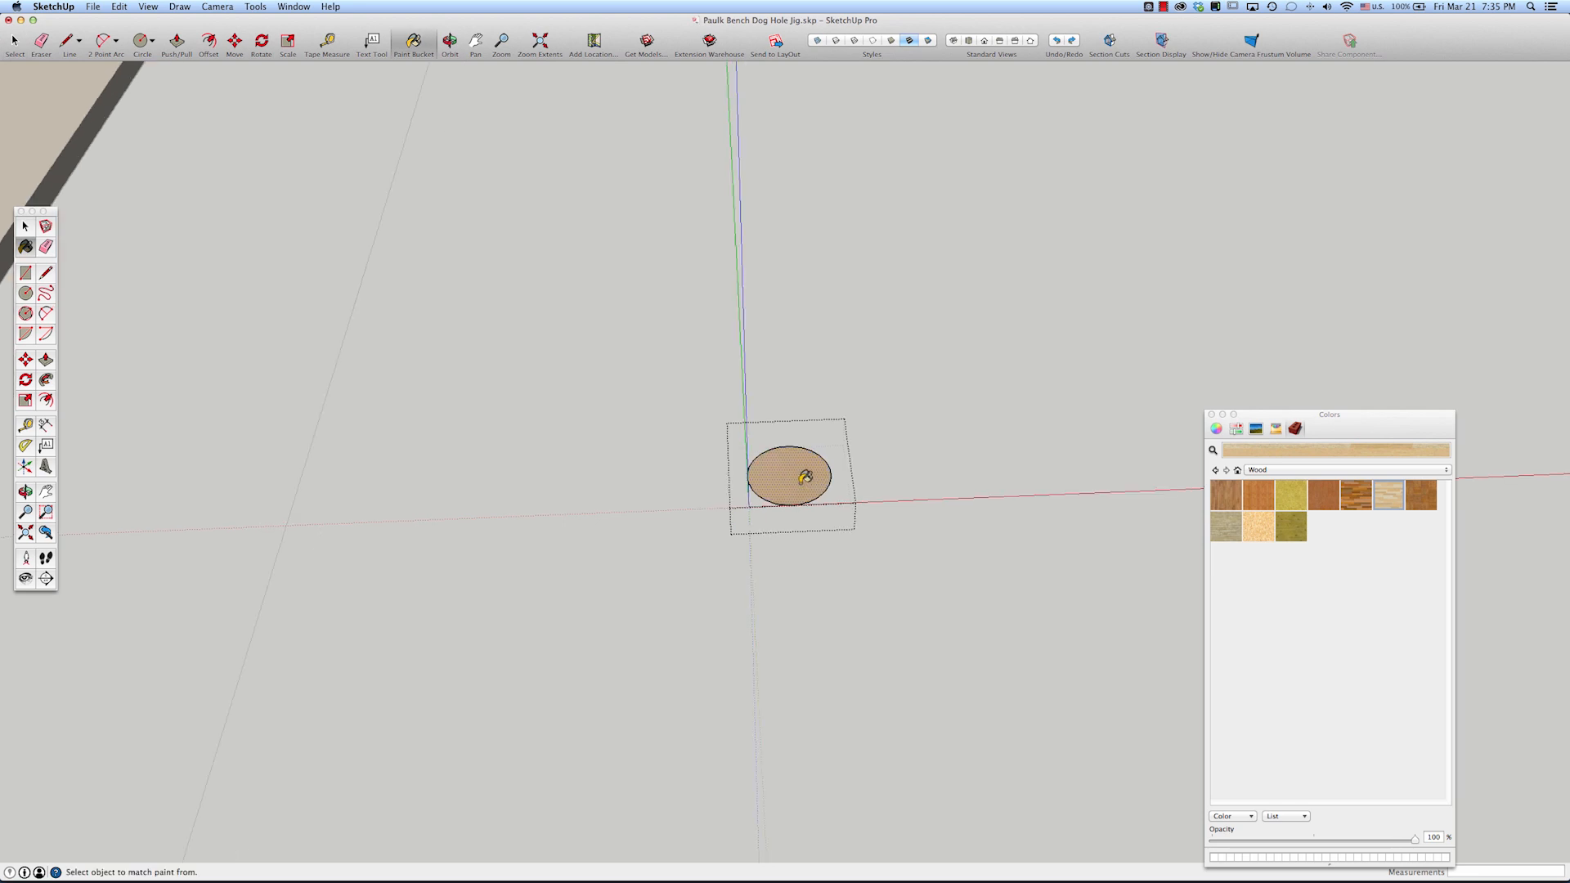
key(space)
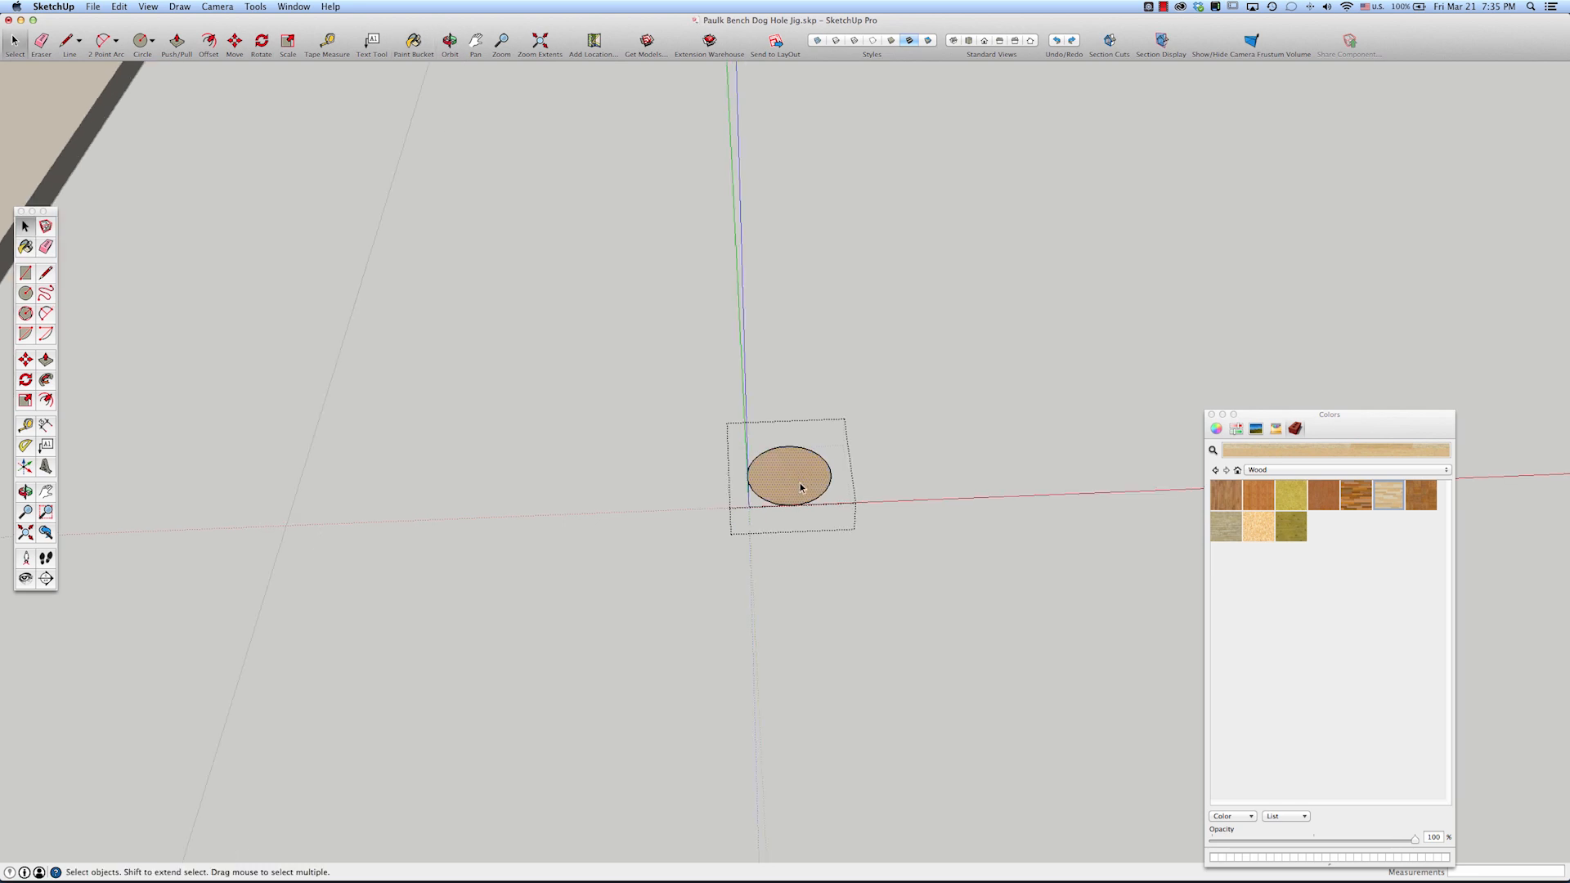
- Extrude the painted circle upward 4" into a cylinder
key(p)
click(799, 477)
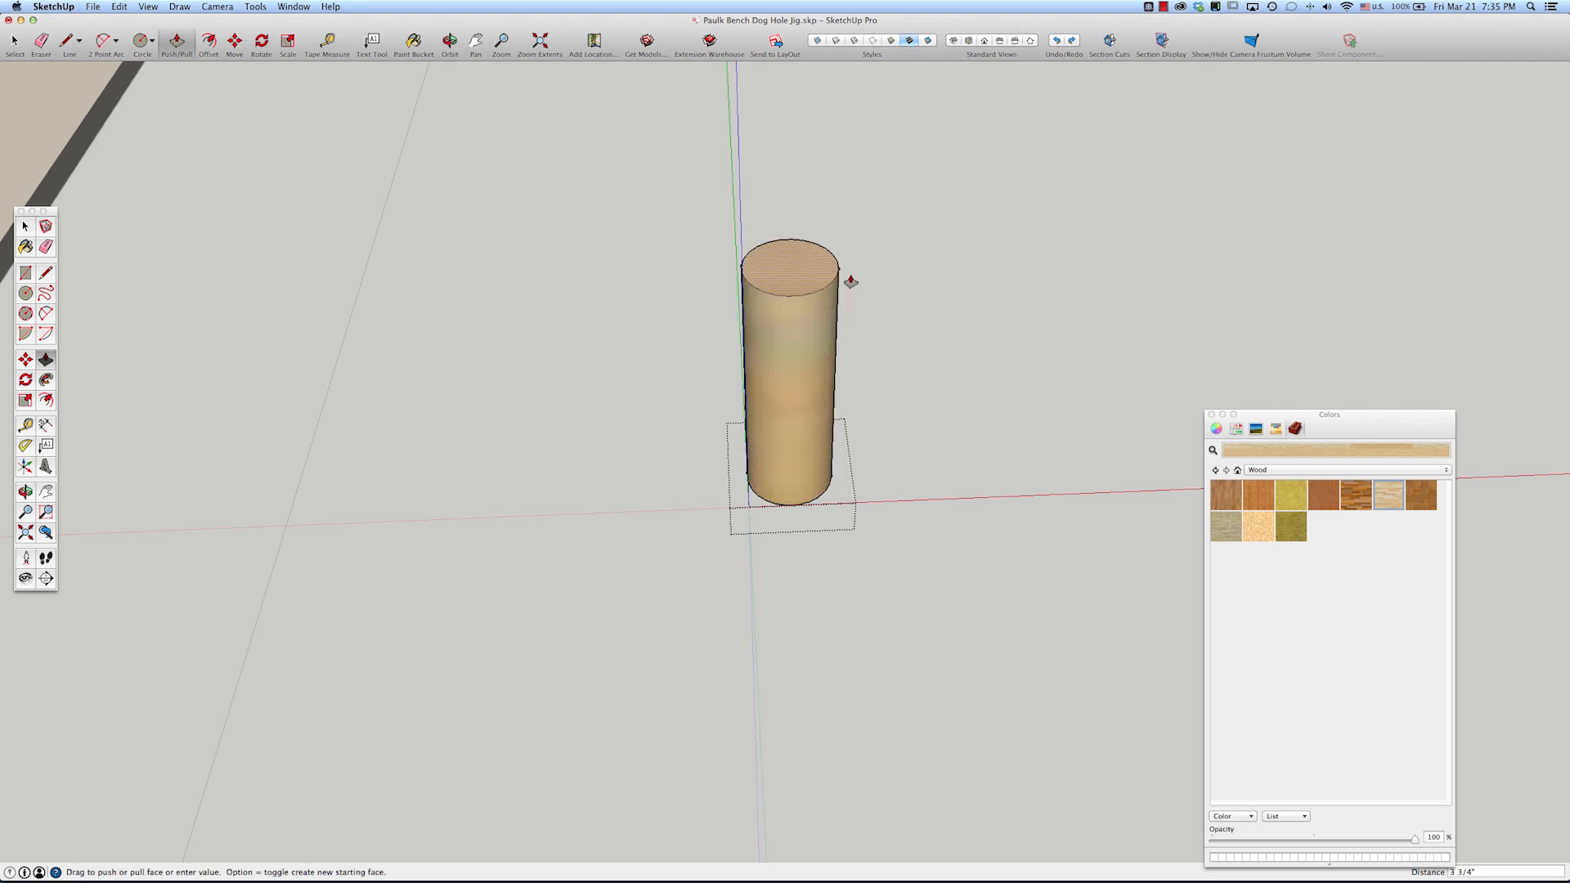
text(4)
key(Return)
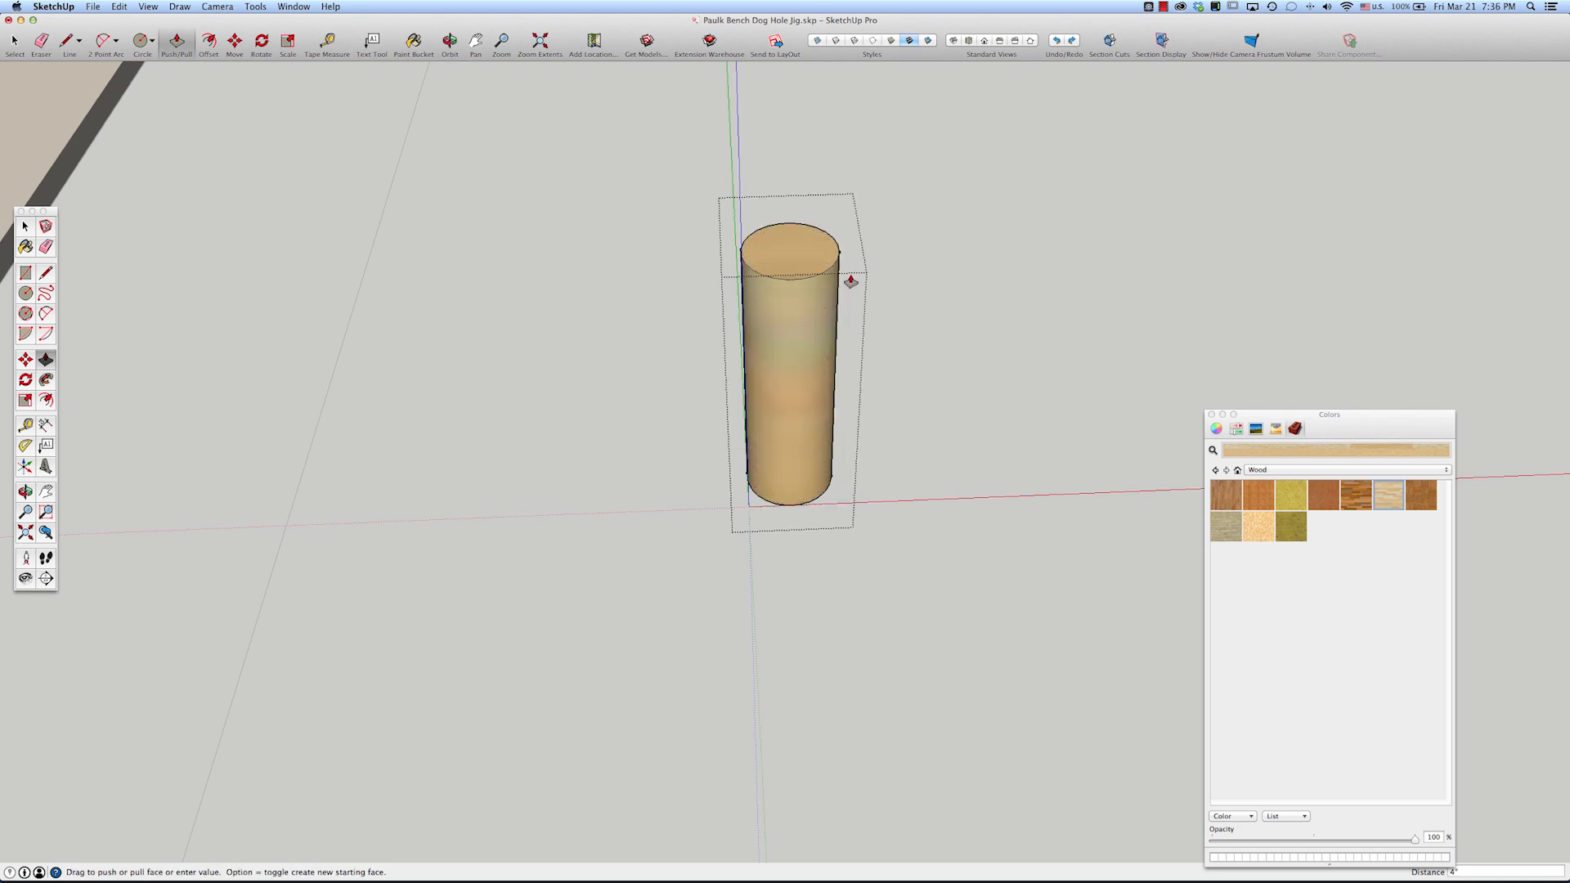
- Draw a concentric circle with a 10 mm radius at the center of the cylinder's top face
middle_drag(805, 237, 754, 487)
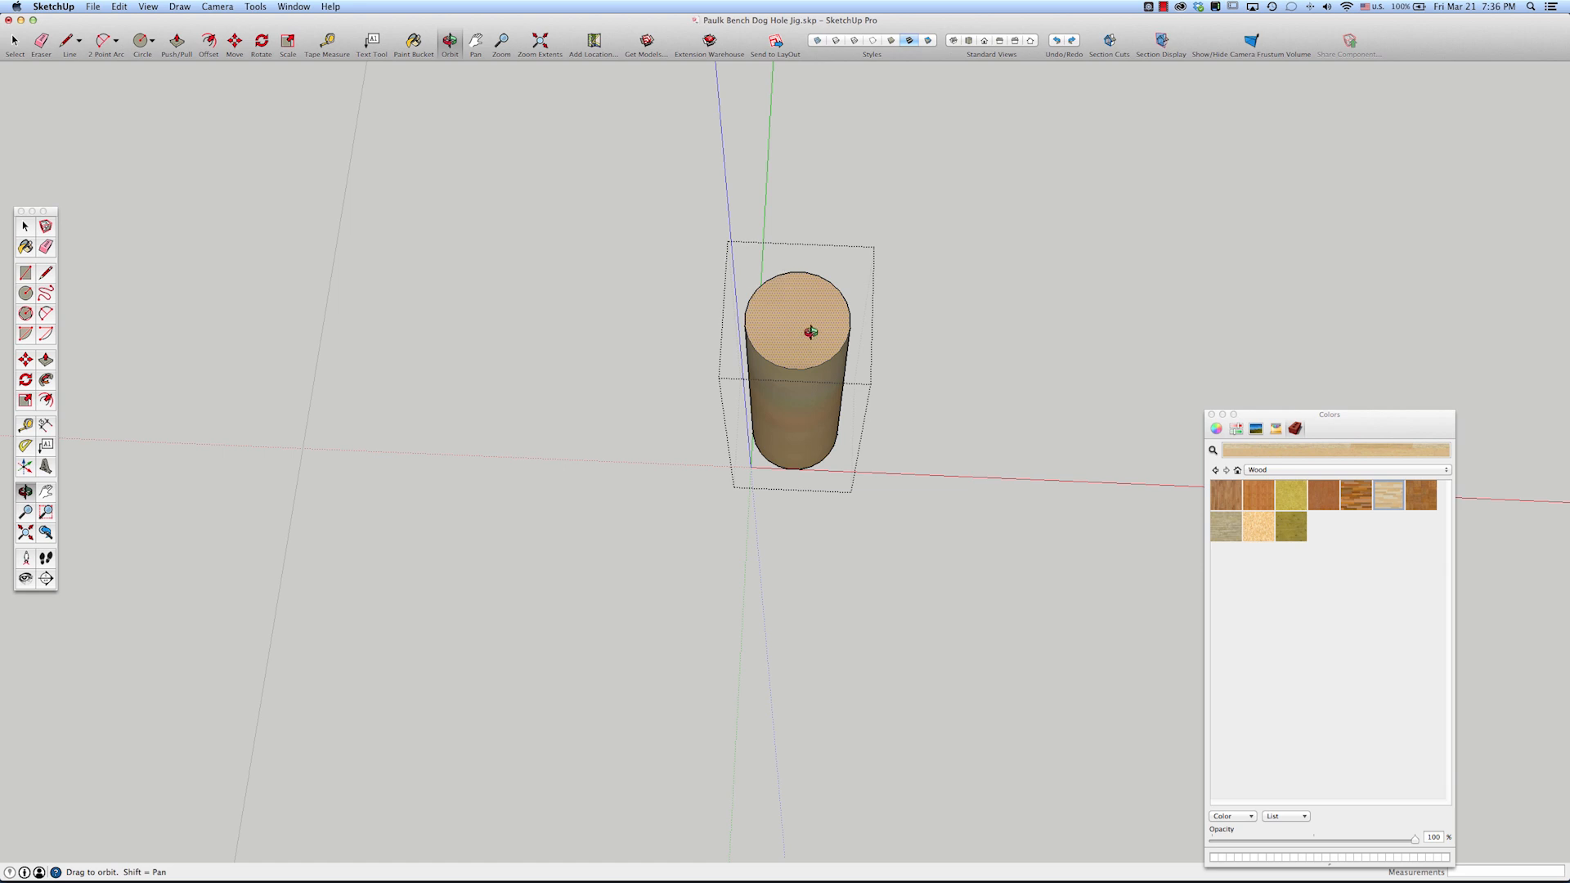
drag(810, 332, 814, 309)
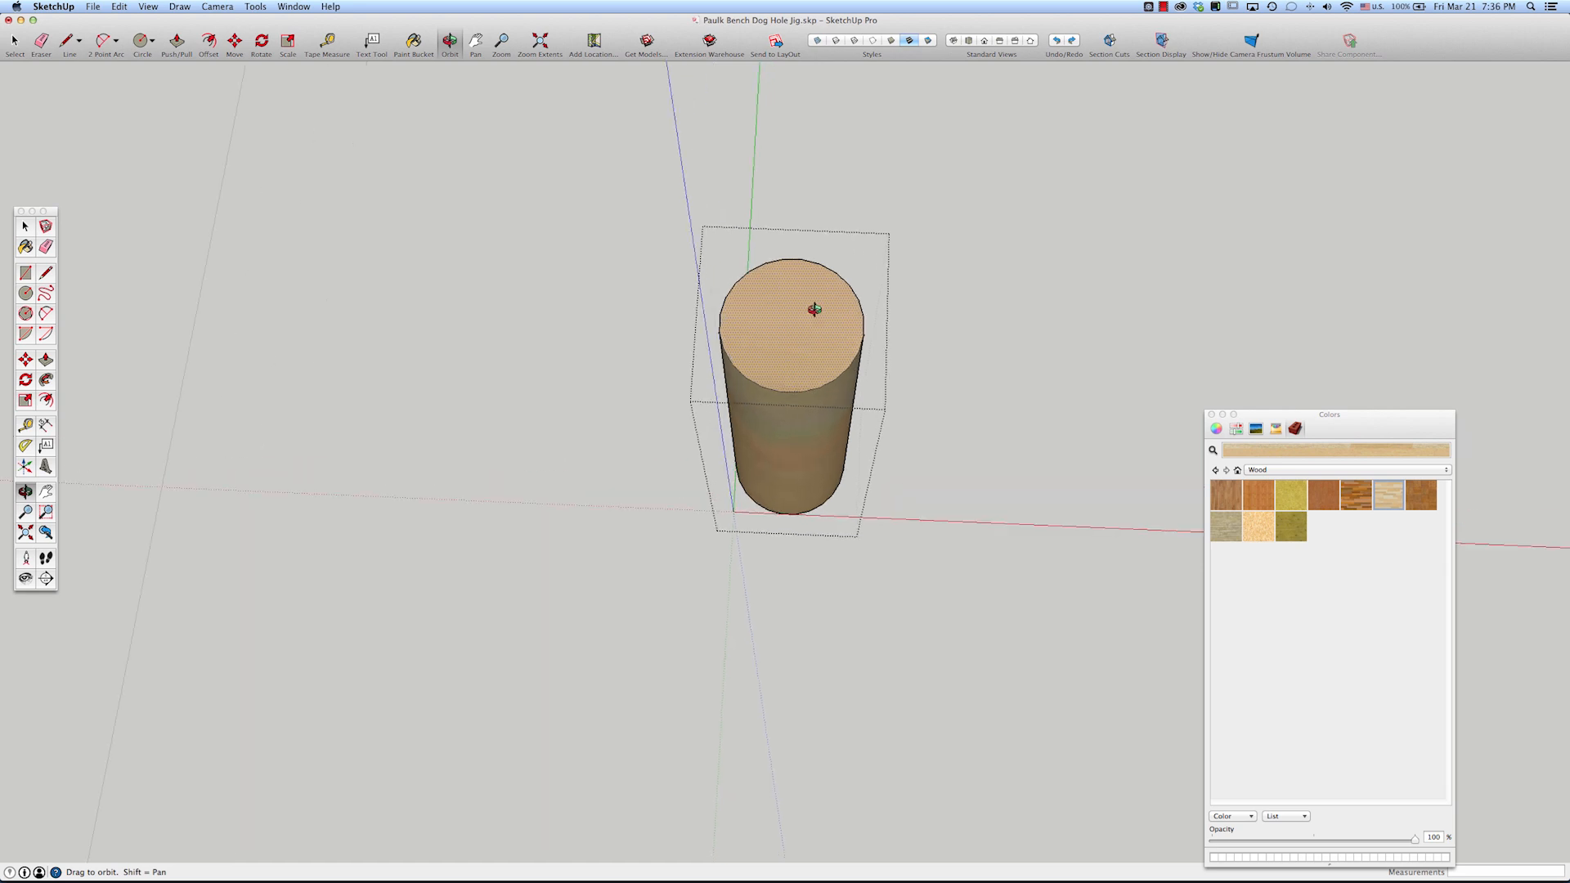
key(space)
double_click(800, 331)
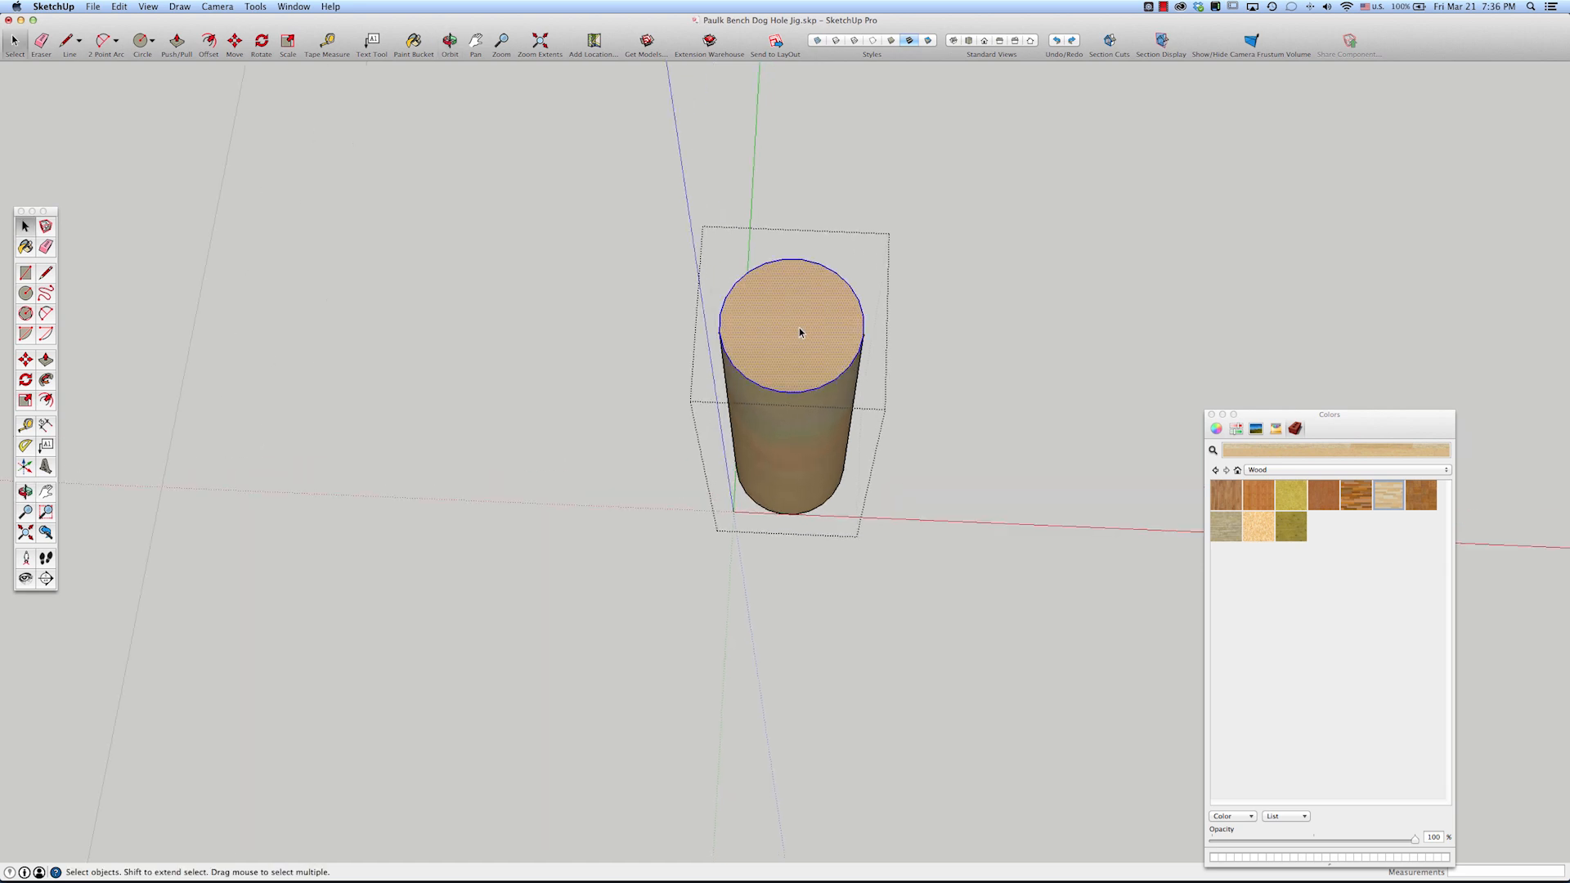
key(c)
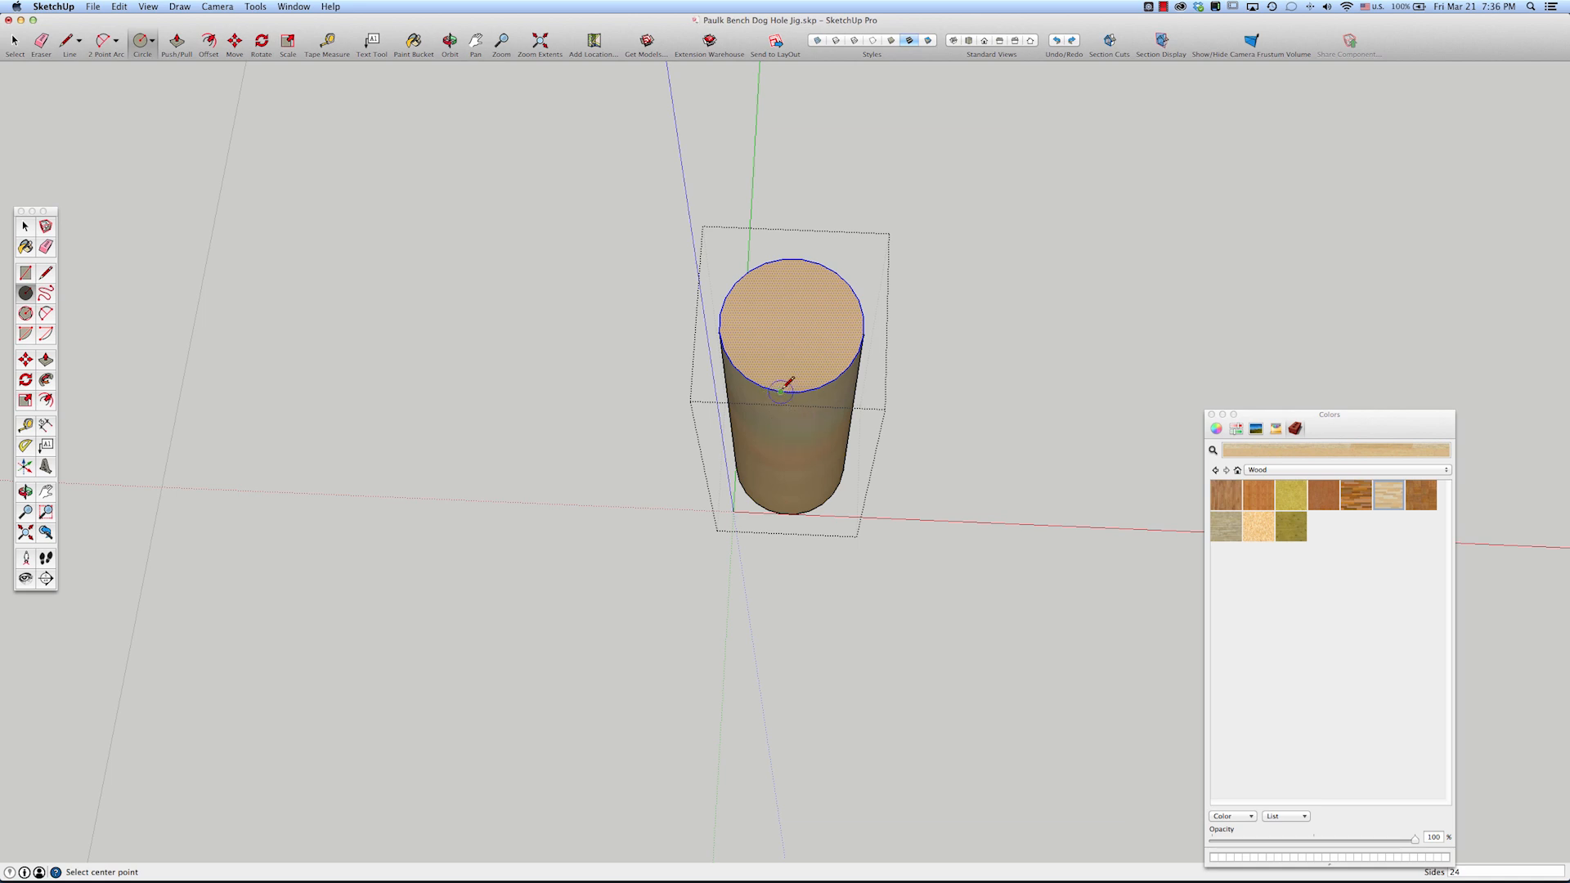
click(791, 325)
click(822, 299)
text(10mm)
key(Return)
key(space)
click(793, 381)
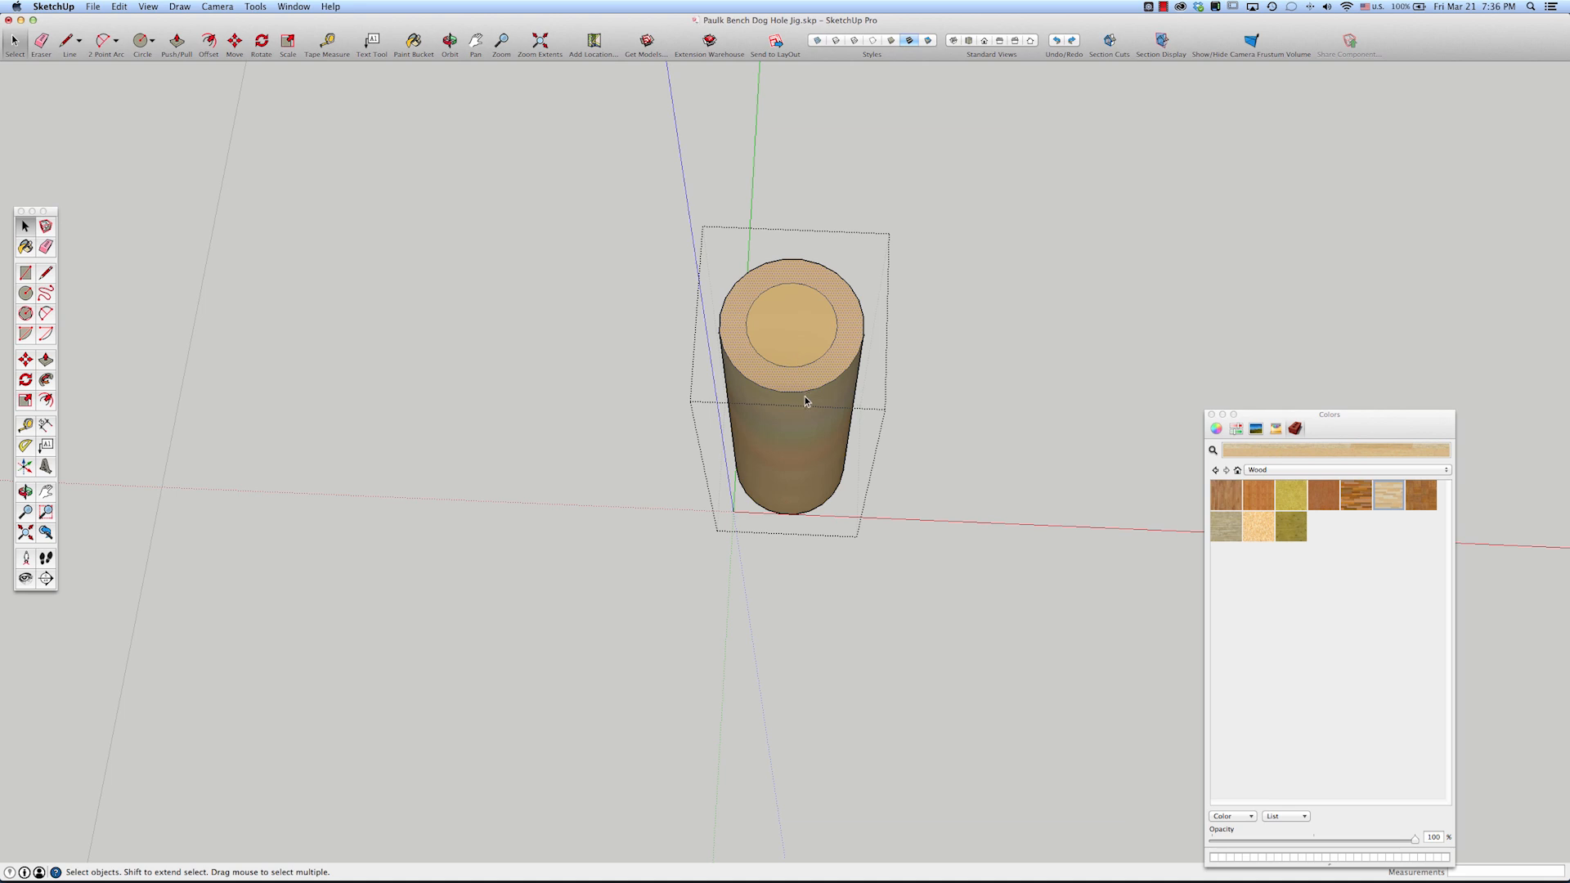
- Push the outer ring of the cylinder's top face down to leave a narrower central peg, and close the group
key(p)
drag(803, 394, 799, 442)
click(799, 441)
key(space)
click(976, 487)
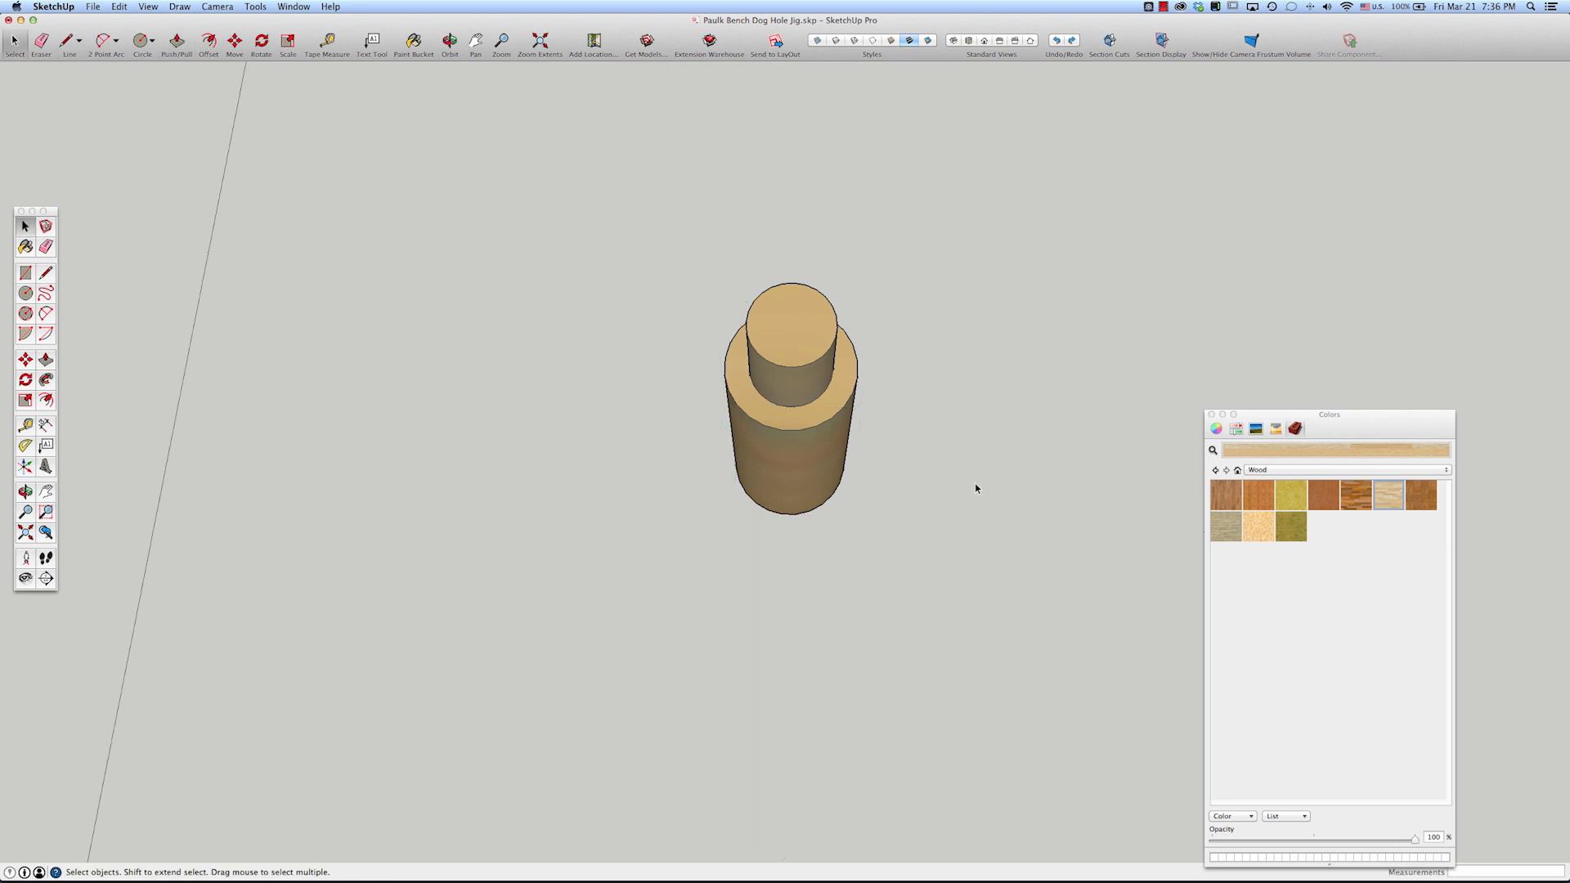
- Copy the stepped peg group about 2 1/4" along the green axis from its top center
scroll(744, 396, down, 2)
scroll(752, 380, down, 6)
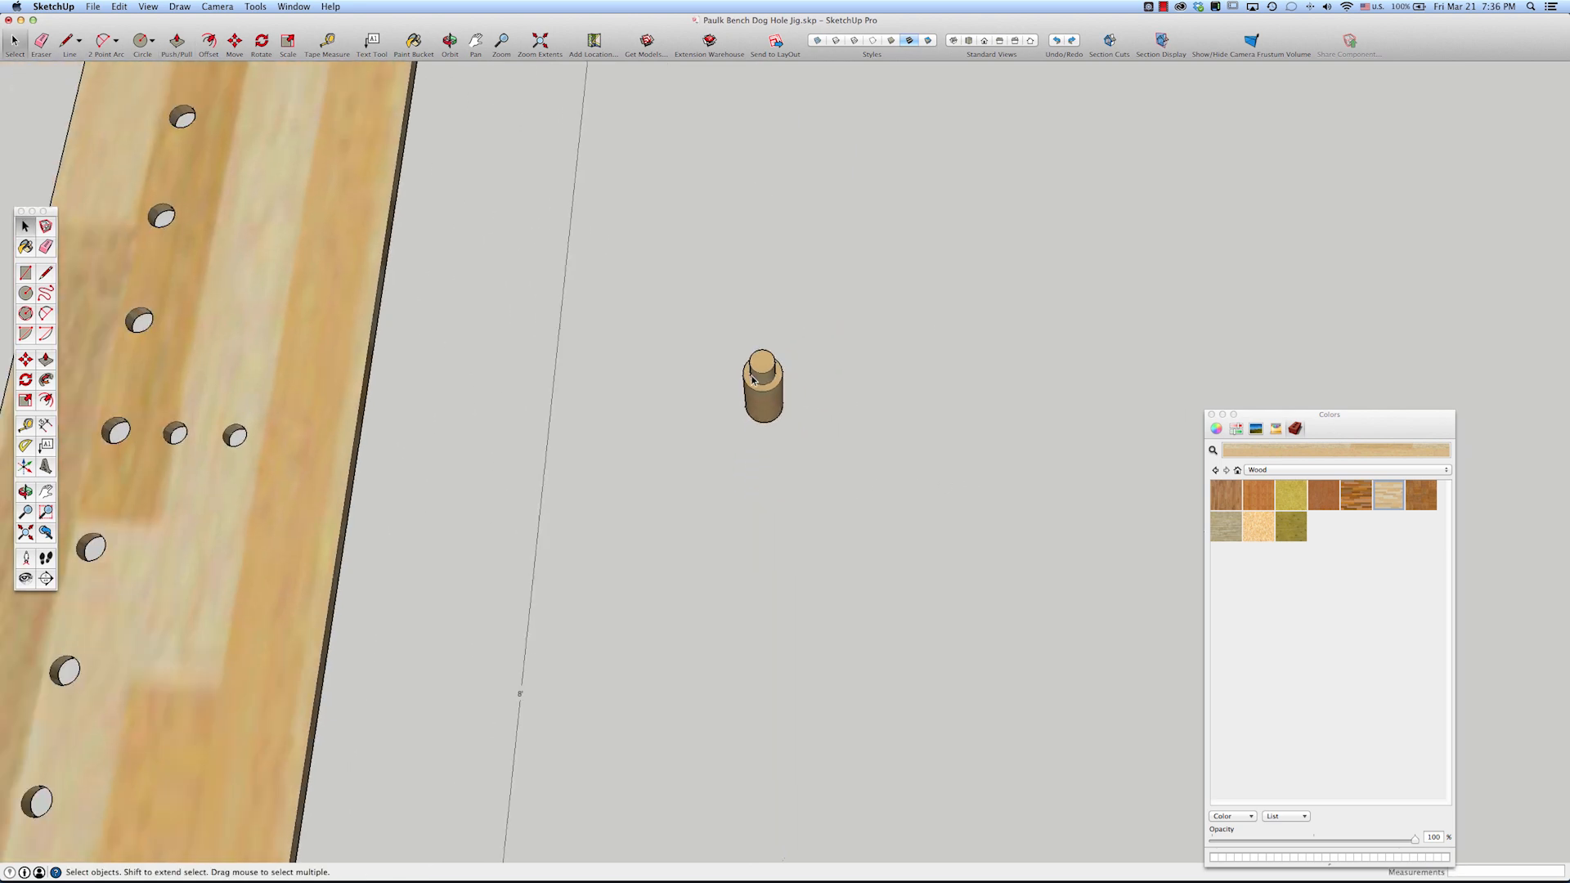
click(757, 384)
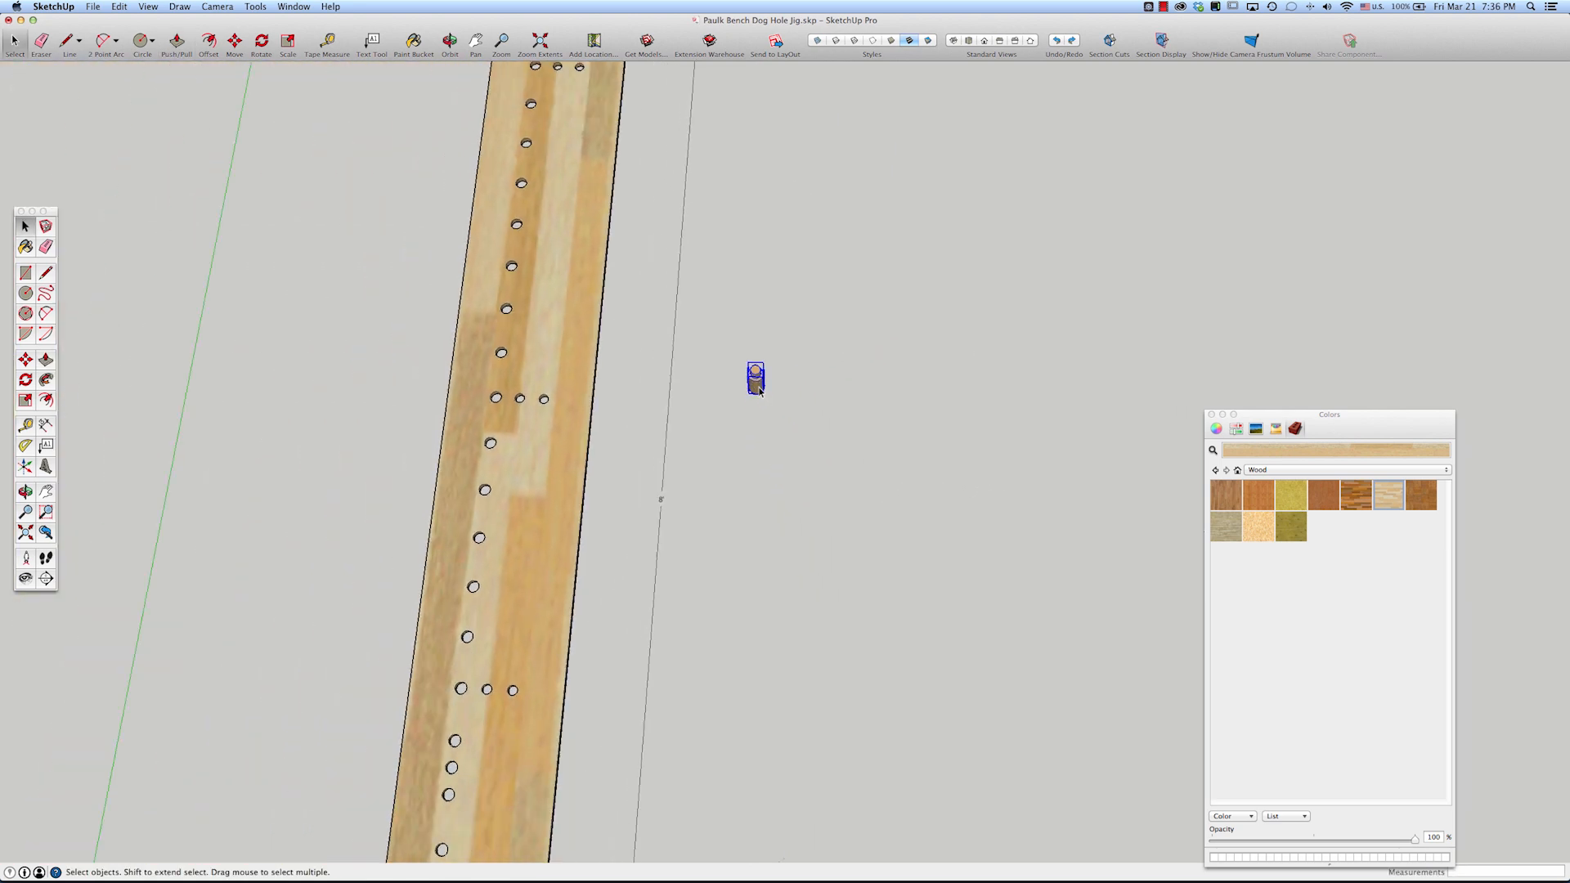
scroll(760, 387, up, 4)
scroll(760, 387, up, 2)
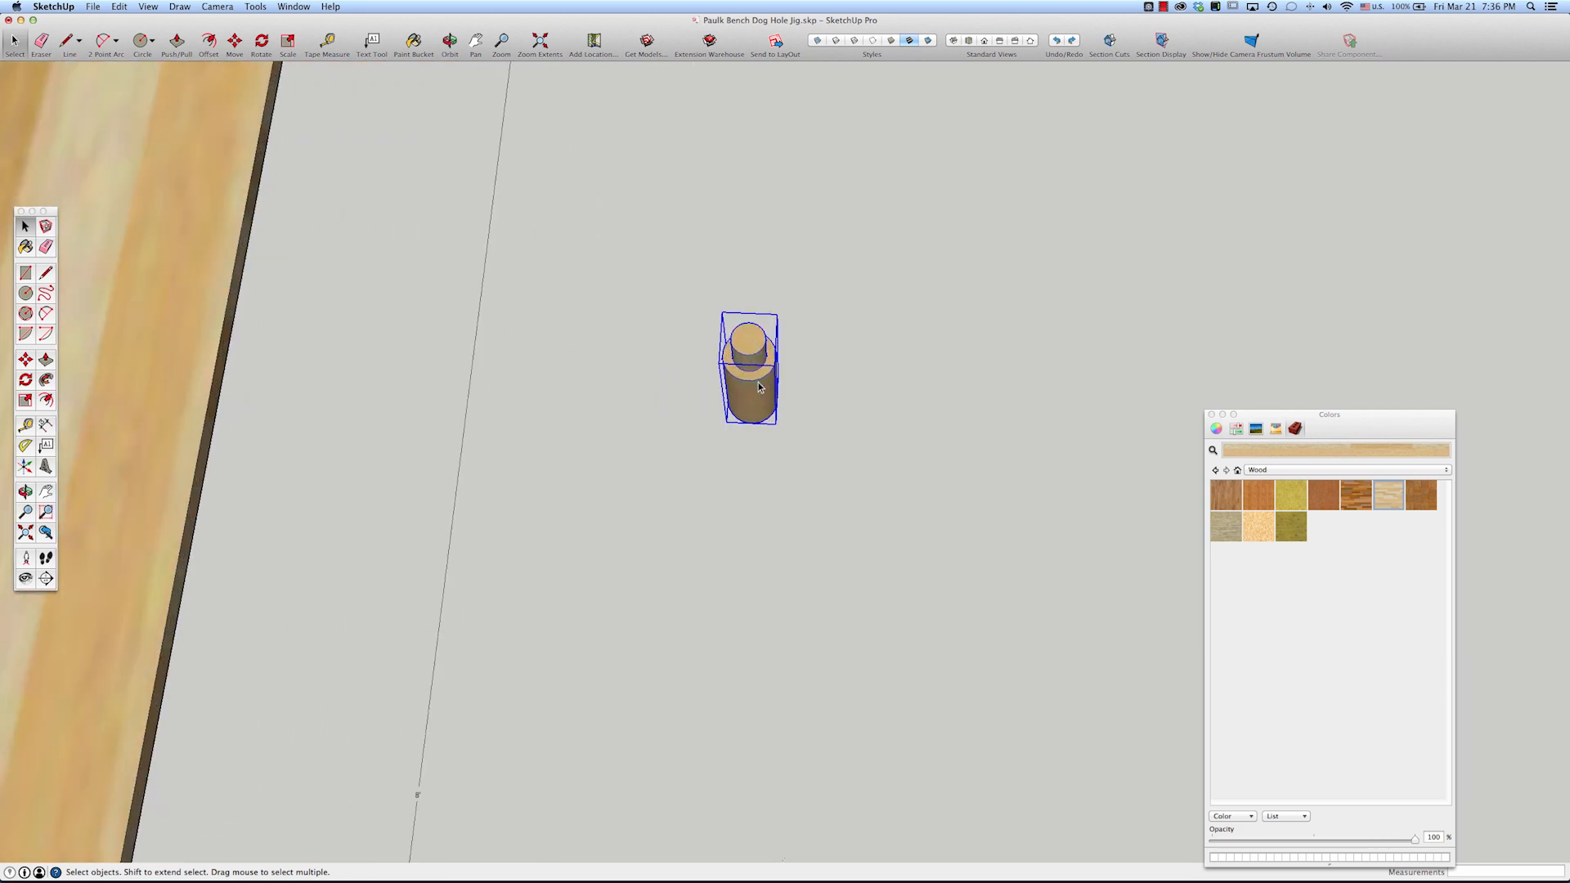
scroll(760, 387, up, 2)
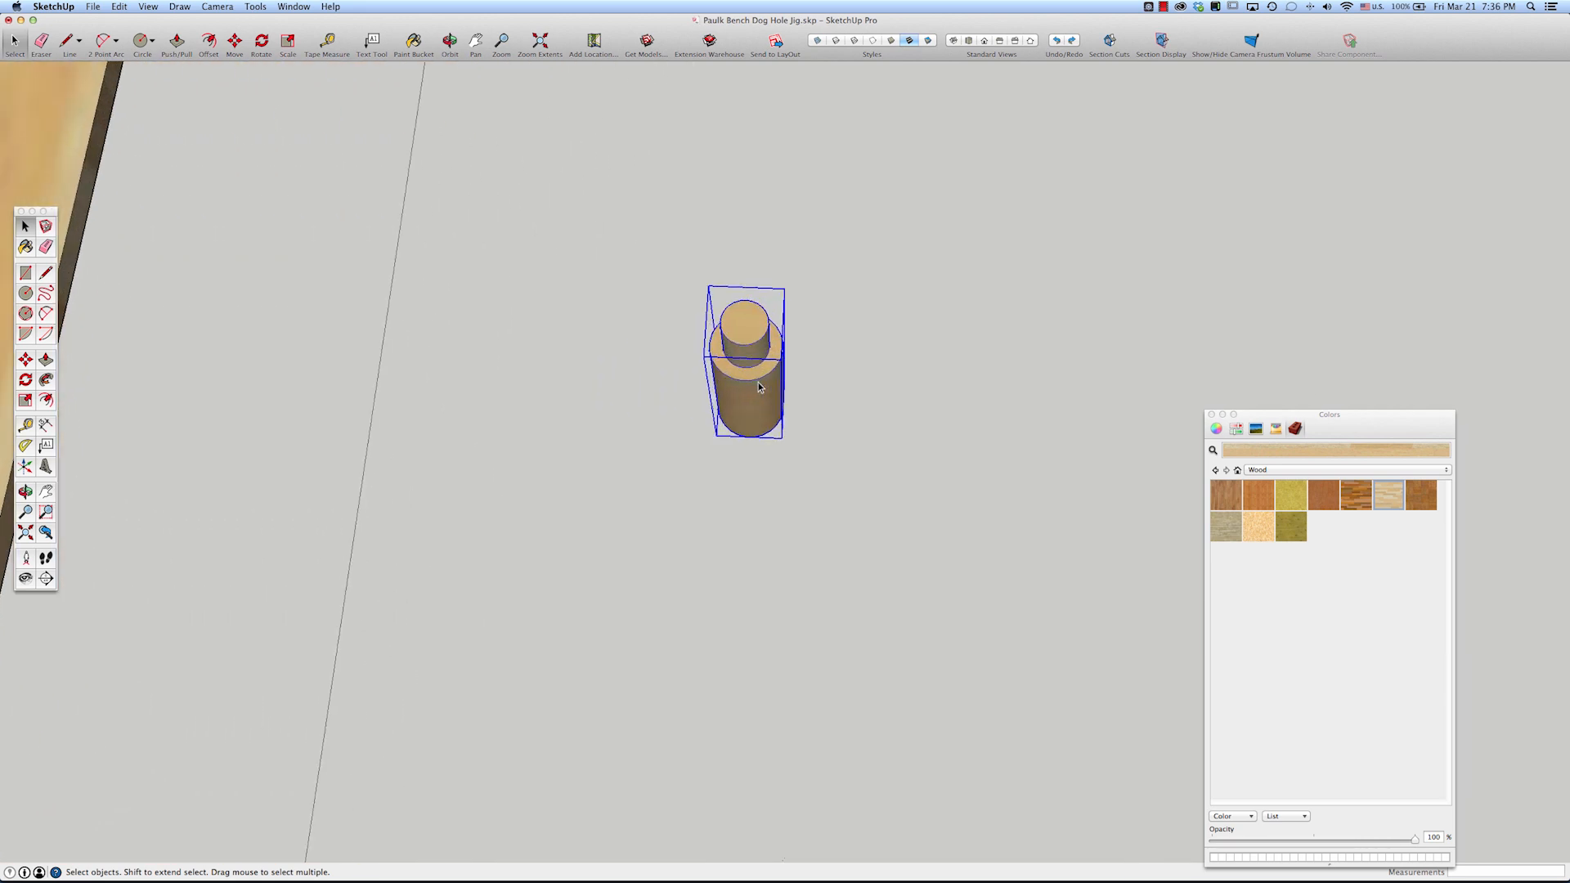
key(m)
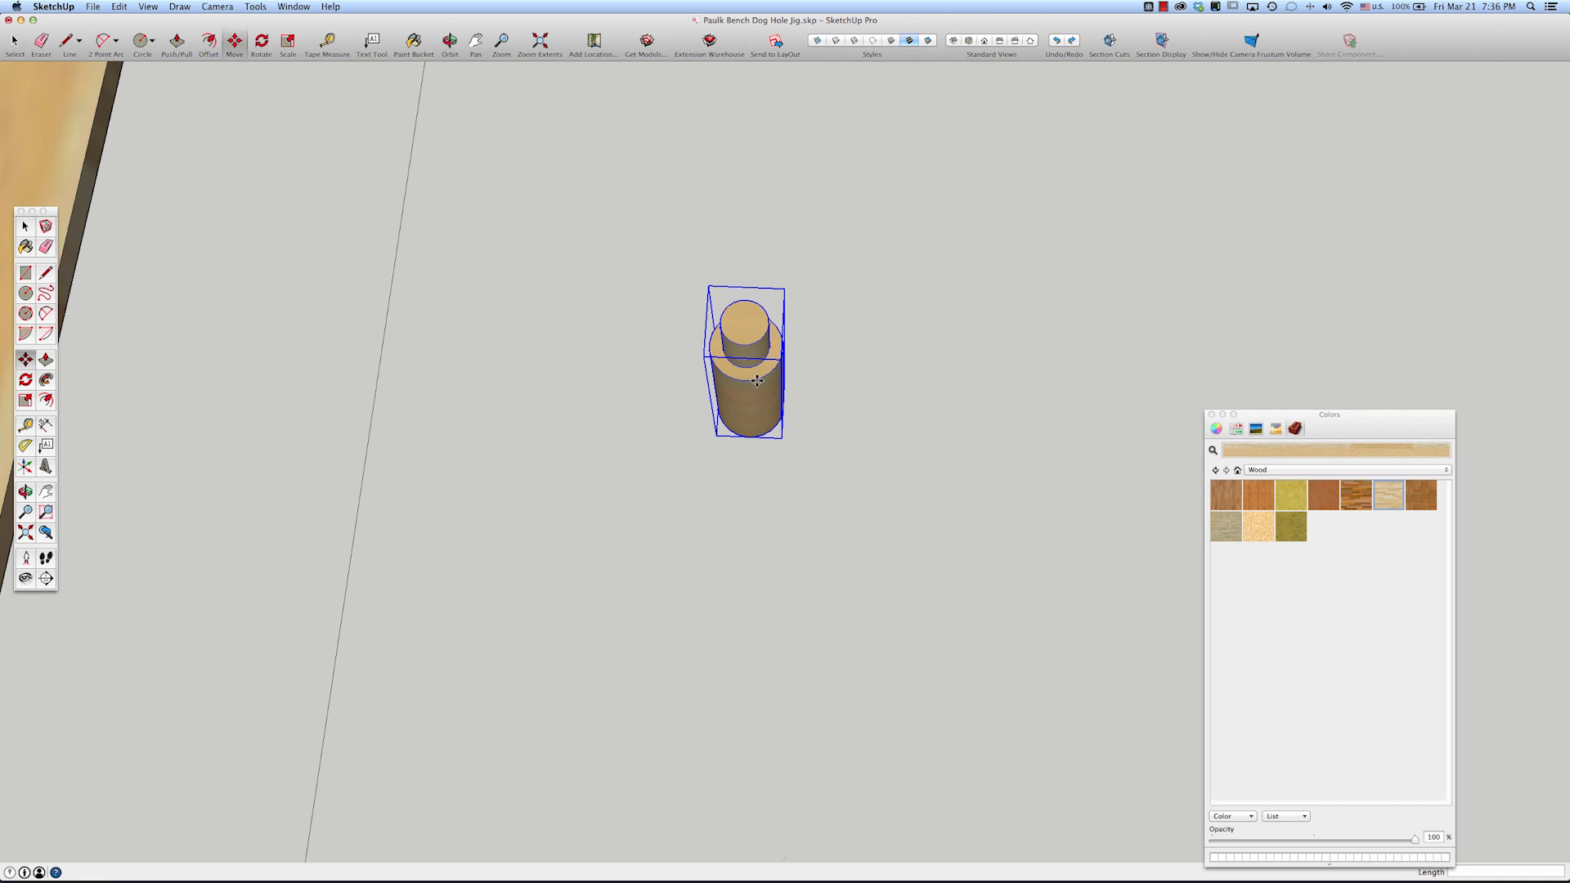
key(alt)
click(746, 325)
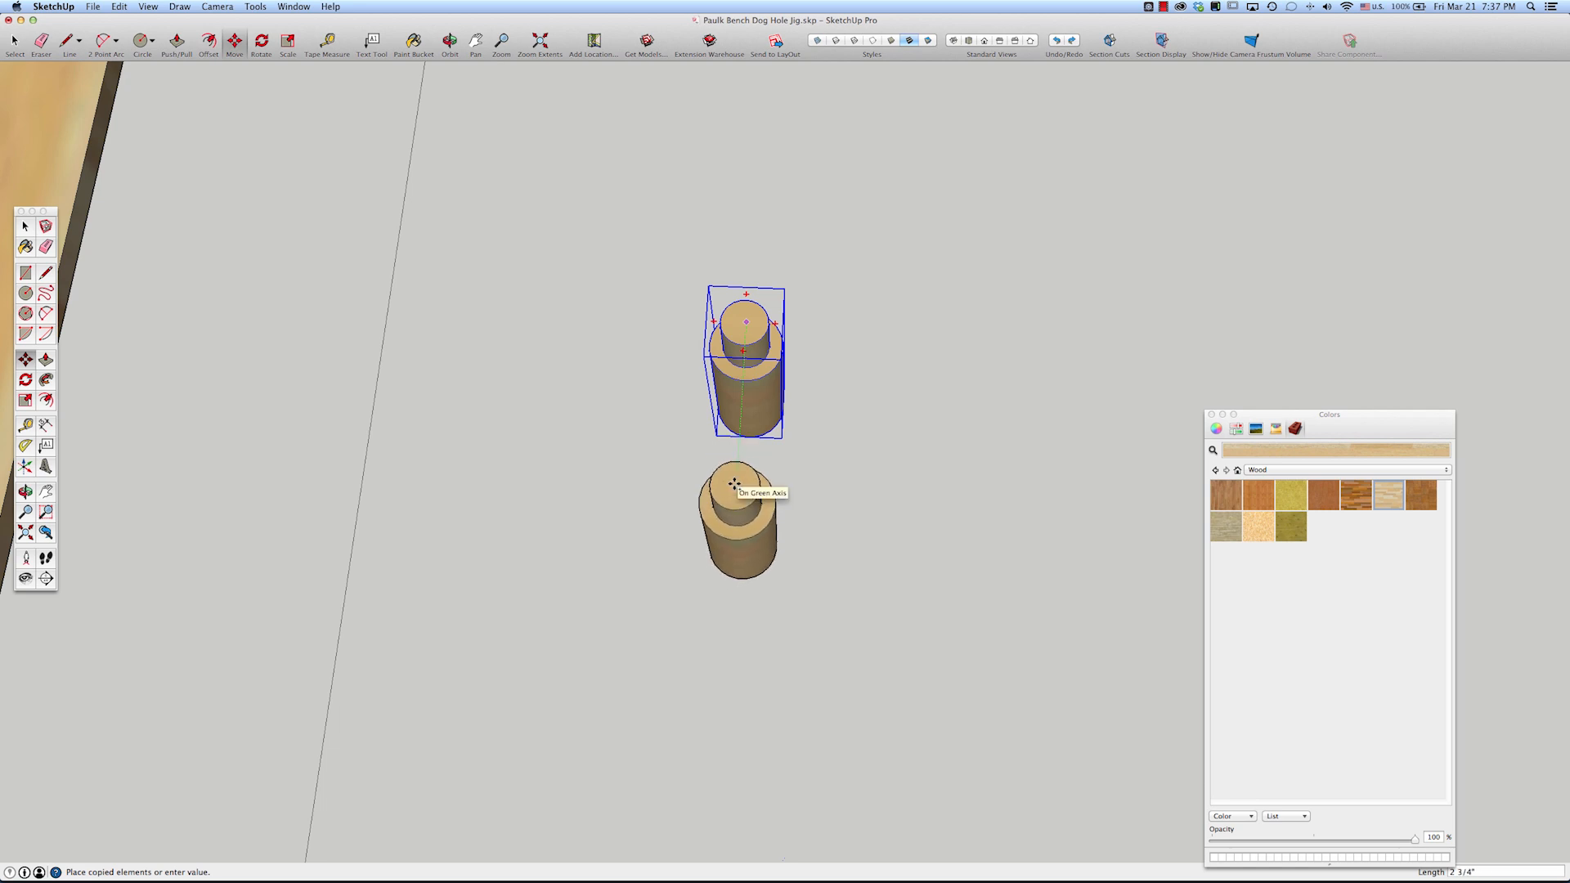
click(735, 484)
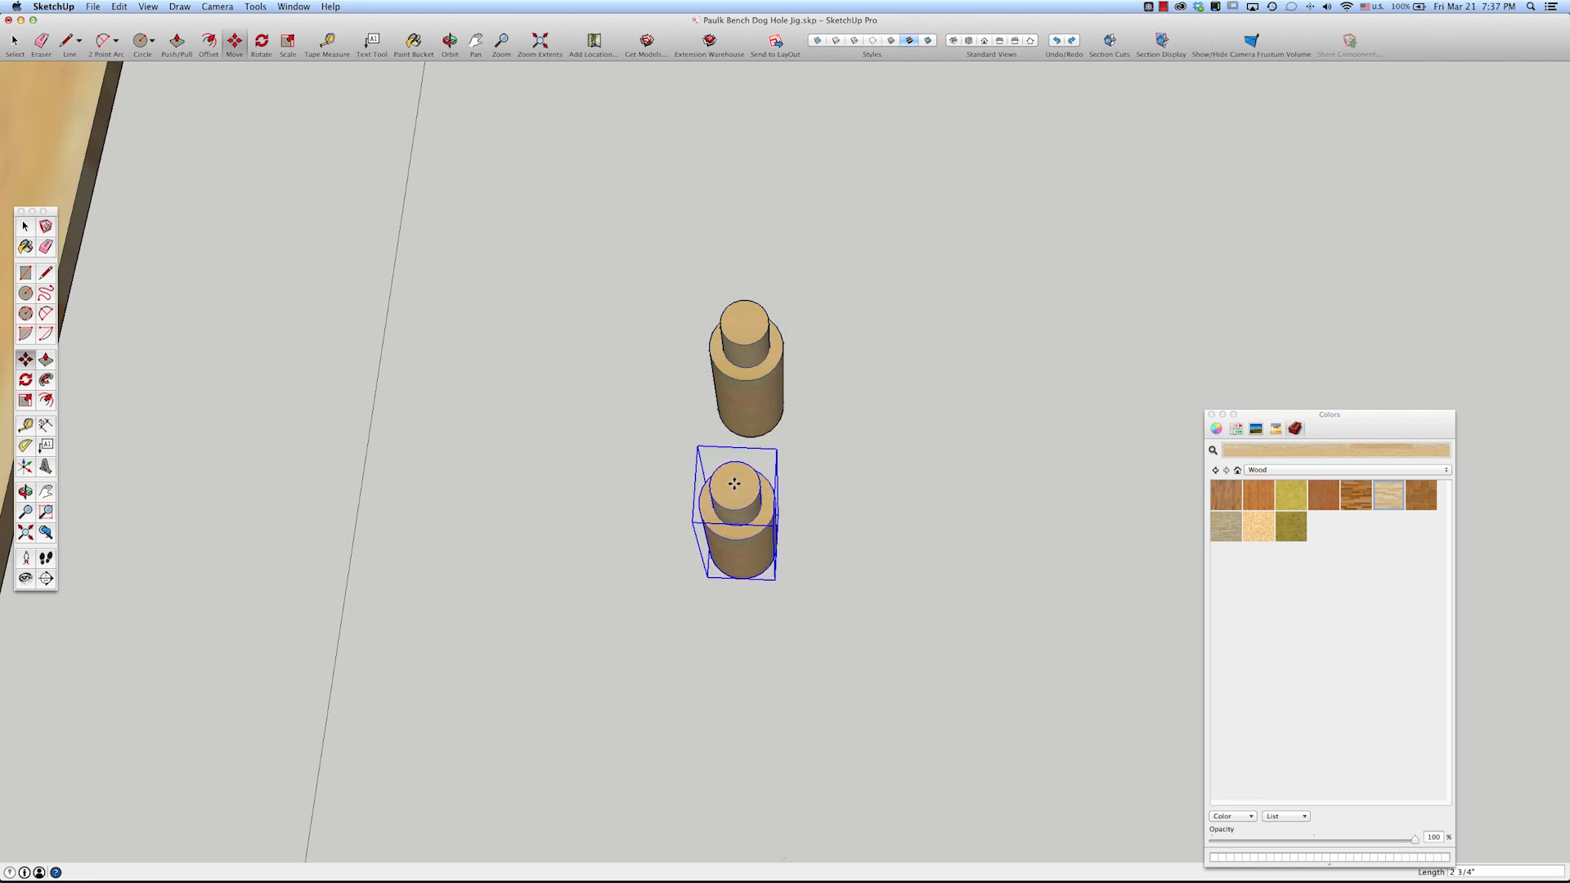
- Array the peg copy x2 at the same spacing to make a row of three pegs
text(x2)
key(Return)
scroll(716, 389, down, 3)
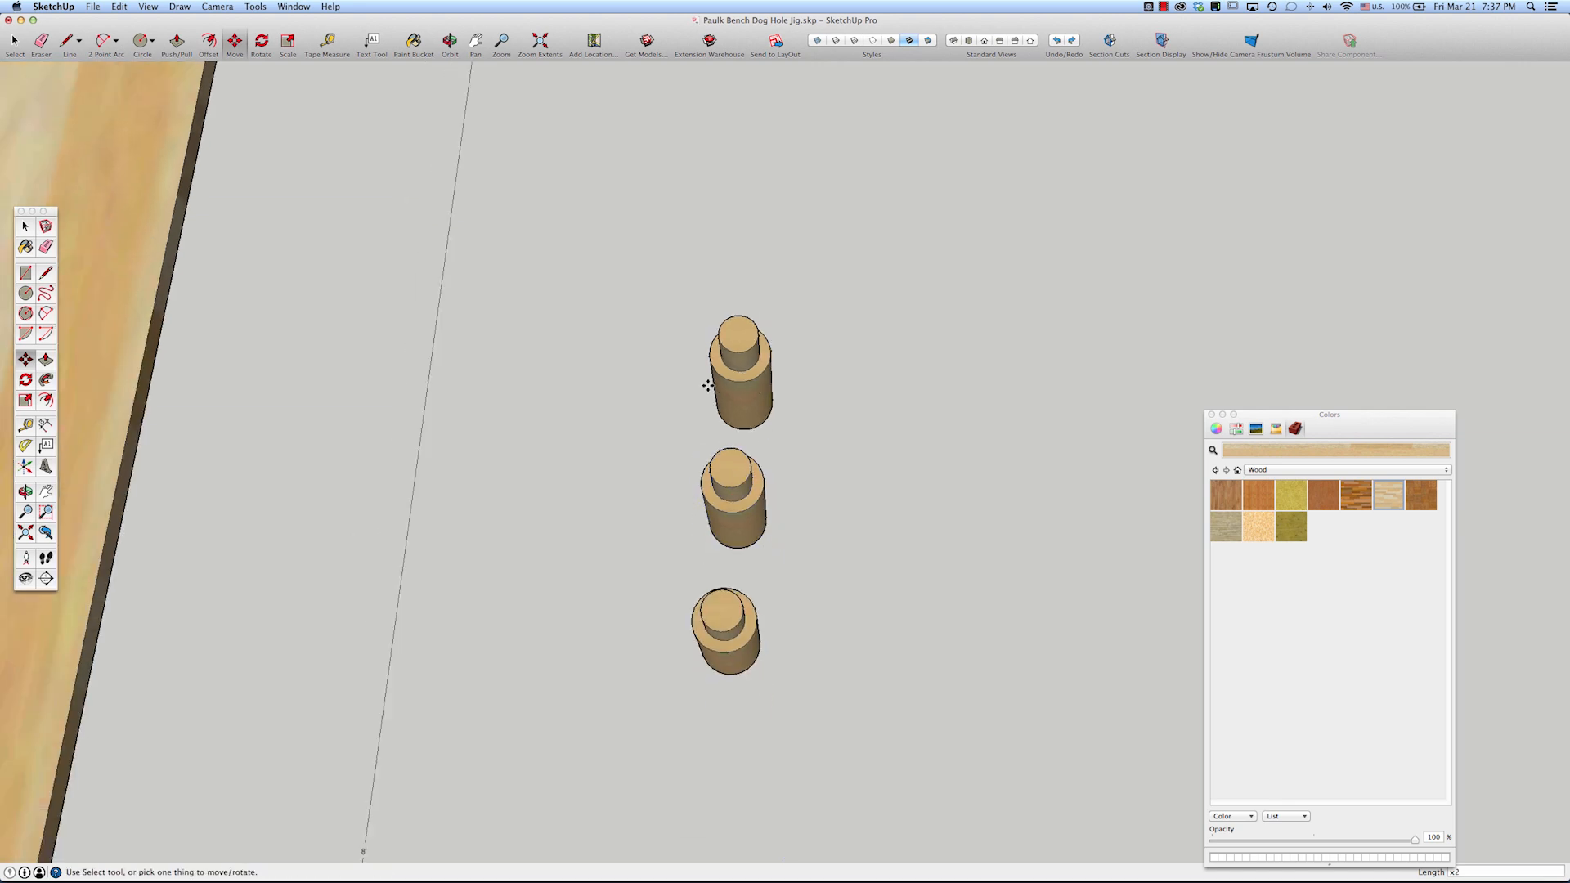
scroll(715, 388, down, 5)
click(859, 494)
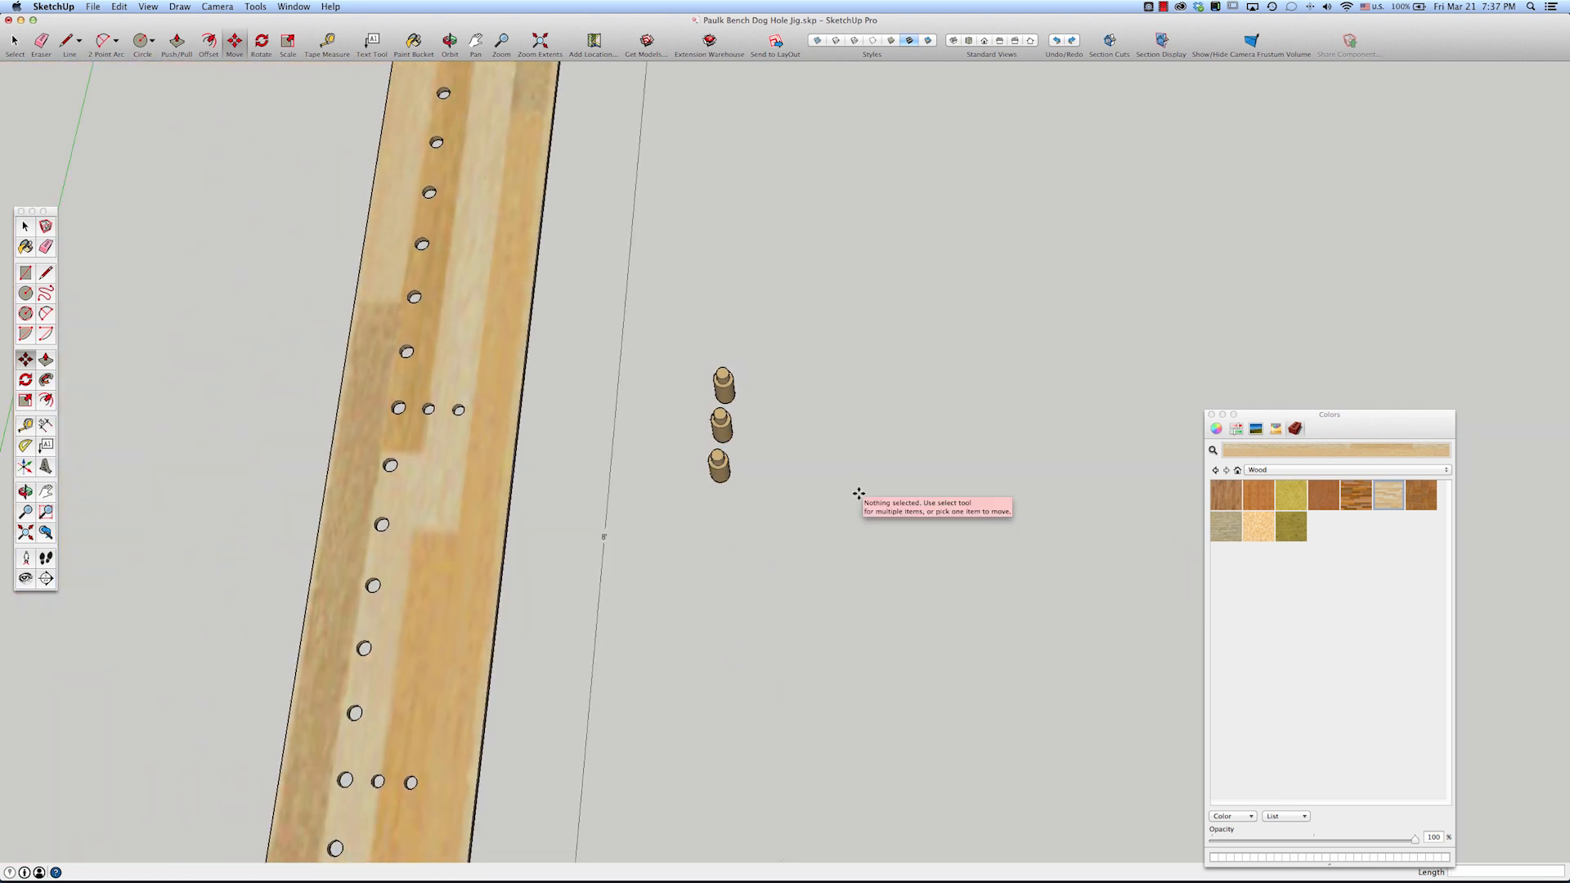
key(space)
scroll(726, 400, down, 3)
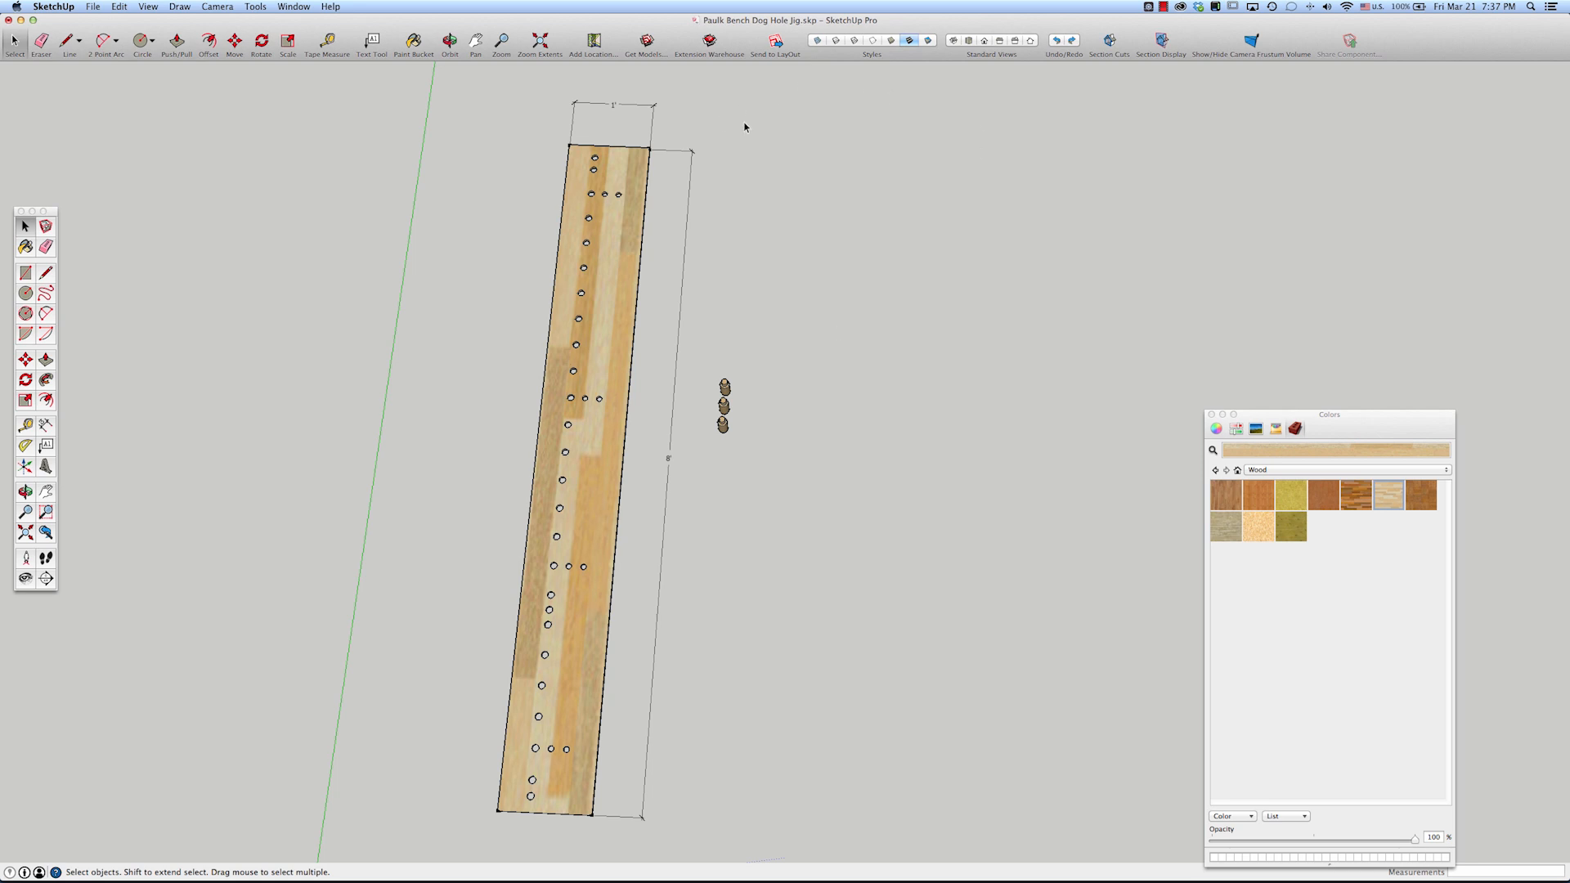
- Search the 3D Warehouse for "Paulk" models and close the warehouse window
click(646, 41)
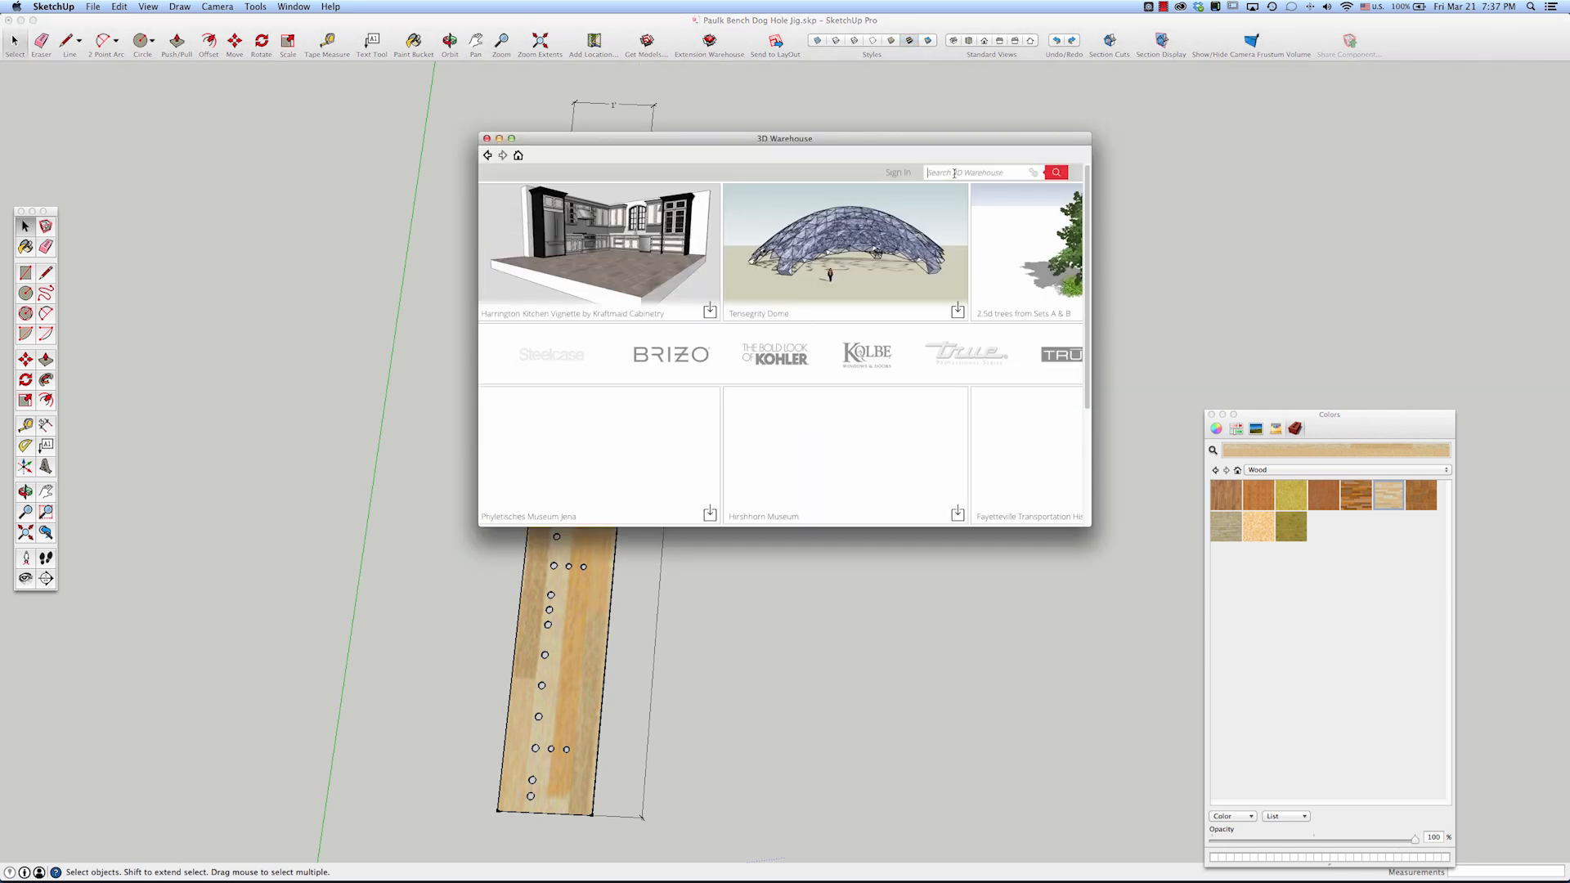
click(955, 173)
text(Paulk)
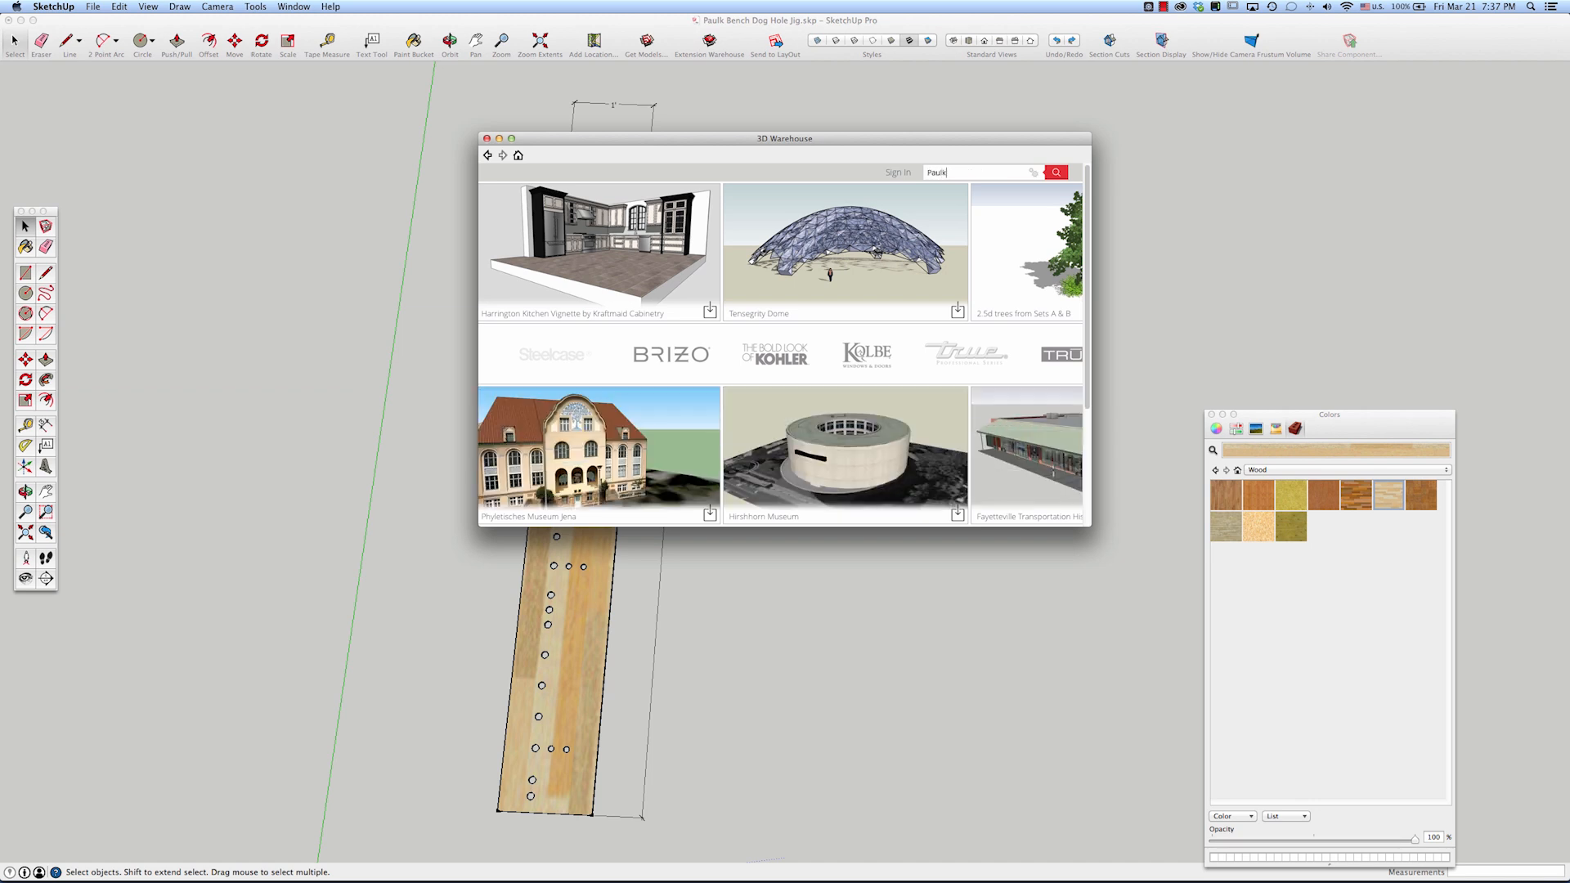
key(Return)
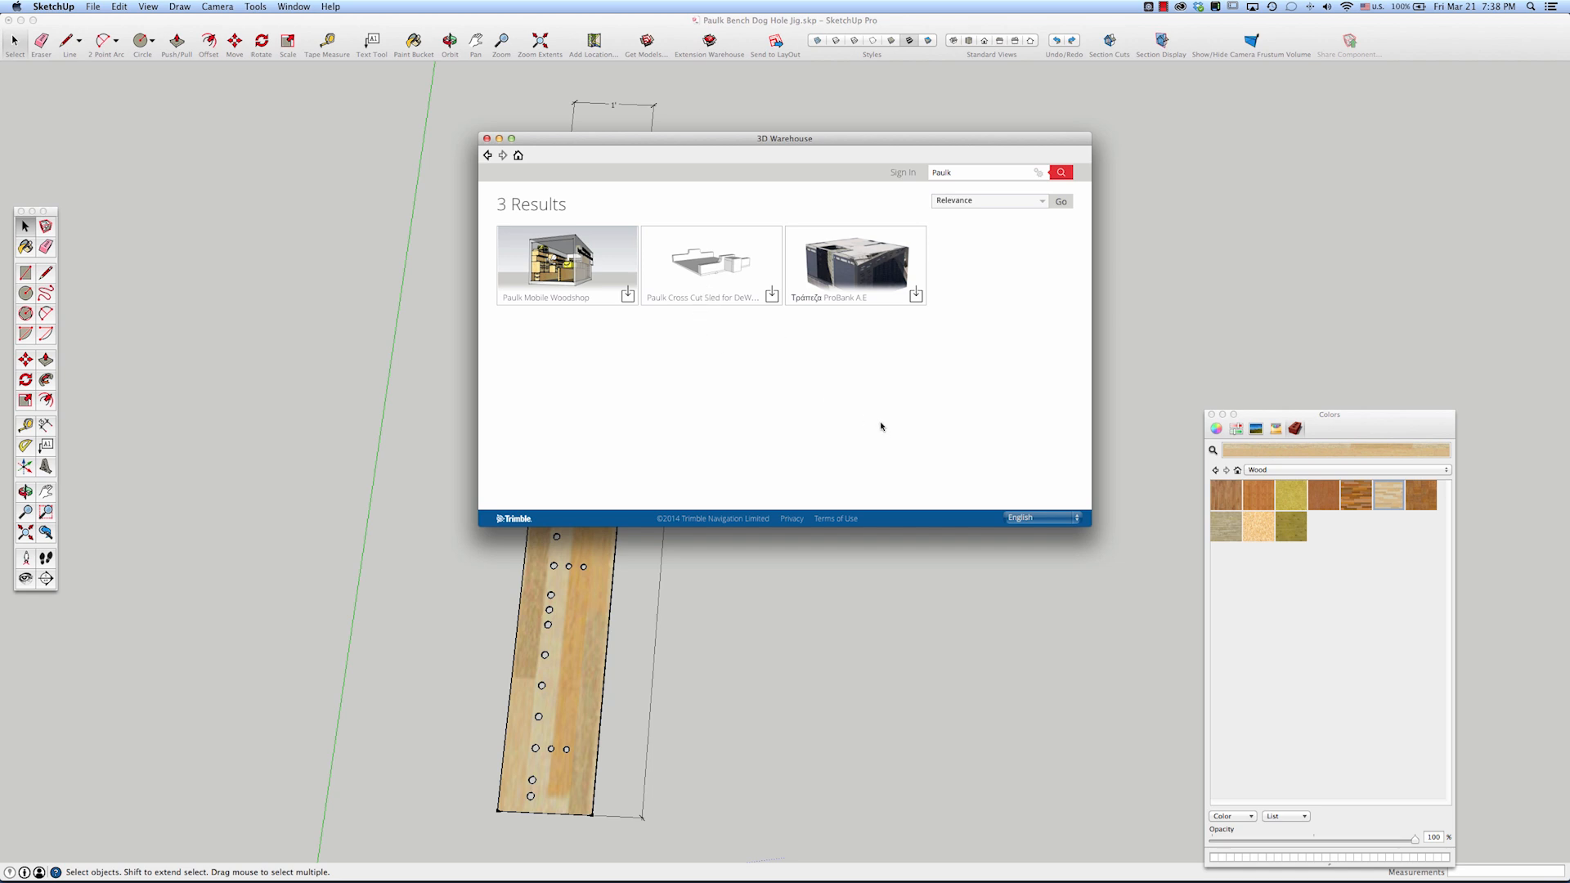
click(487, 139)
- Start sharing the model to the 3D Warehouse, purging its unused items, and close the sign-in window
click(93, 6)
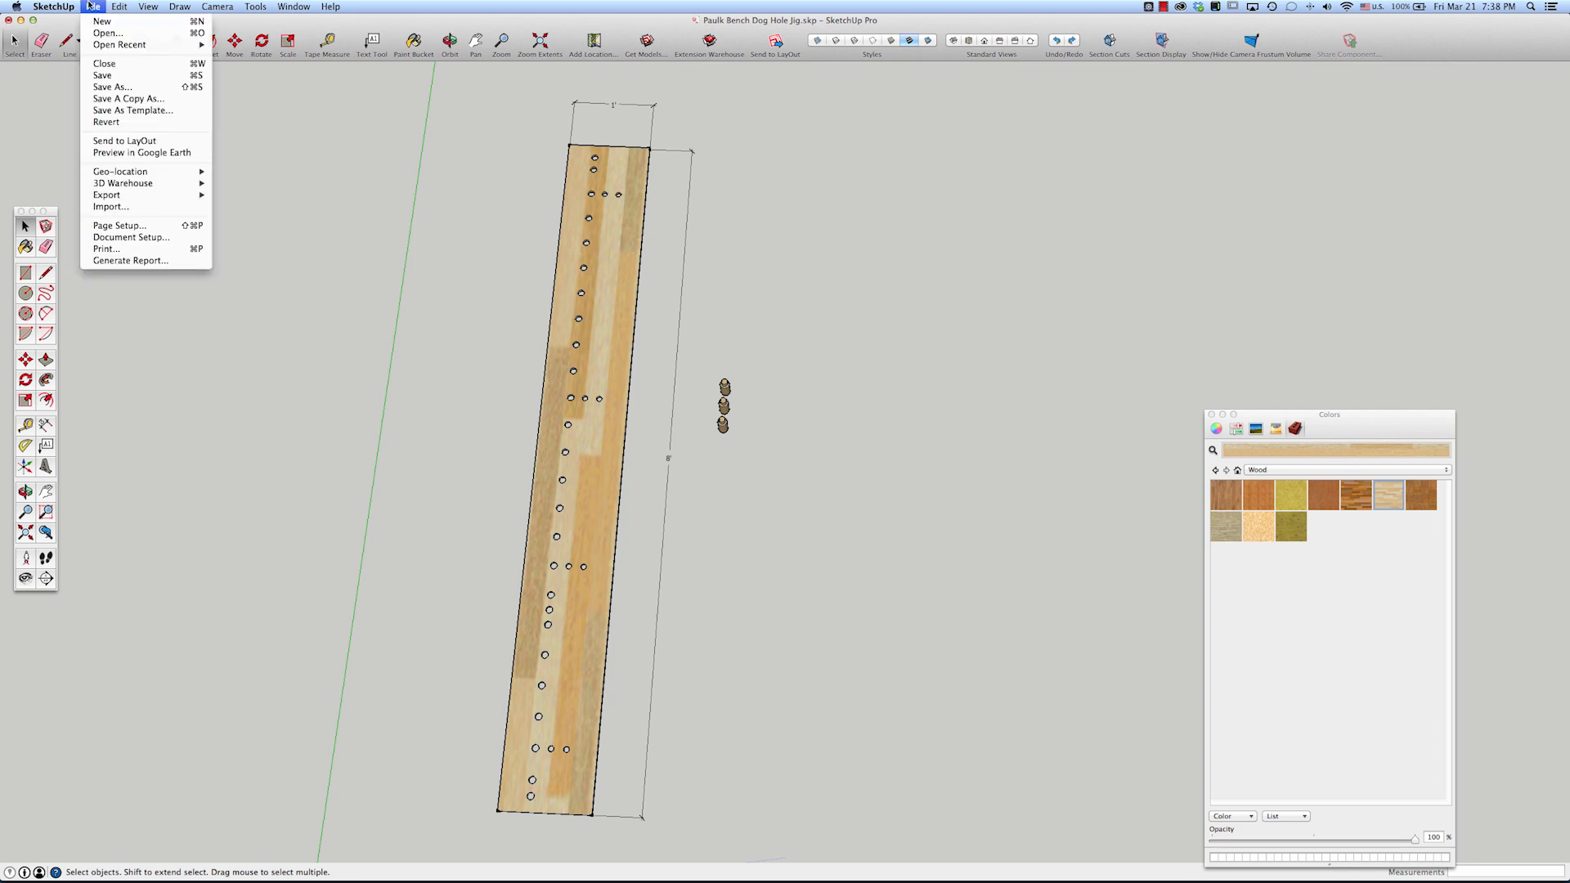
mouse_move(127, 199)
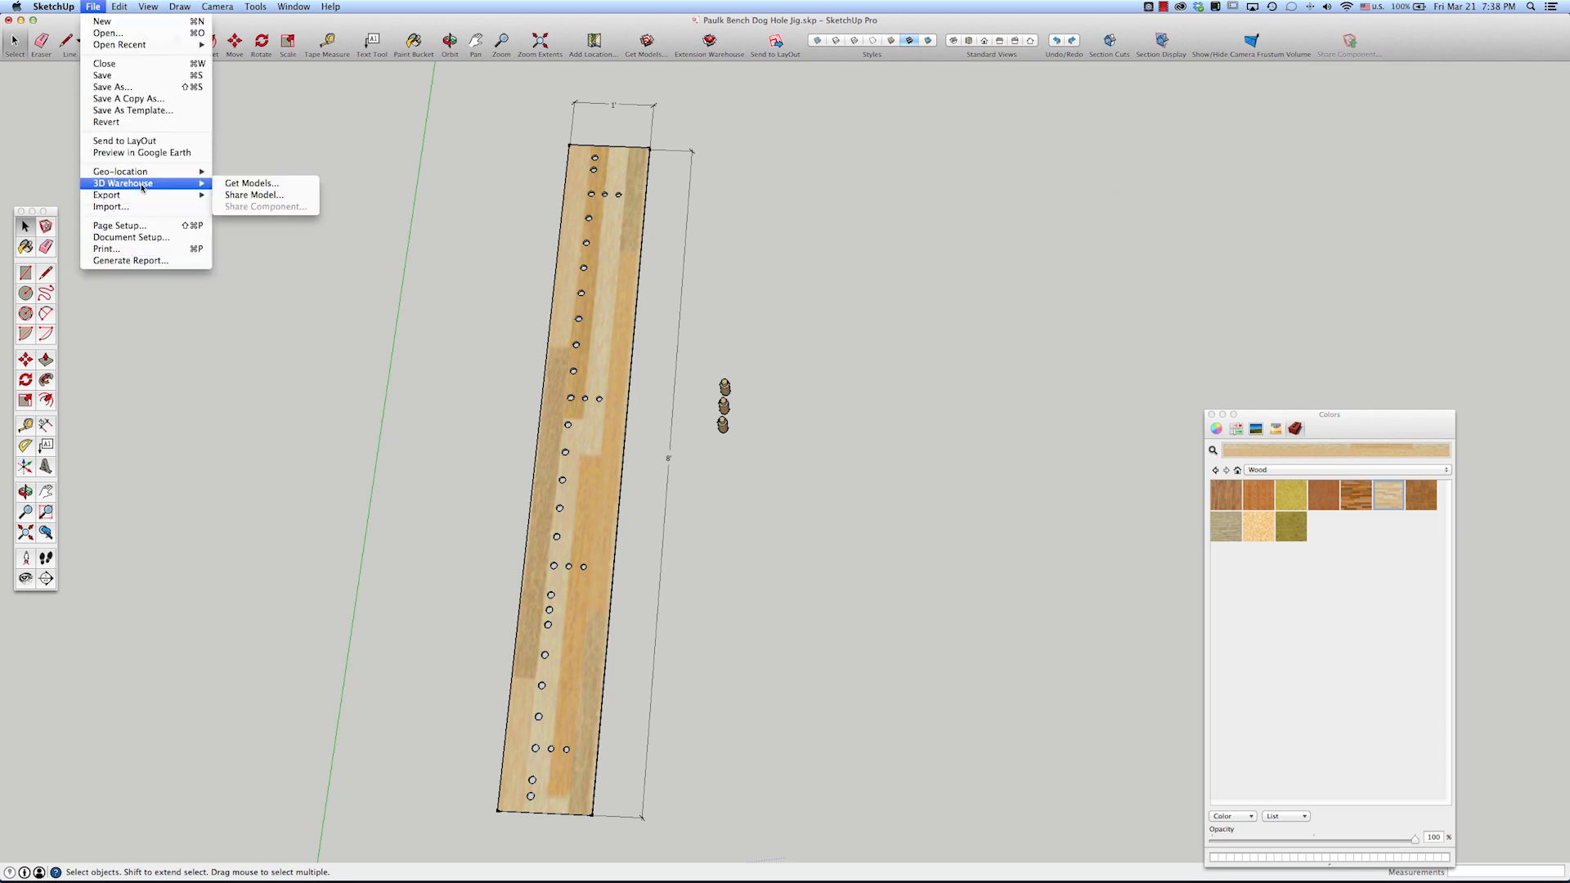
click(261, 194)
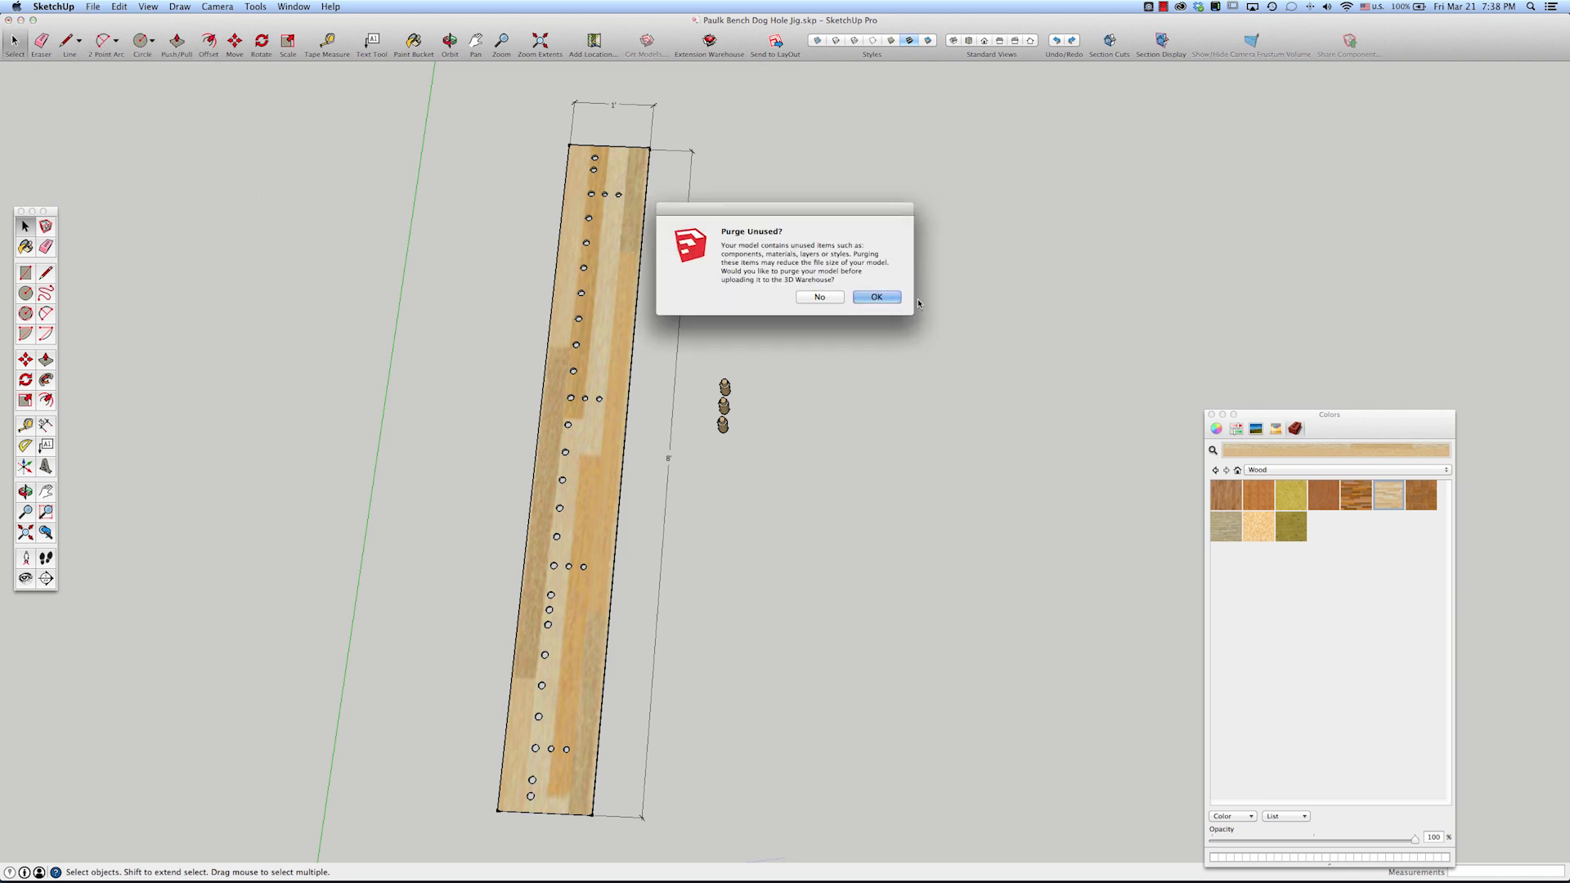
click(877, 297)
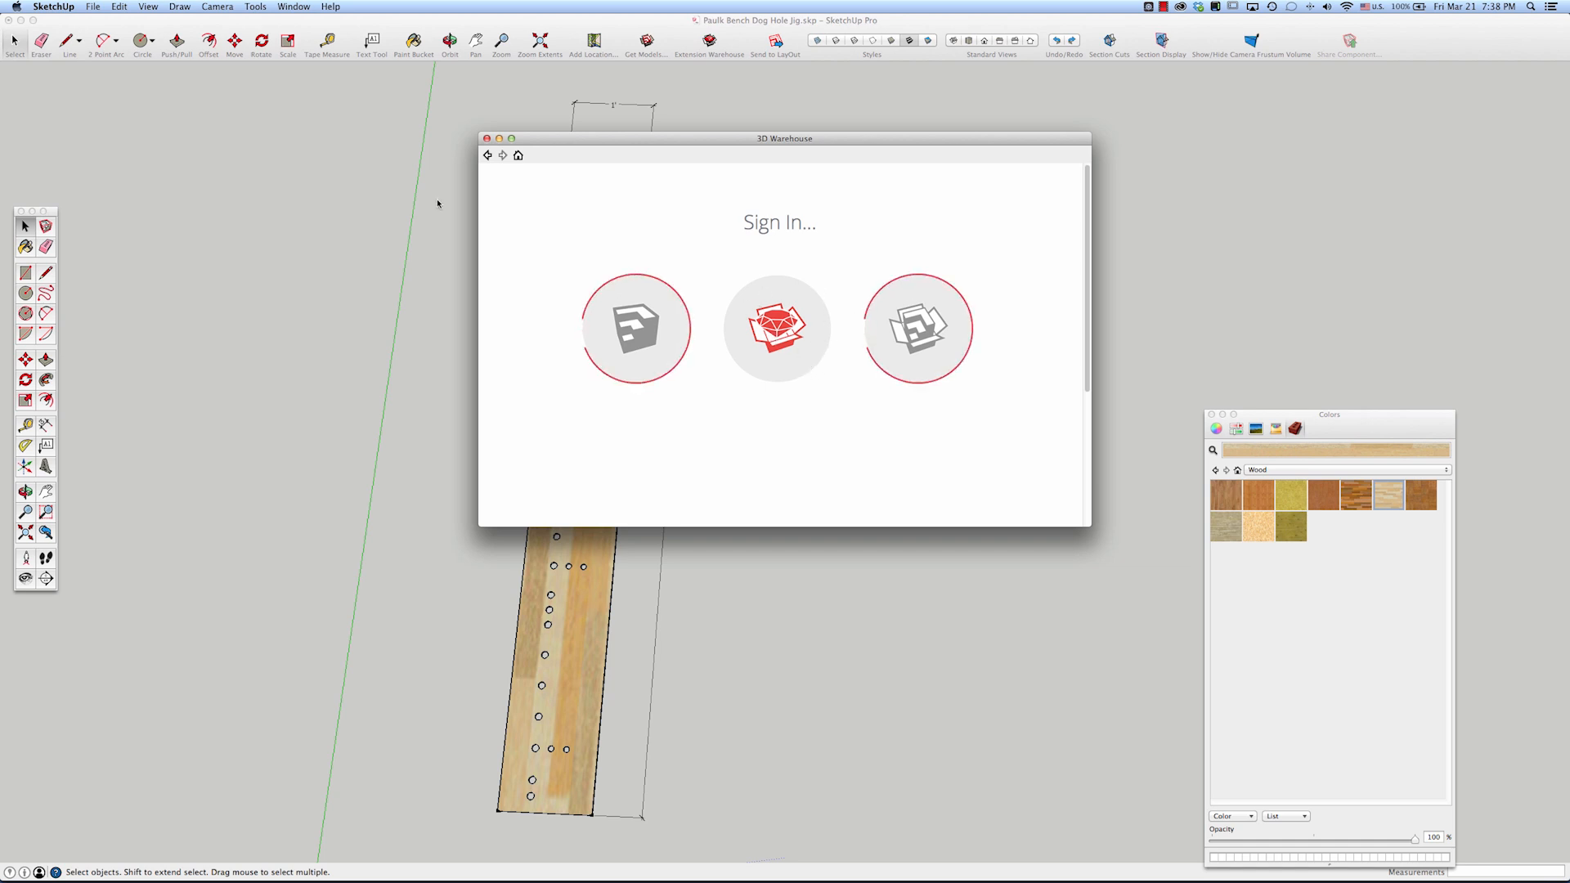
click(486, 139)
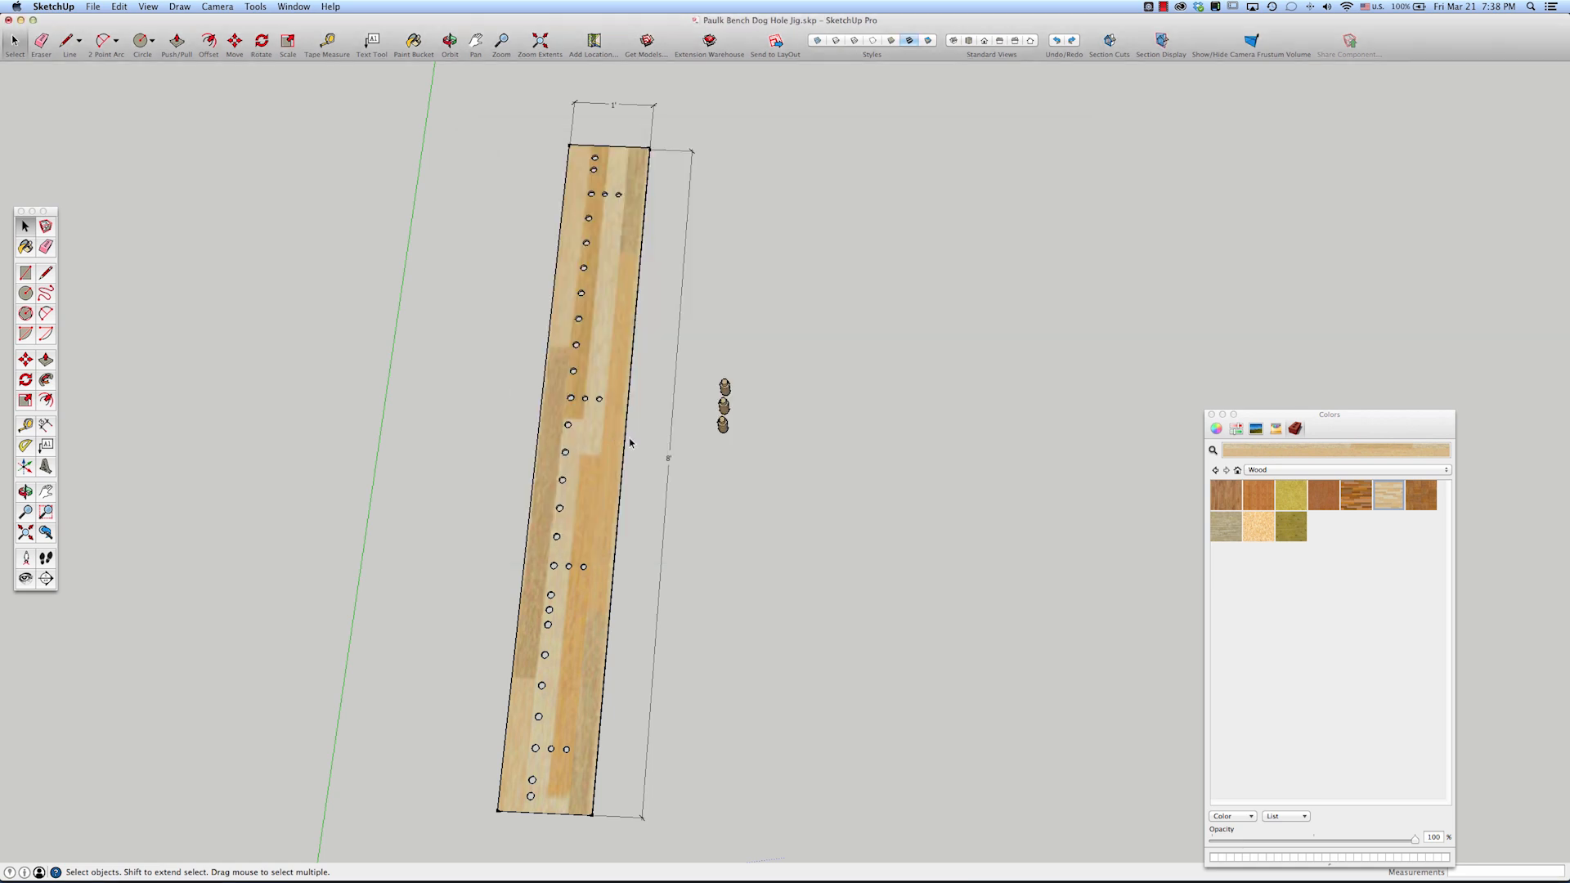
scroll(684, 417, down, 5)
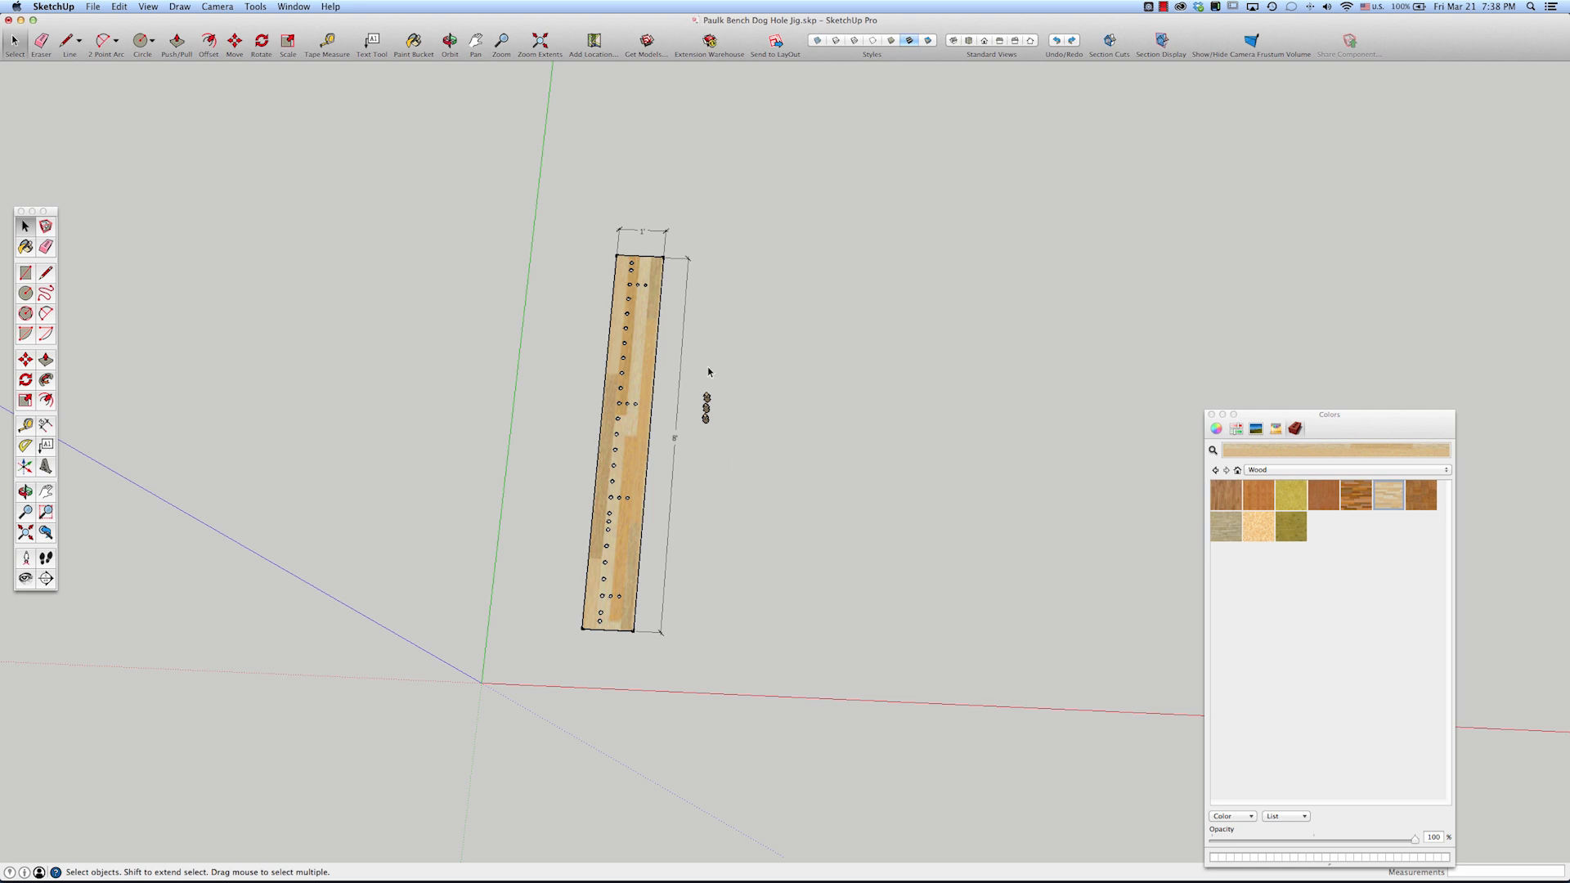
scroll(708, 368, up, 3)
scroll(598, 515, down, 1)
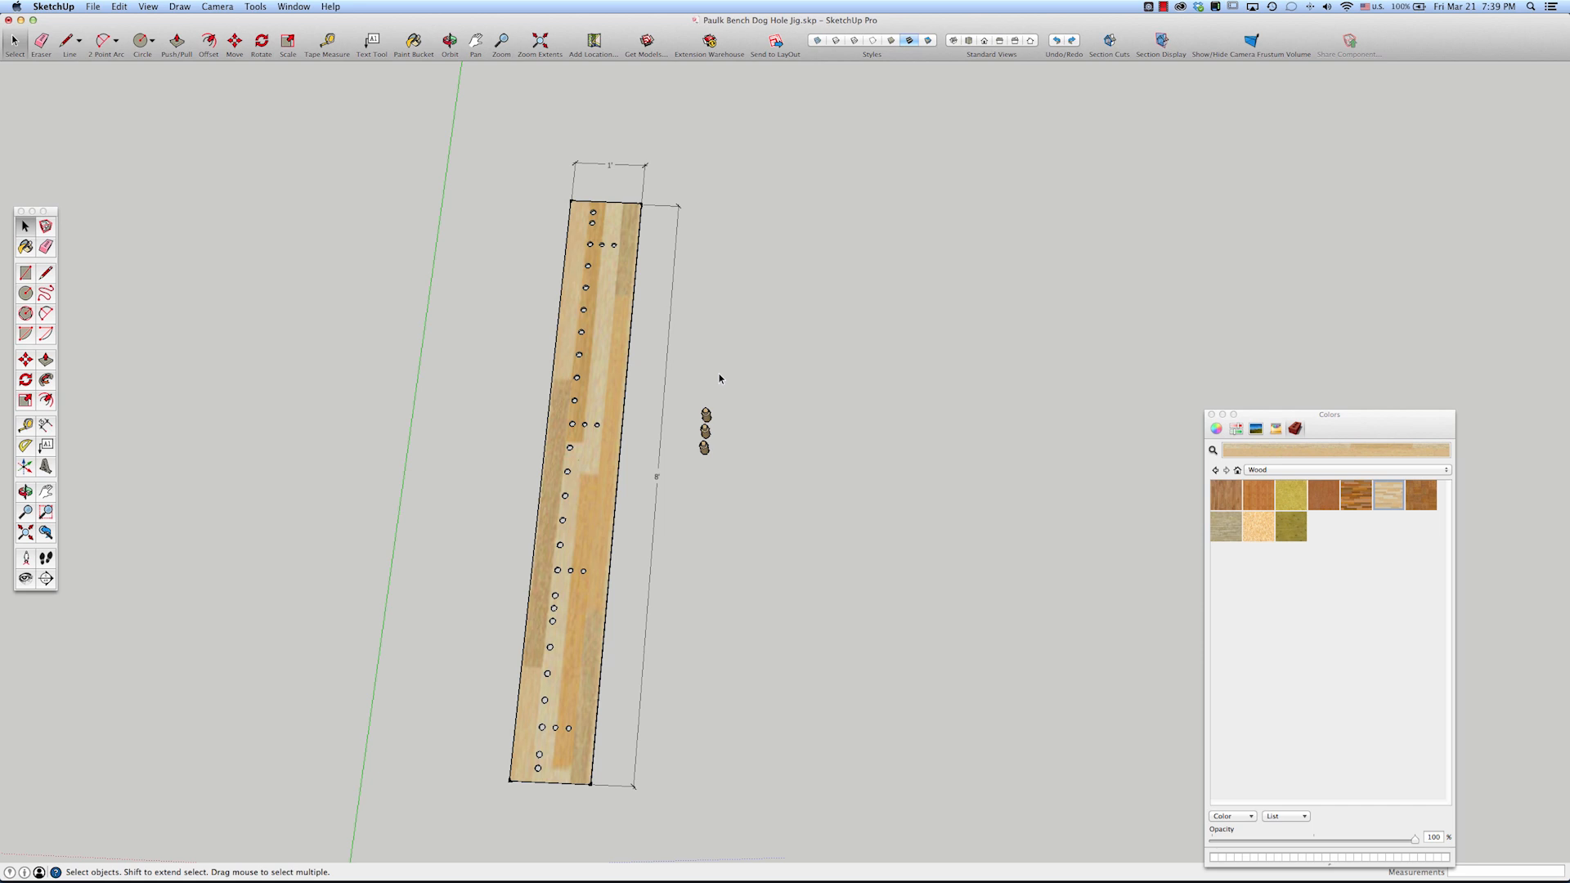
click(1163, 7)
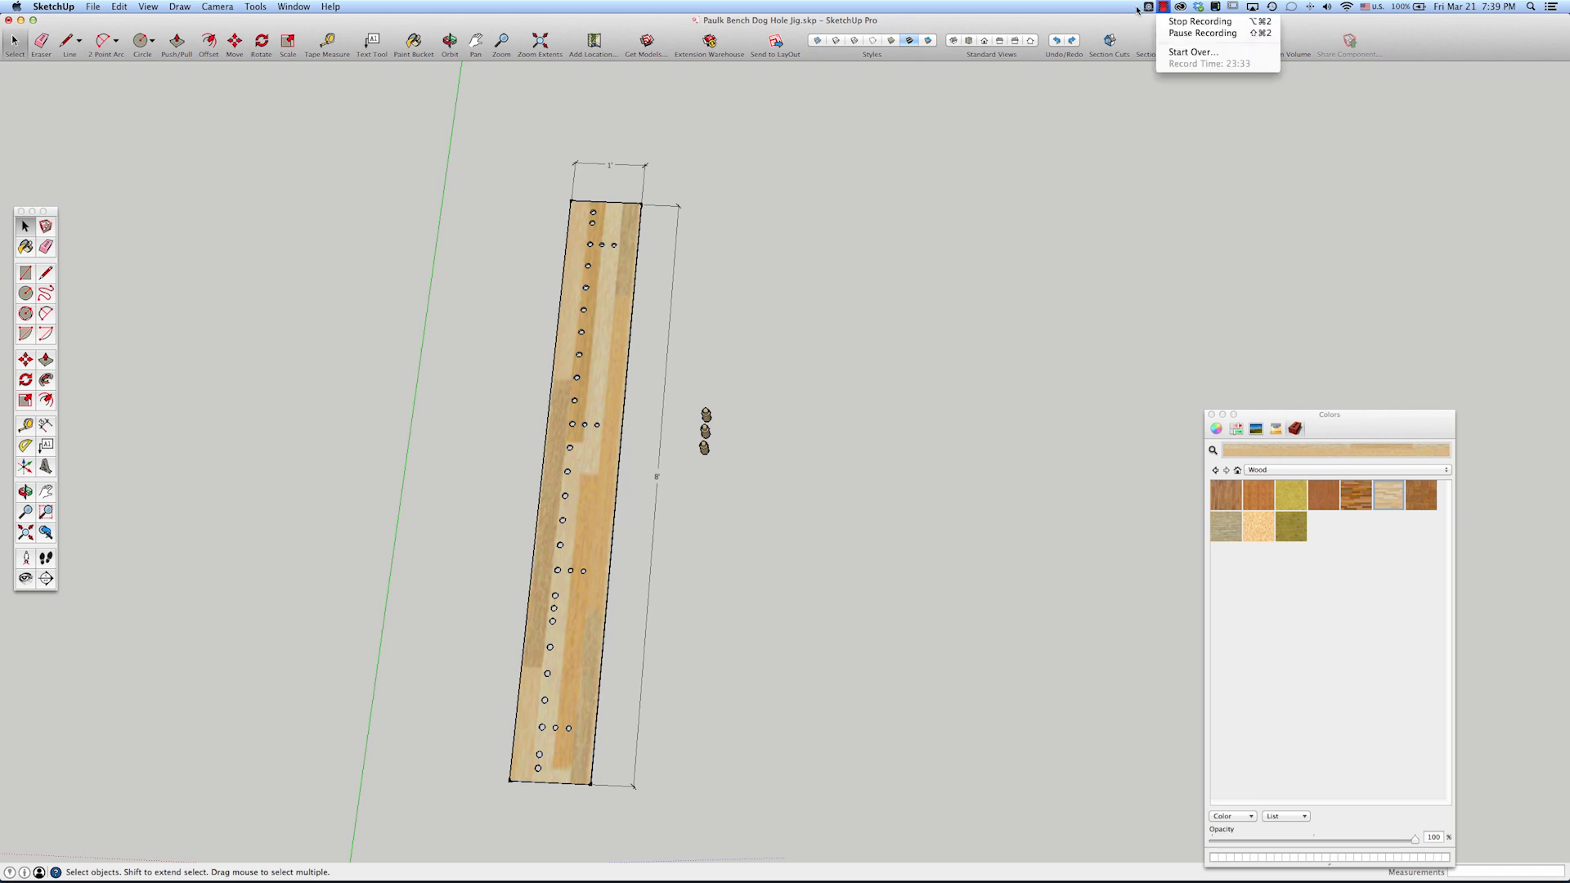